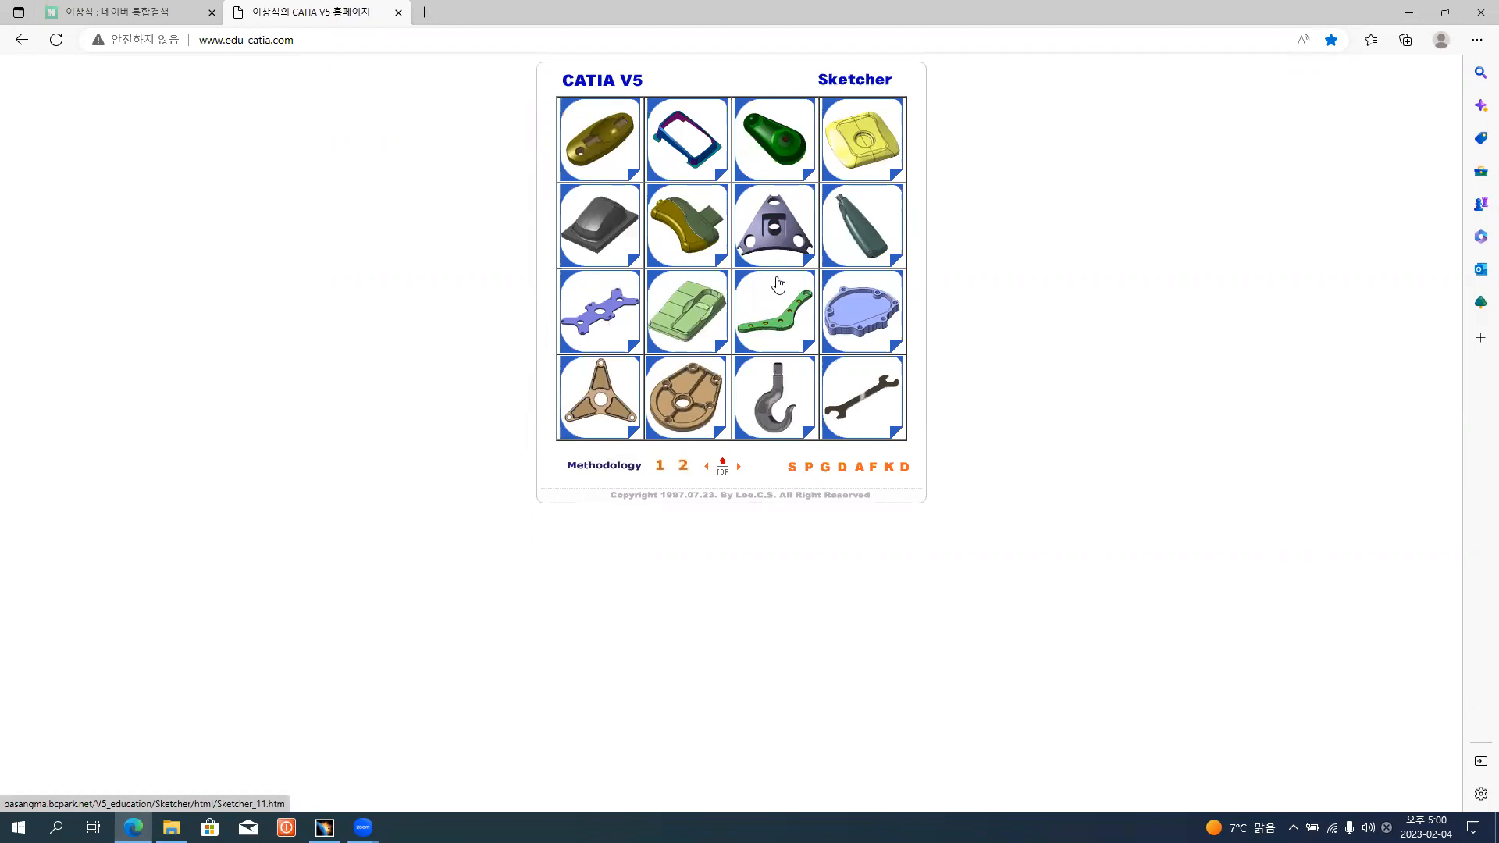
Open the Sketcher methodology page in its own browser tab and return to the exercise overview.
click(780, 322)
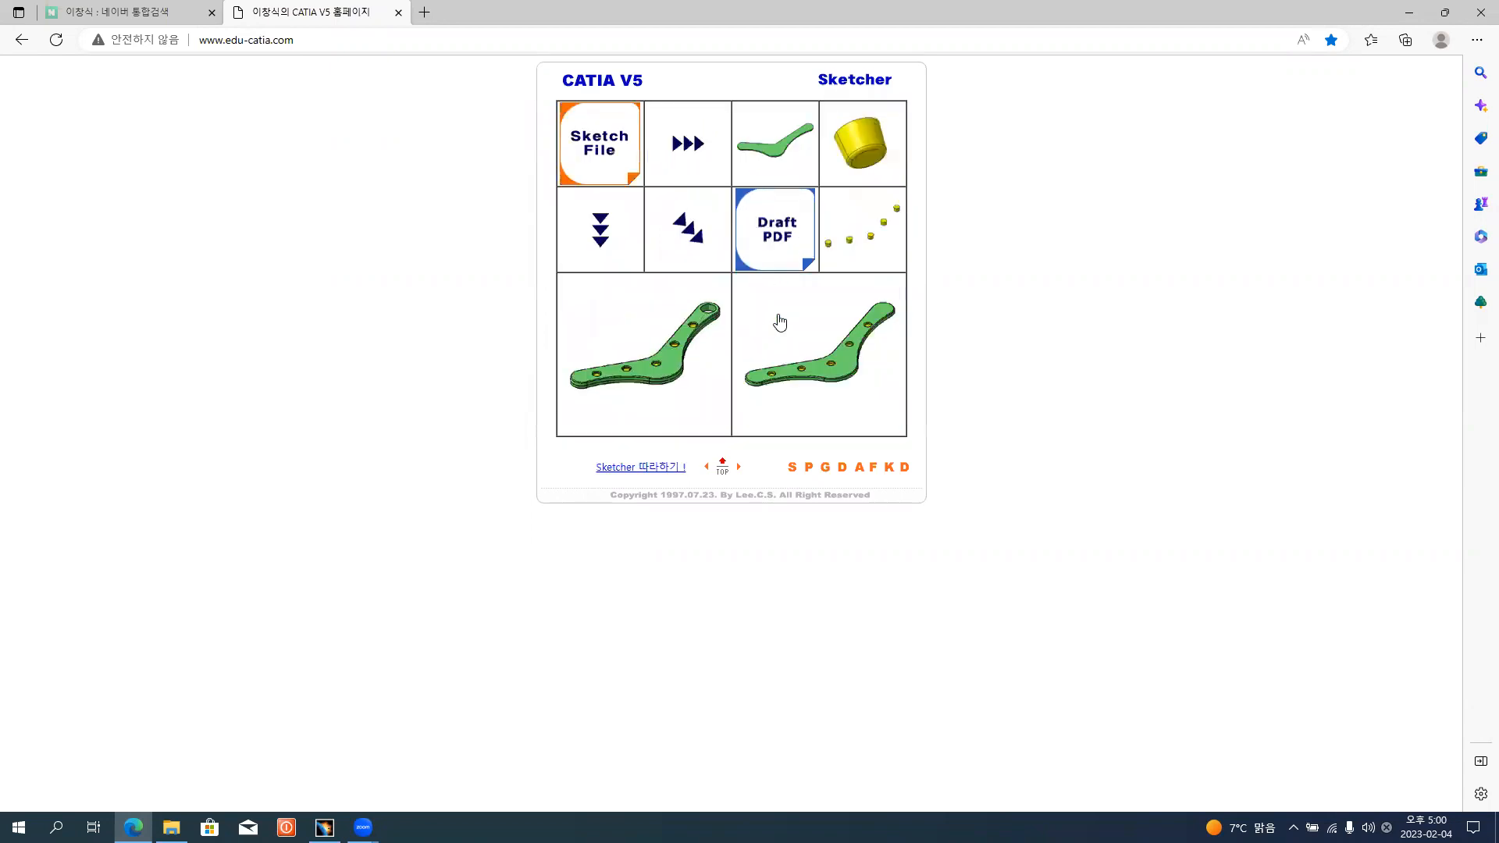
click(723, 466)
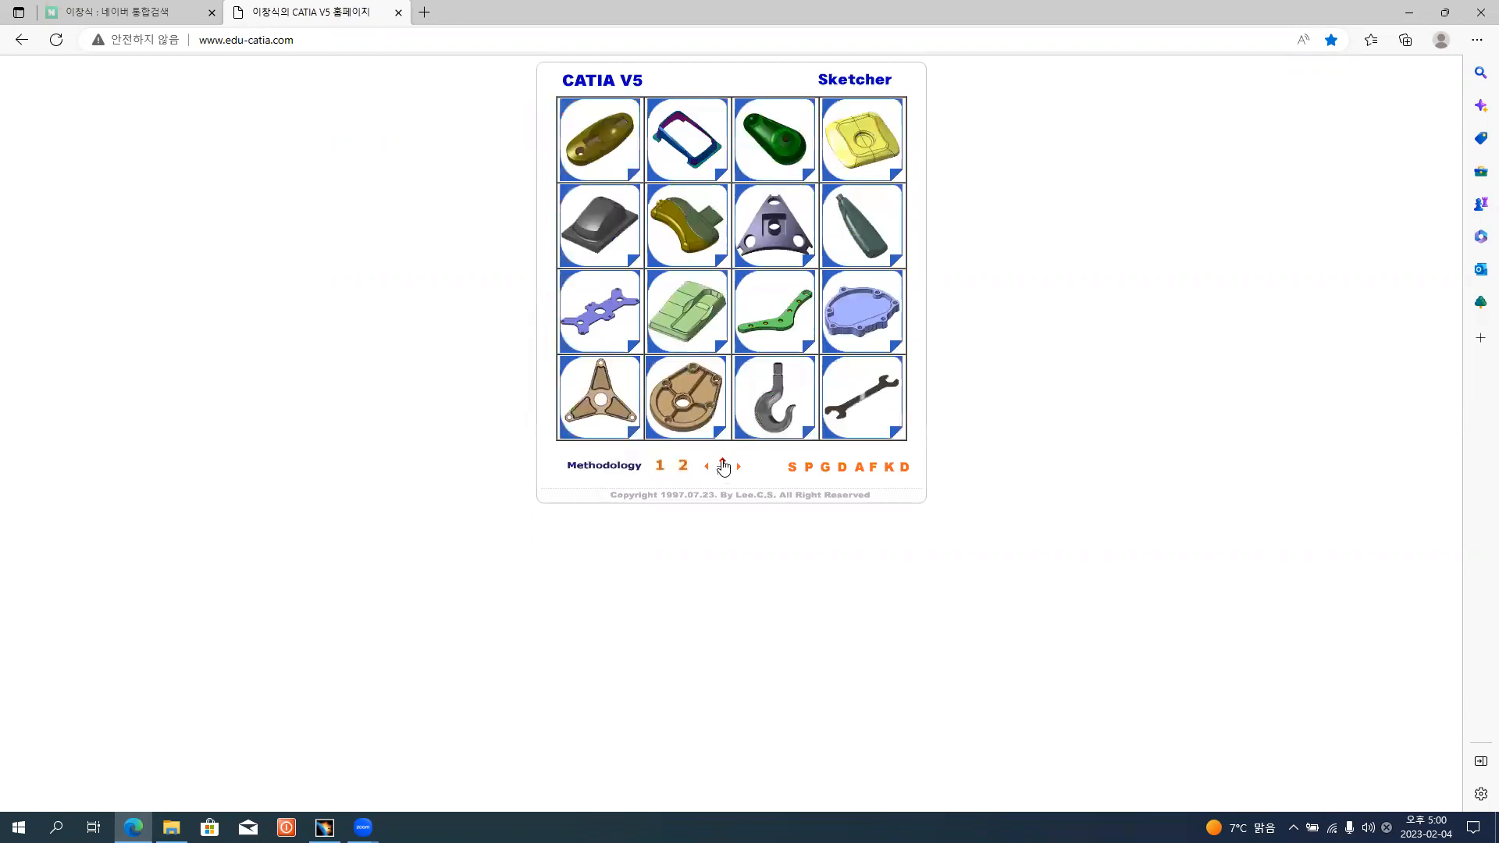
click(600, 471)
click(332, 18)
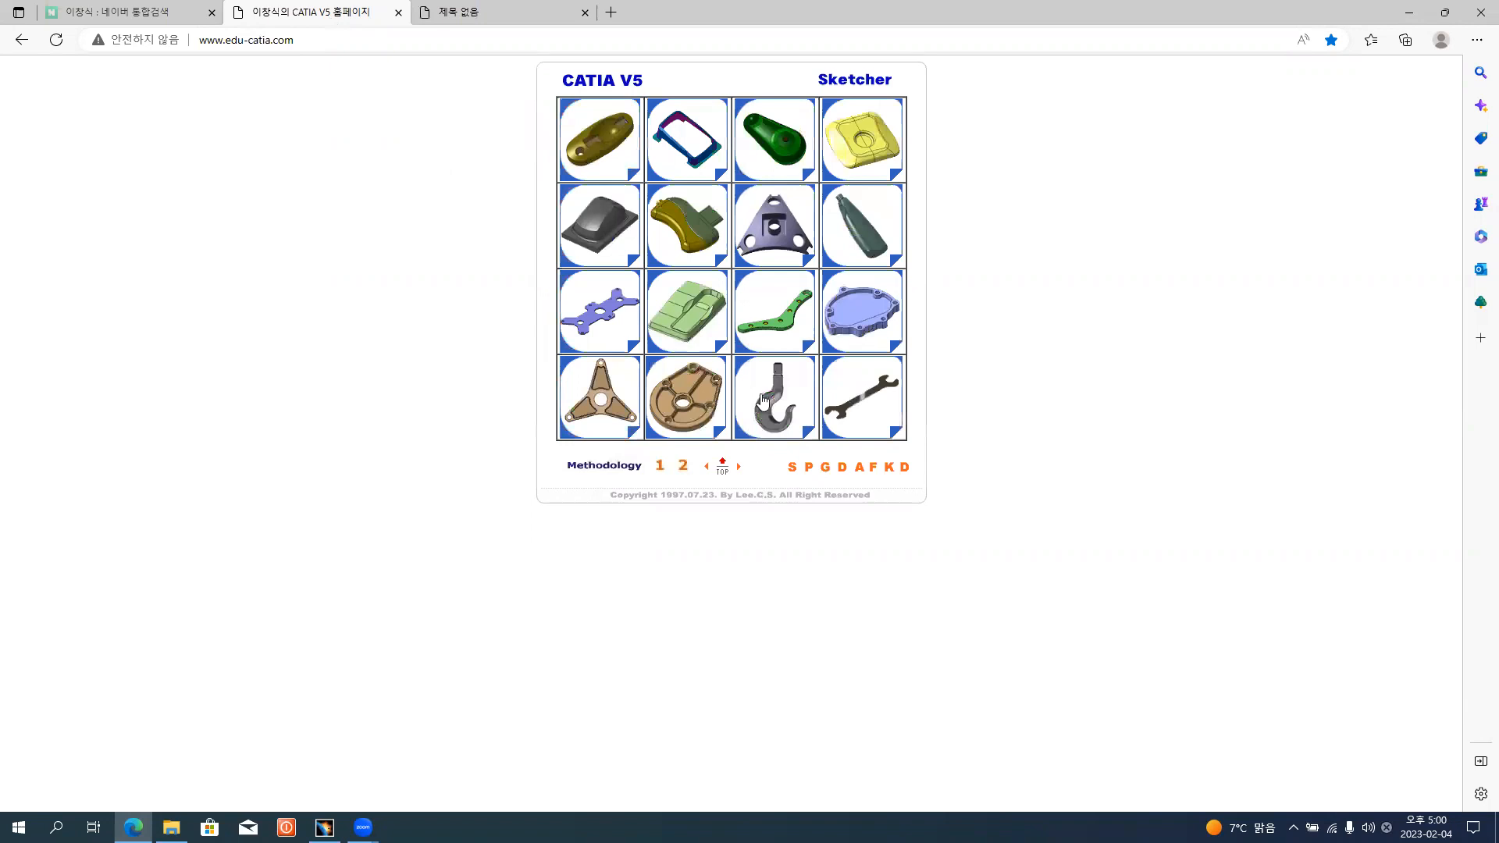
Open the sketch drawing of the green bent bracket exercise and review it together with the methodology notes.
click(781, 329)
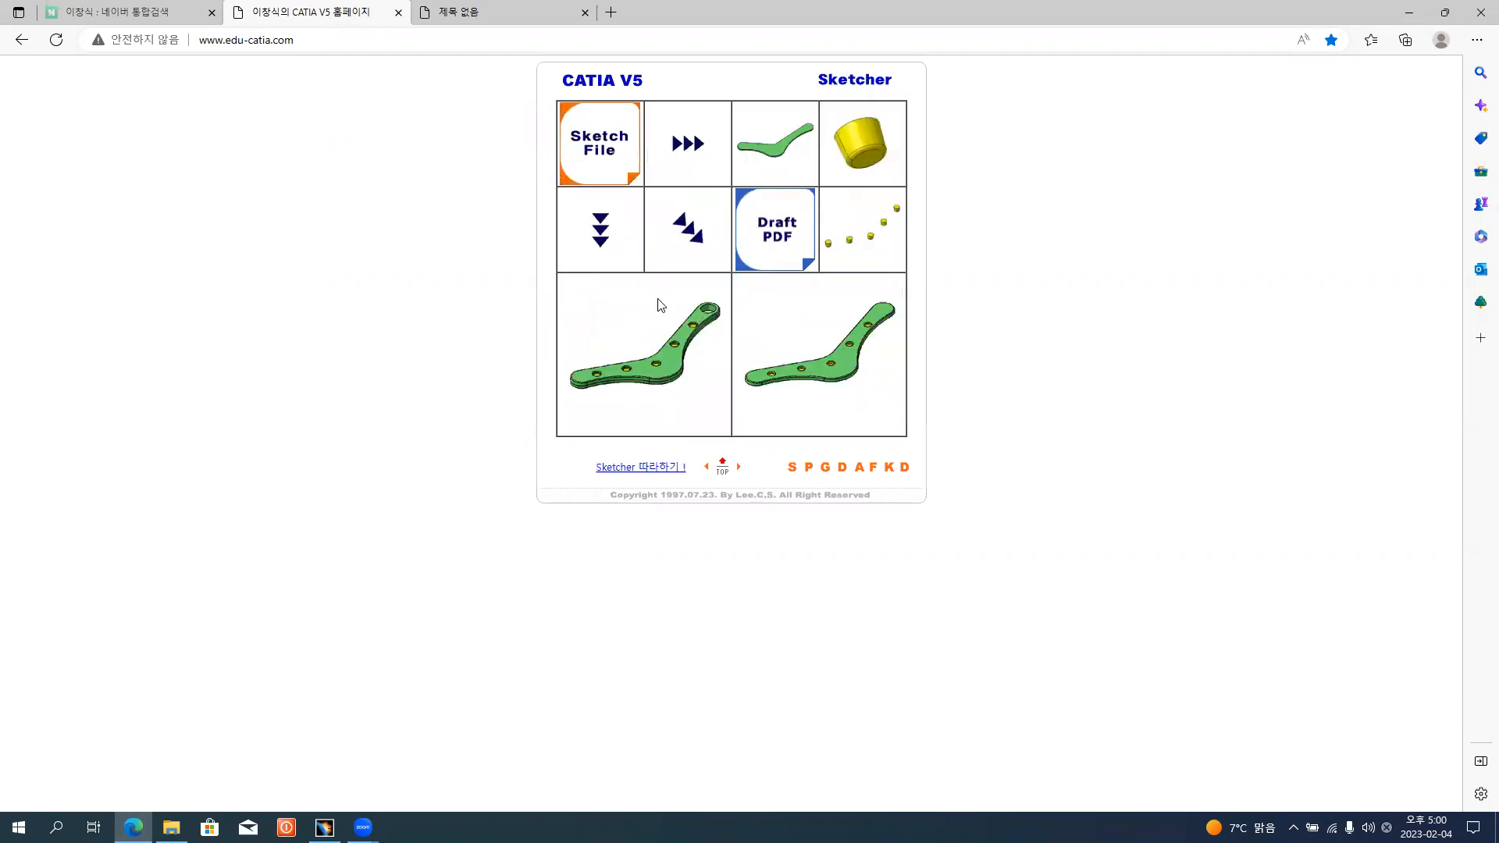
click(598, 152)
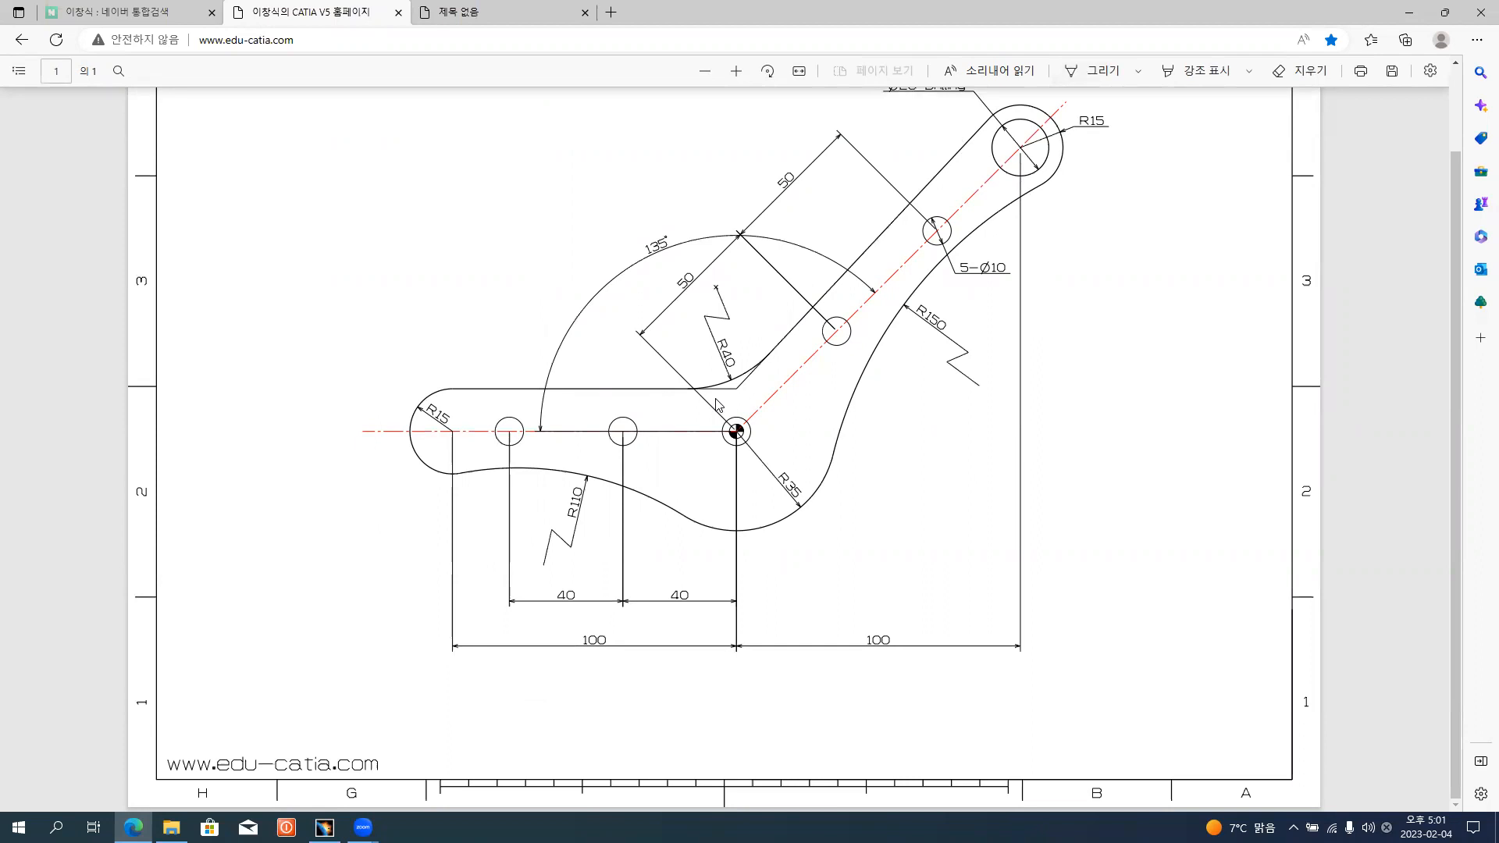
key(alt+Tab)
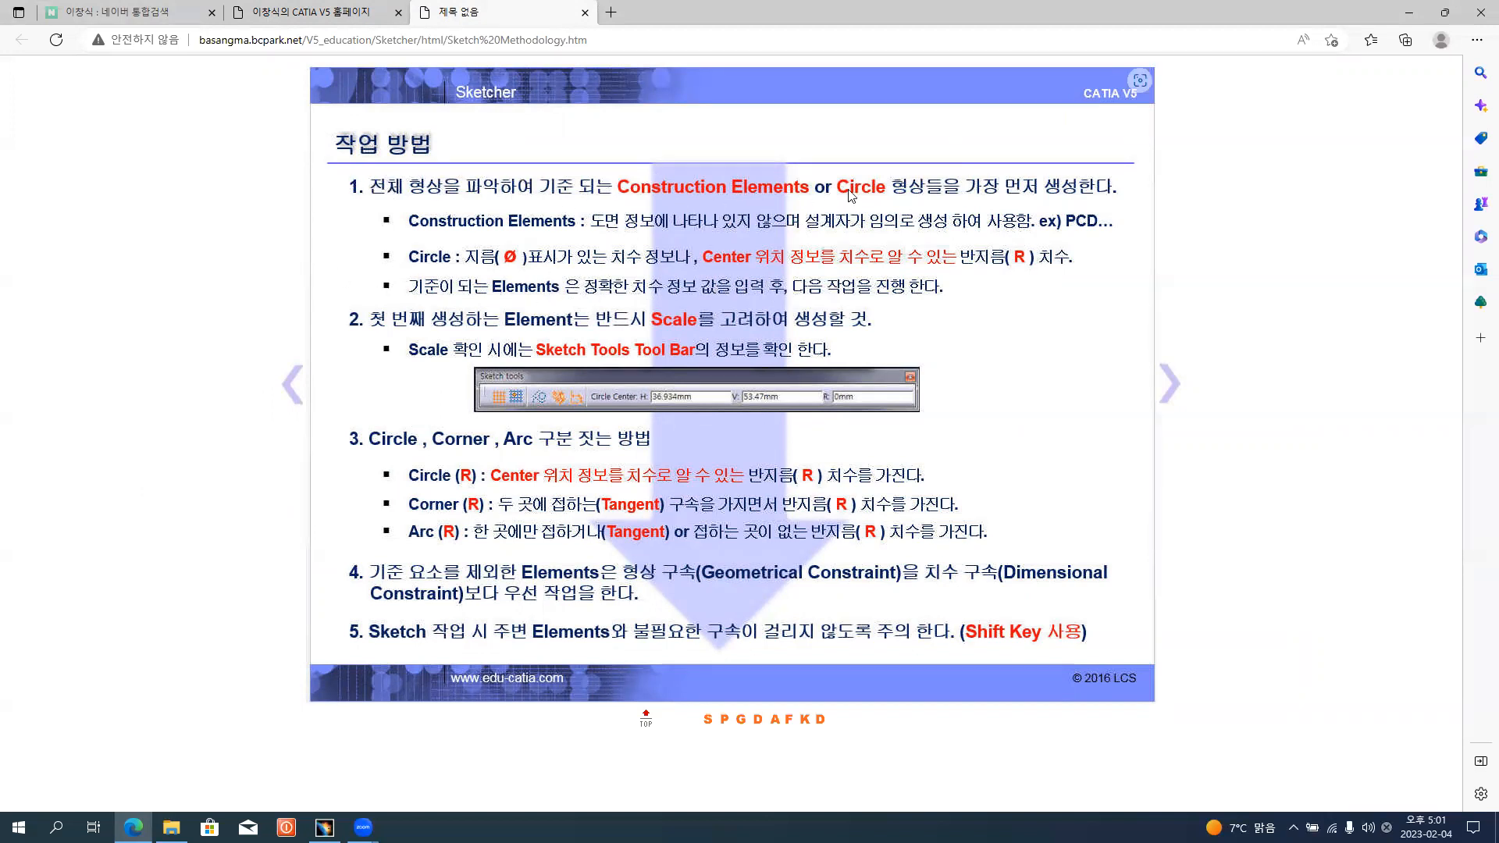
key(alt+Tab)
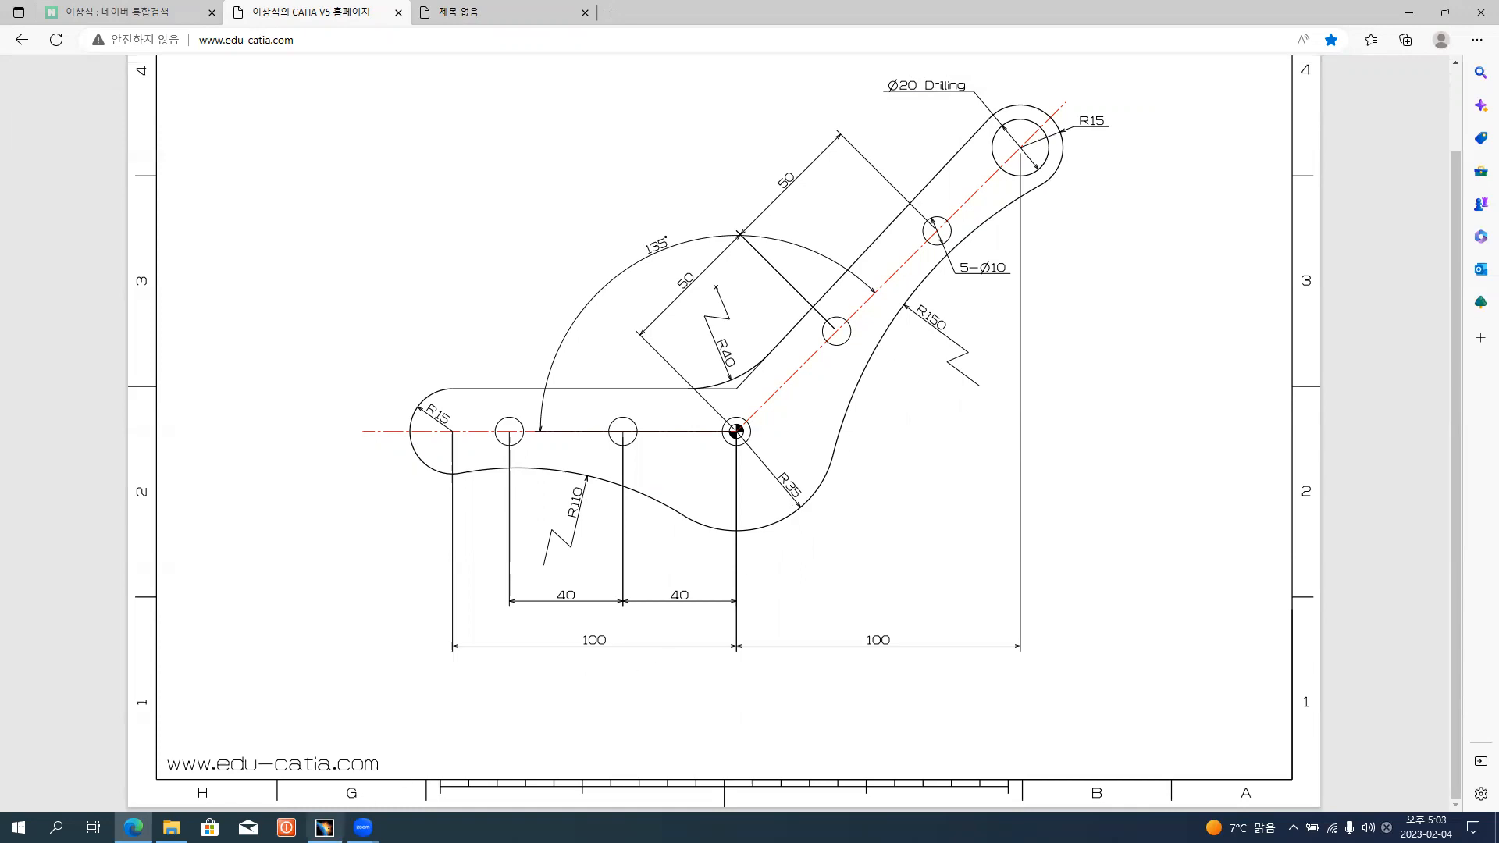
Switch to CATIA V5 and start a sketch on the xy plane, consulting the bracket drawing for the centerline layout.
click(324, 827)
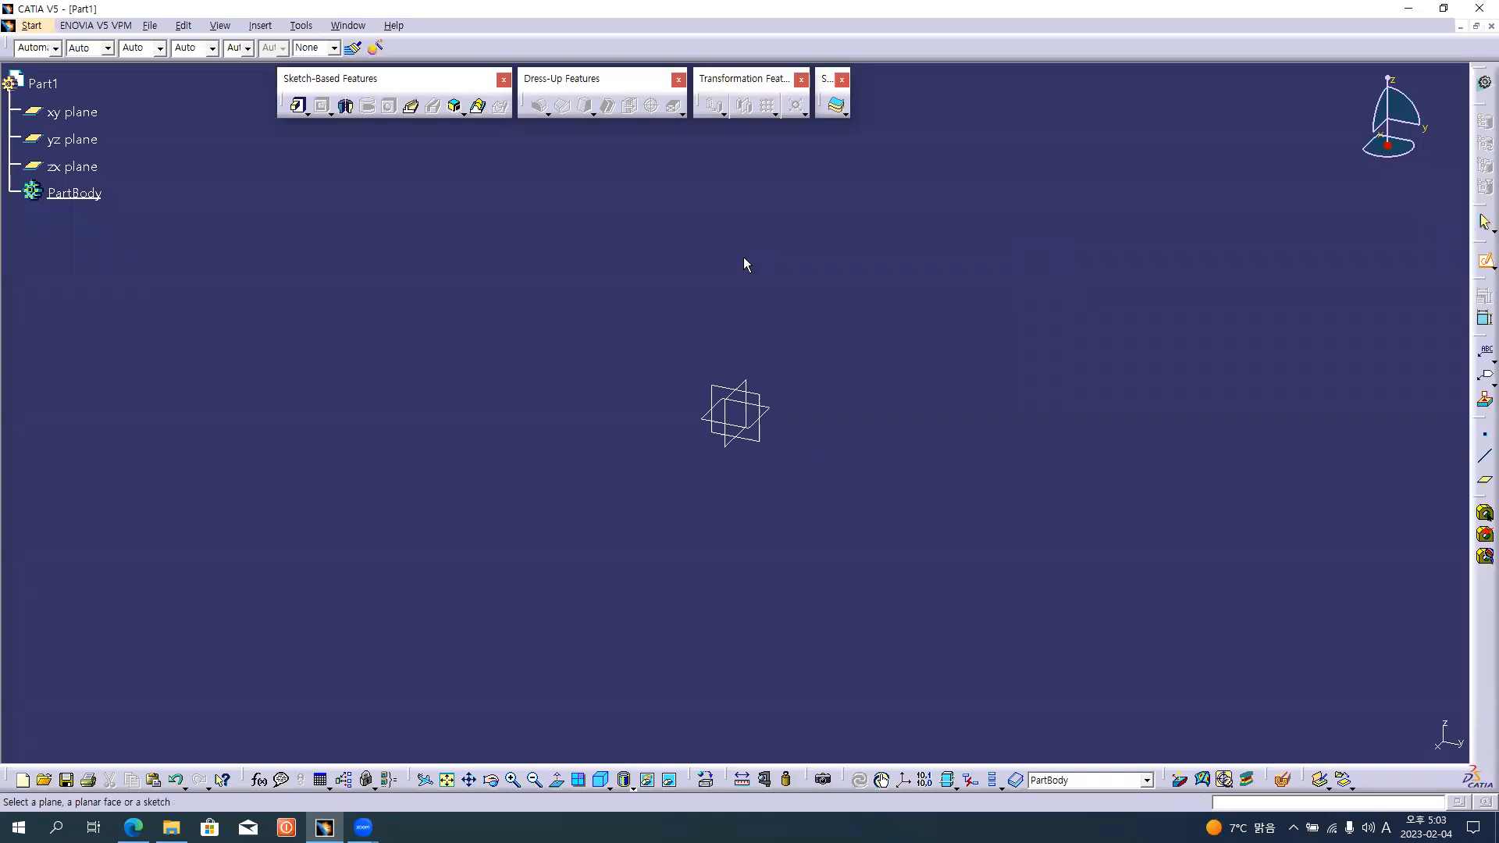
click(78, 114)
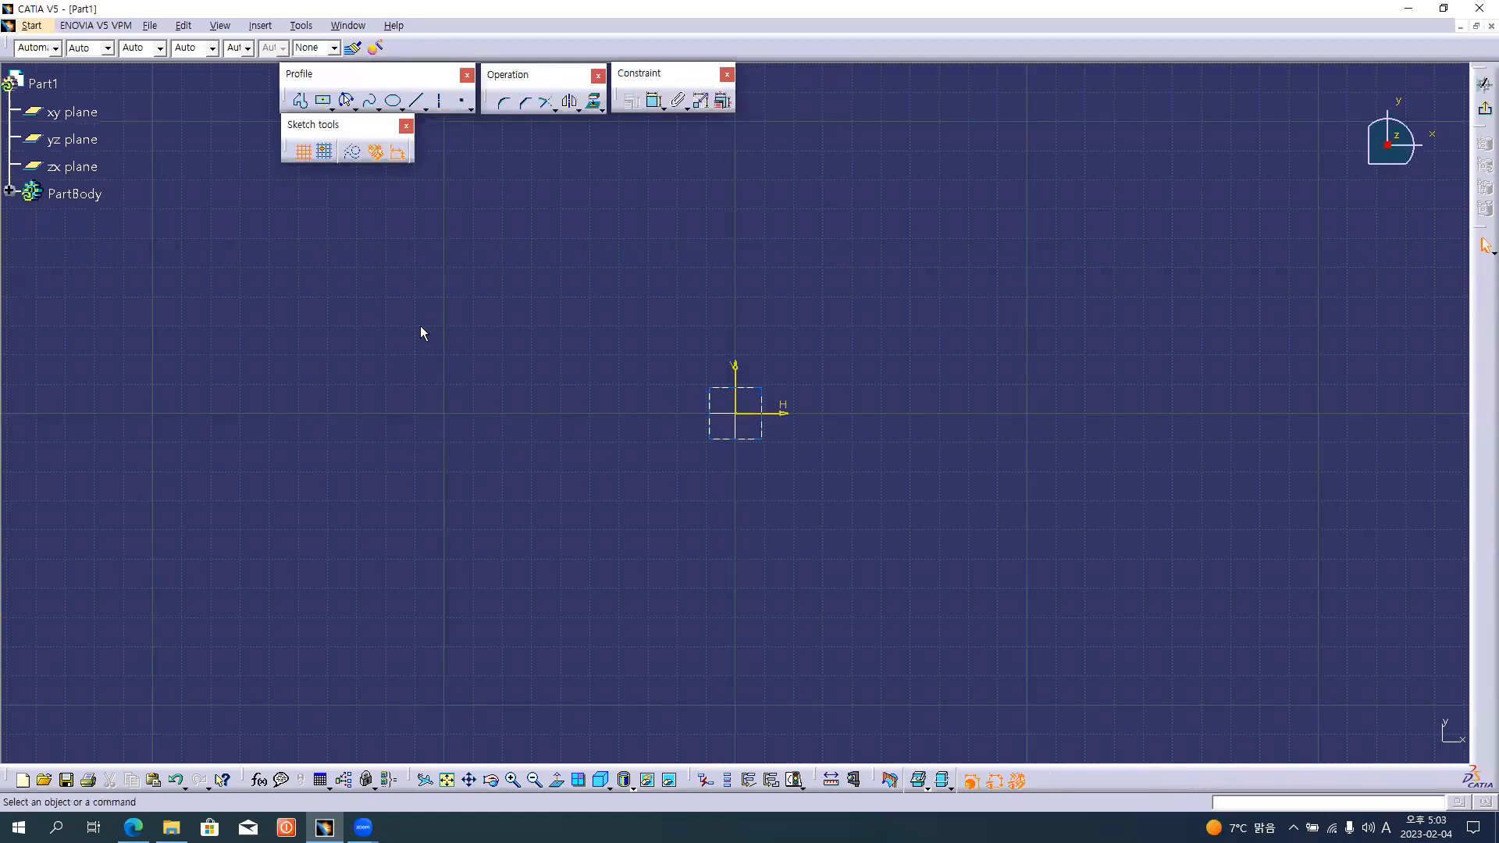
key(alt+Tab)
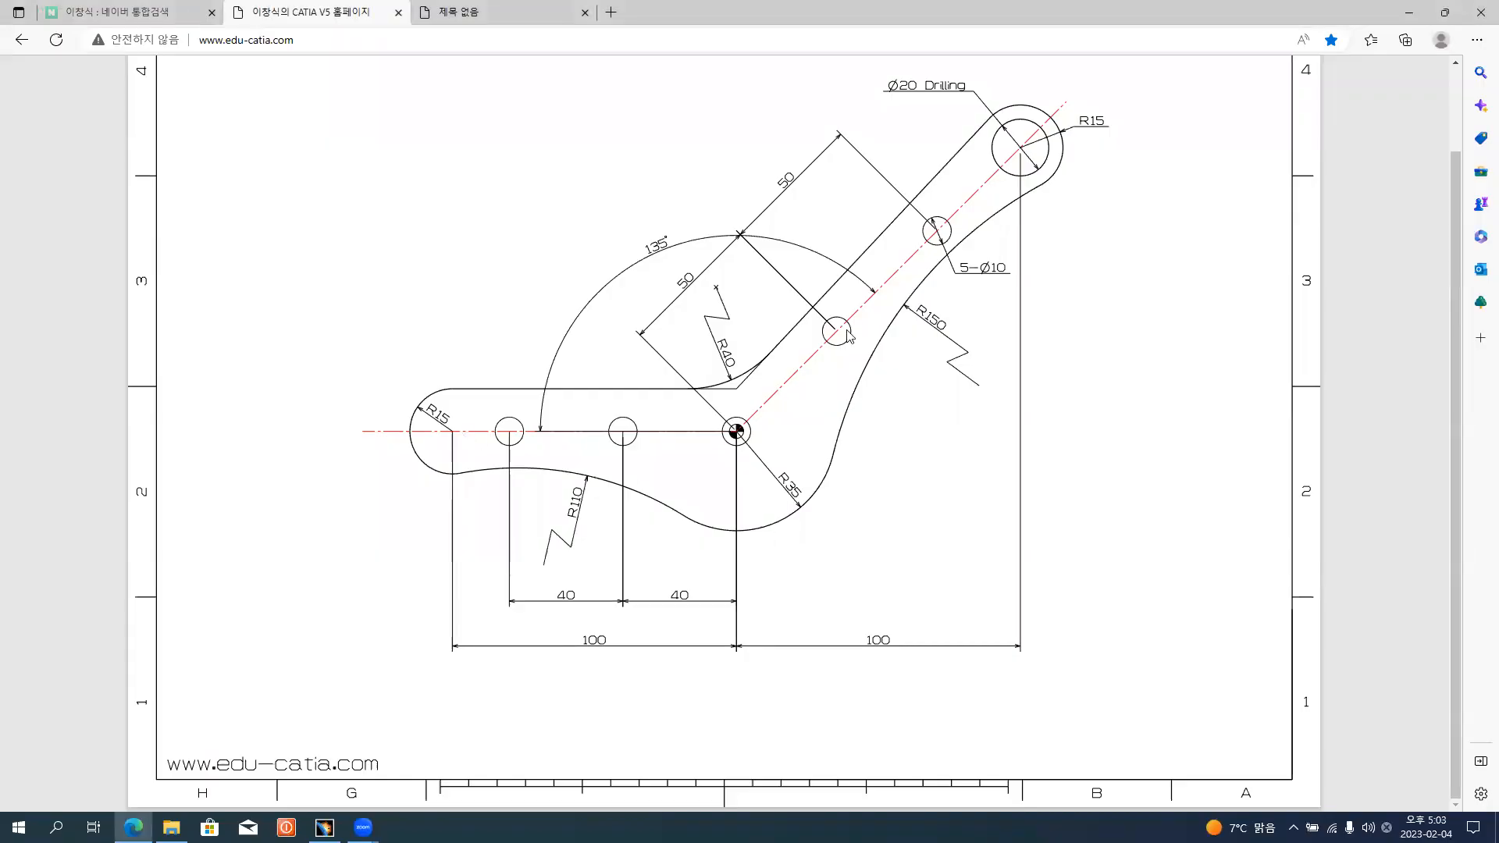
key(alt+Tab)
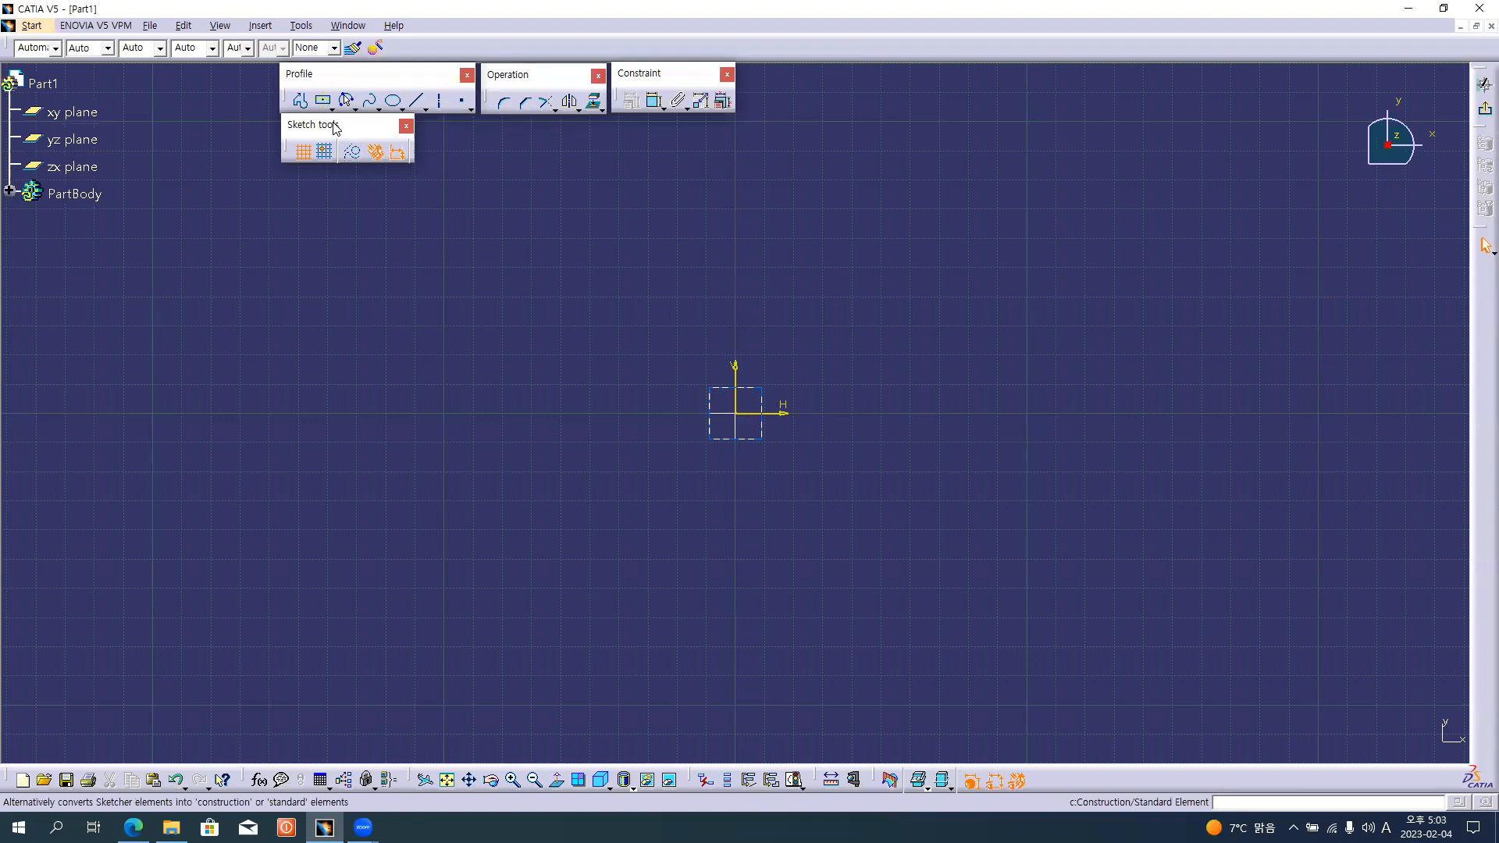
Draw a connected profile: a horizontal line about 99 mm long ending at the origin and a line about 140 mm long rising at 45 degrees.
click(303, 102)
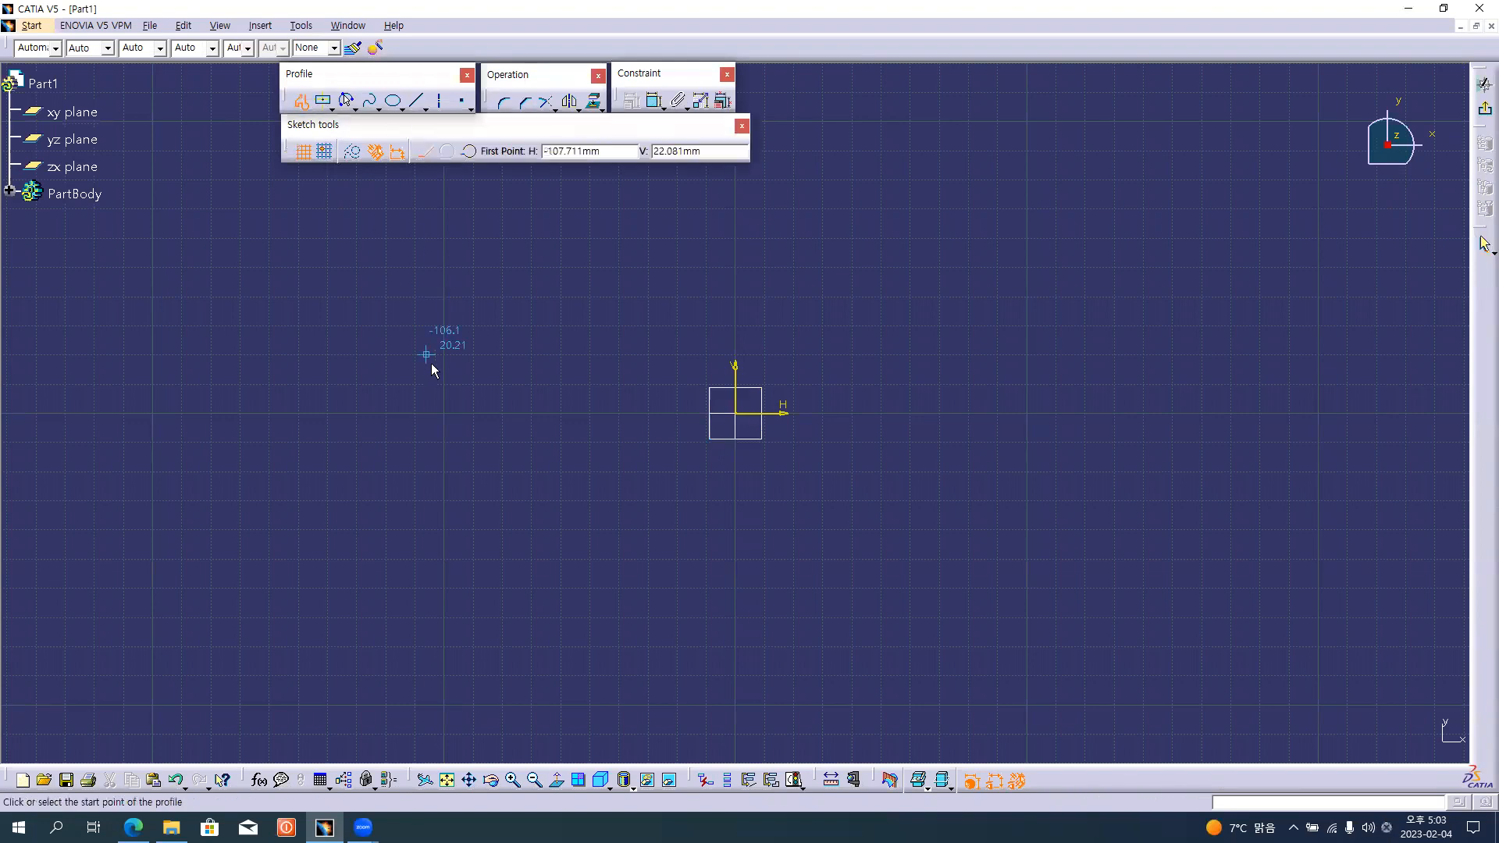
click(447, 411)
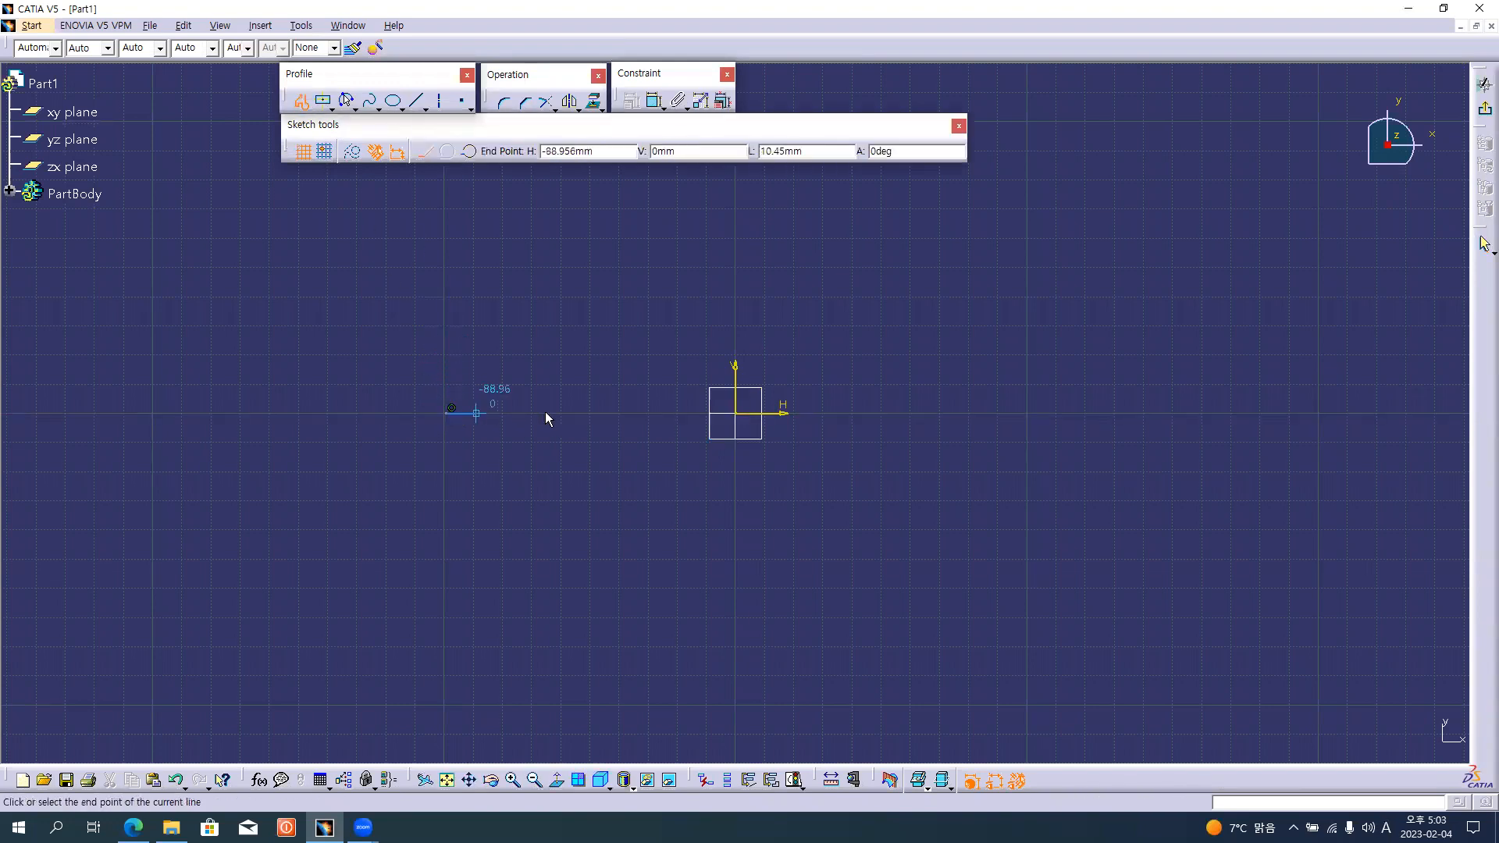
click(734, 414)
middle_drag(1005, 221, 994, 307)
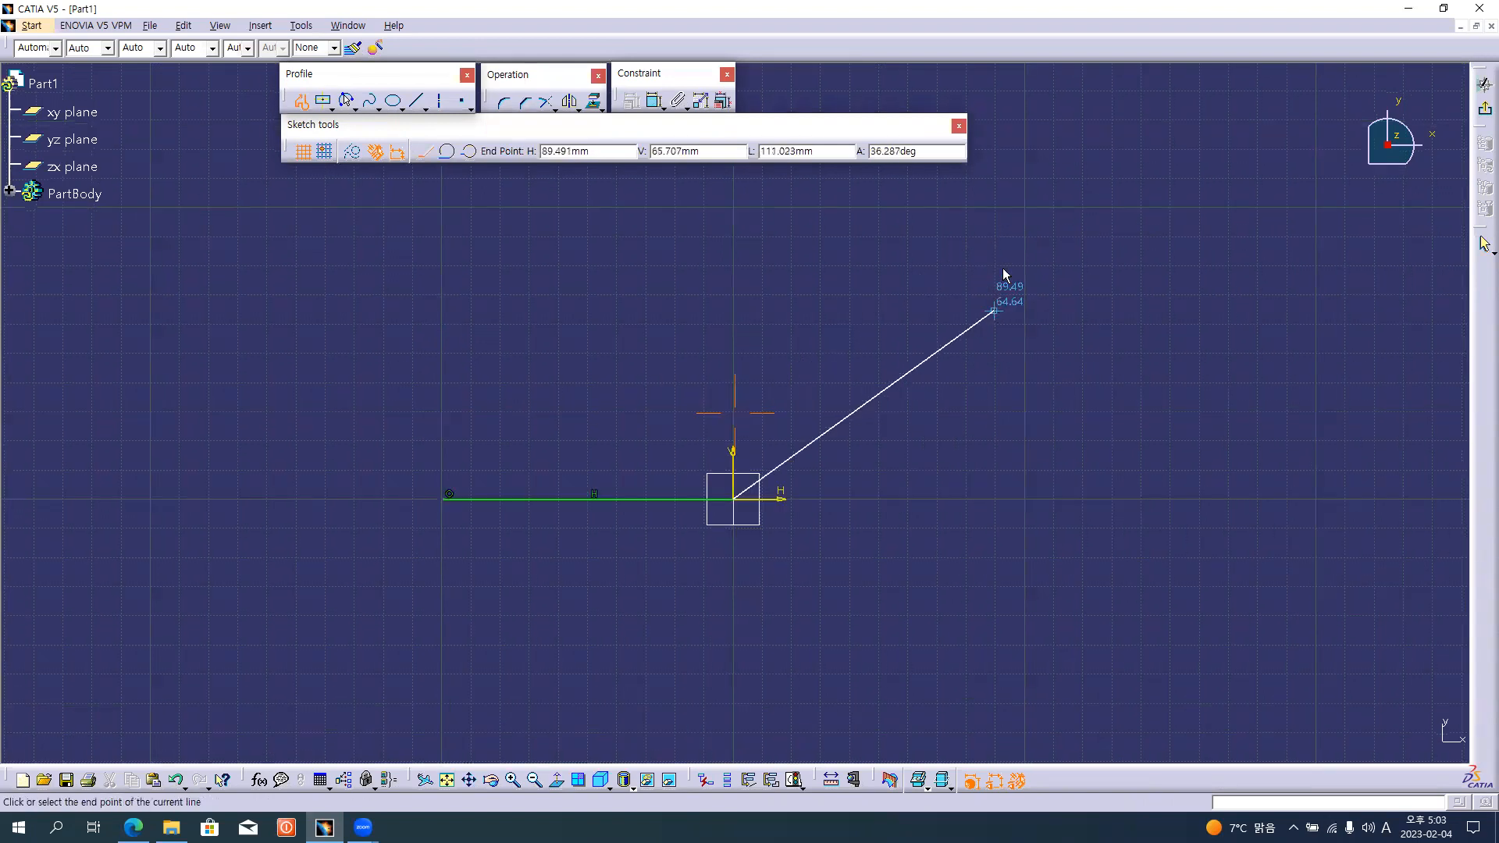
double_click(1023, 204)
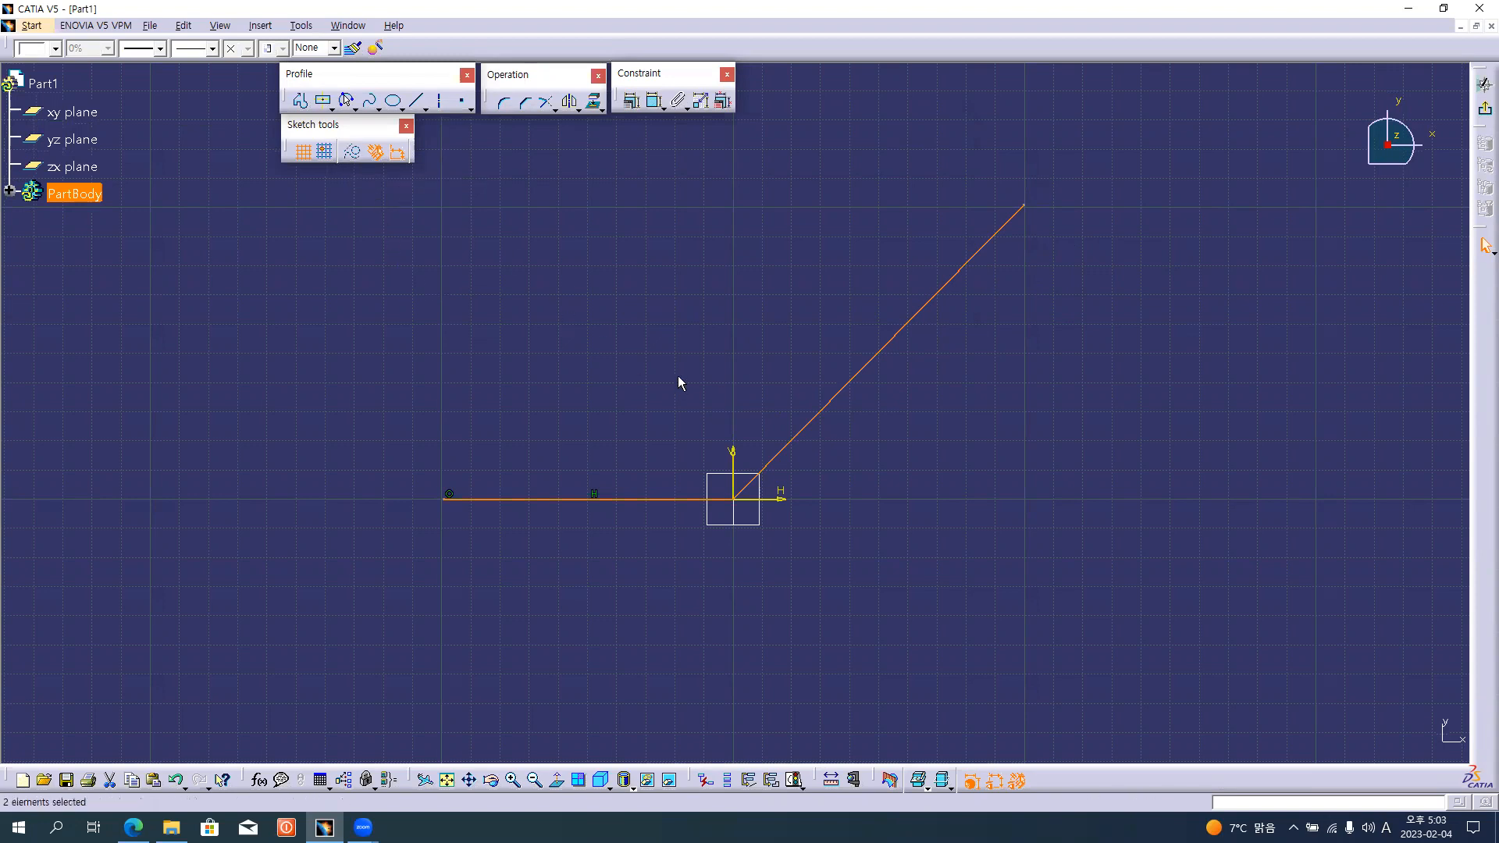
click(639, 318)
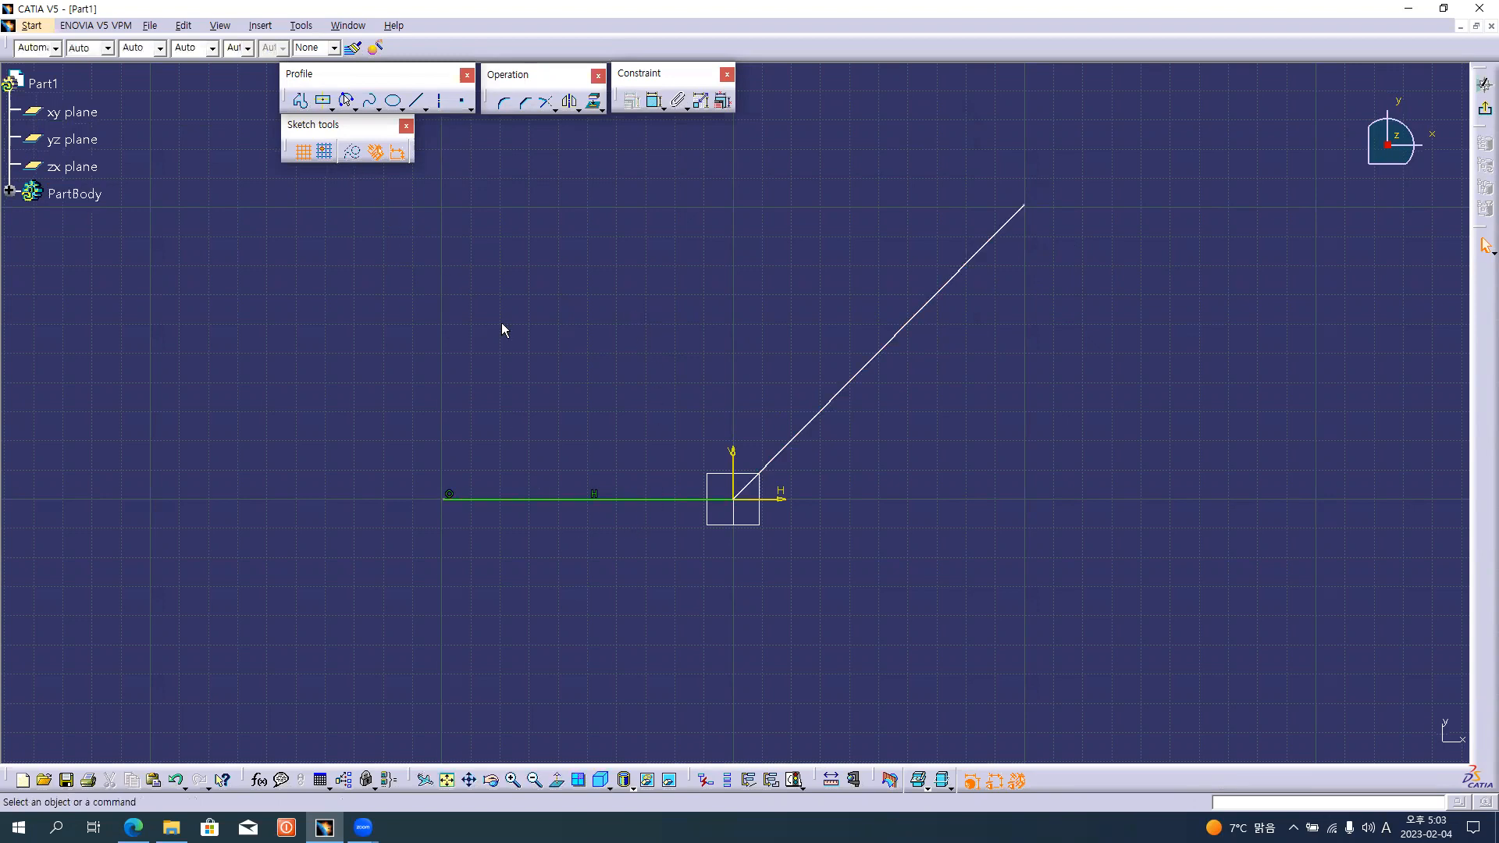
Convert the horizontal and the inclined line into construction elements.
click(628, 500)
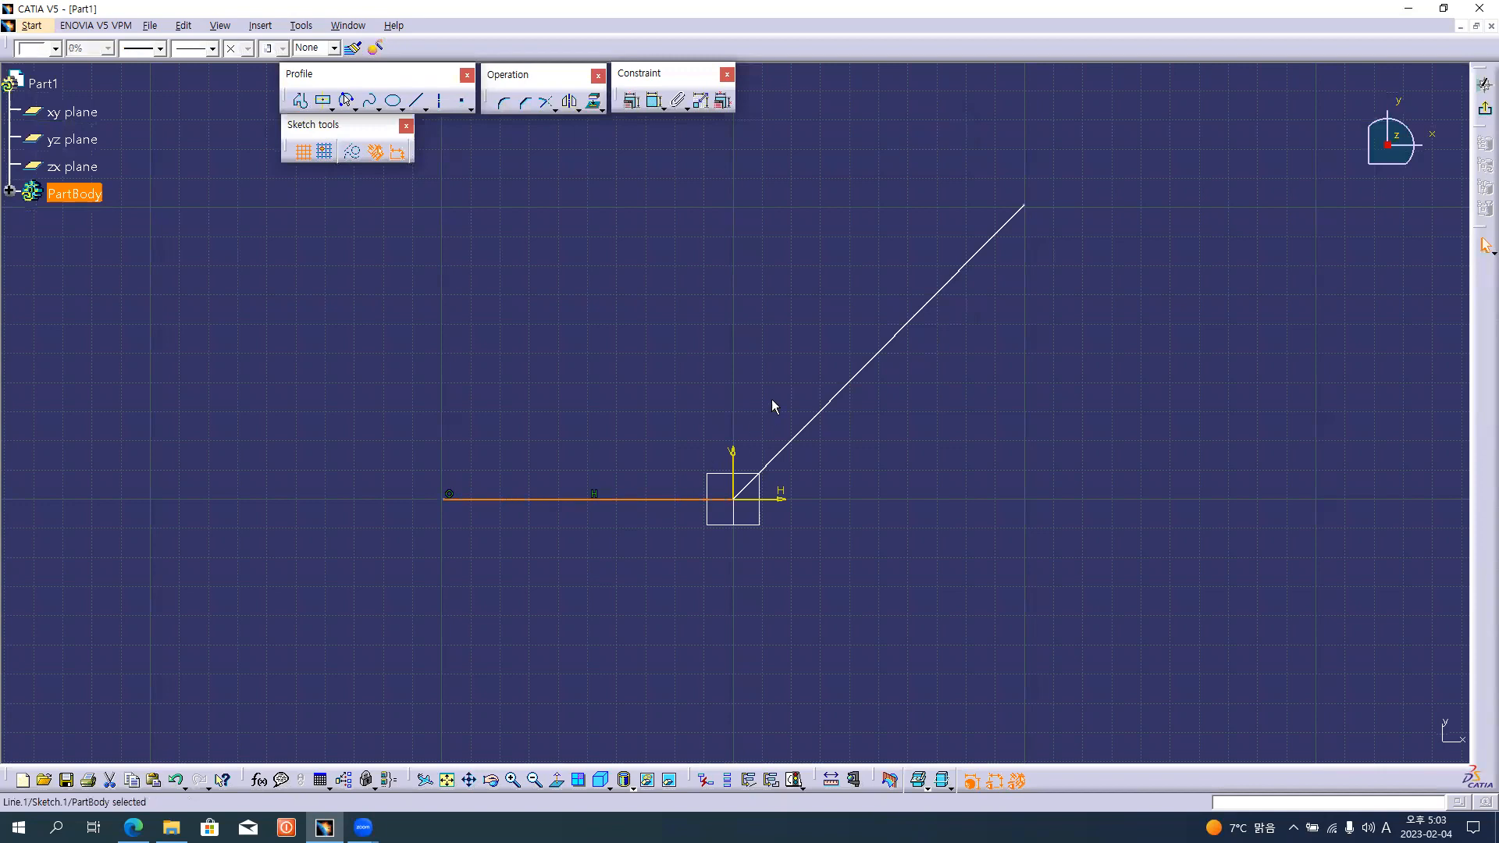
ctrl+click(839, 401)
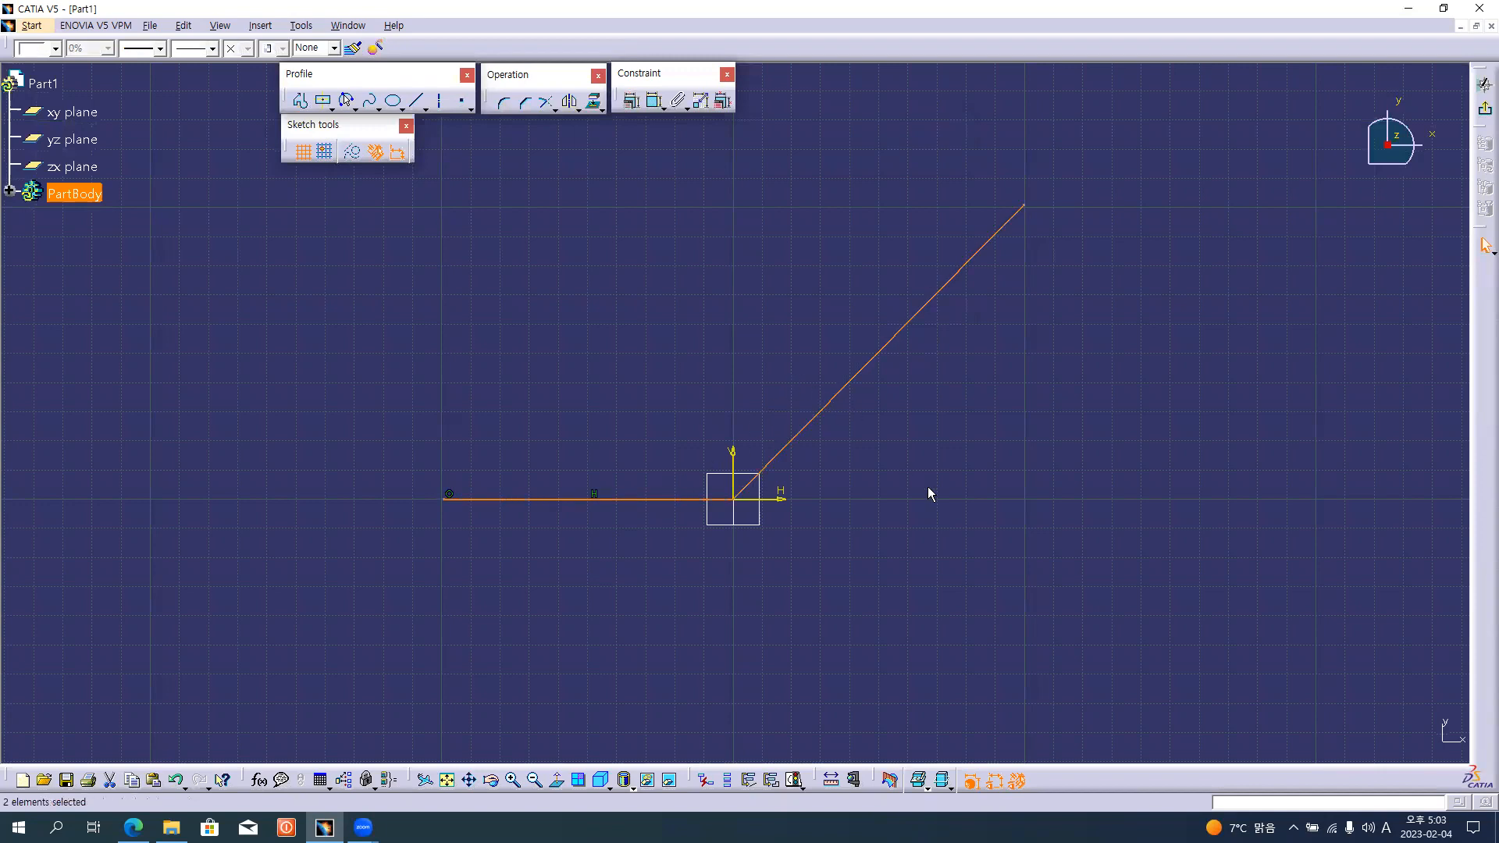
click(352, 152)
click(437, 322)
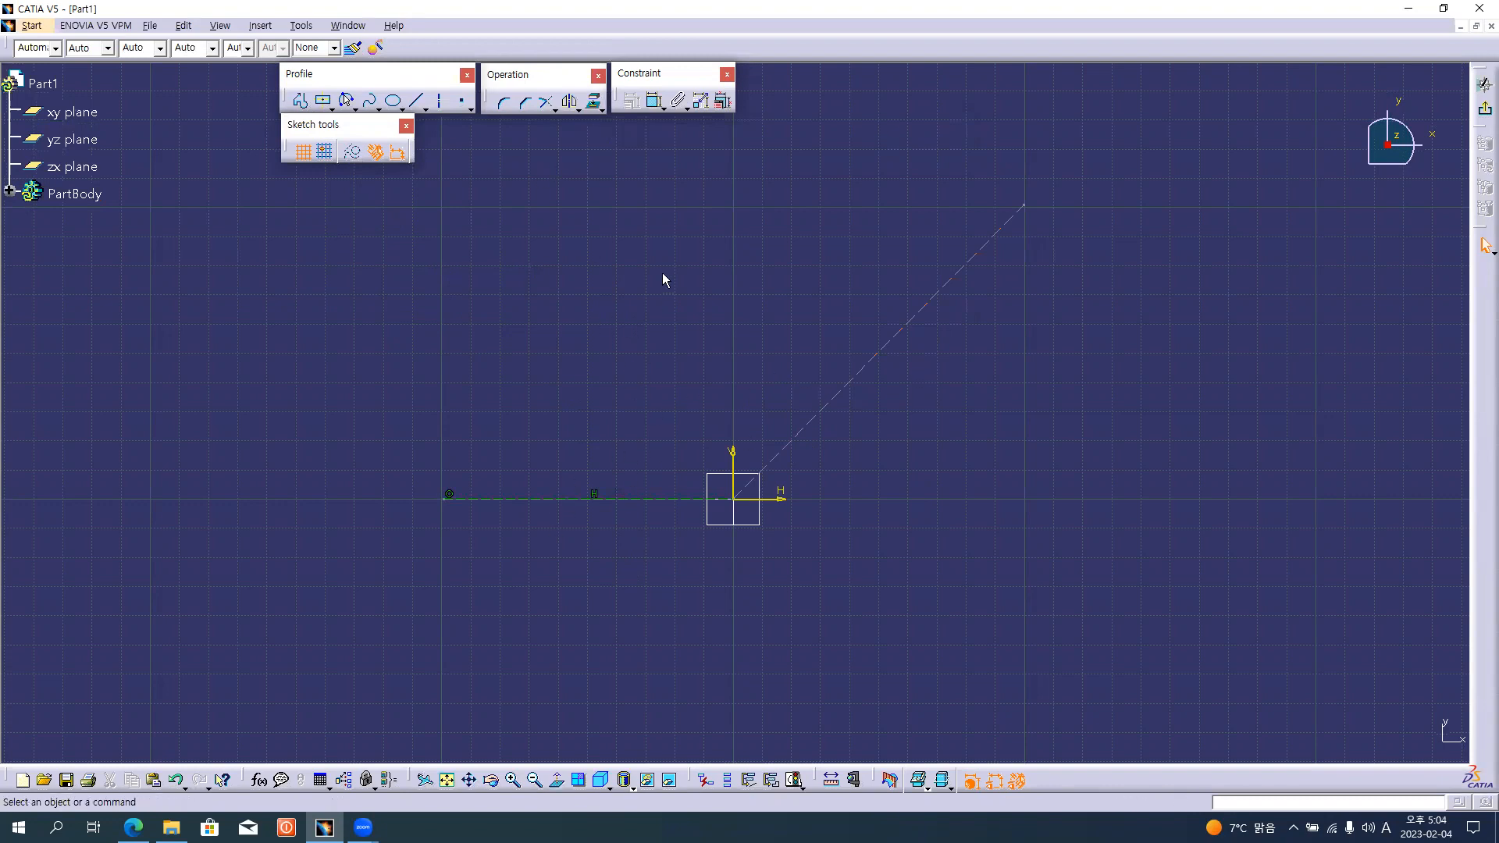
Dimension the horizontal distances from the vertical axis to both outer line endpoints and the angle between the two lines.
click(655, 102)
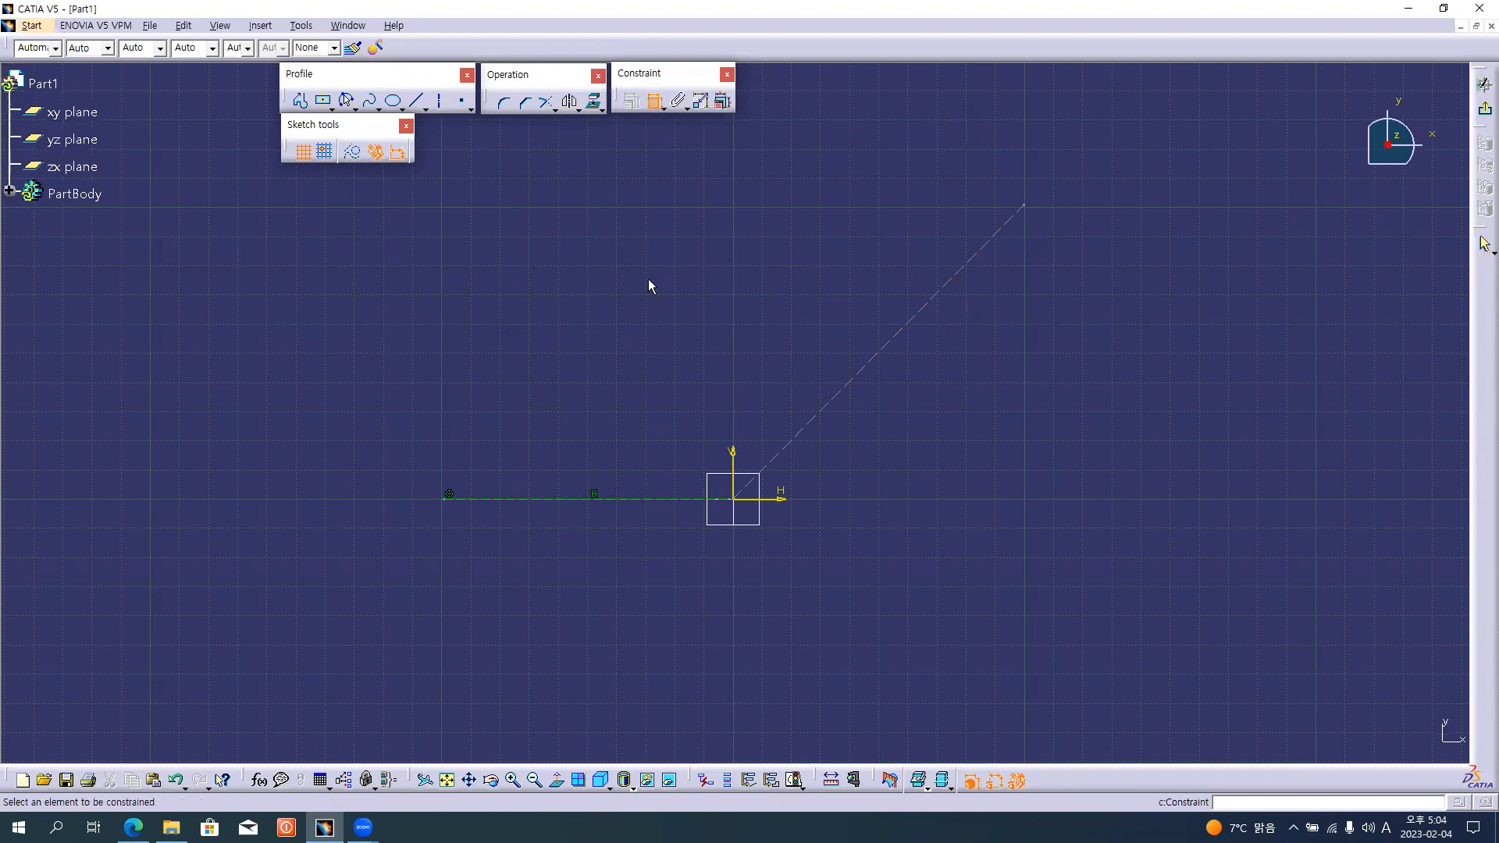
click(732, 463)
click(449, 499)
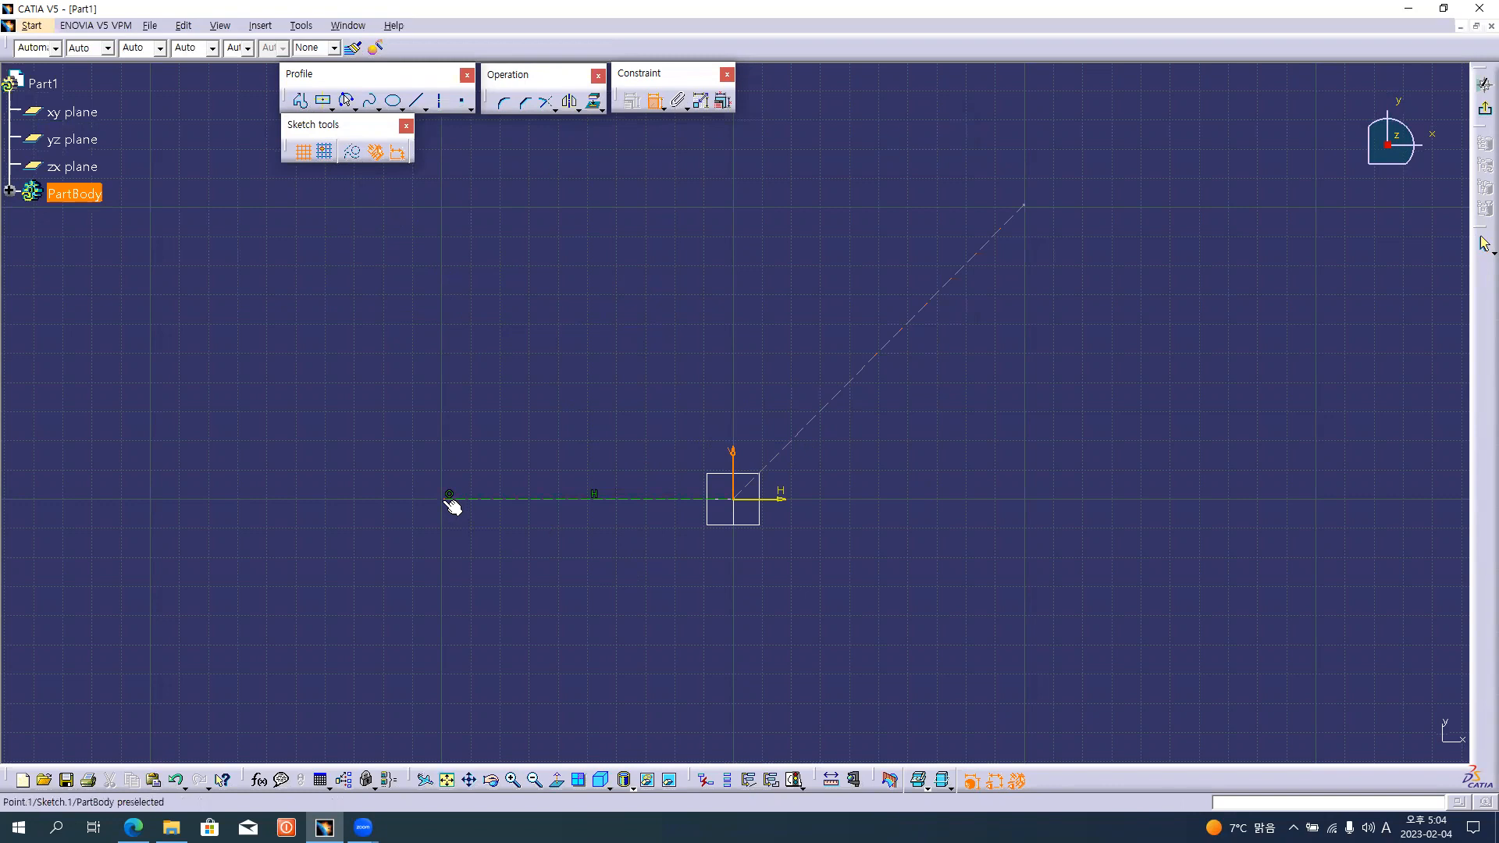
click(592, 596)
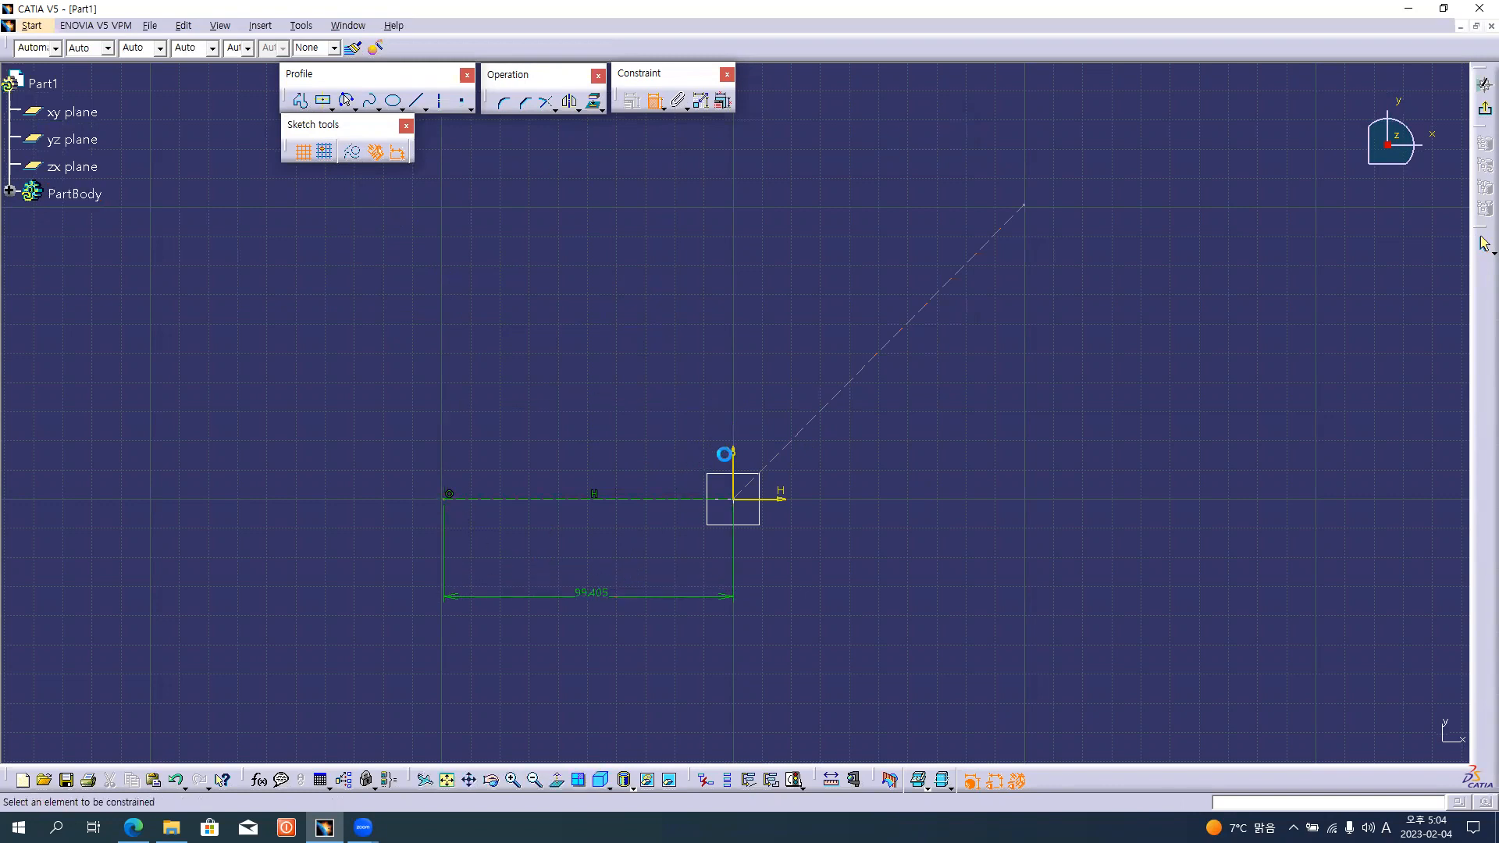
click(1024, 207)
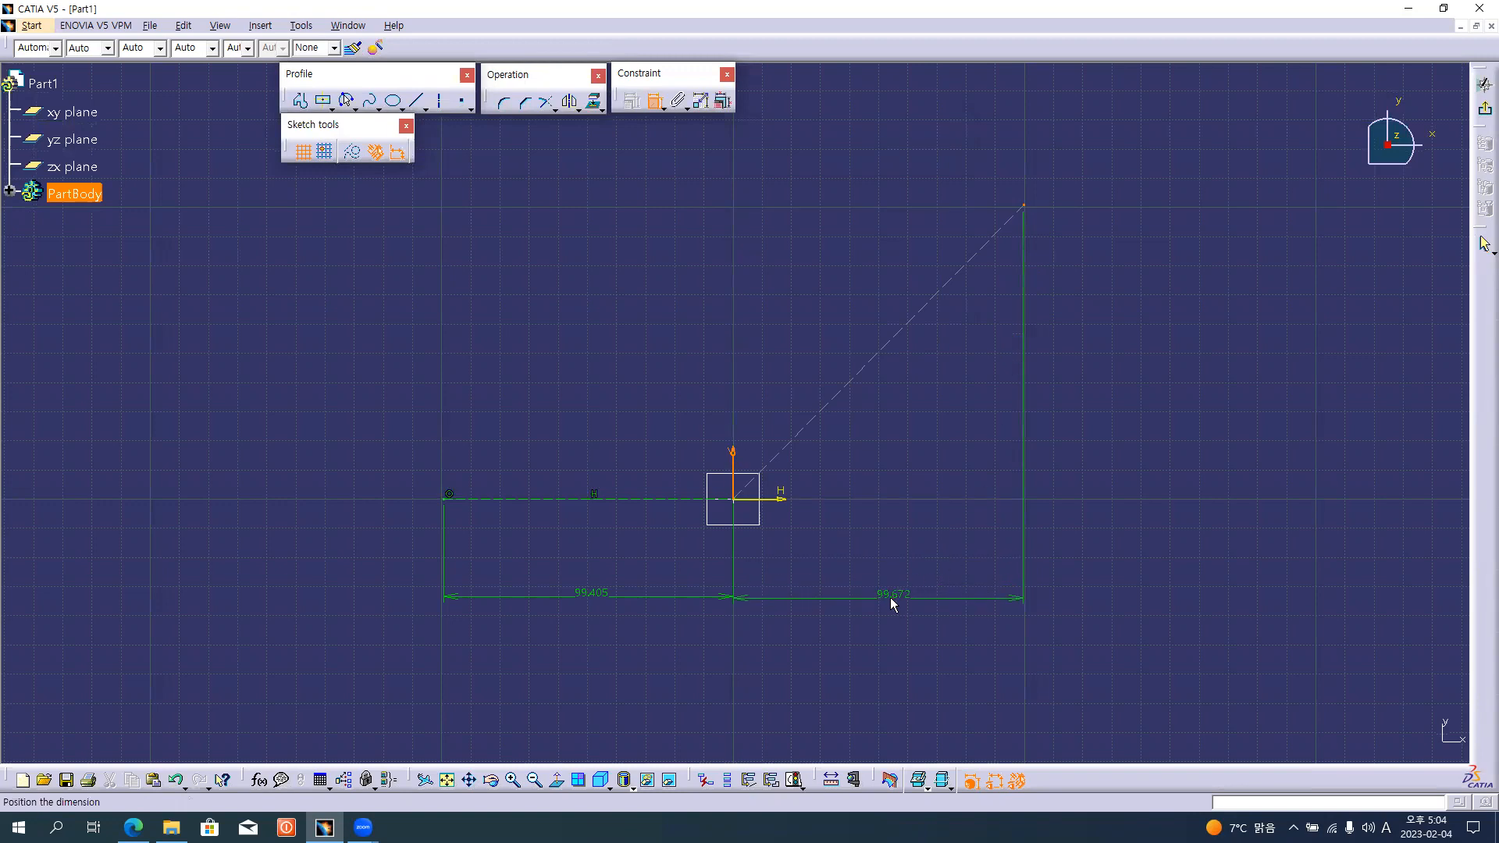
click(890, 598)
click(842, 390)
click(606, 499)
click(641, 355)
Set both horizontal endpoint distances to 100 mm using Edit Multi-Constraint.
click(719, 109)
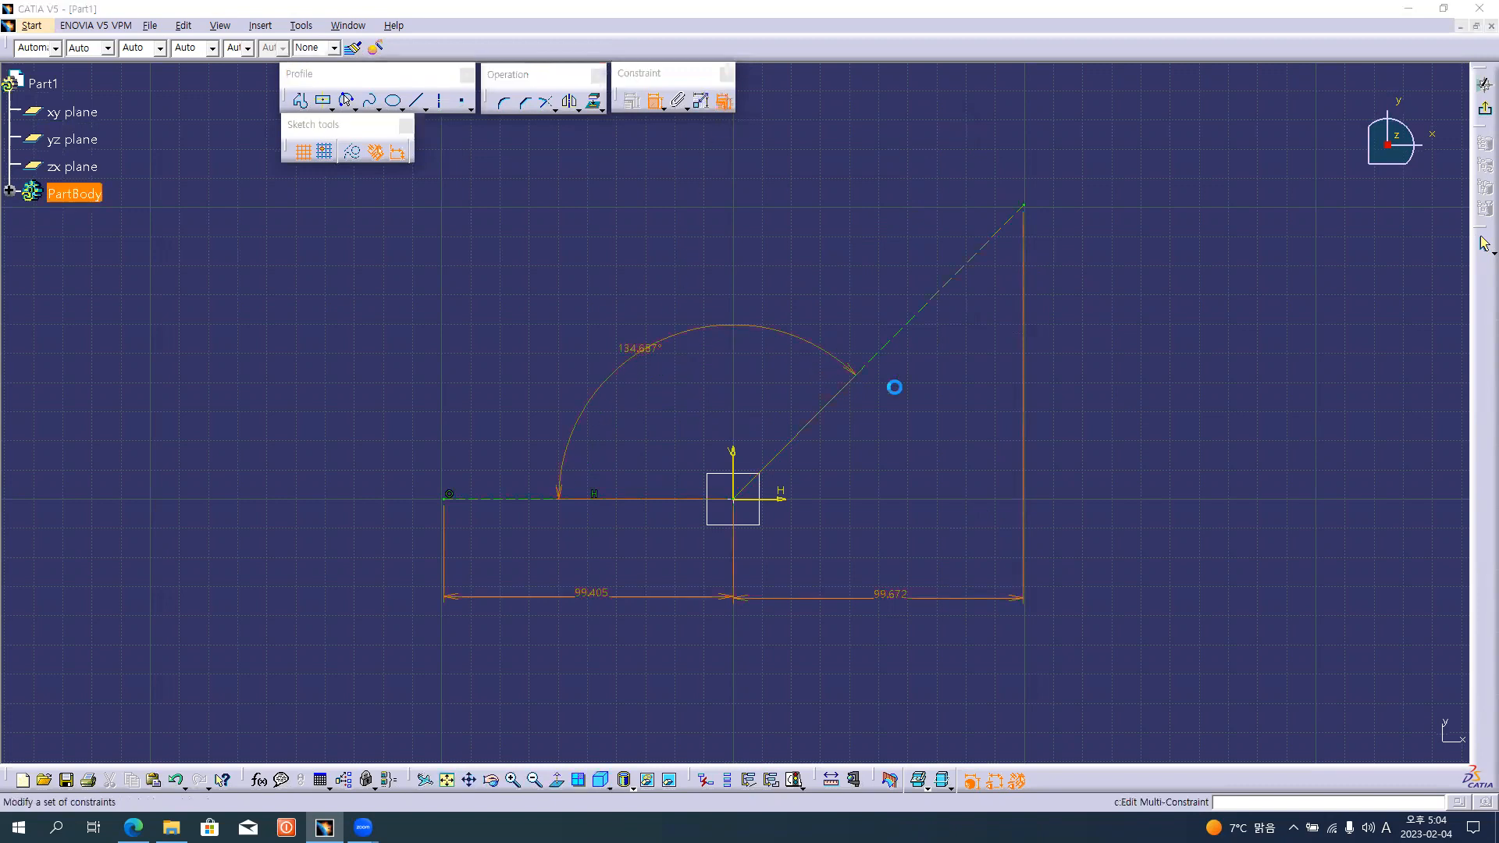
click(589, 601)
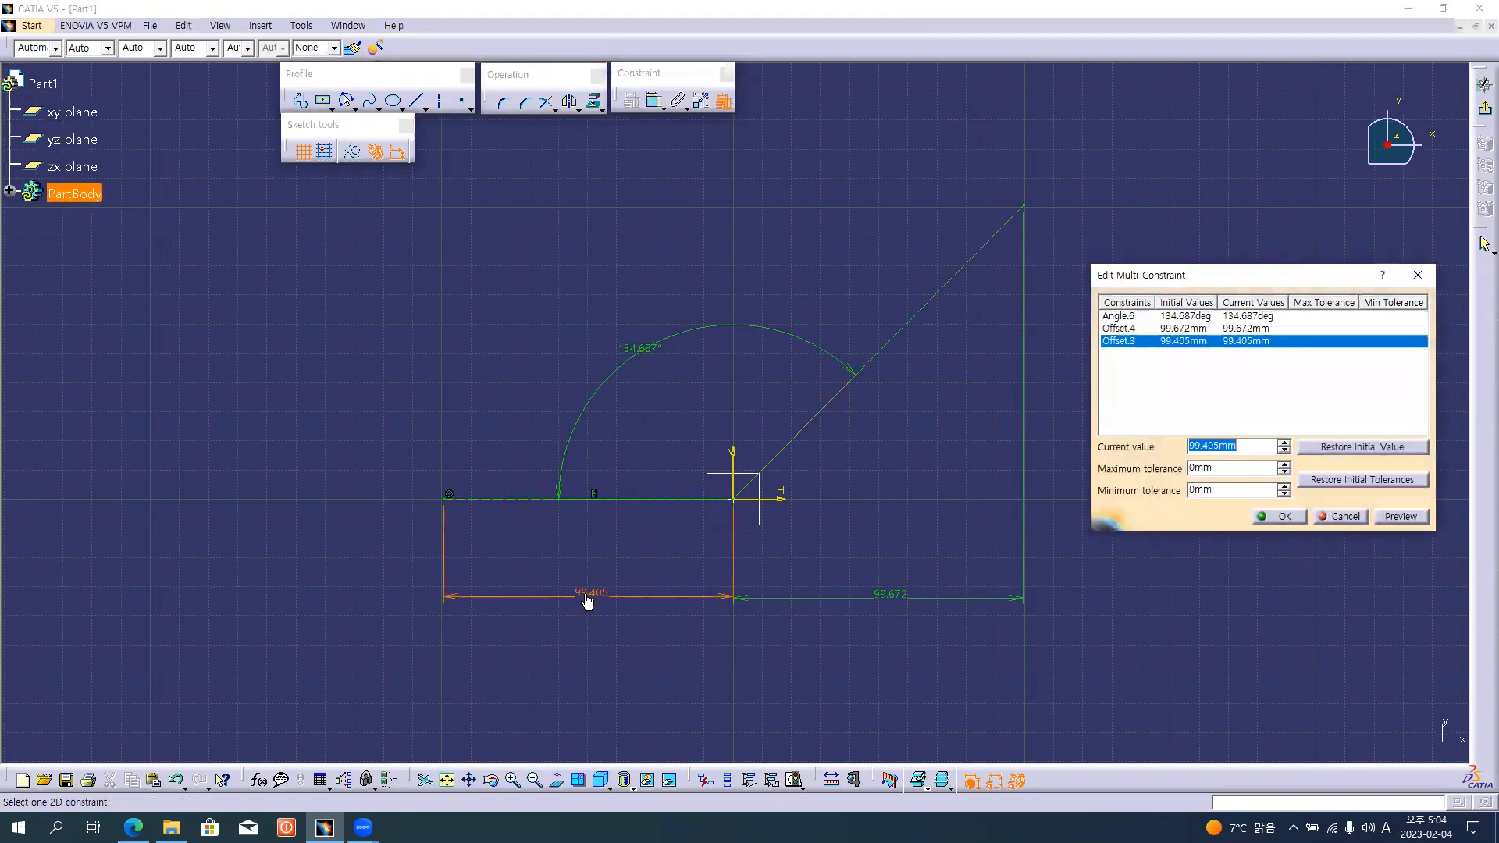
text(100)
key(Return)
click(881, 595)
text(1)
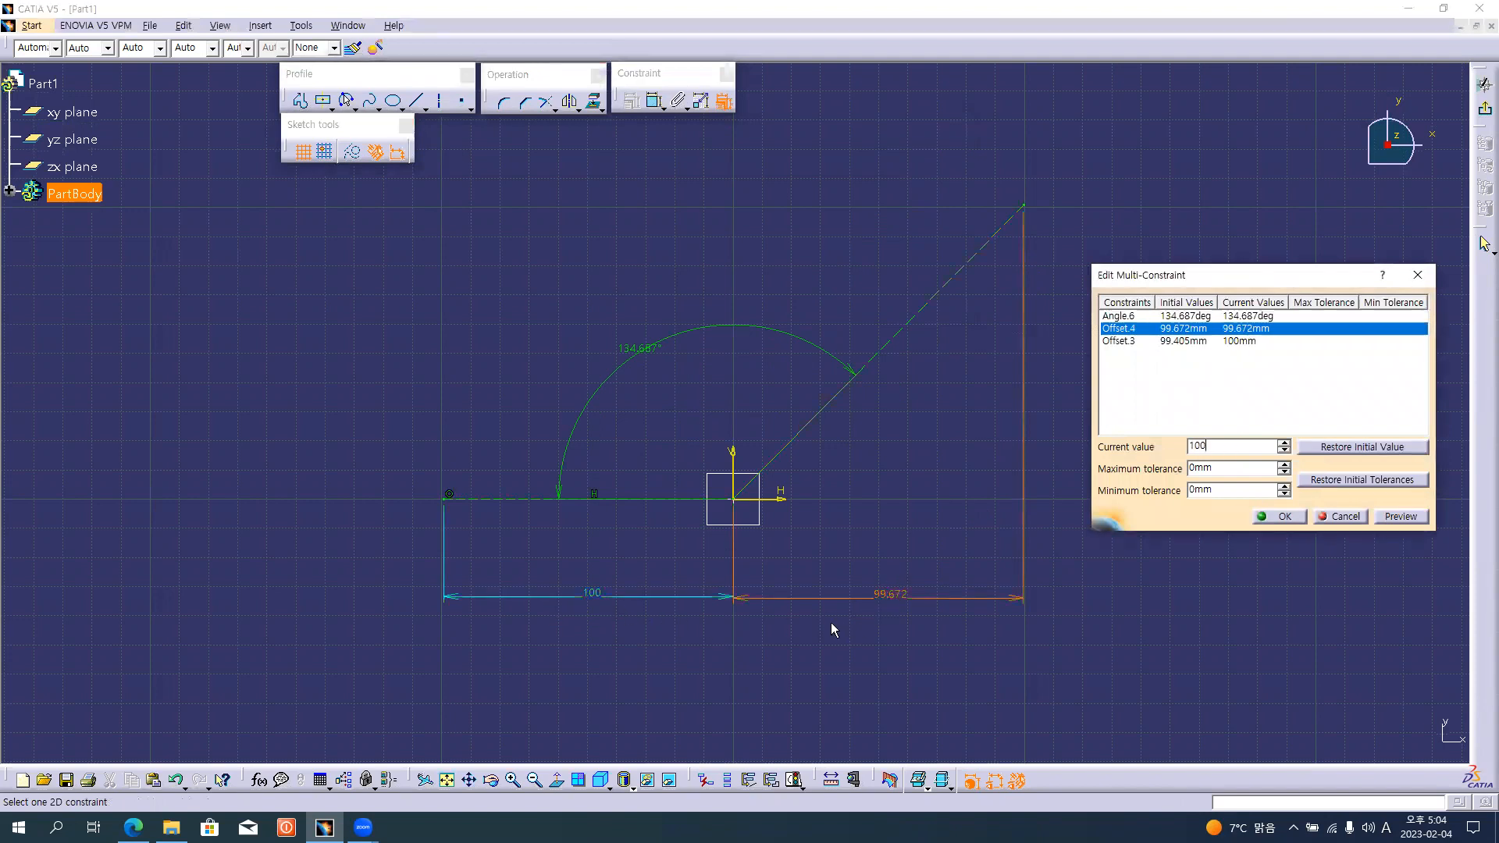
text(00)
key(Return)
Set the angle between the construction lines to 135 degrees and apply the constraint changes.
click(634, 353)
text(13)
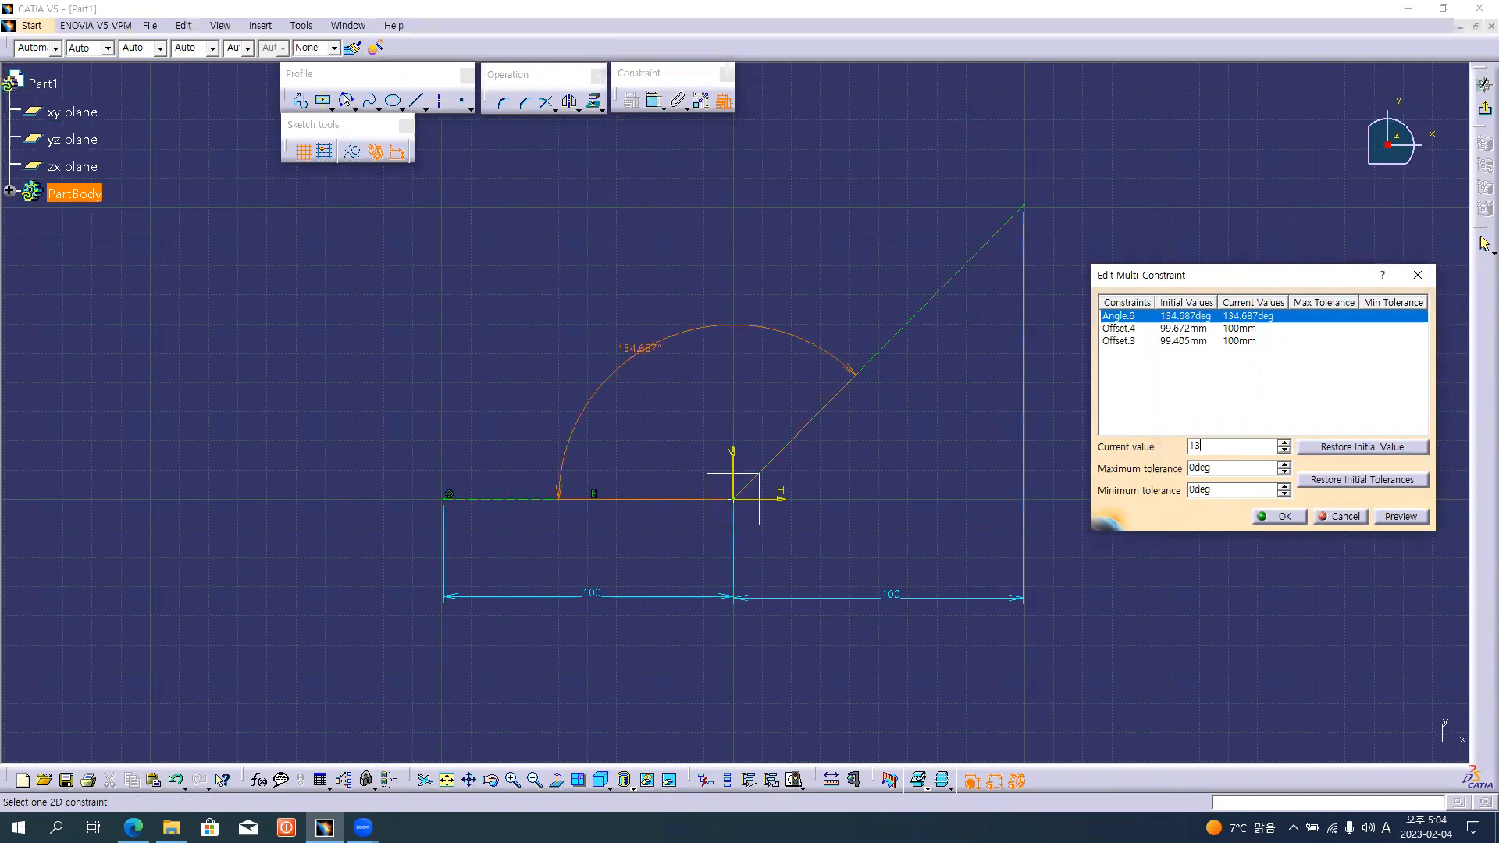
text(5)
key(Return)
click(1279, 517)
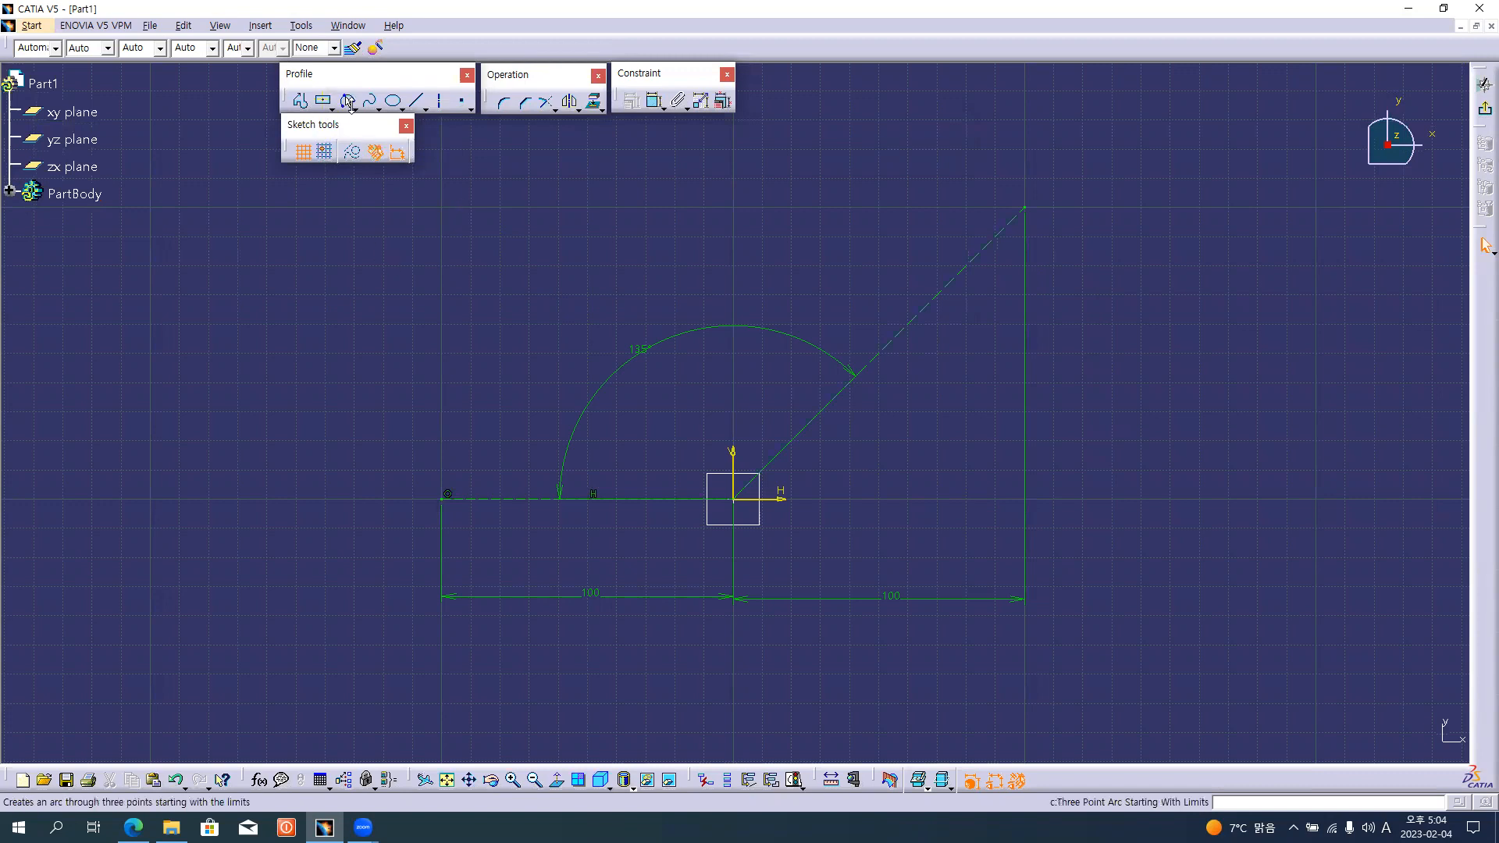
Draw a circle of about 15 mm radius at the horizontal line's outer end and one of about 33 mm radius at the origin.
click(402, 109)
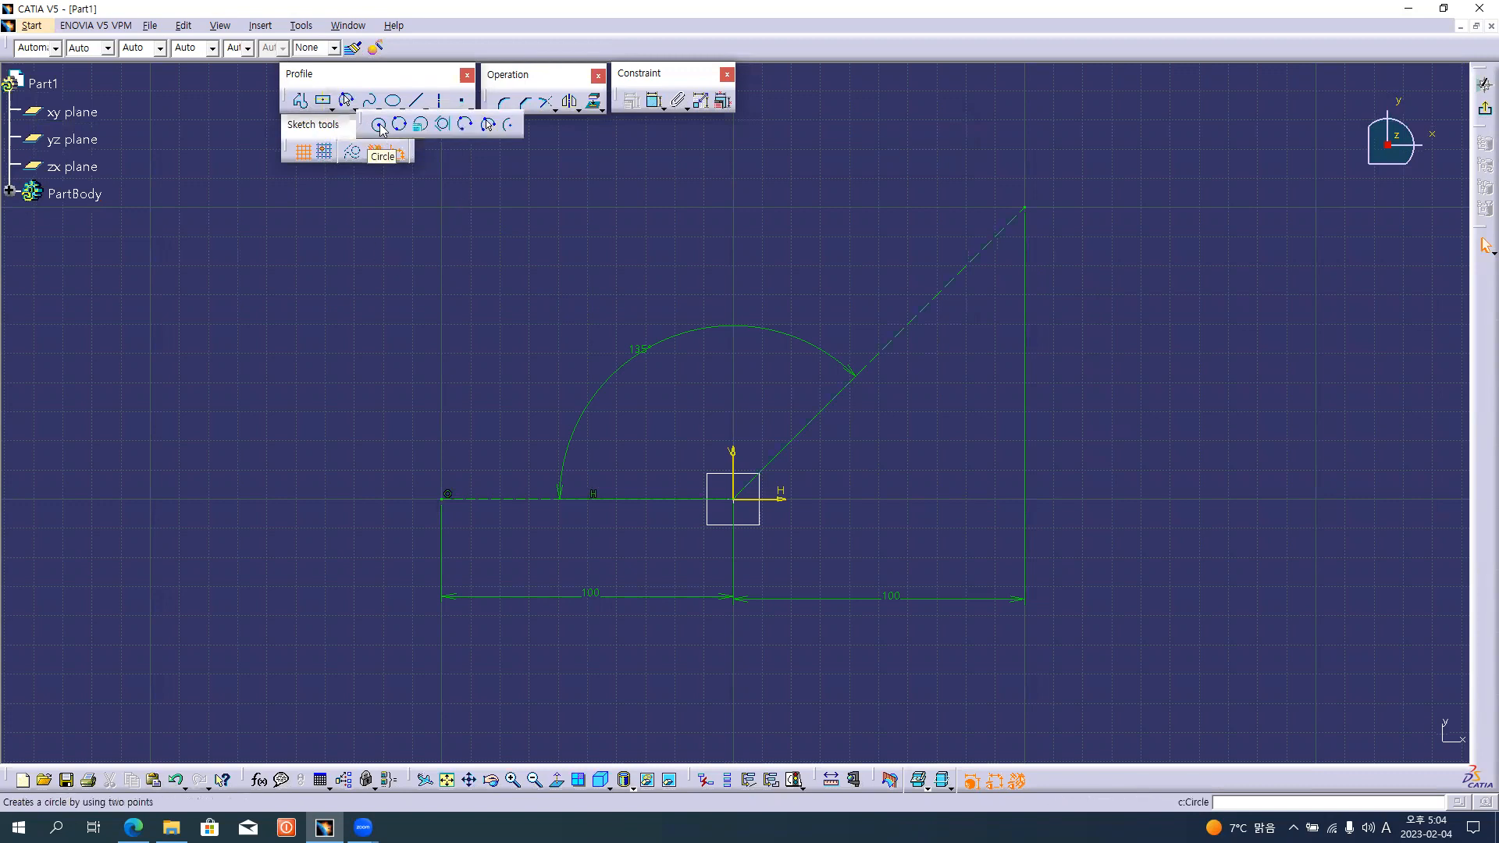
click(378, 125)
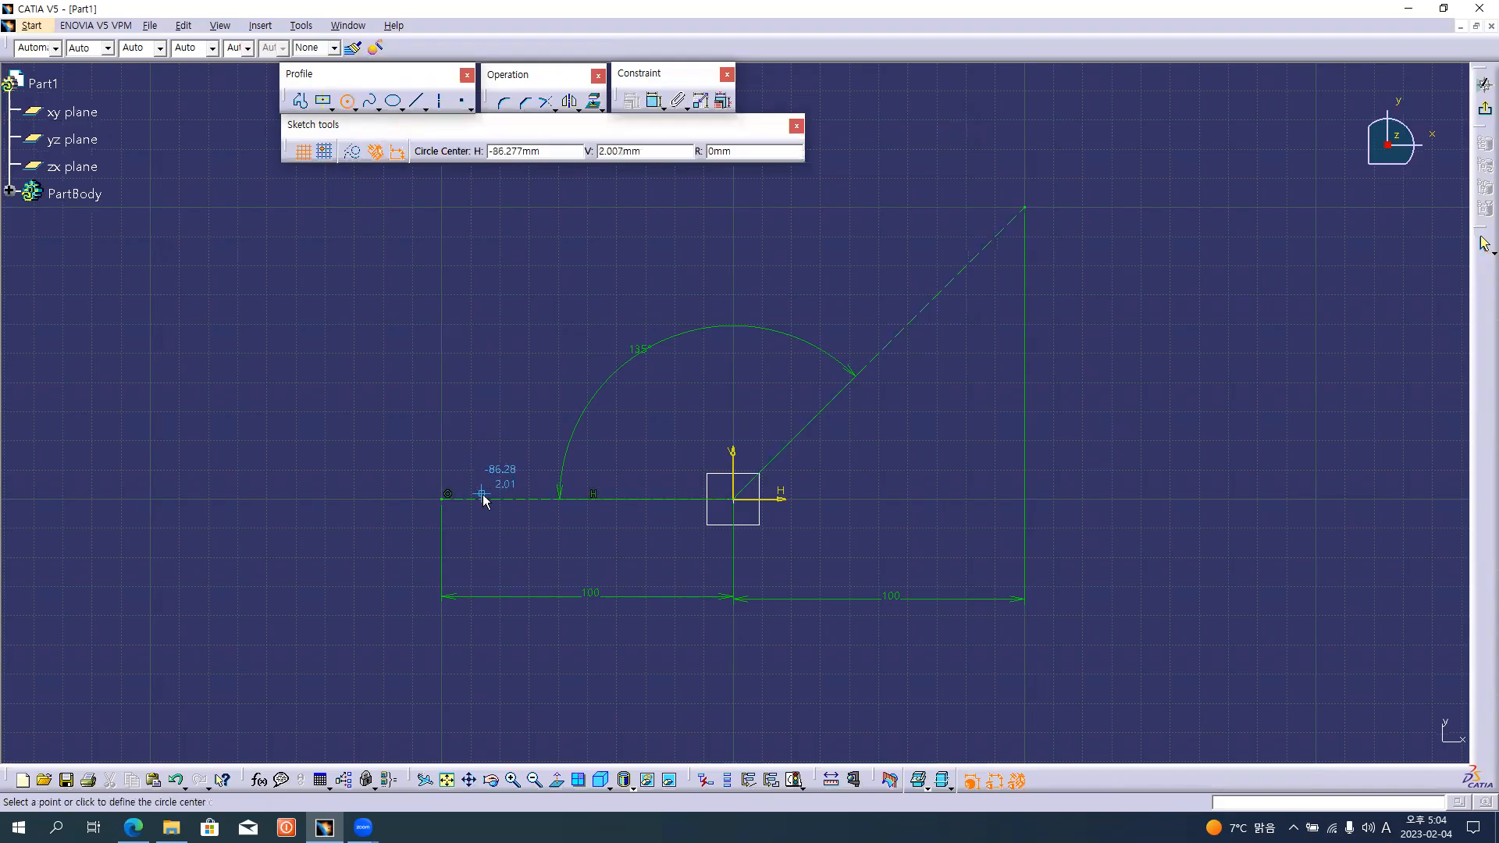
key(alt+Tab)
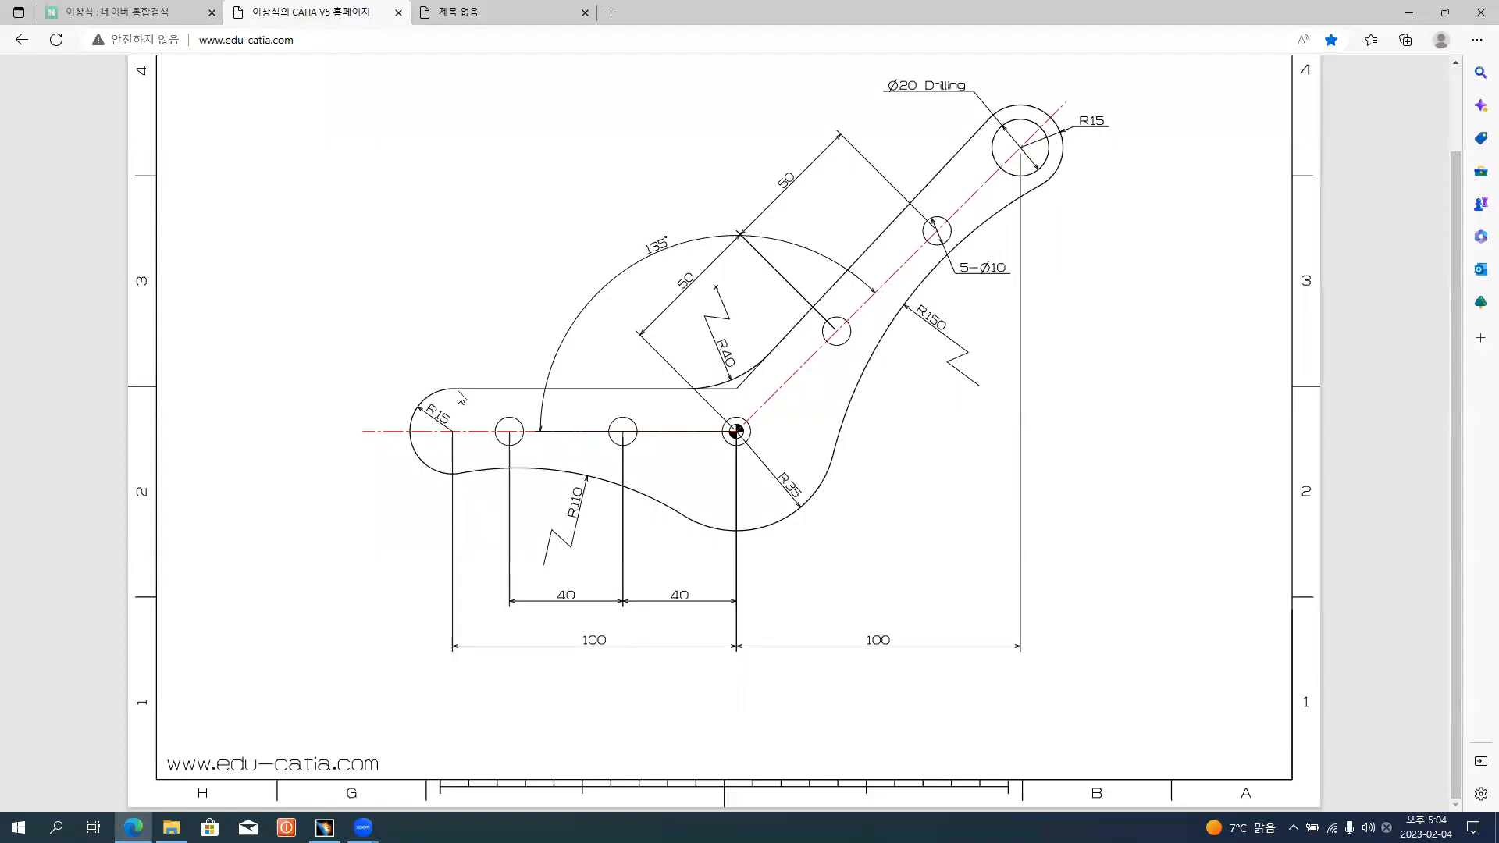
key(alt+Tab)
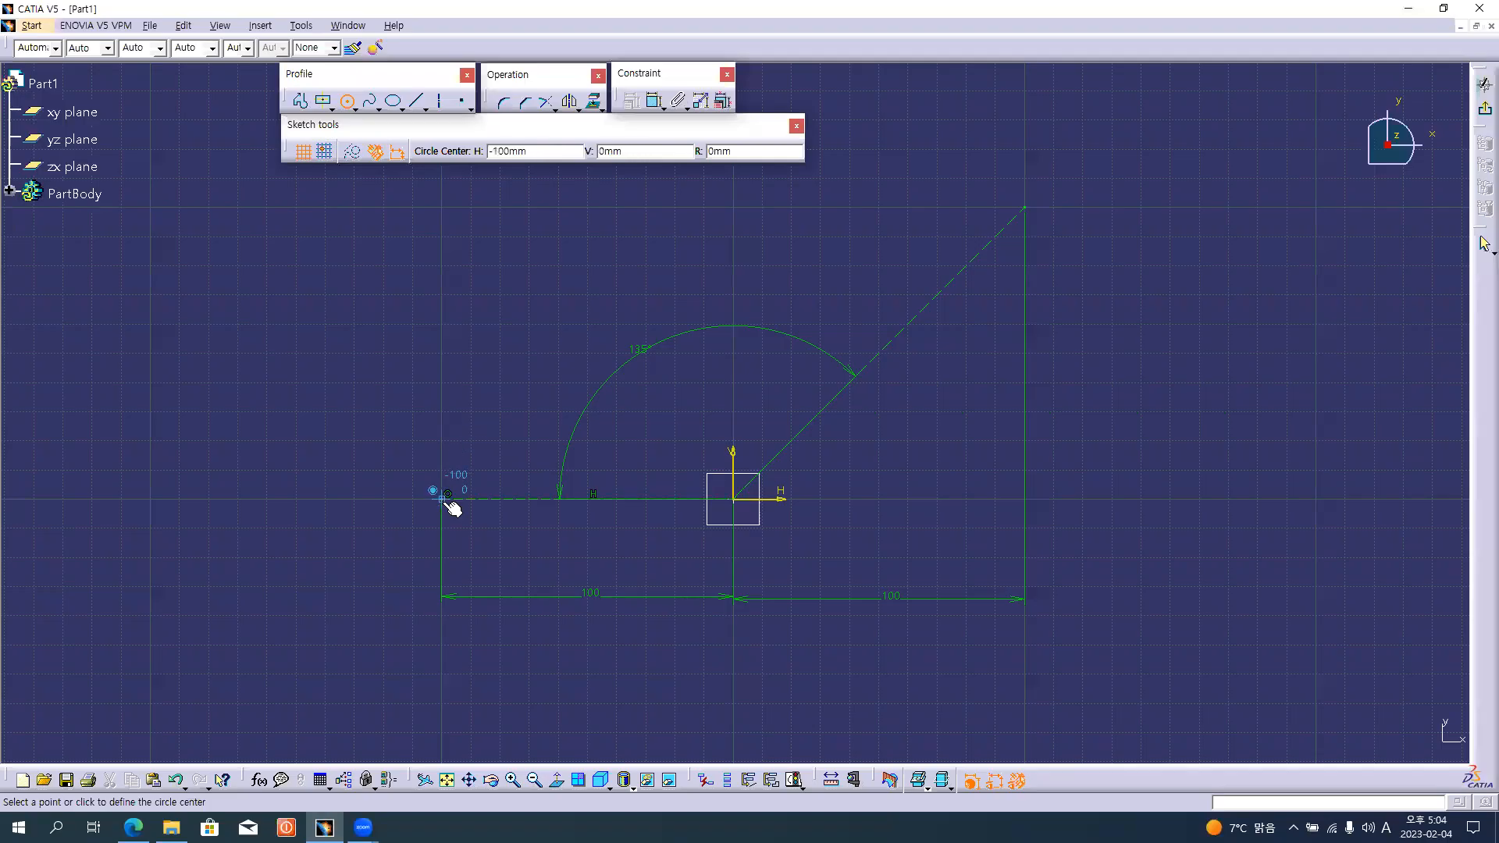
click(447, 495)
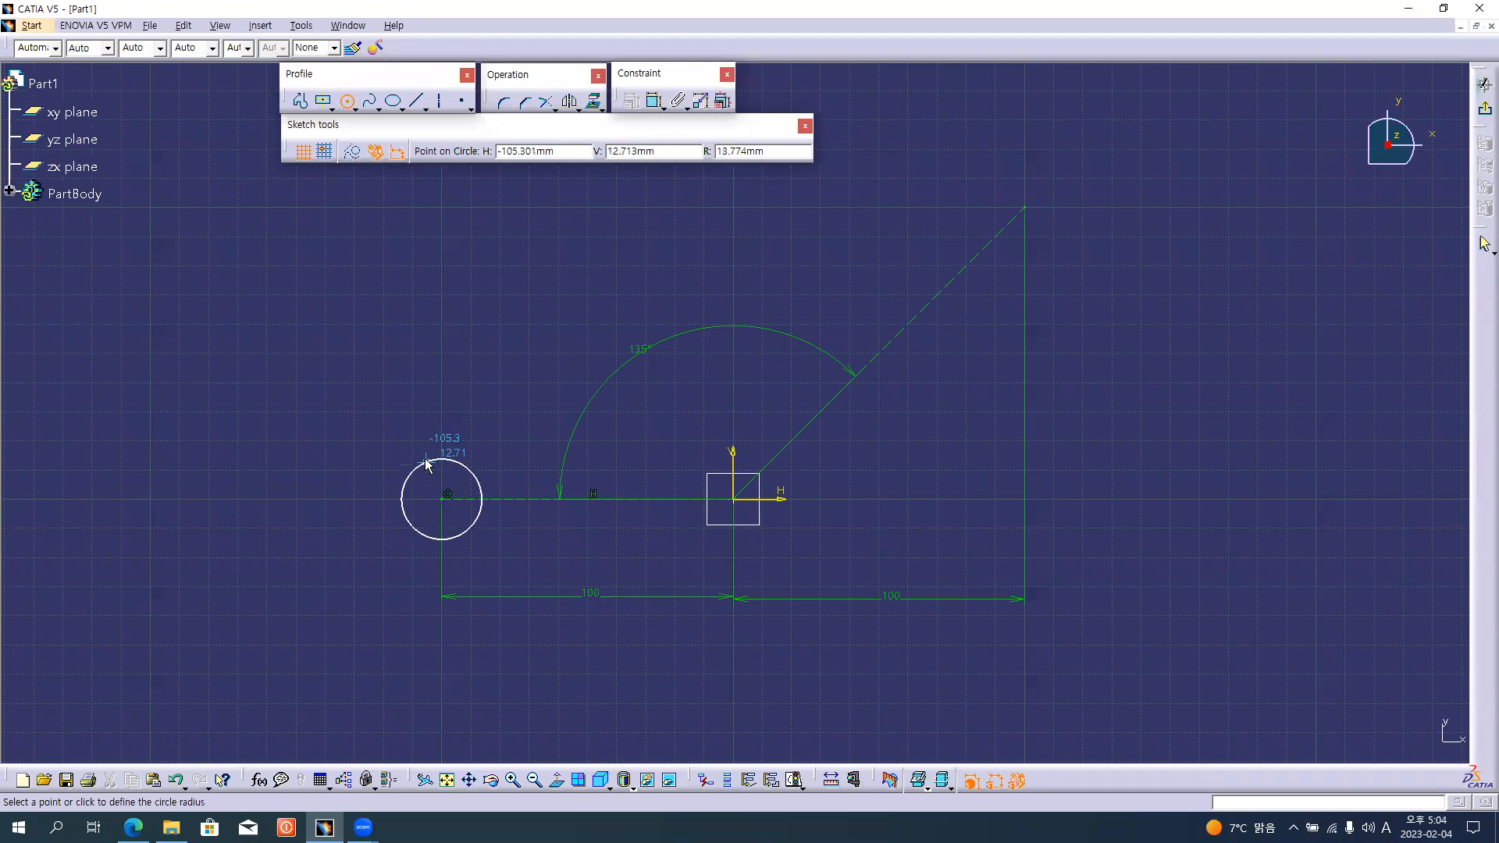
click(425, 456)
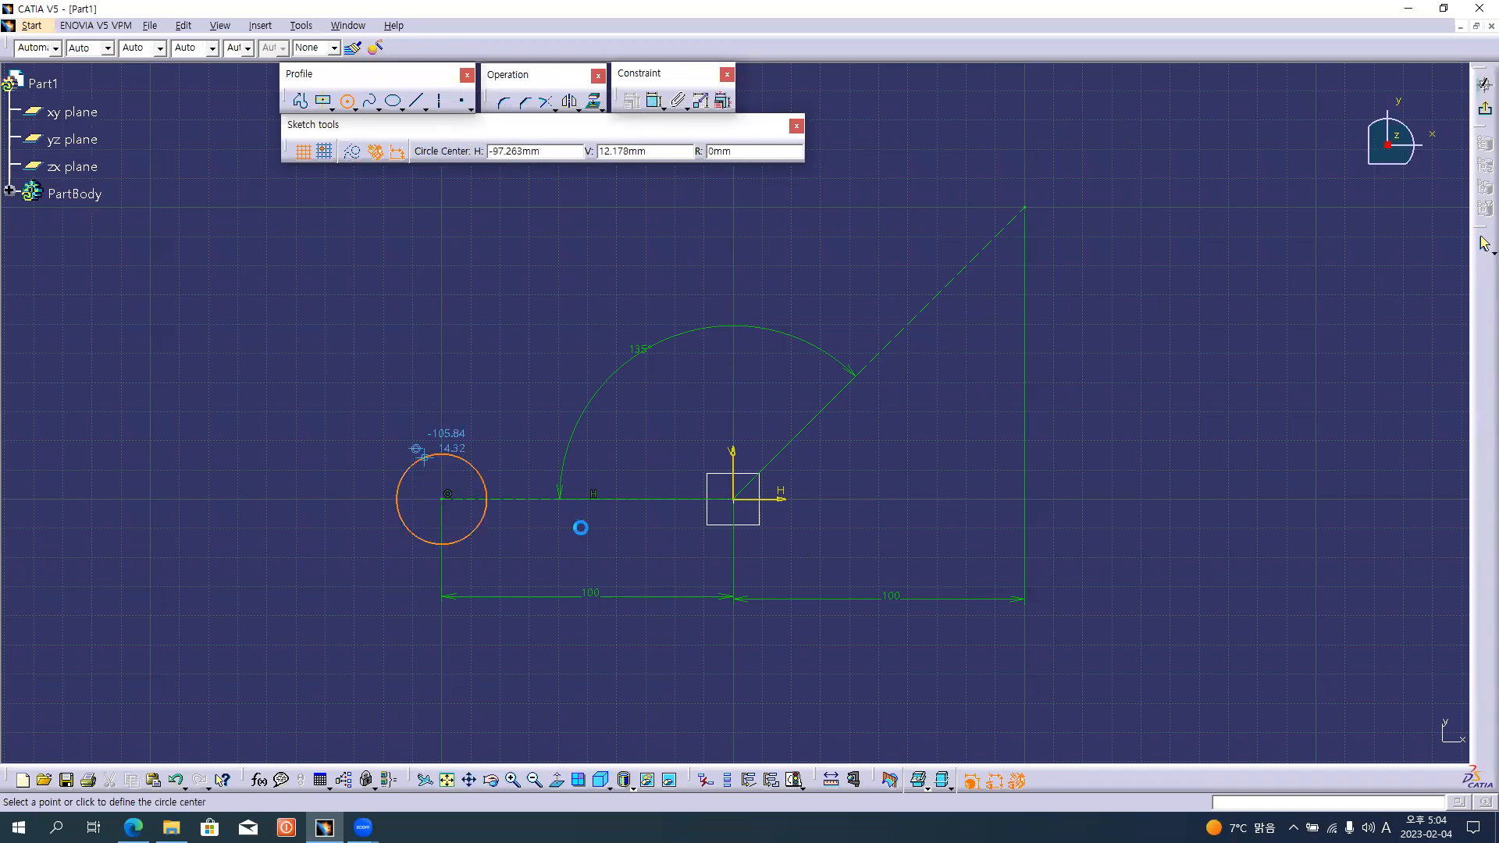
click(734, 500)
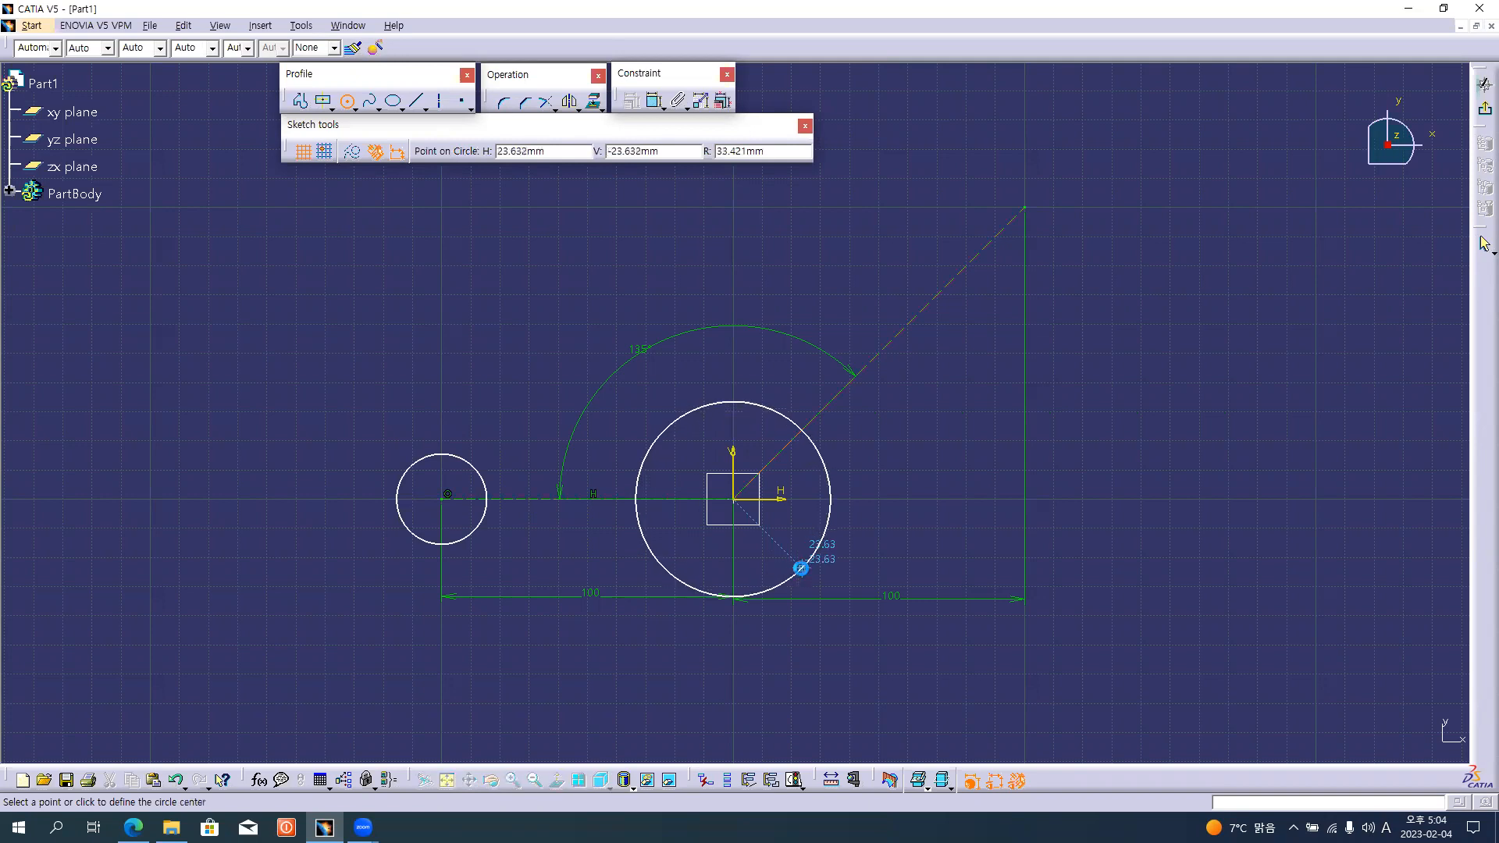
click(803, 569)
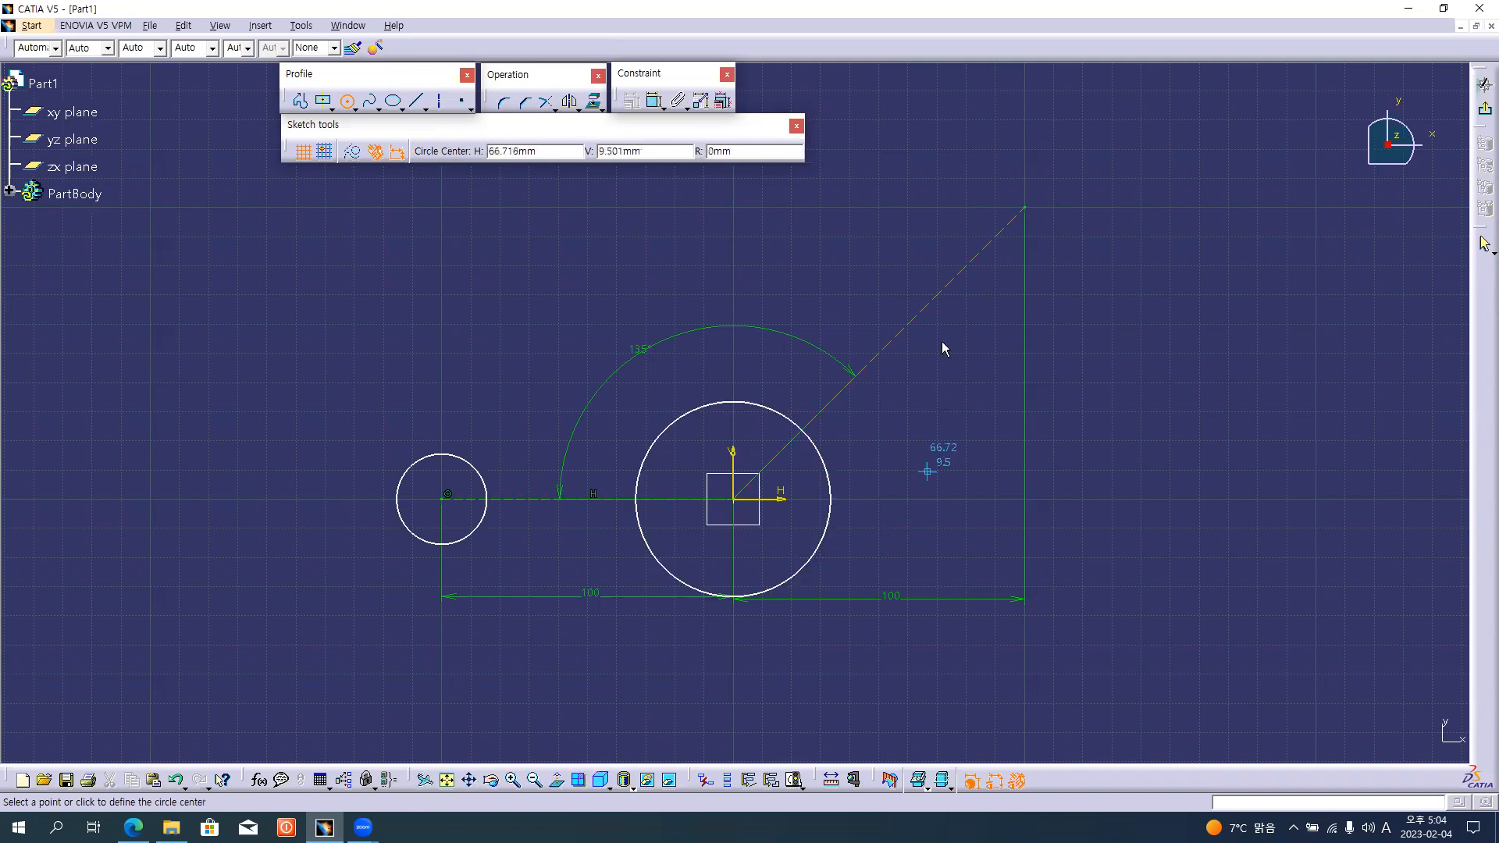
Draw a circle of about 14 mm radius at the inclined line's outer end and dimension the radii of all three circles.
click(1028, 207)
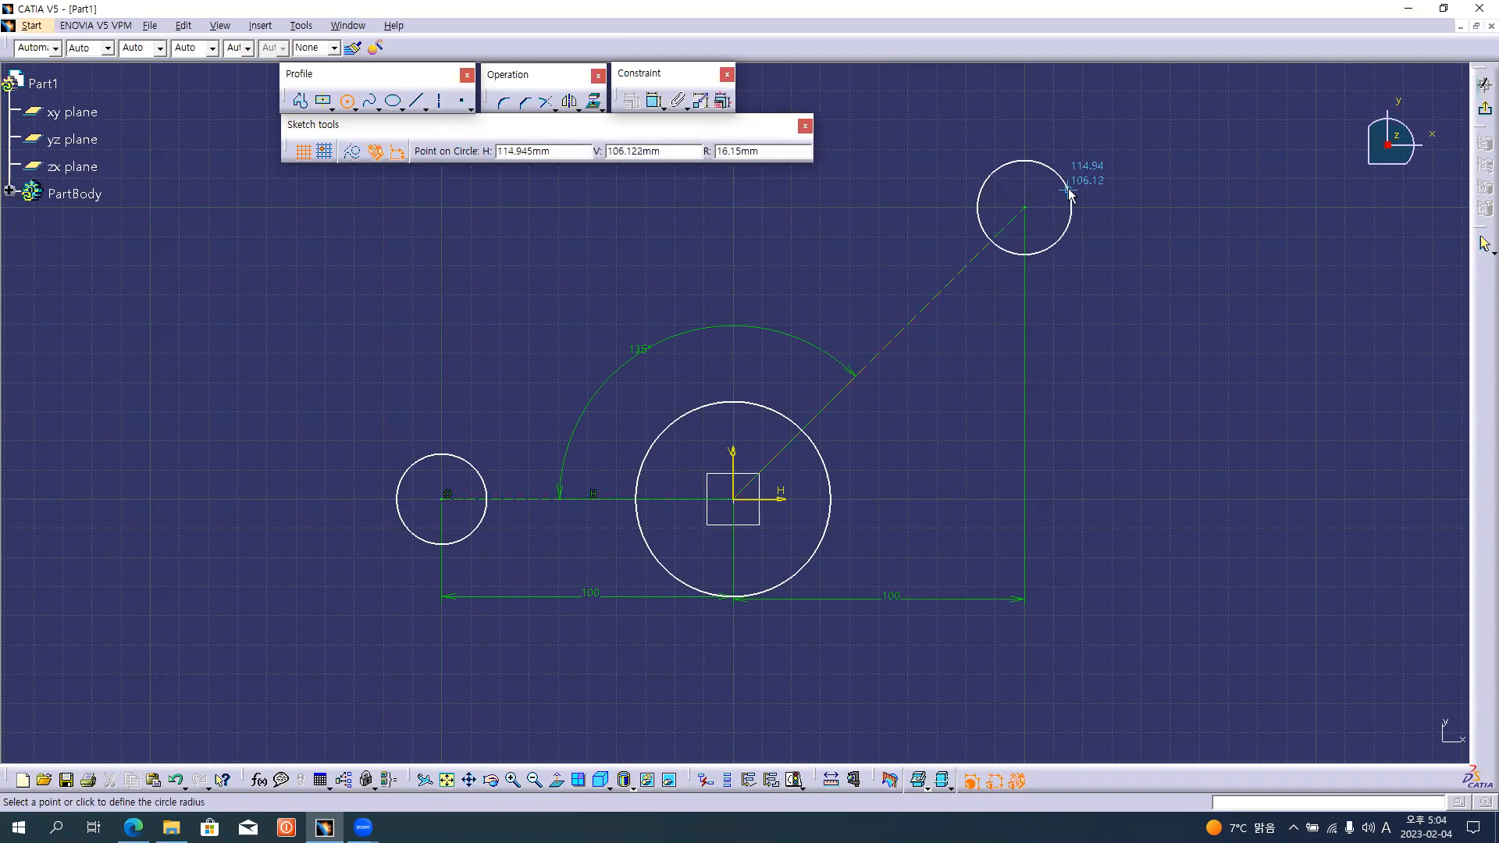
click(1062, 189)
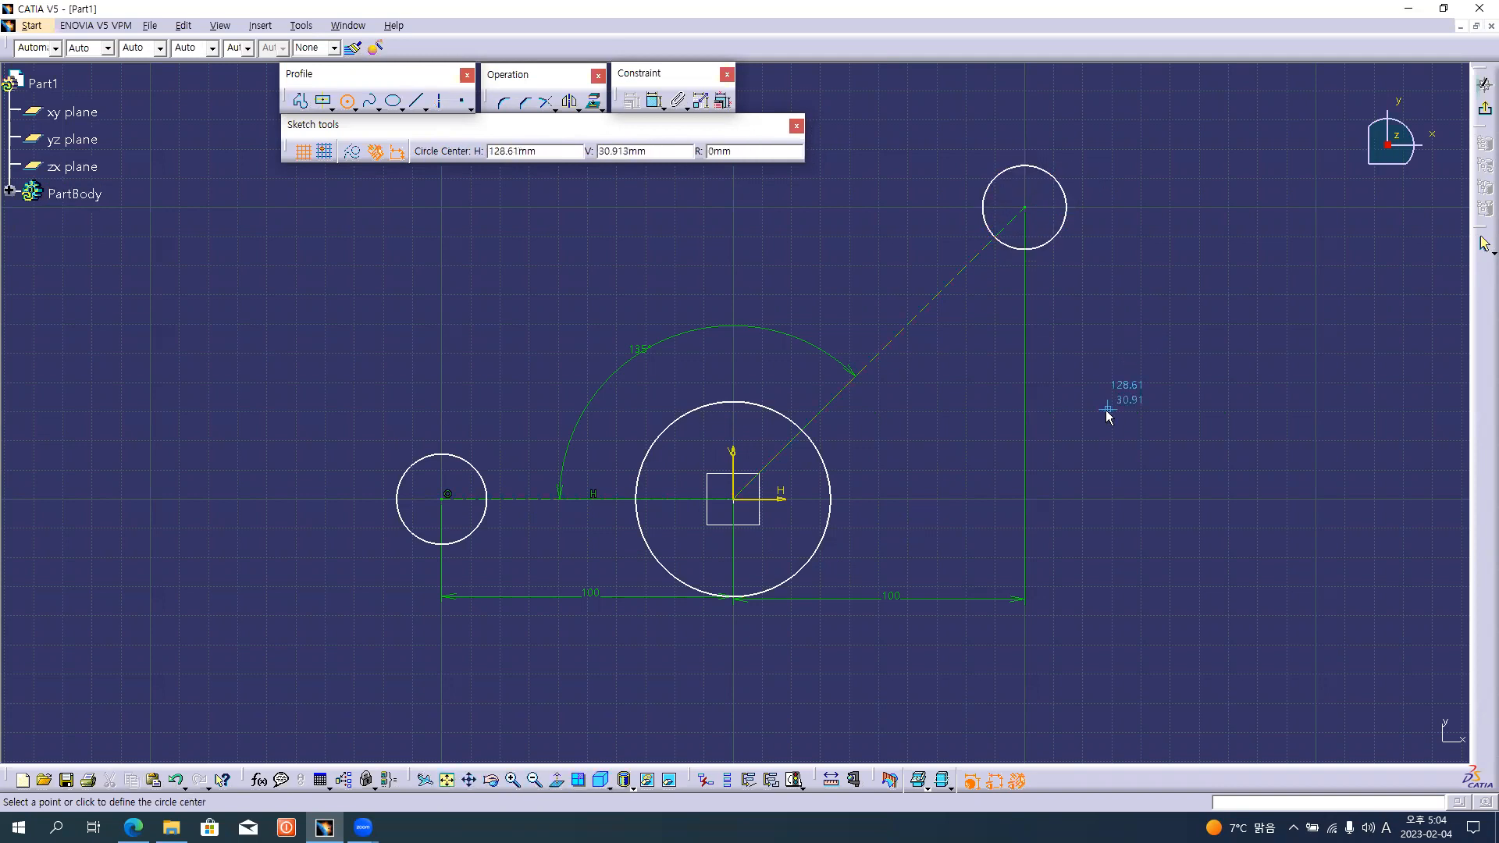
click(655, 100)
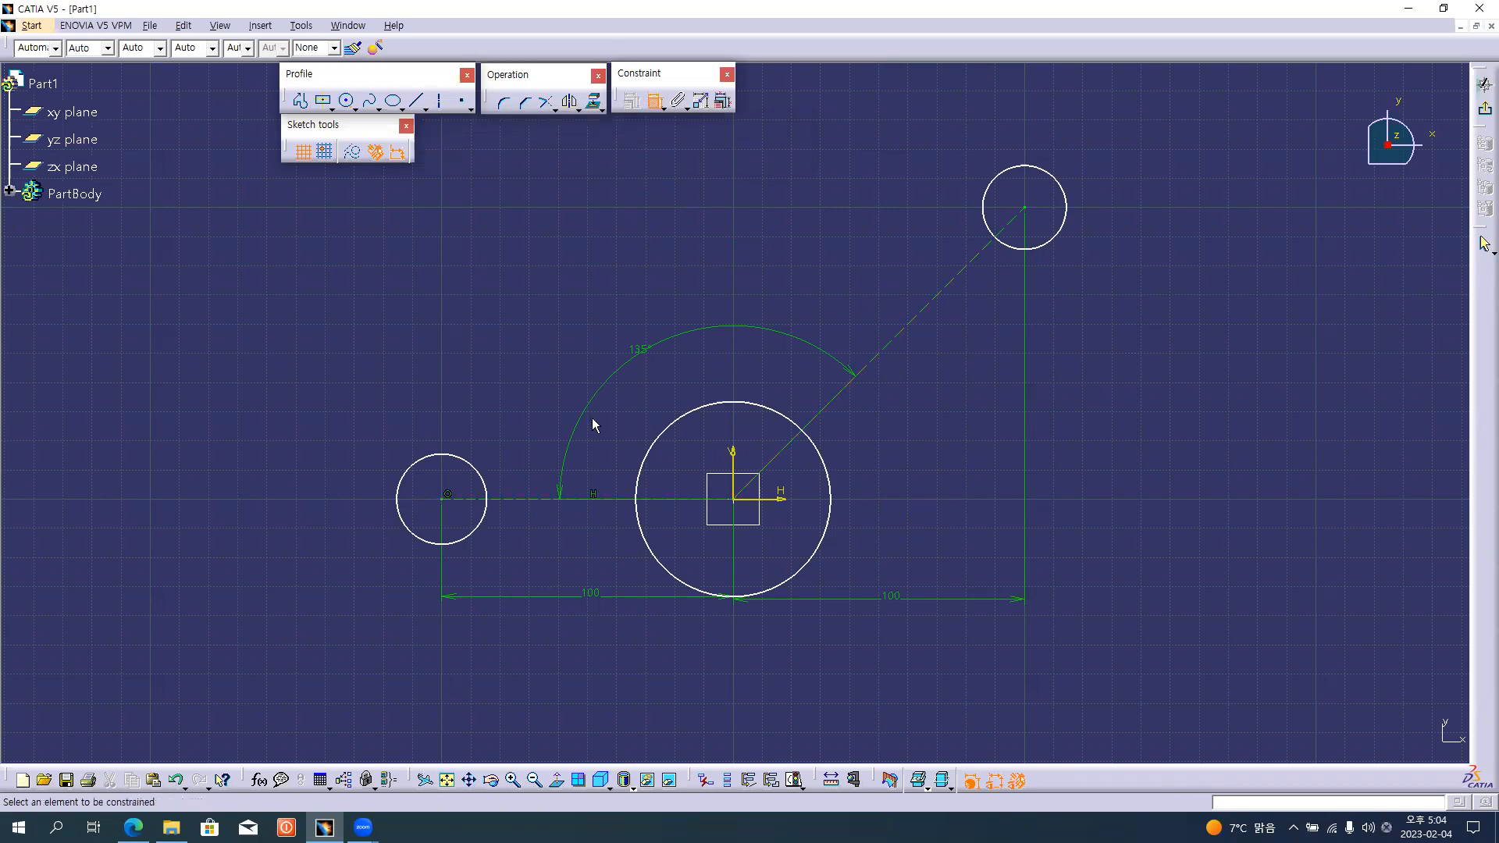
click(417, 470)
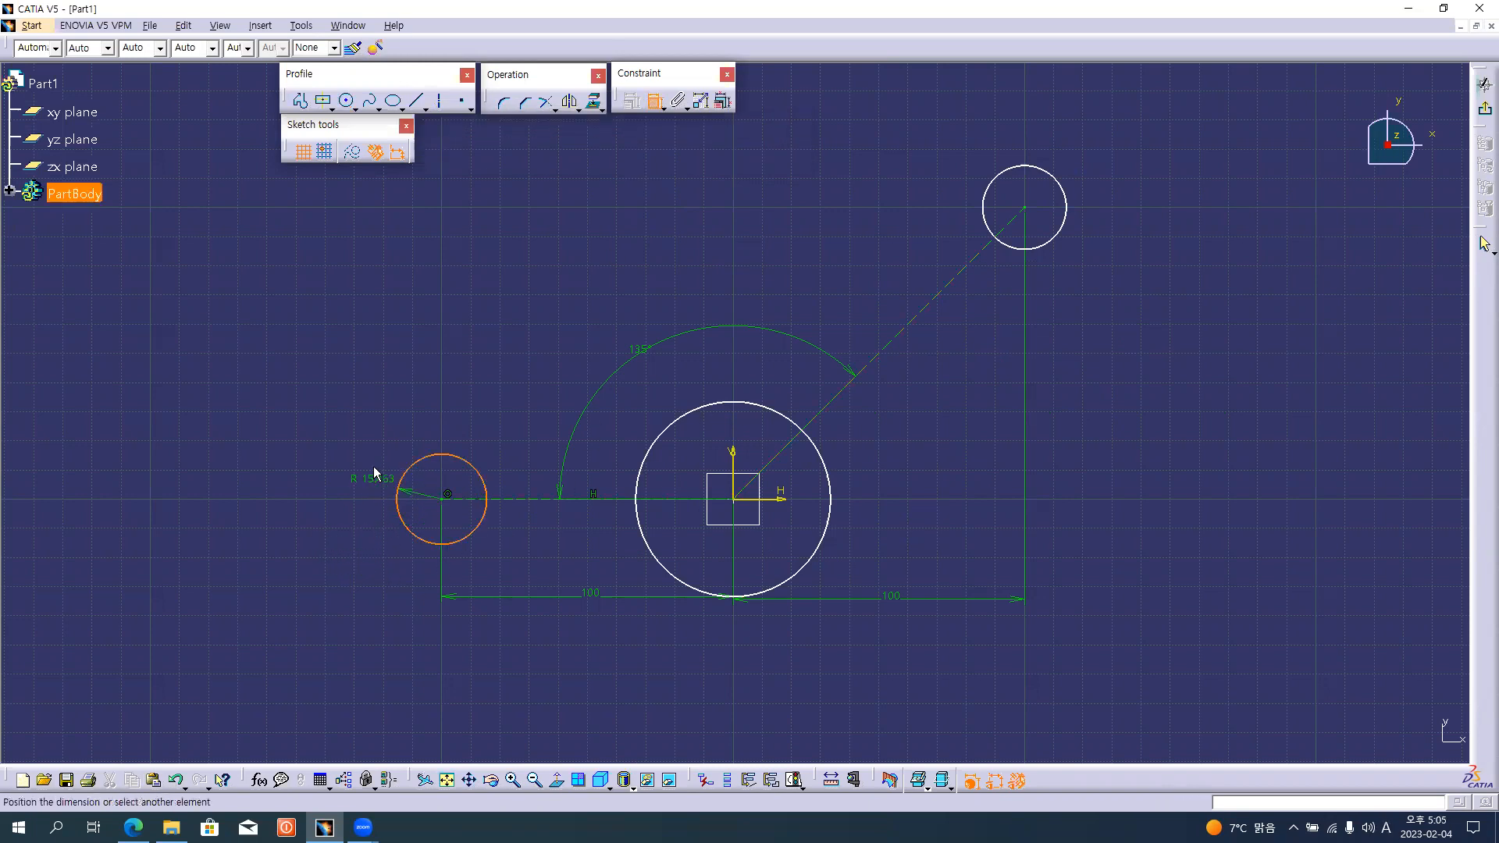
click(375, 442)
click(809, 569)
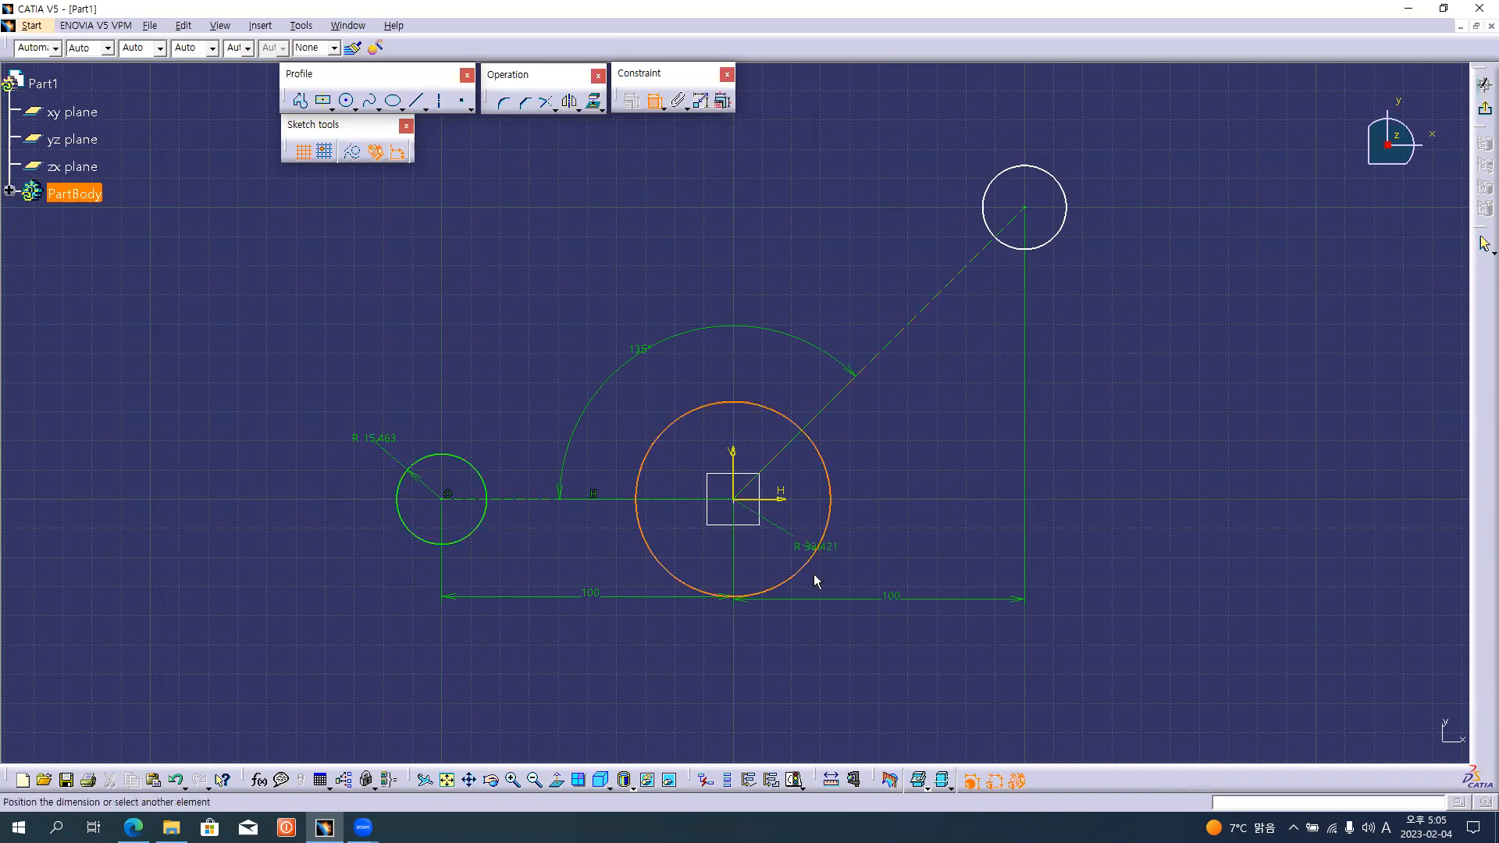
click(817, 629)
click(1065, 235)
click(1121, 255)
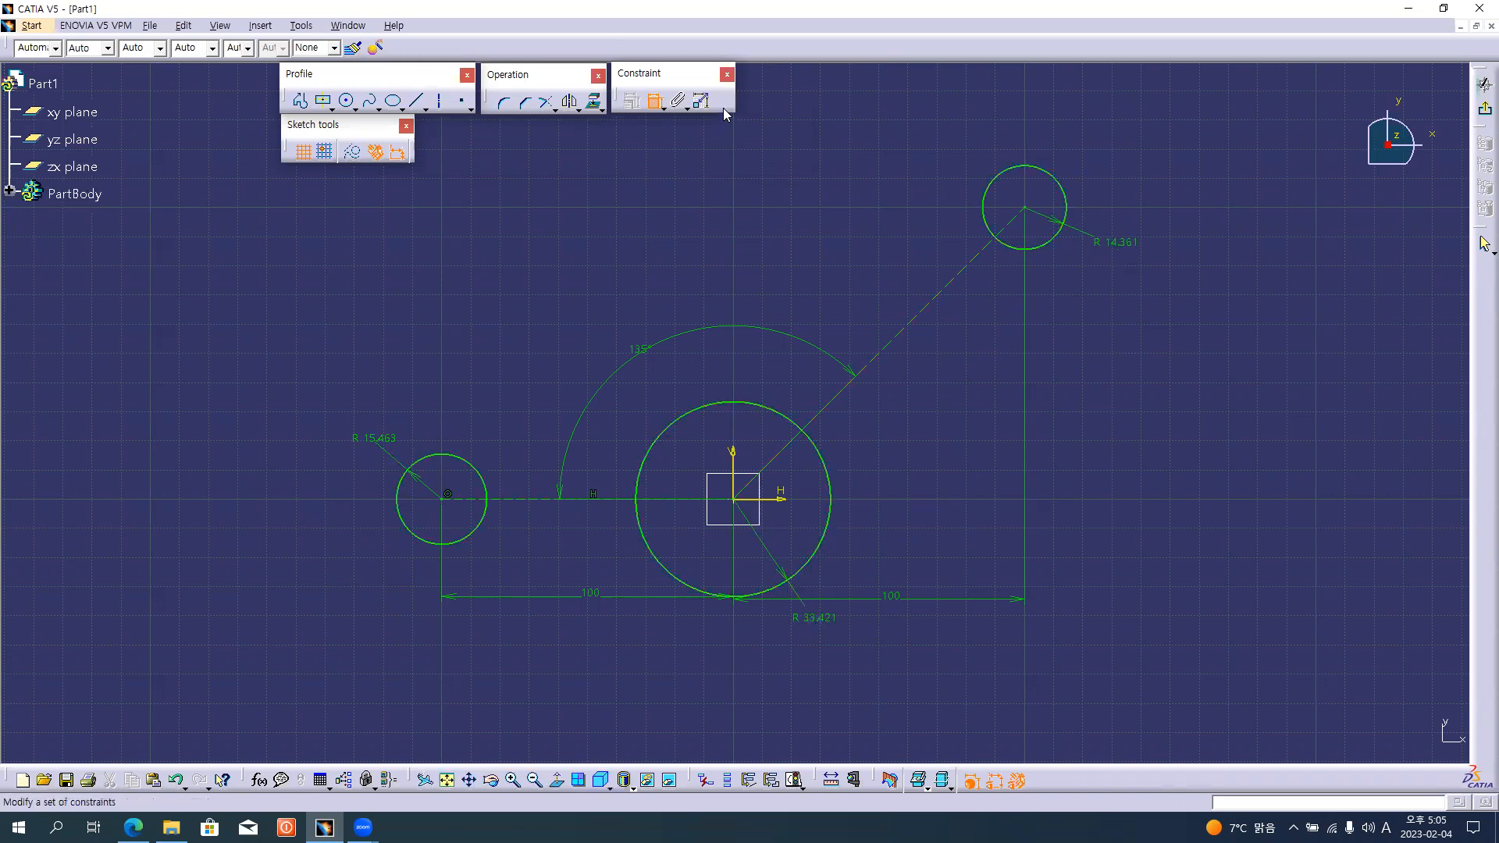
Set both outer circles' radii to 15 mm and the origin circle's radius to 35 mm using Edit Multi-Constraint.
click(723, 101)
click(385, 438)
text(15)
click(823, 624)
text(35)
click(1109, 243)
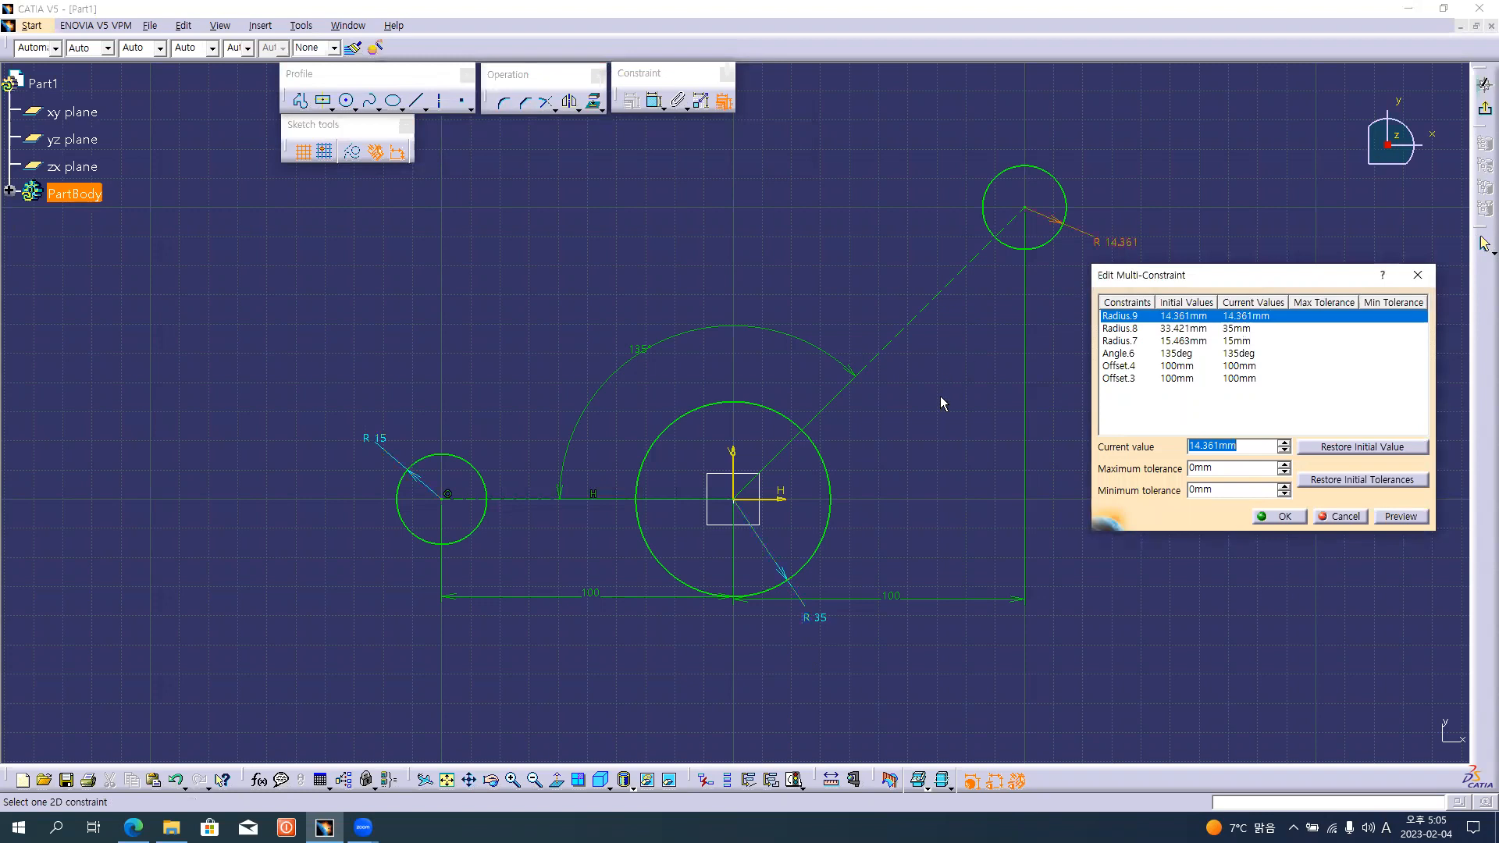
click(1282, 516)
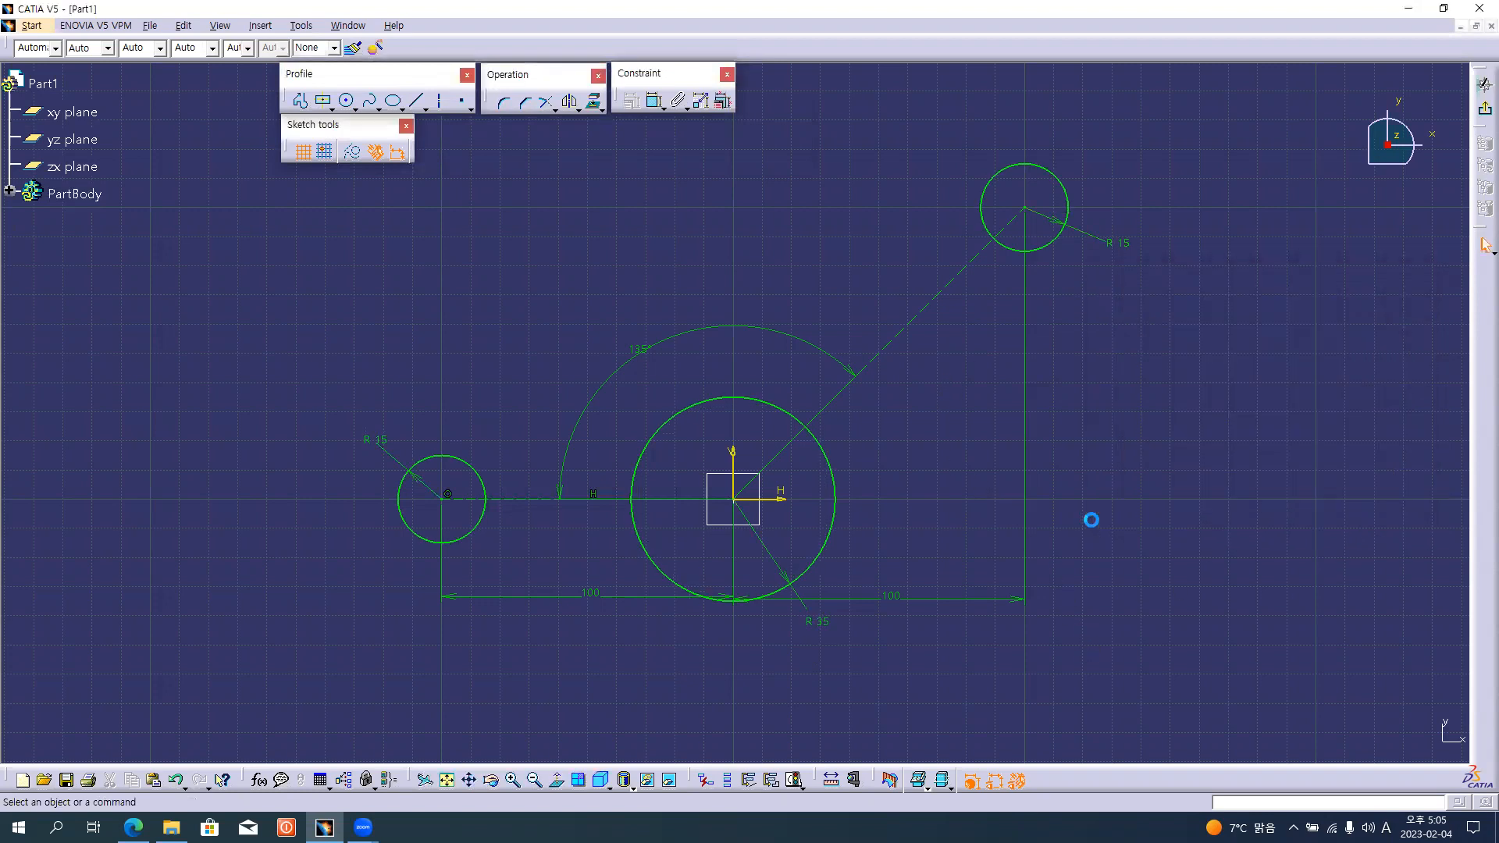
Move the two 100 mm horizontal dimensions lower, clear of the origin circle.
drag(617, 598, 680, 627)
drag(923, 599, 918, 627)
Consult the bracket drawing in the browser and create a 110 mm corner joining the undersides of the horizontal line's end circle and the origin circle.
key(alt+Tab)
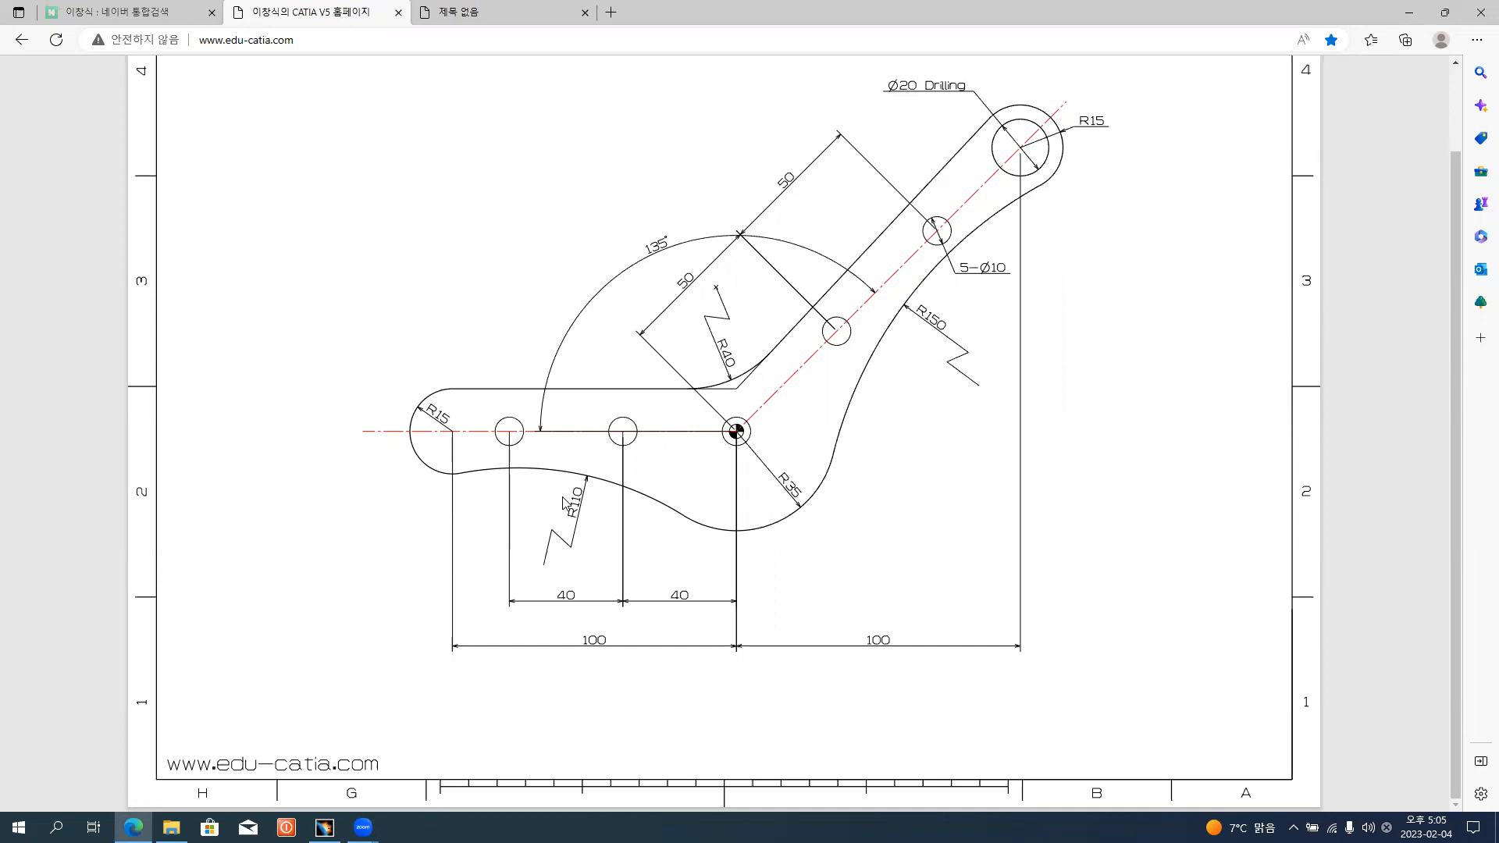
key(alt+Tab)
key(Tab)
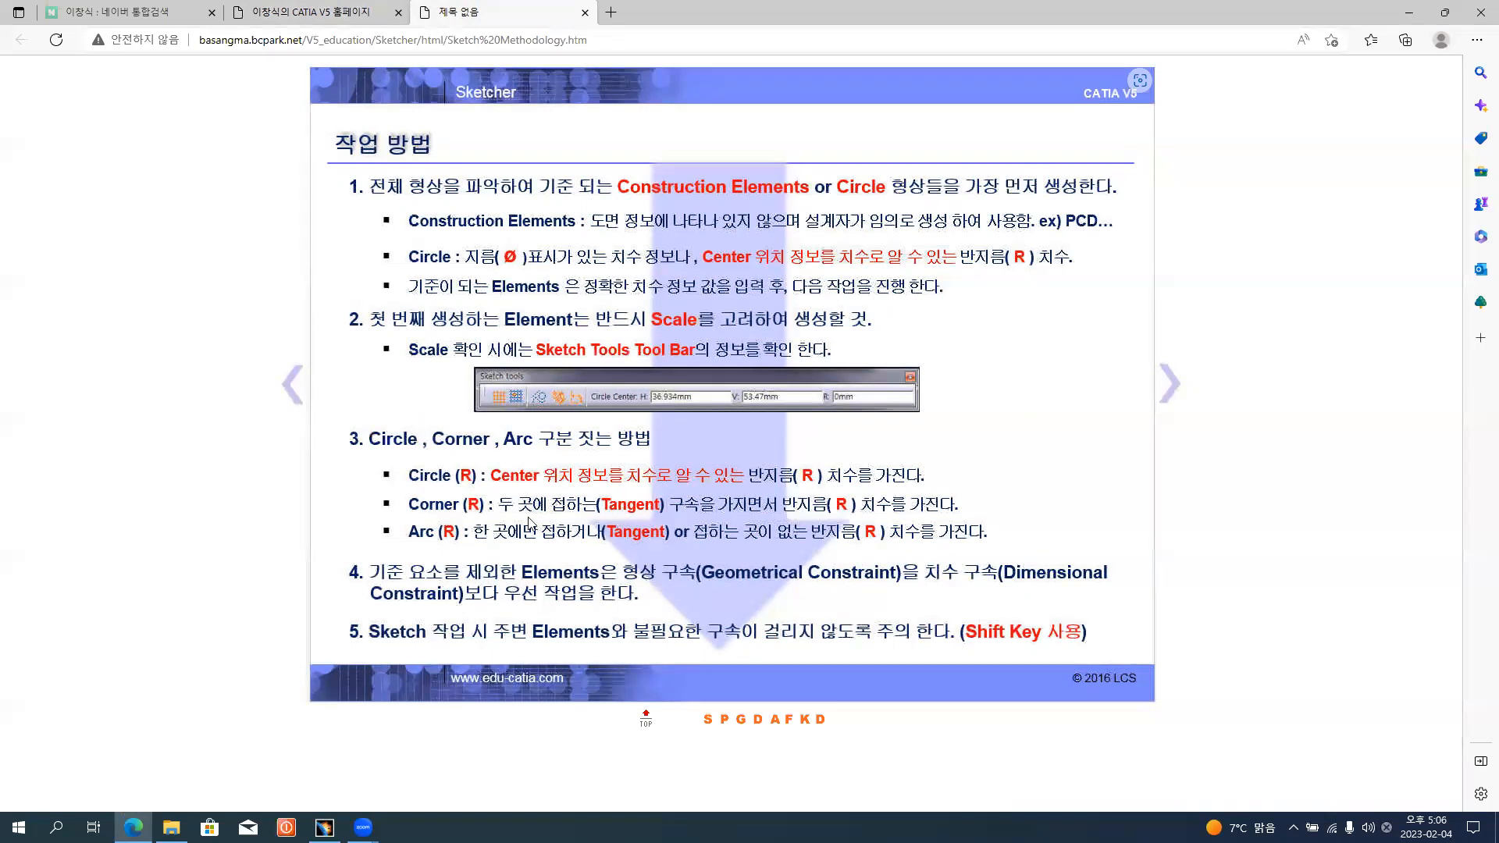
key(alt+Tab)
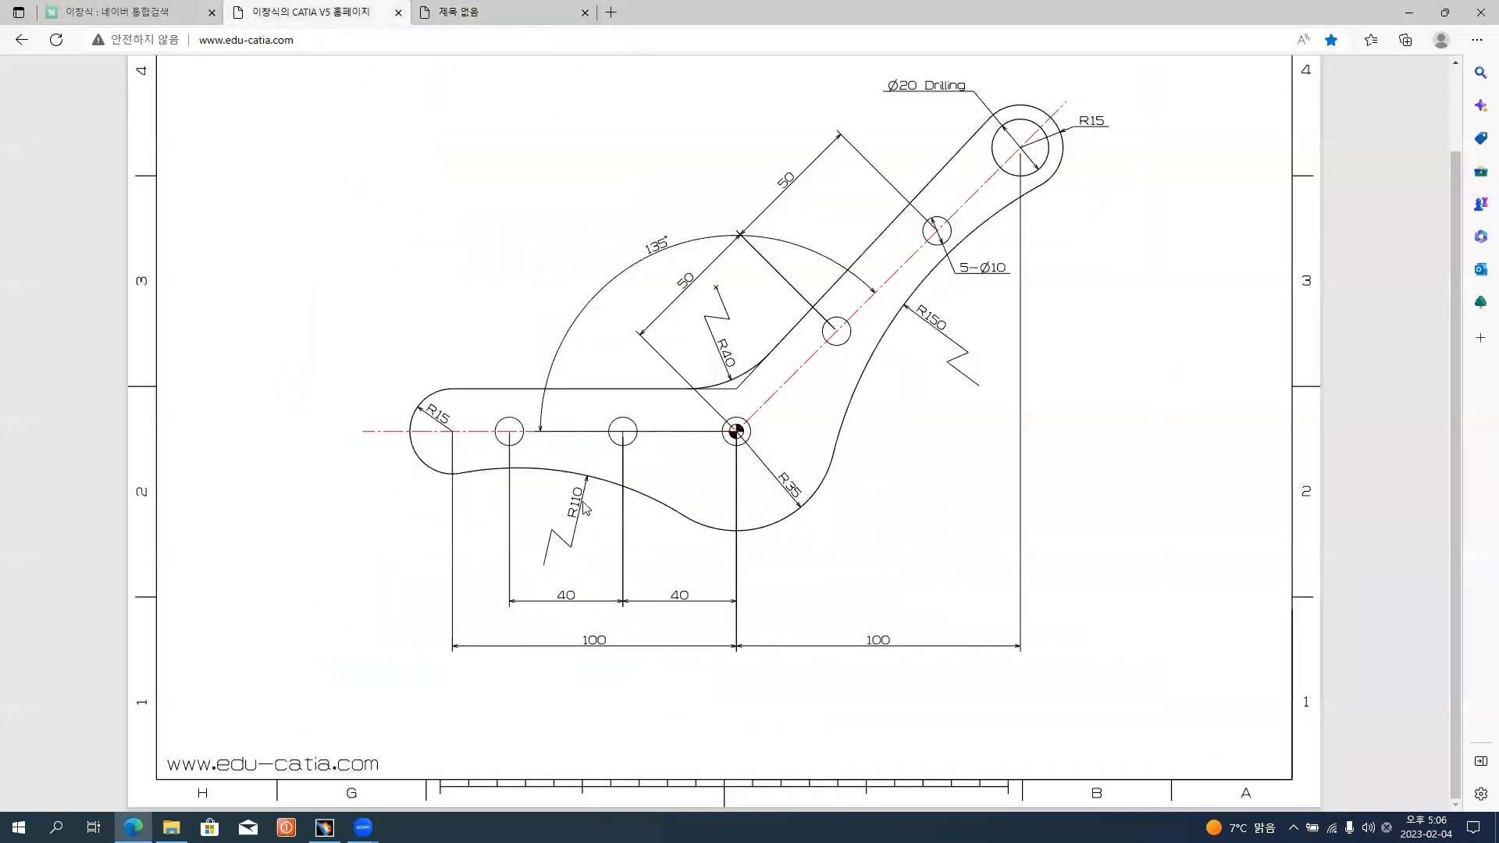
key(alt+Tab)
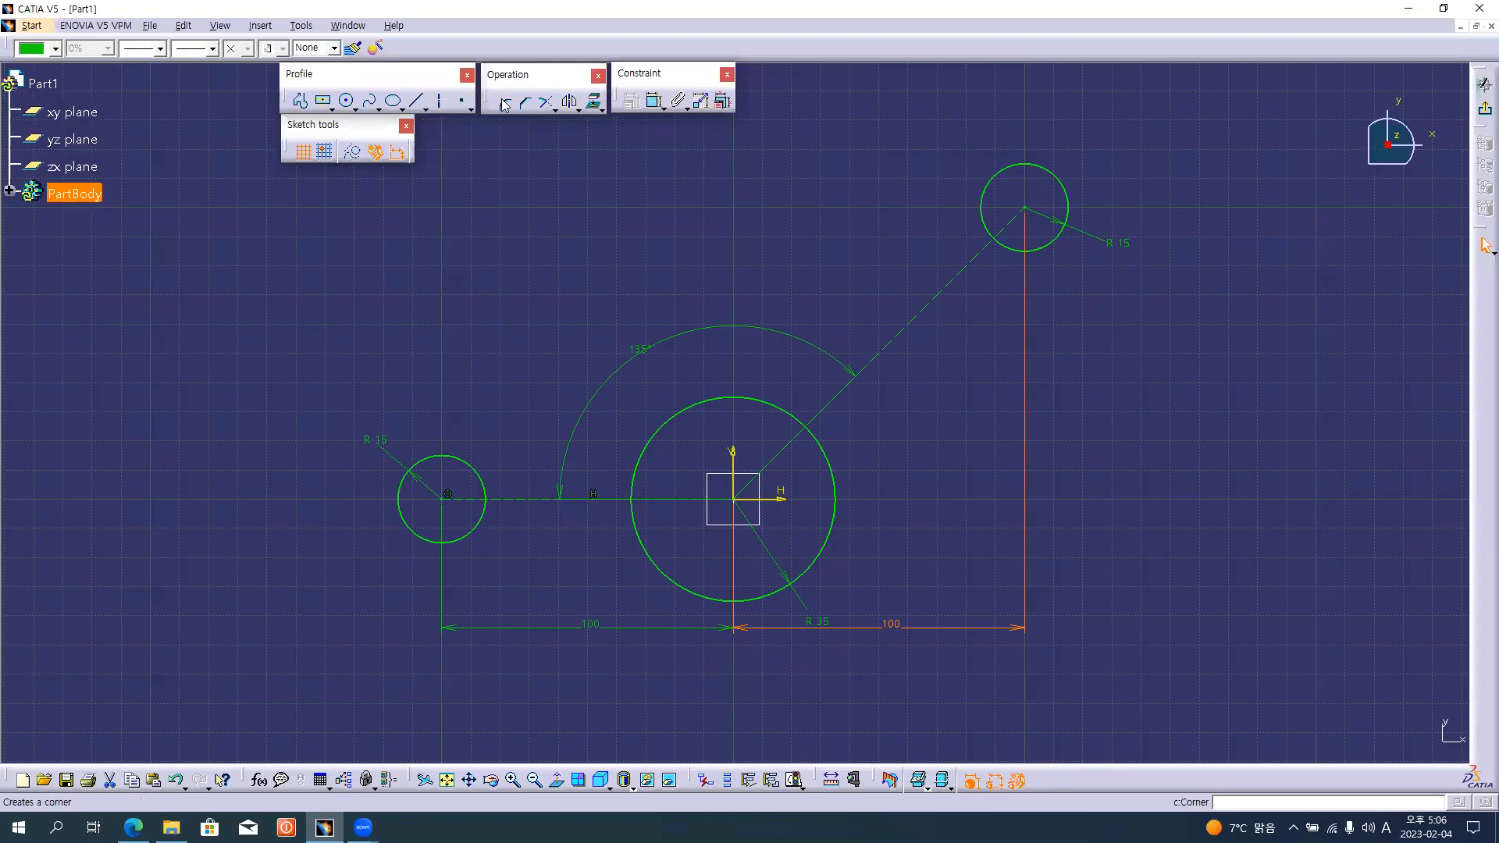
click(503, 103)
click(462, 540)
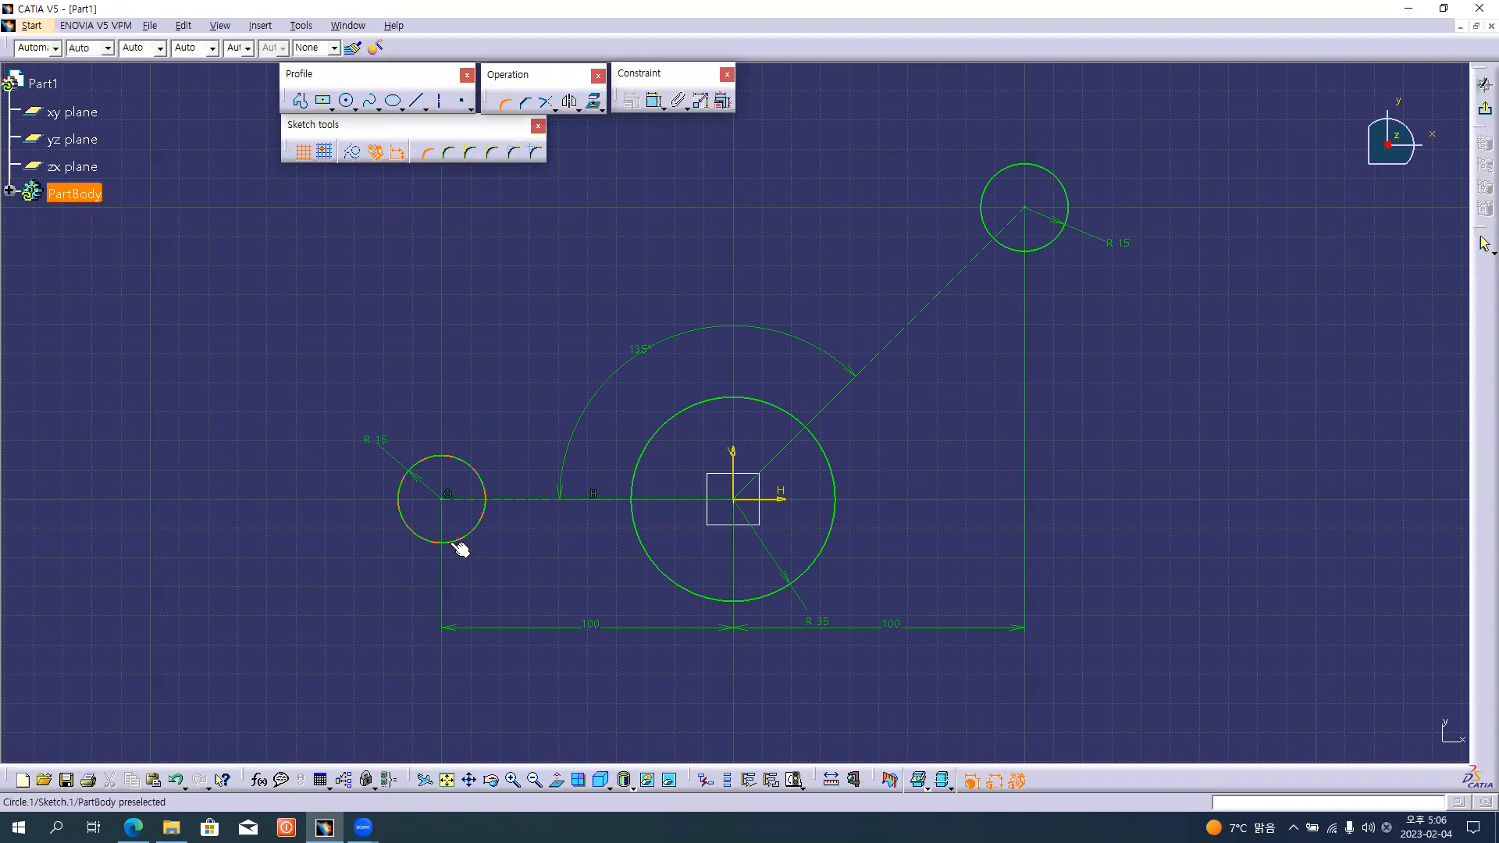
click(758, 601)
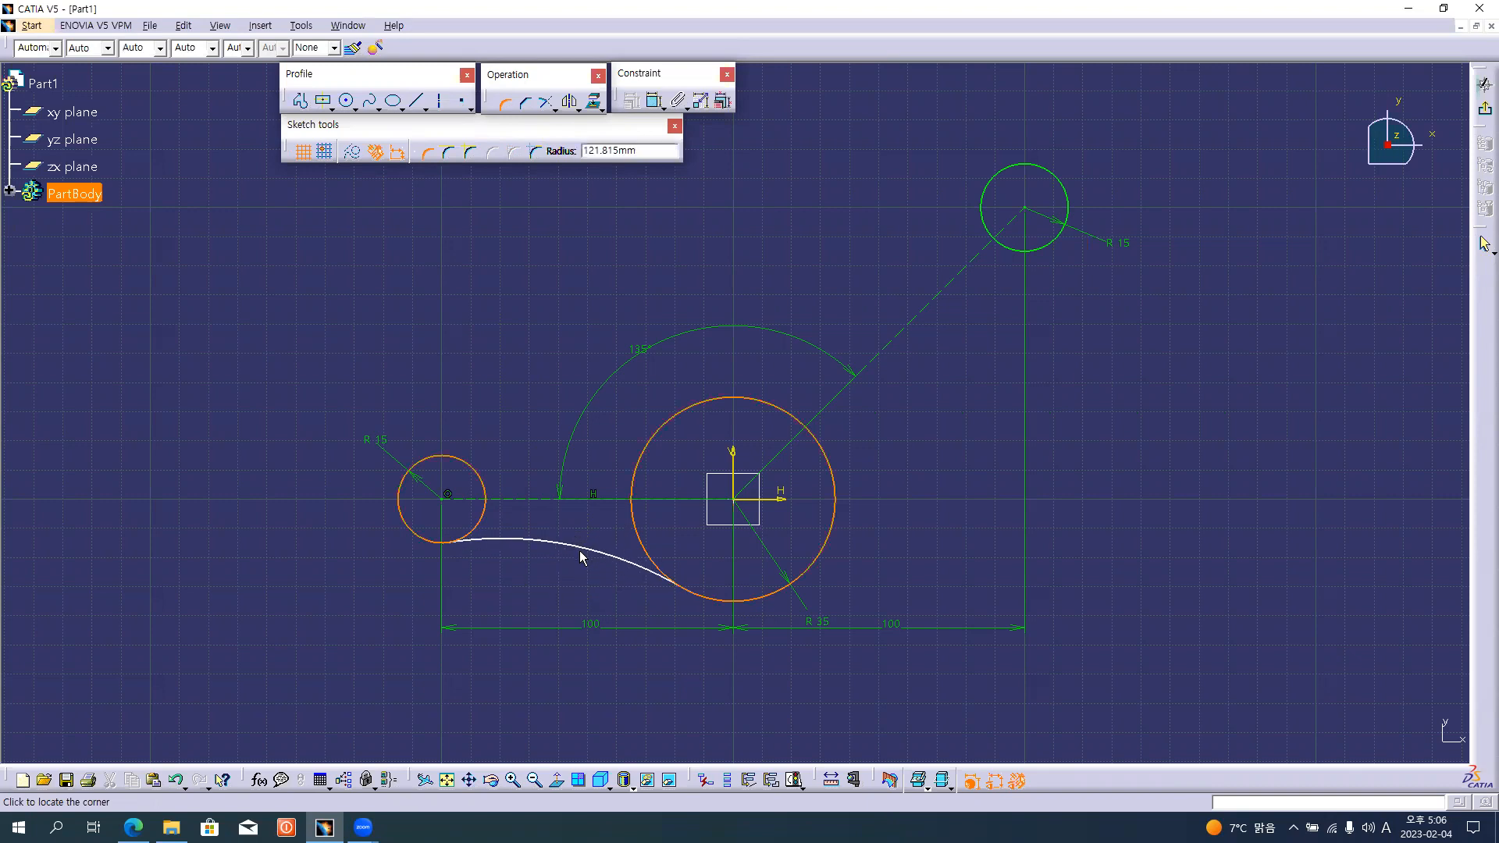
text(110)
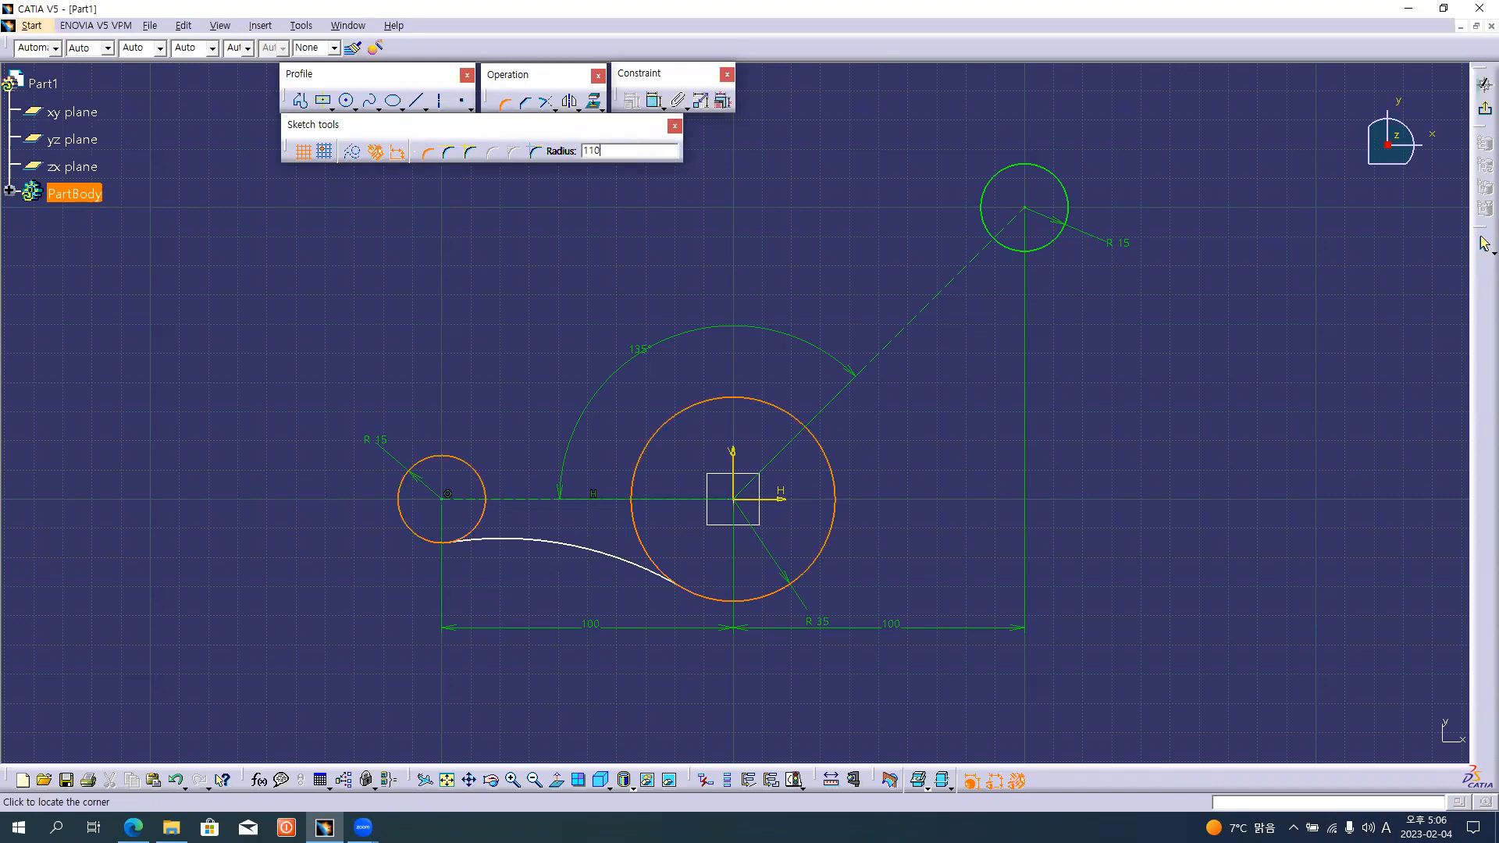
key(Return)
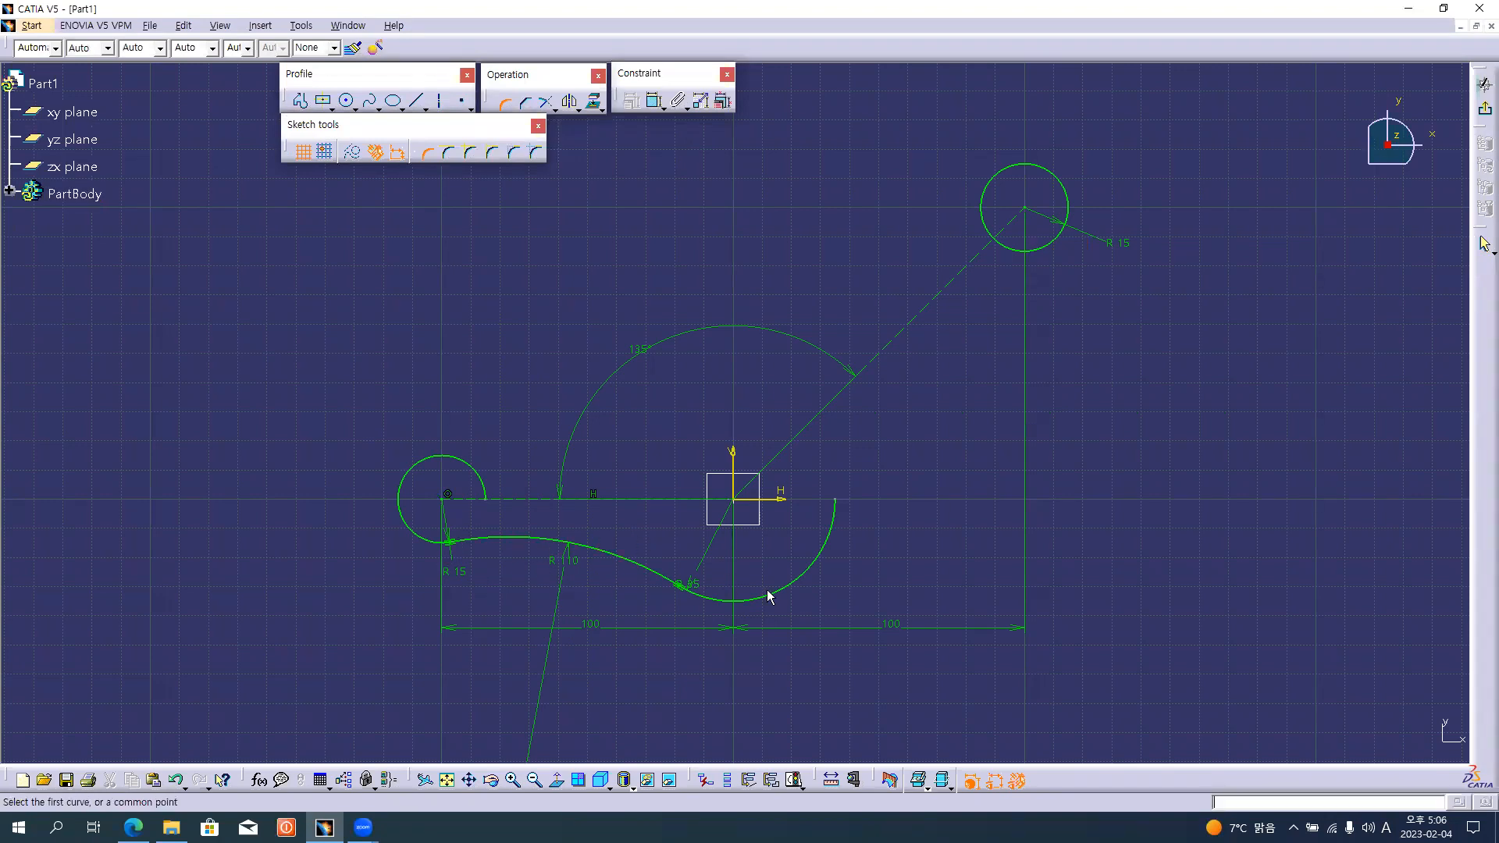
Check the drawing and try a 150 mm corner below the inclined line between its end circle and the origin arc, and undo it.
key(alt+Tab)
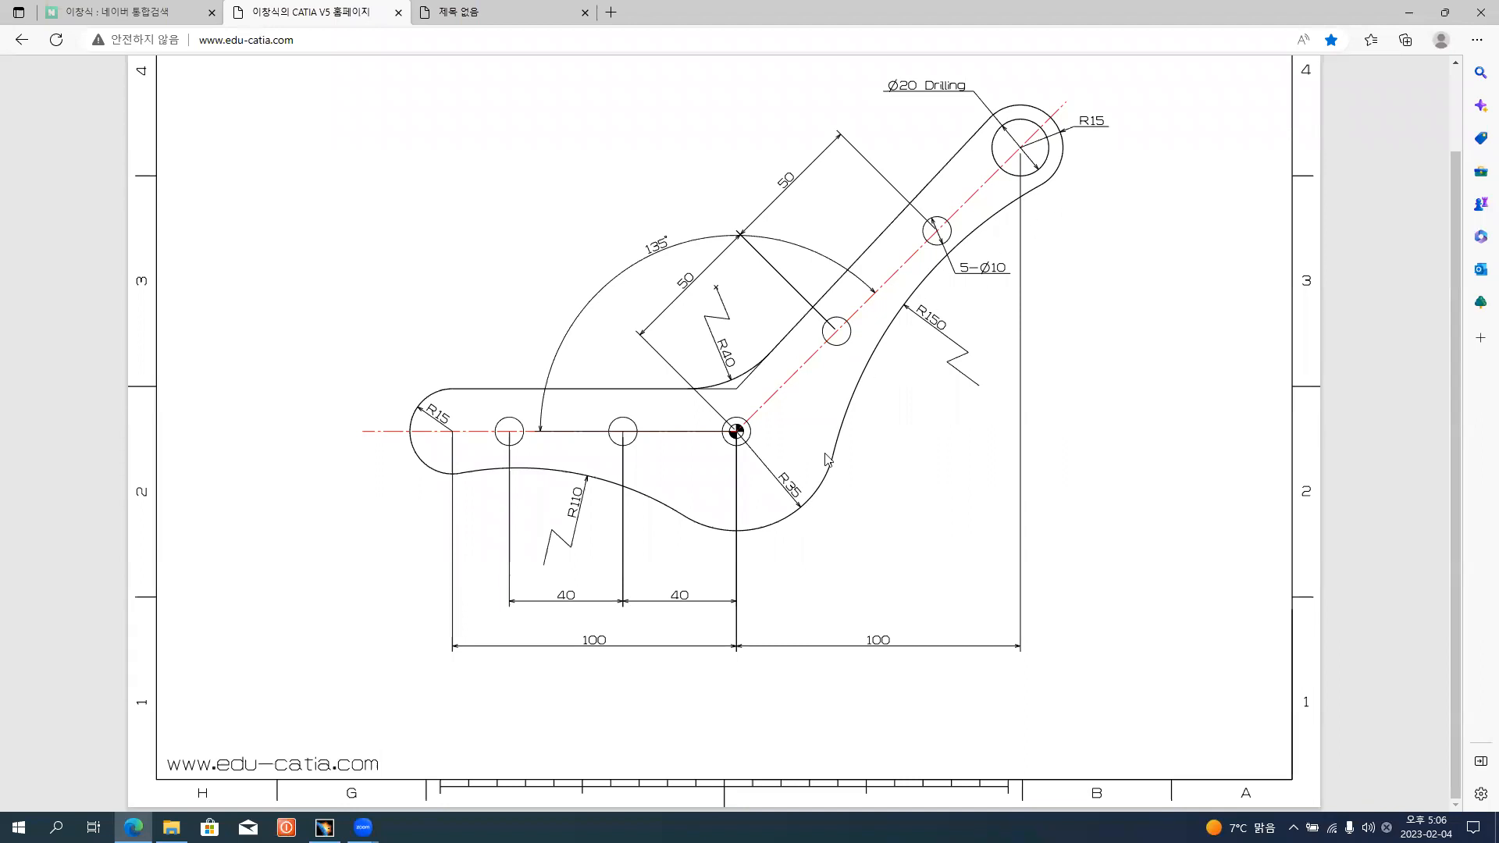
key(alt+Tab)
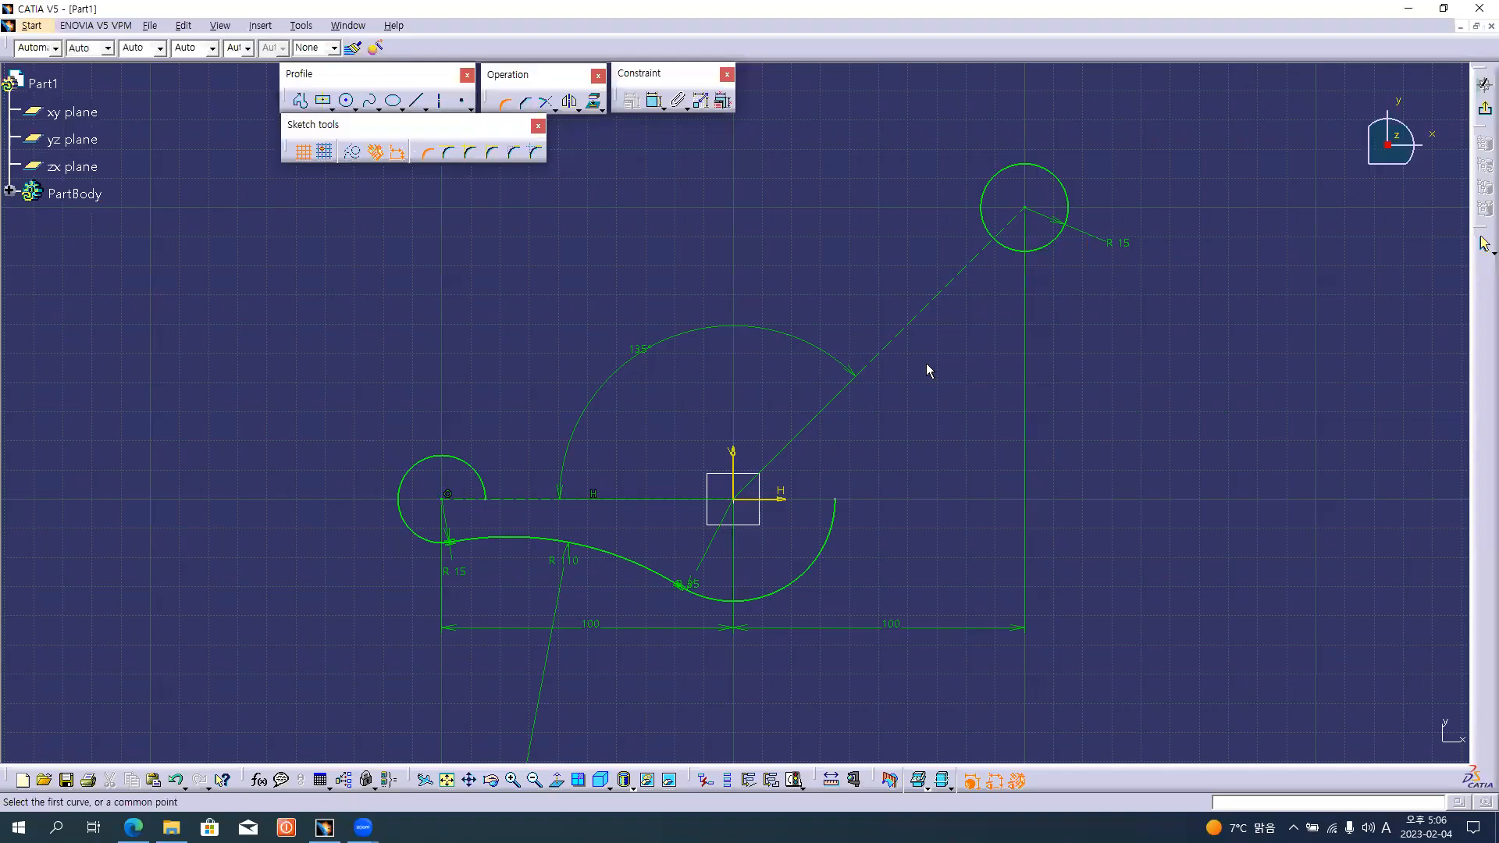
click(1032, 251)
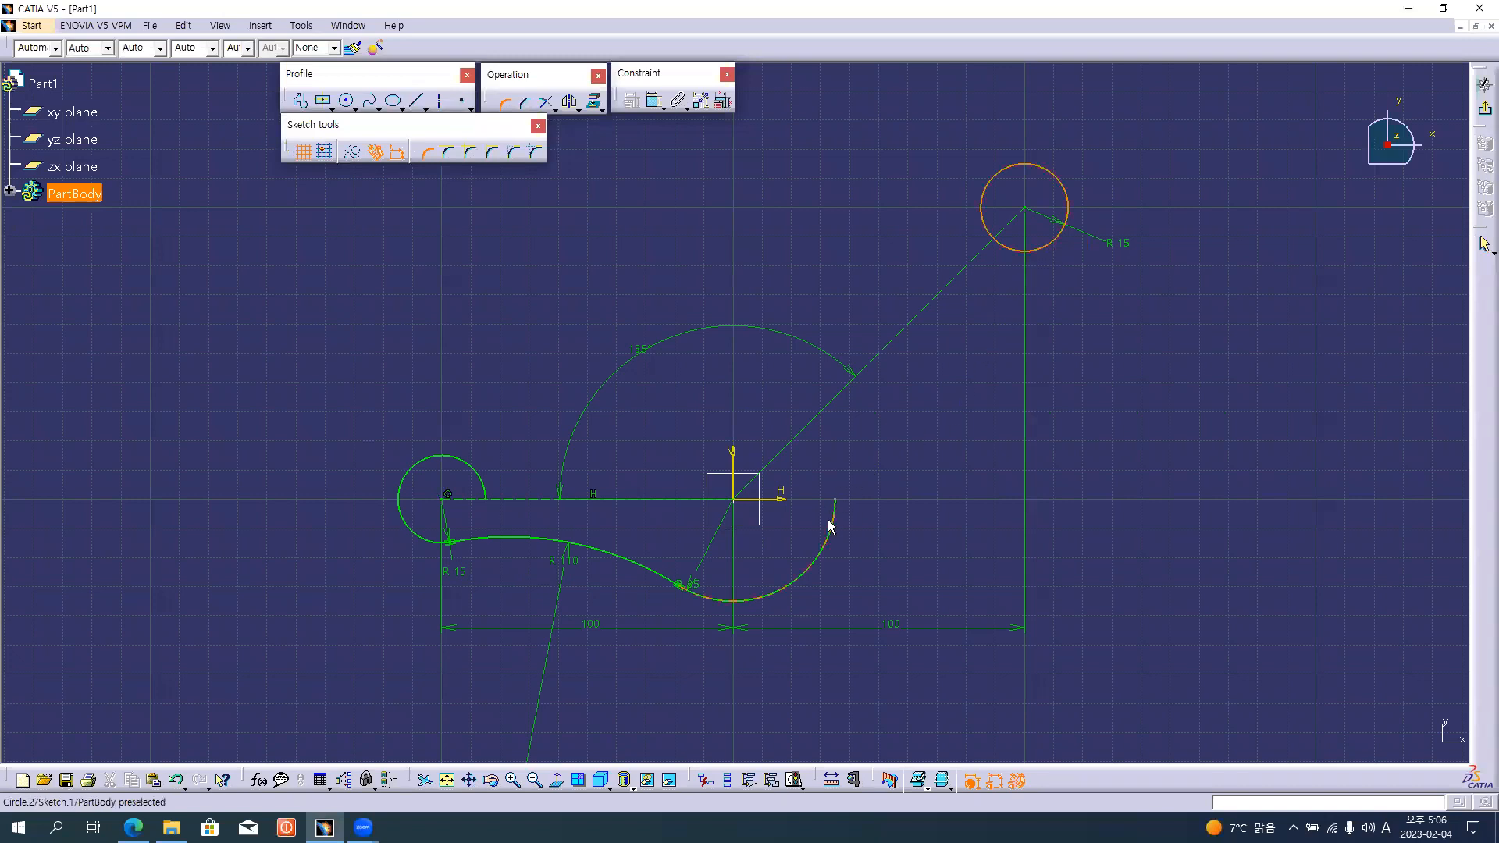
click(824, 545)
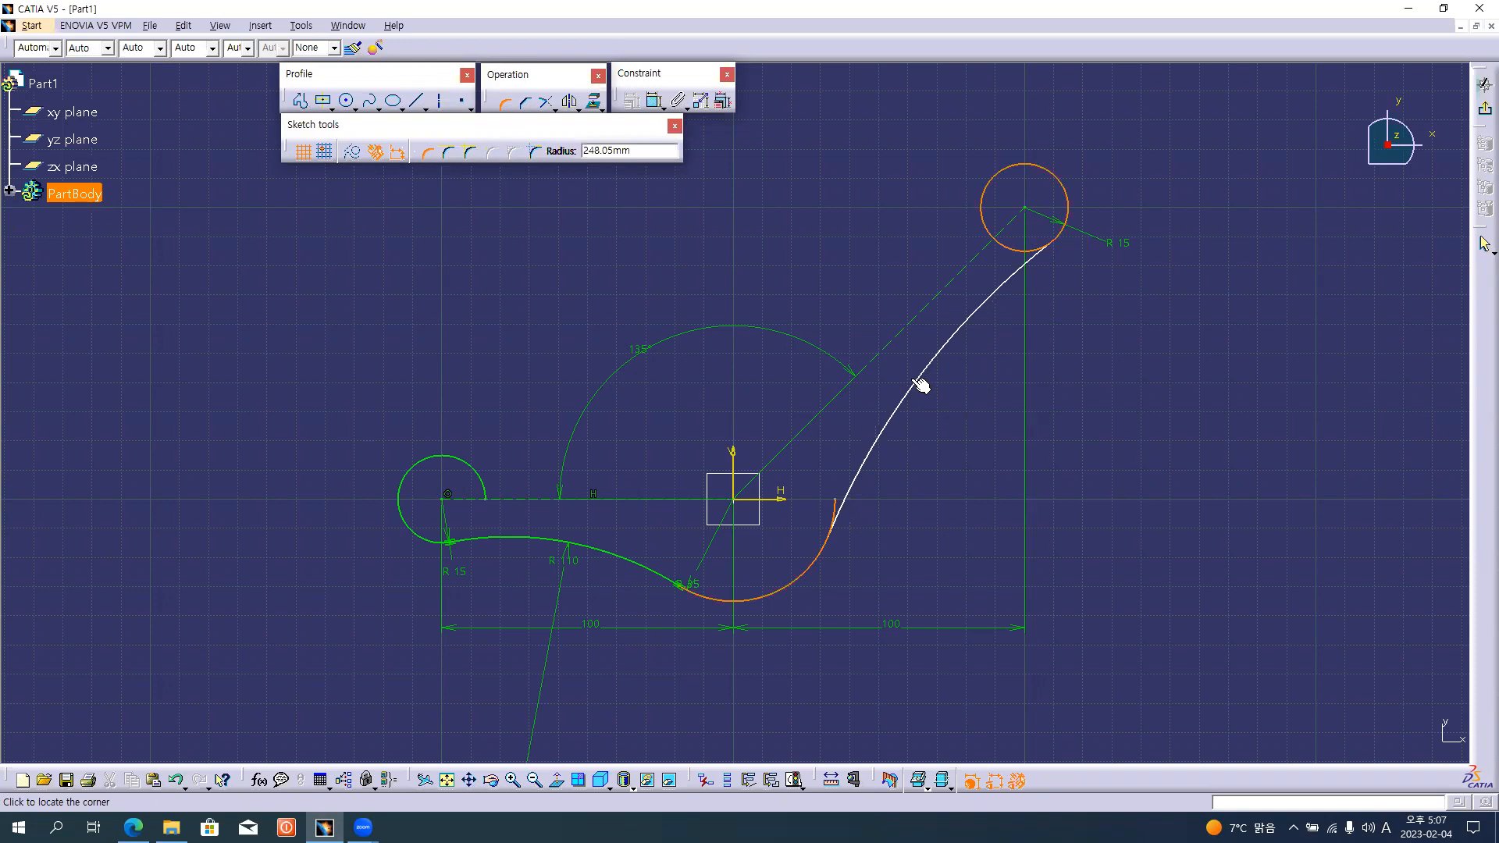
text(150)
key(Return)
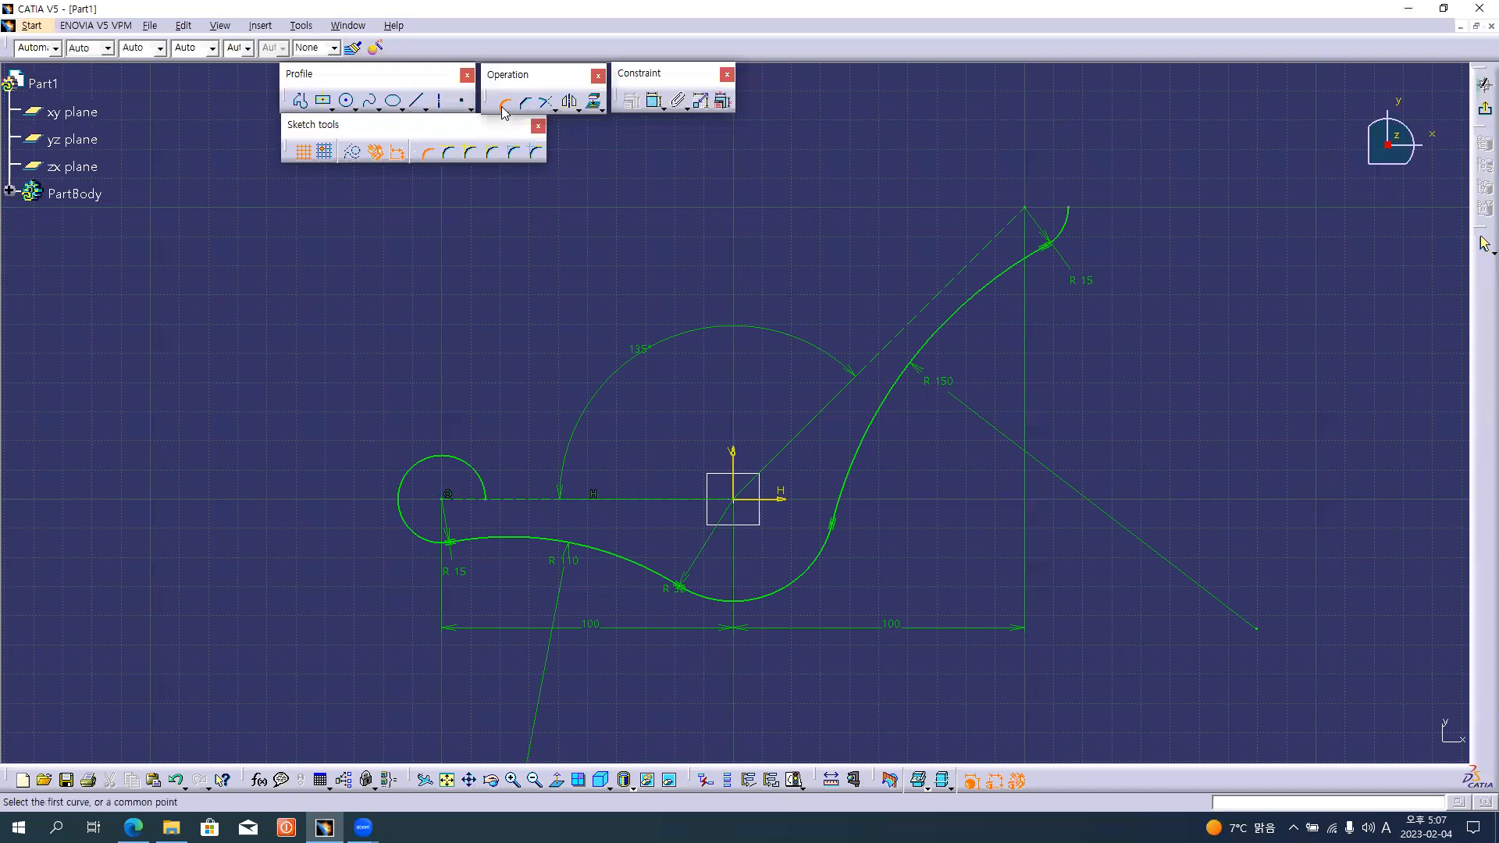
key(Escape)
key(ctrl+z)
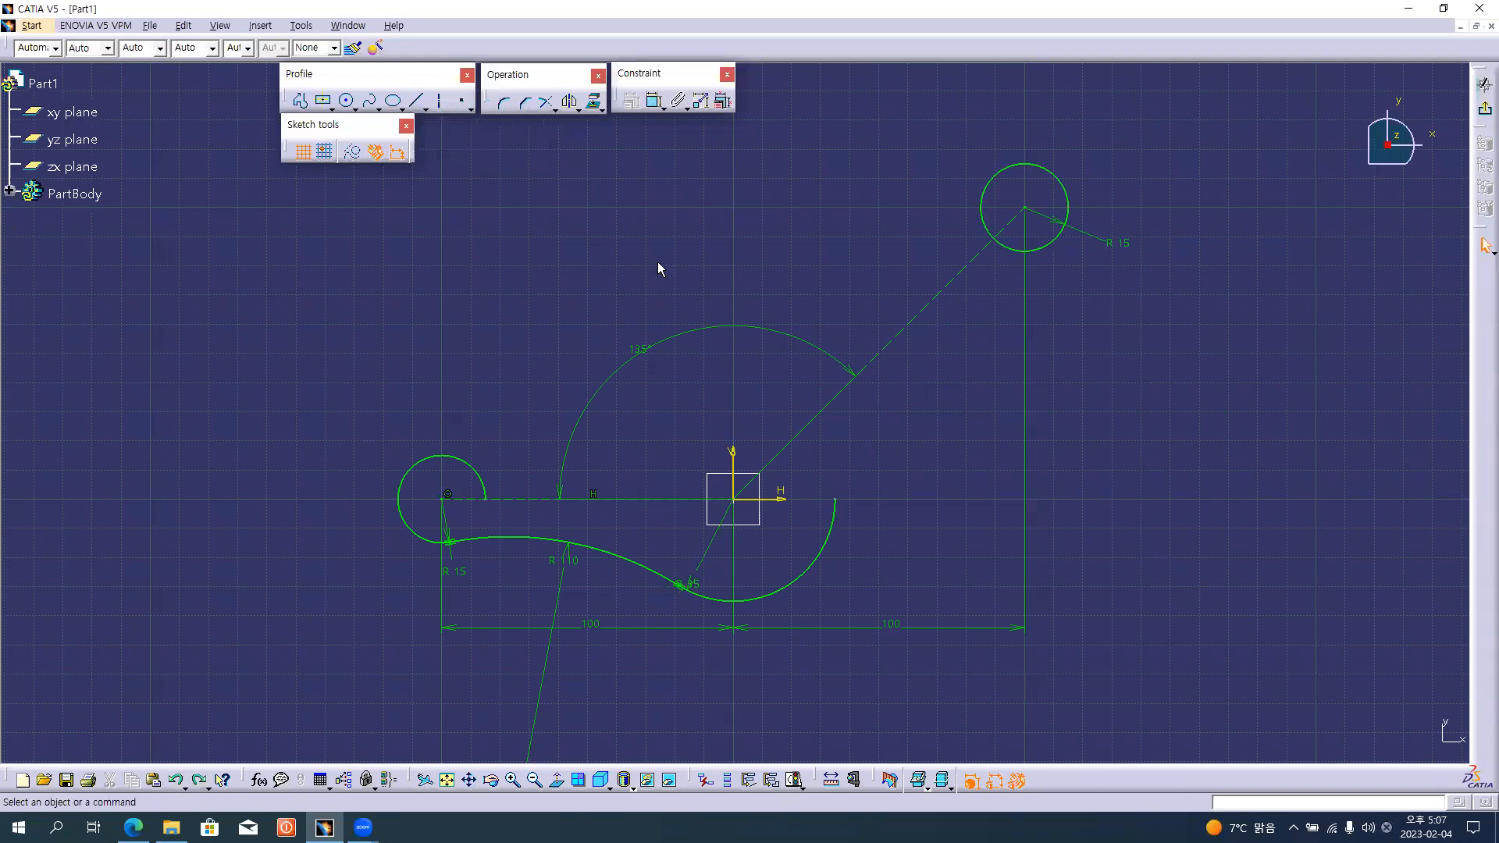
Retry the 150 mm corner, picking the end circle's lower right and the origin arc's lower right, and undo it.
click(504, 102)
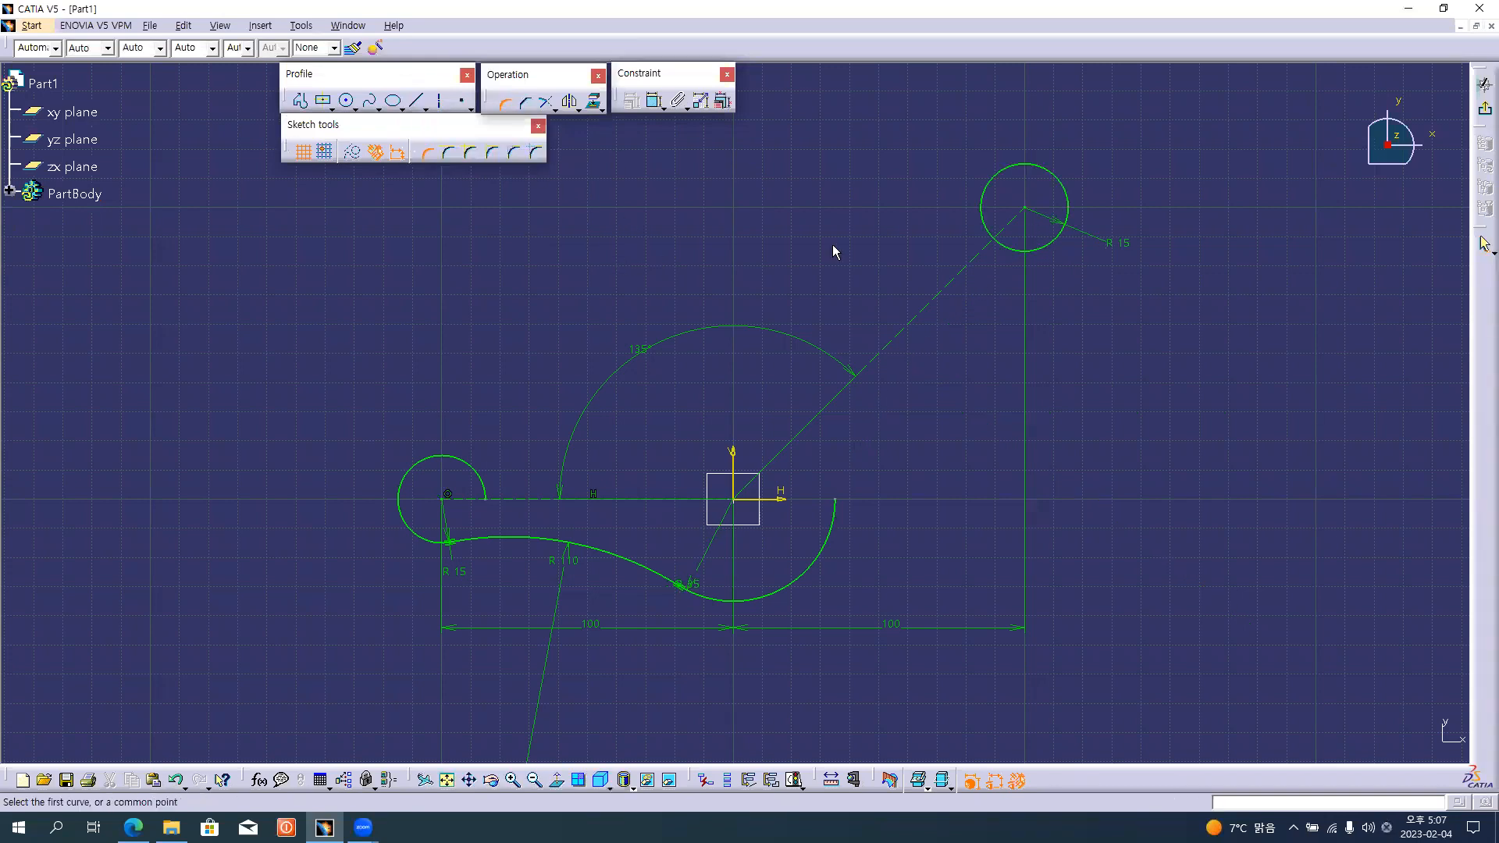
click(1064, 235)
click(822, 570)
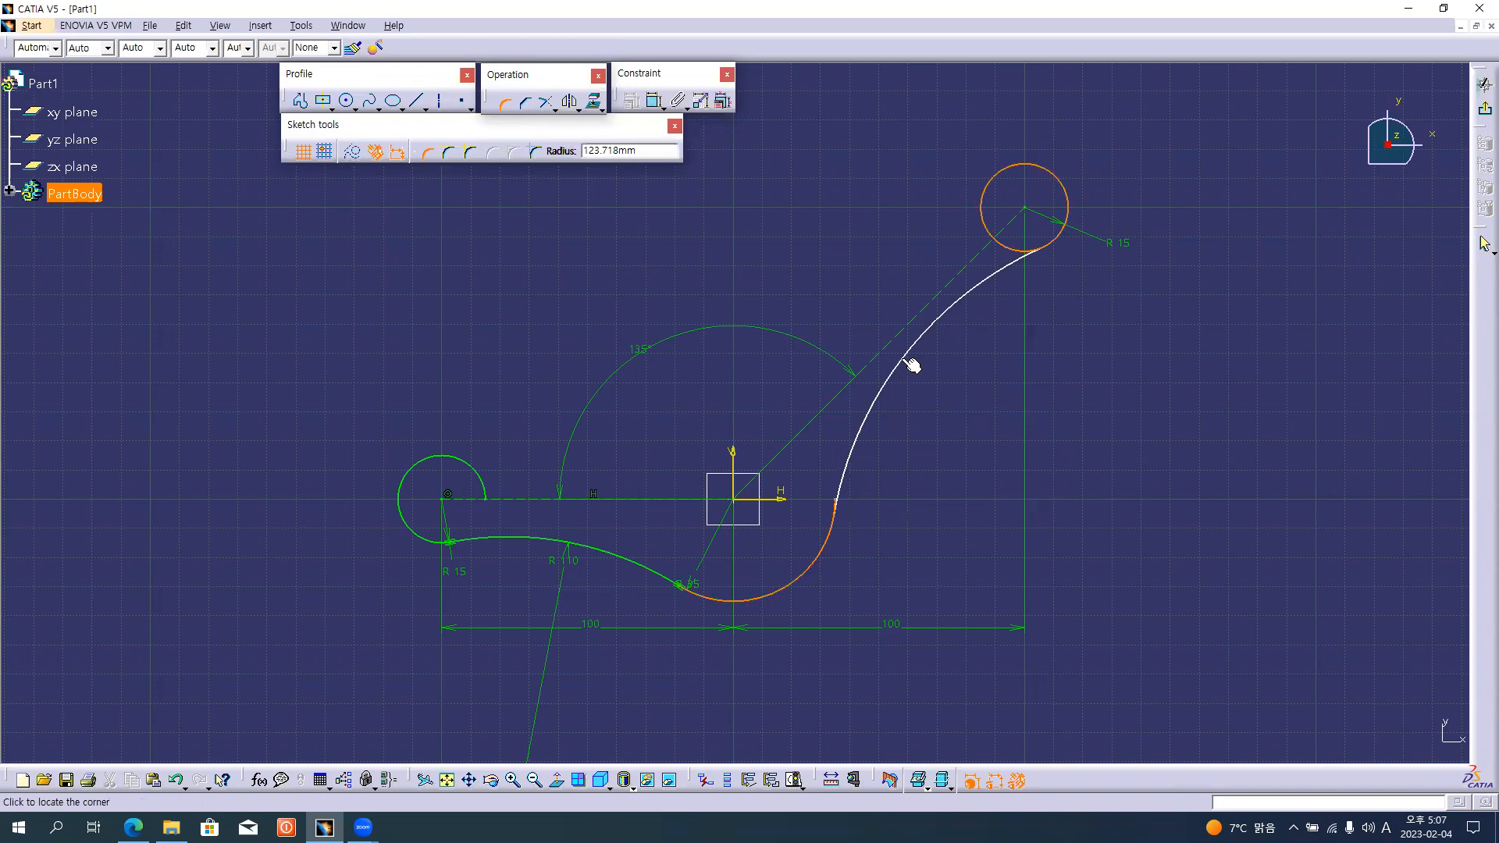
text(150)
key(Return)
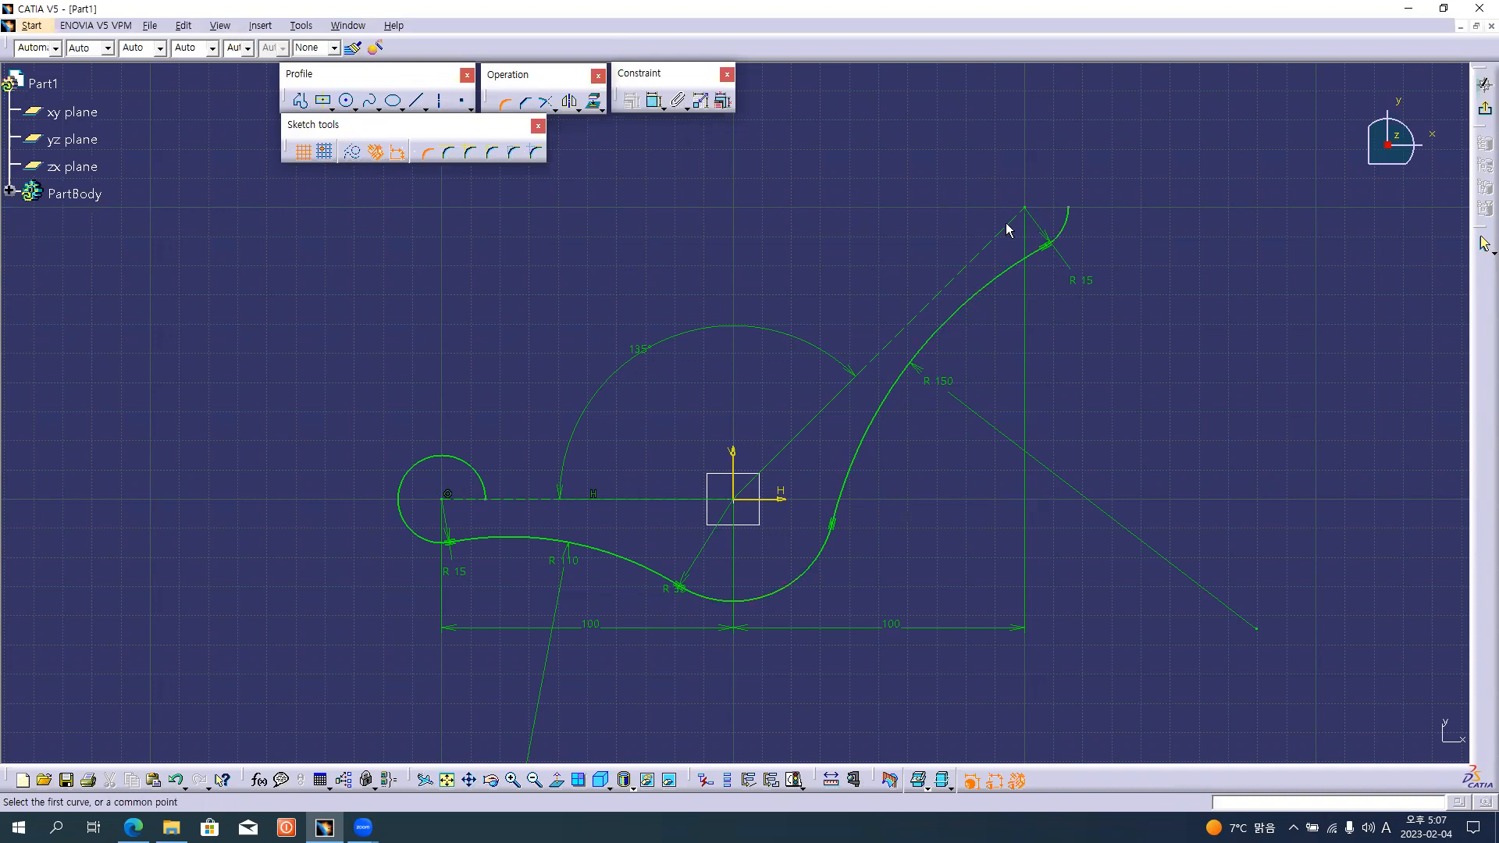
click(507, 103)
key(ctrl+z)
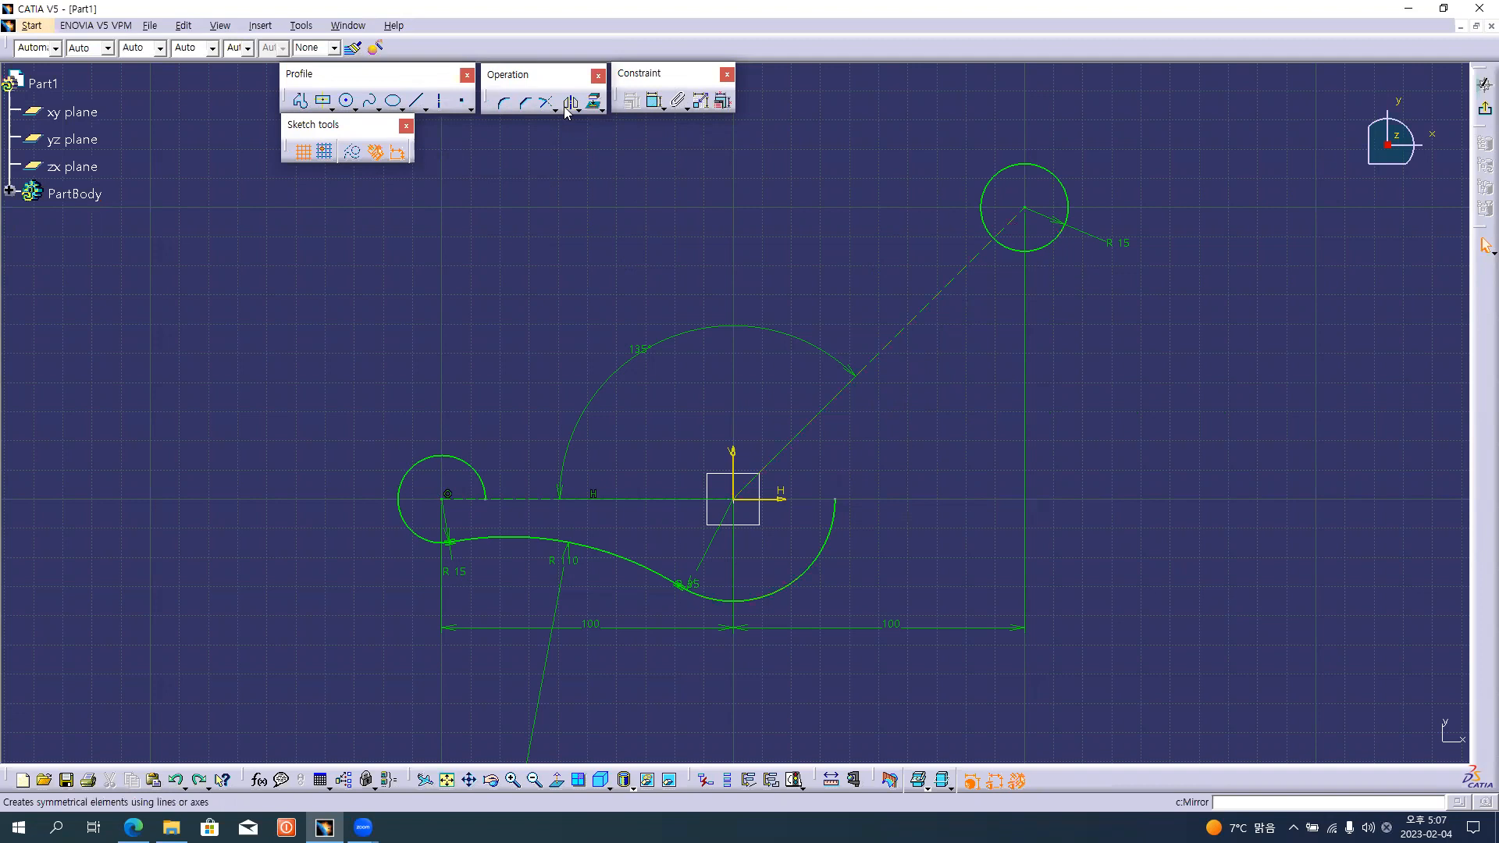
Repeat the 150 mm corner, picking the end circle's underside and the origin arc near its free end, and undo it.
click(504, 103)
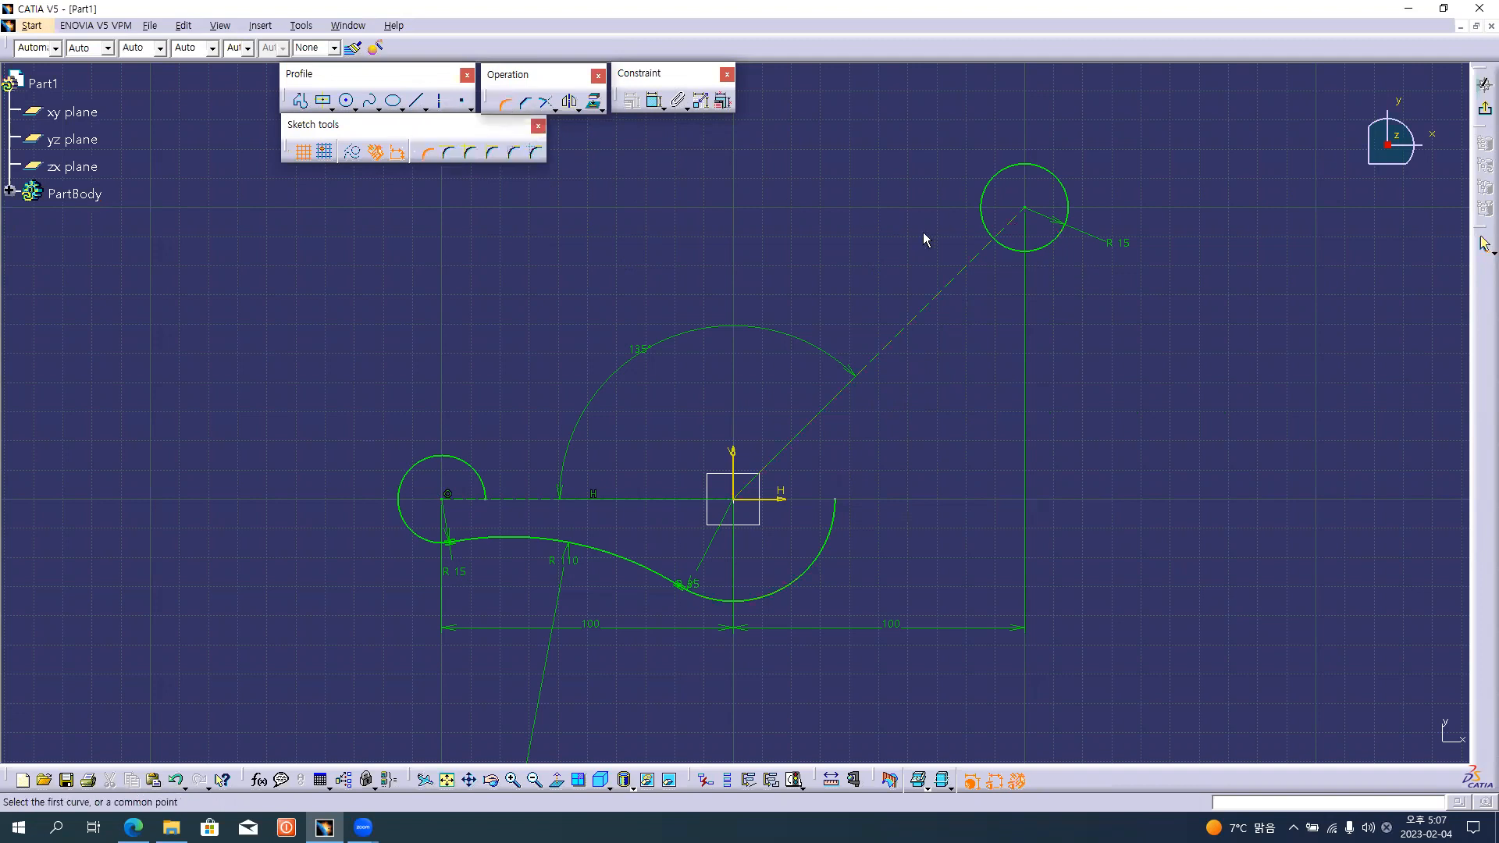
click(1040, 247)
click(835, 531)
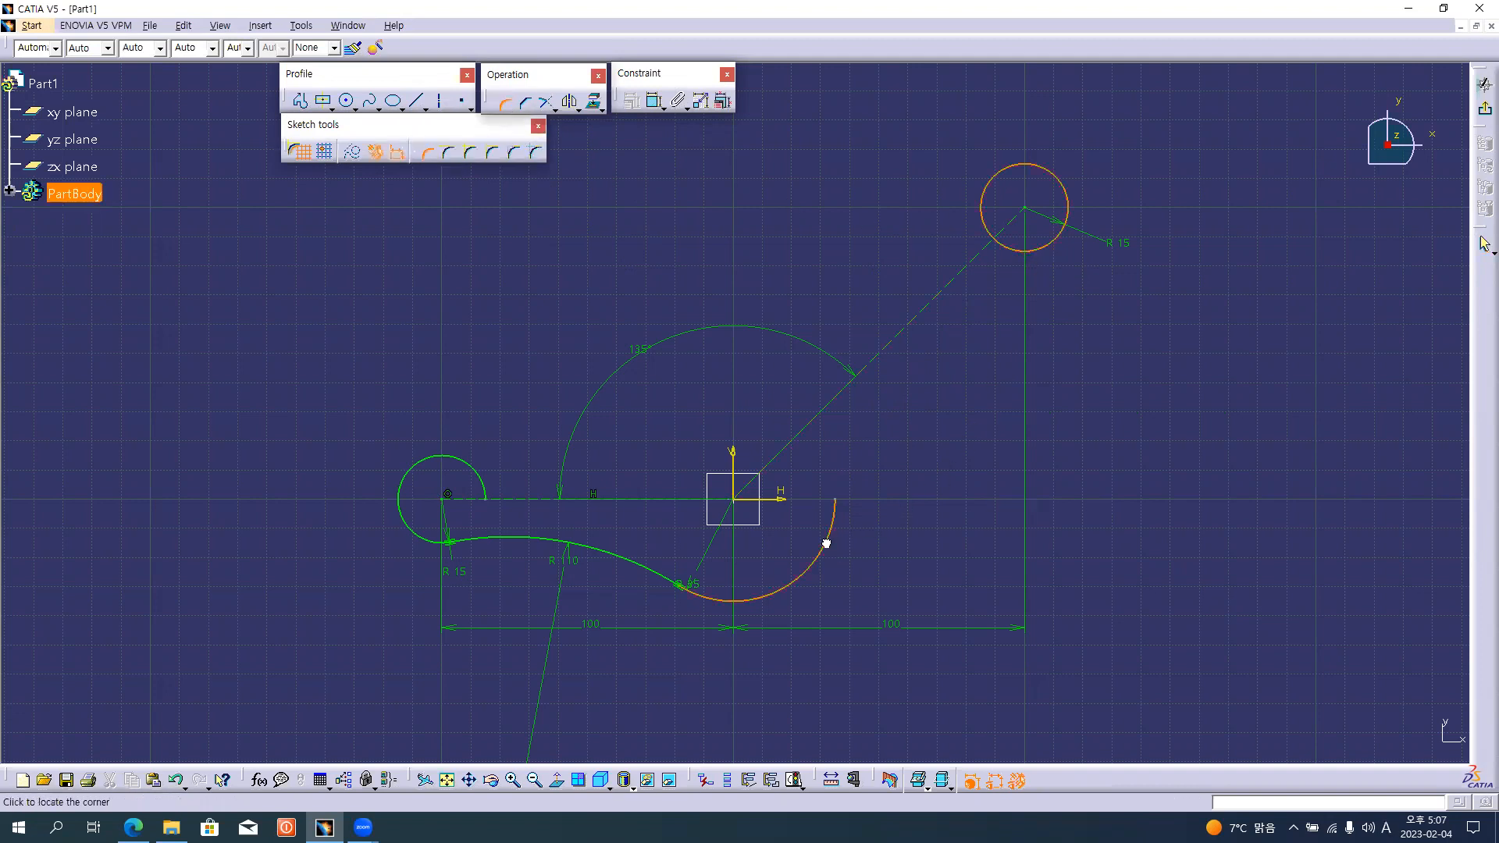
text(150)
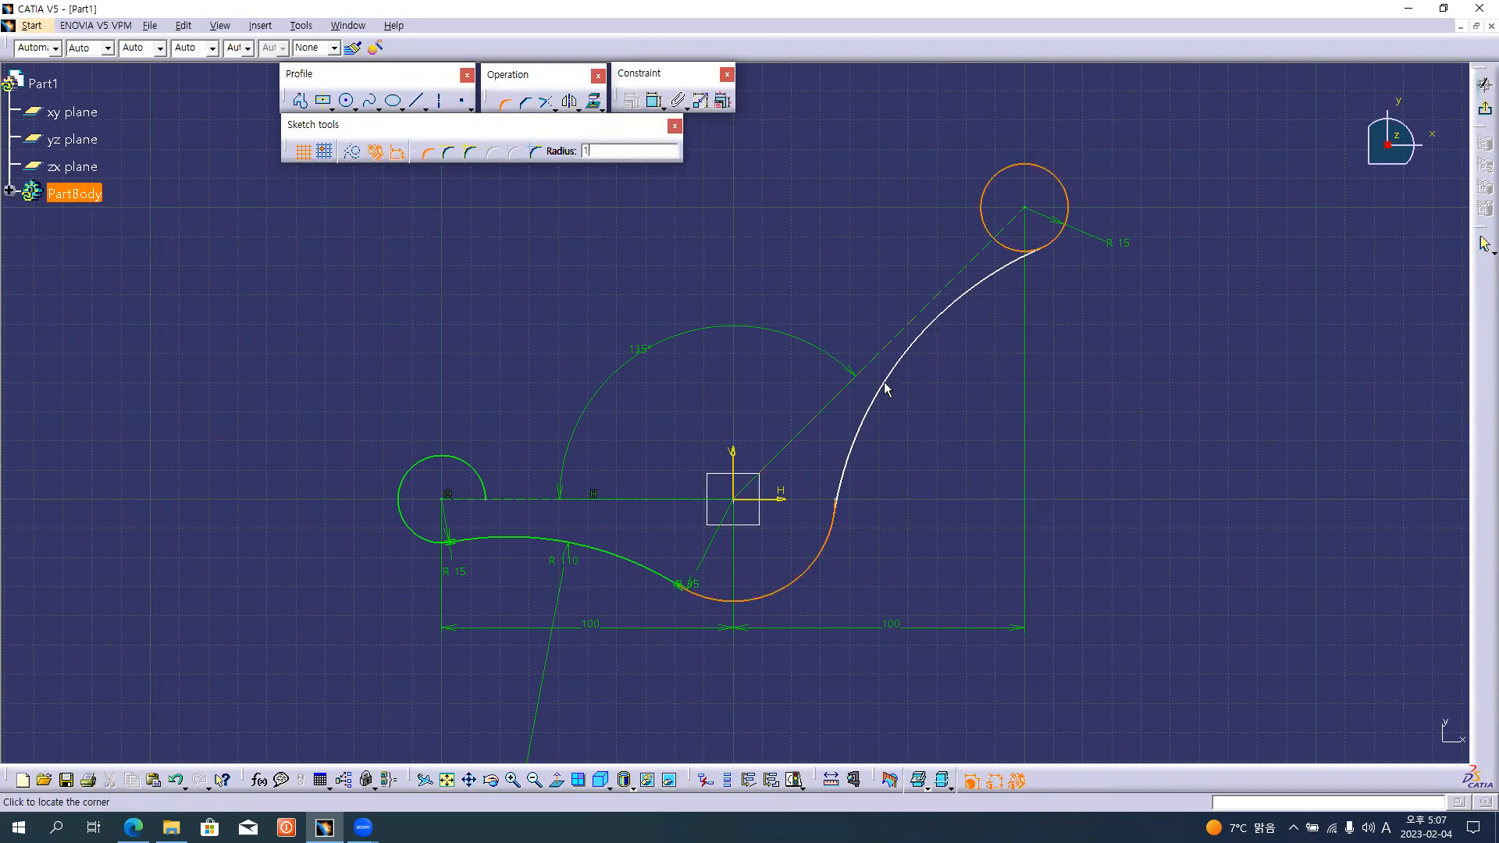
key(Return)
click(883, 368)
key(ctrl+z)
Try placing a corner of about 126 mm radius above the inclined line between its end circle and the origin arc, and undo it.
click(504, 103)
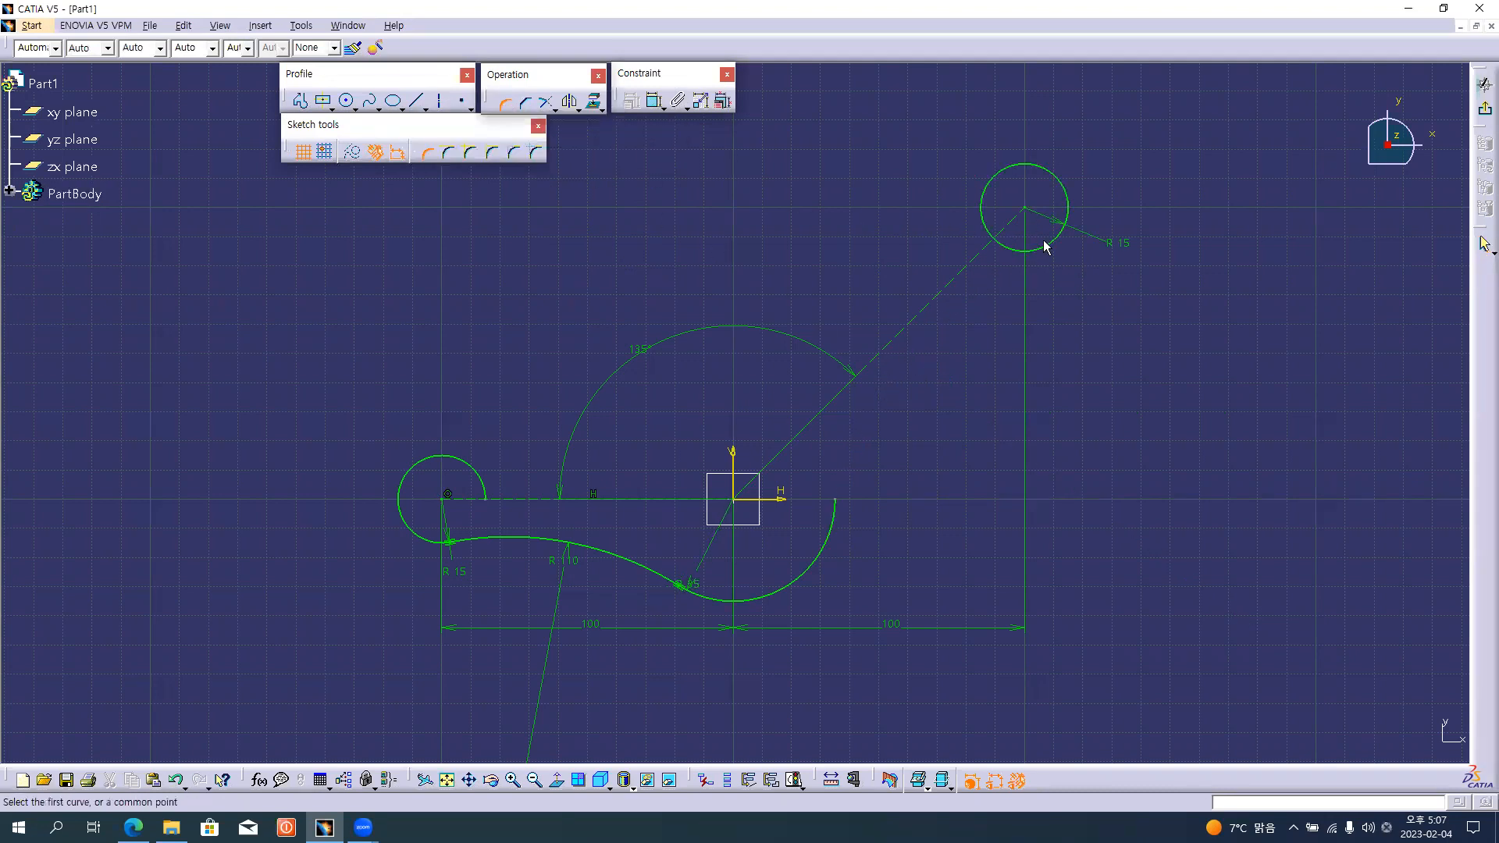
click(1047, 241)
click(820, 561)
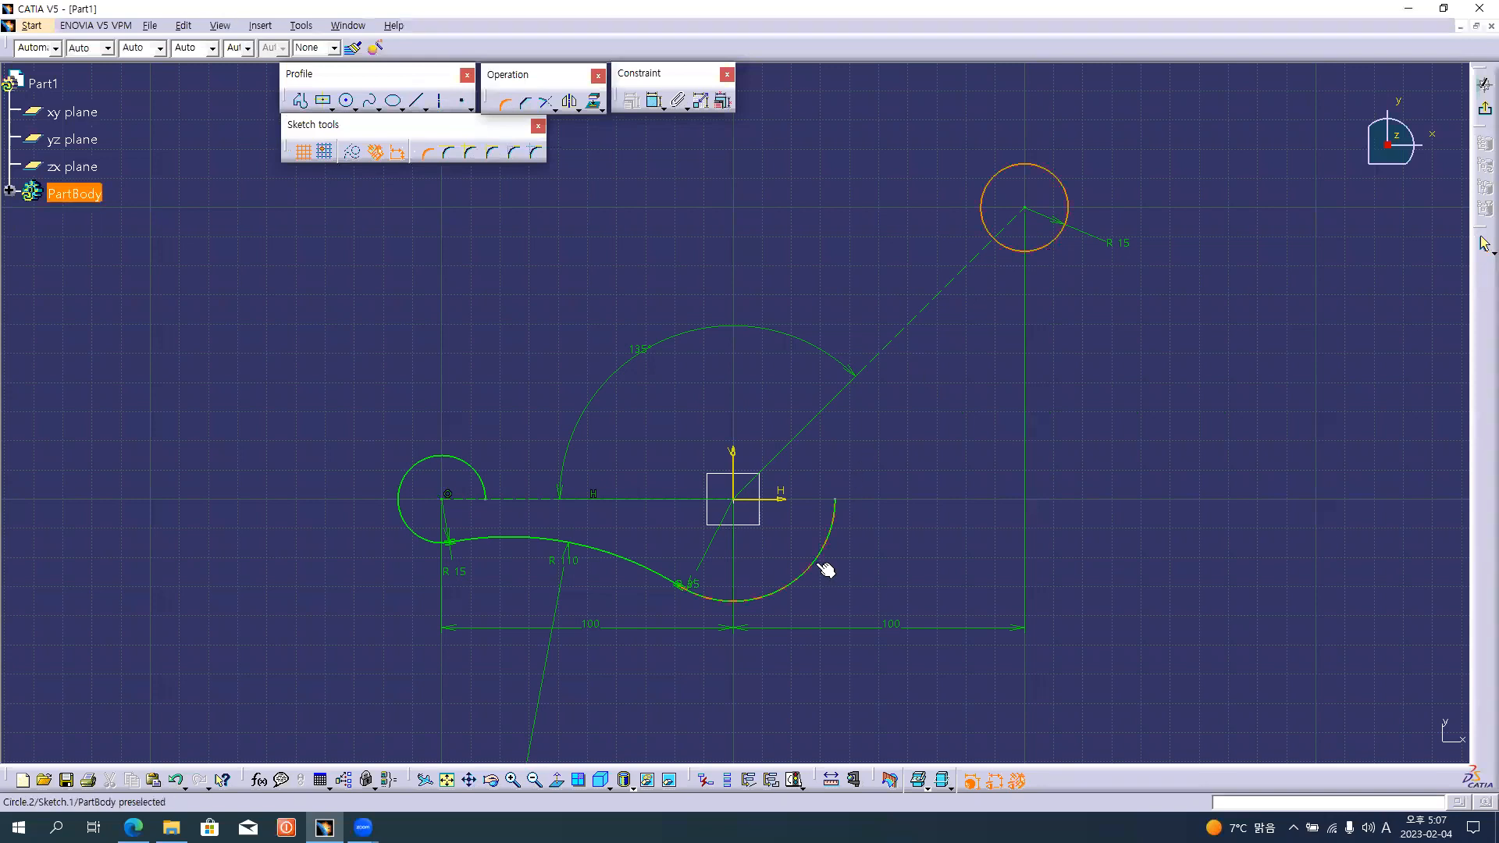
click(858, 345)
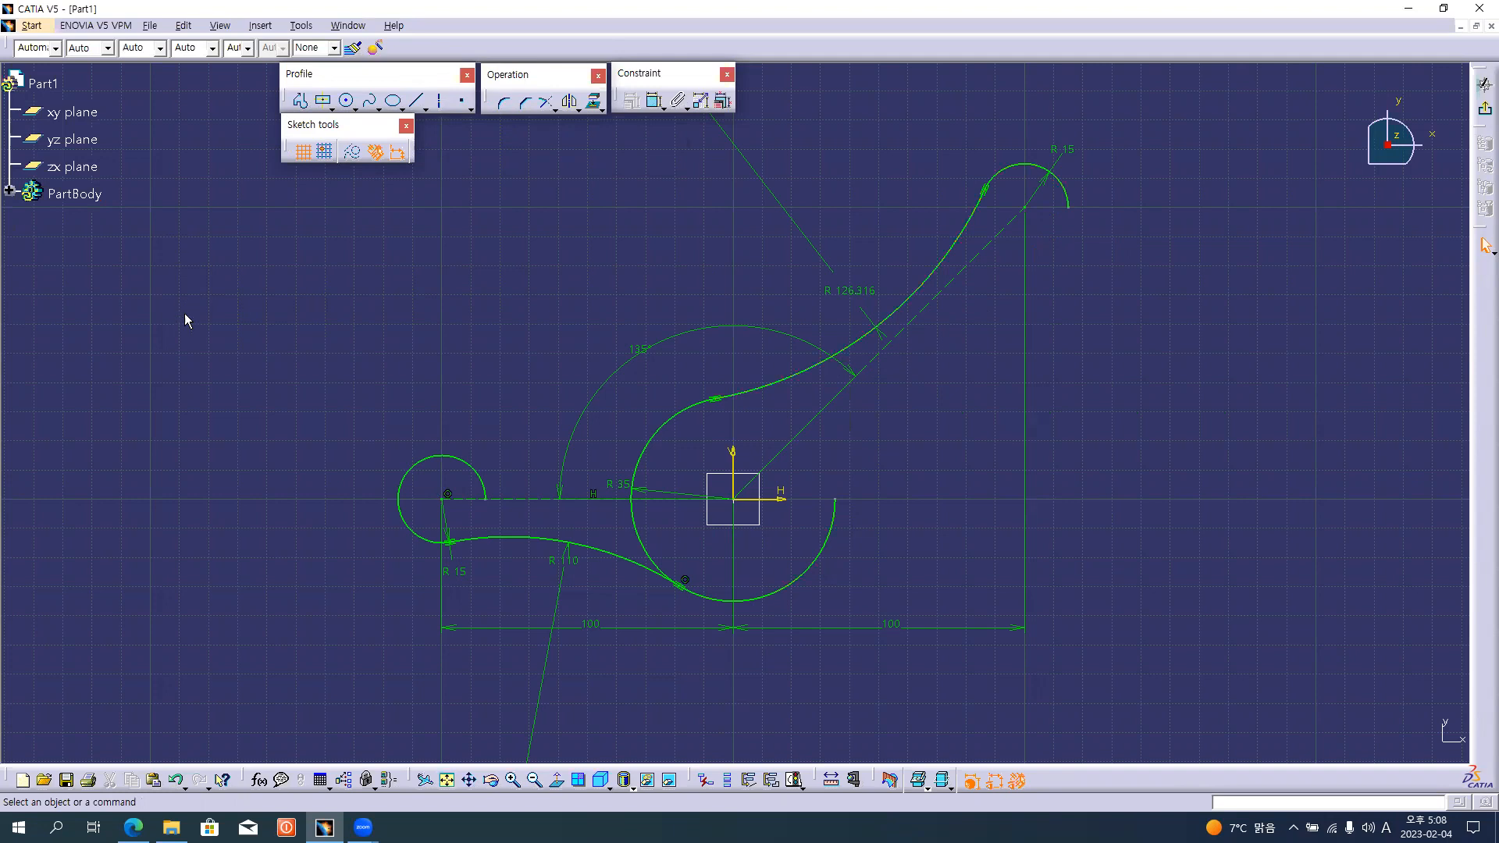
click(179, 781)
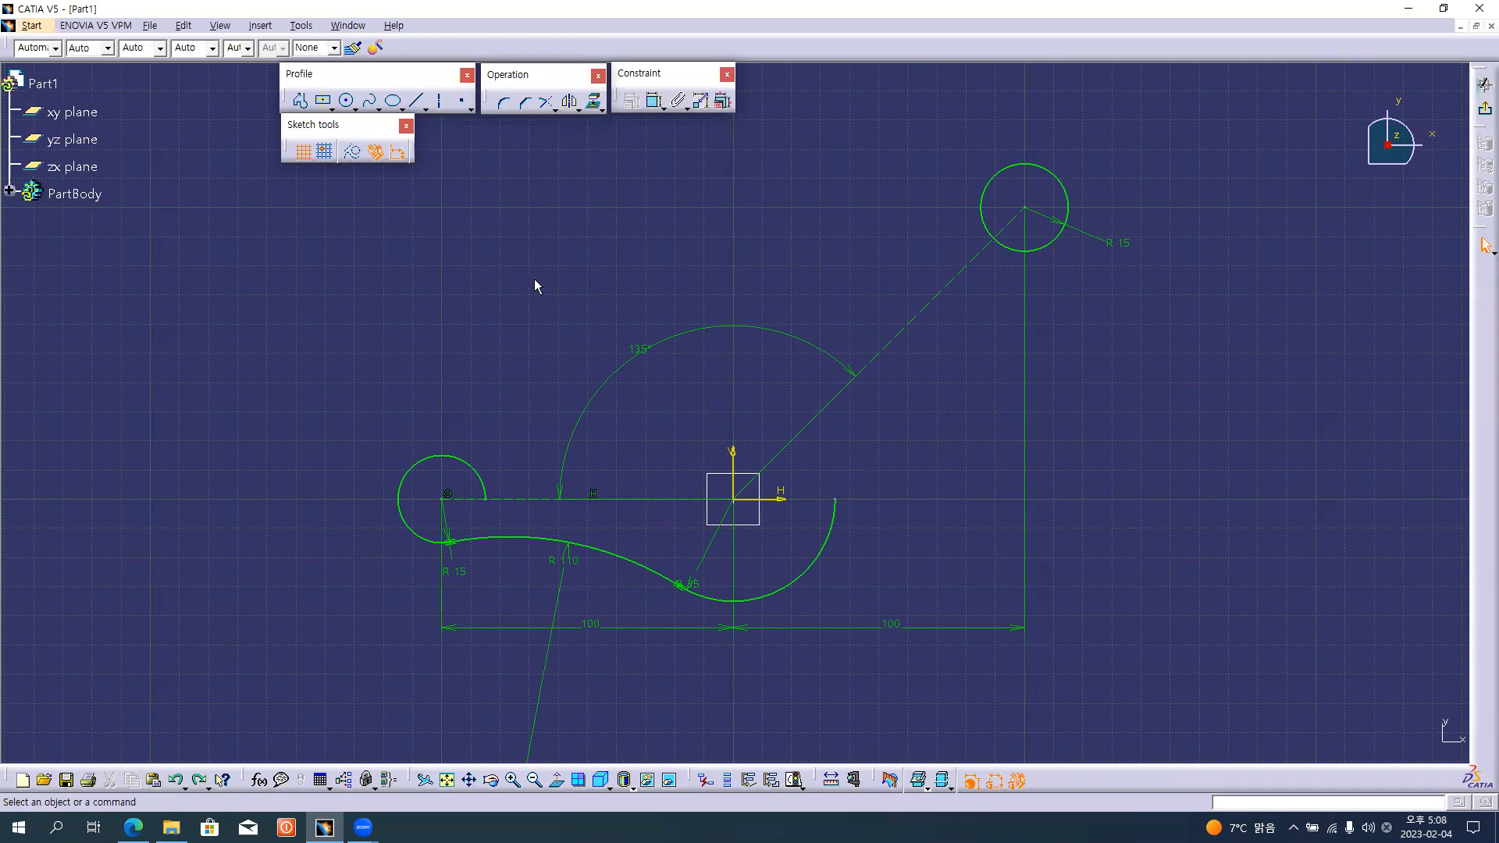
Create a 150 mm corner between the inclined line's end circle and the origin arc.
click(503, 102)
click(1059, 250)
click(830, 537)
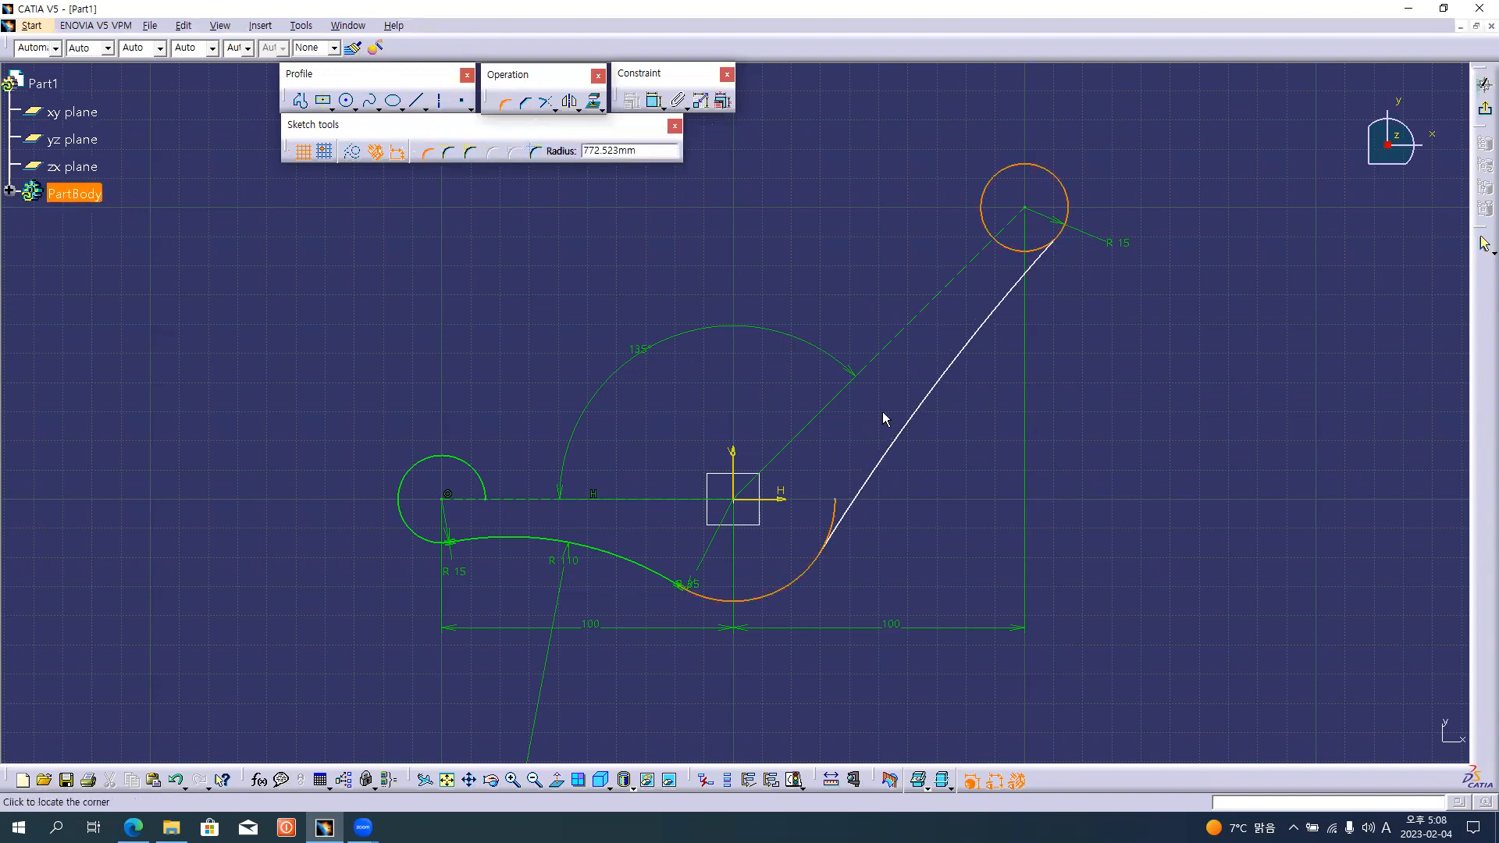
text(150)
key(Return)
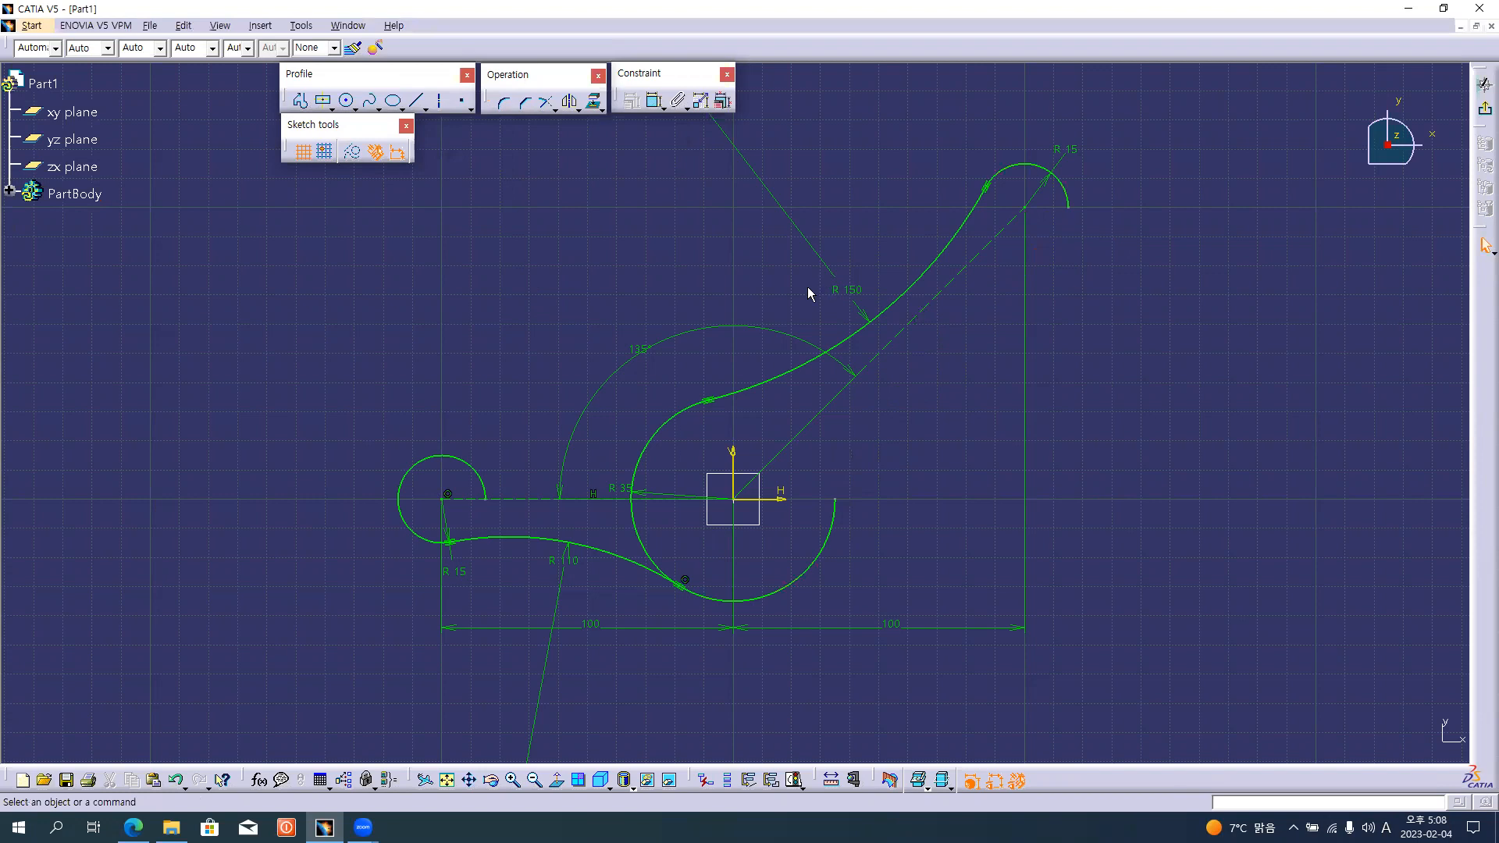
Undo the corner above the inclined line and create a 150 mm corner below it, between its end circle and the origin arc's right side.
key(ctrl+z)
click(504, 102)
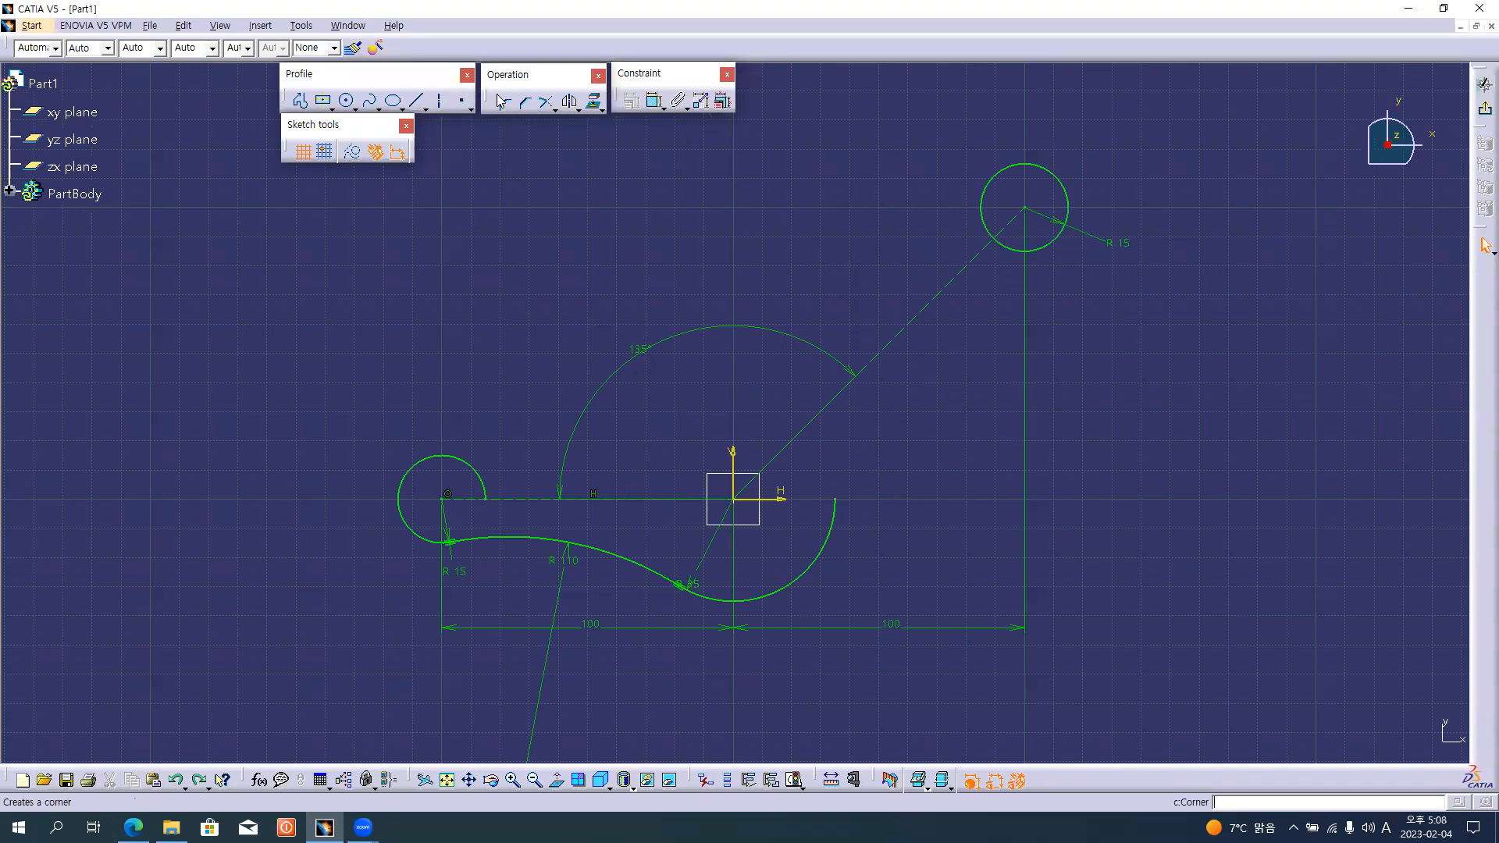
click(1063, 234)
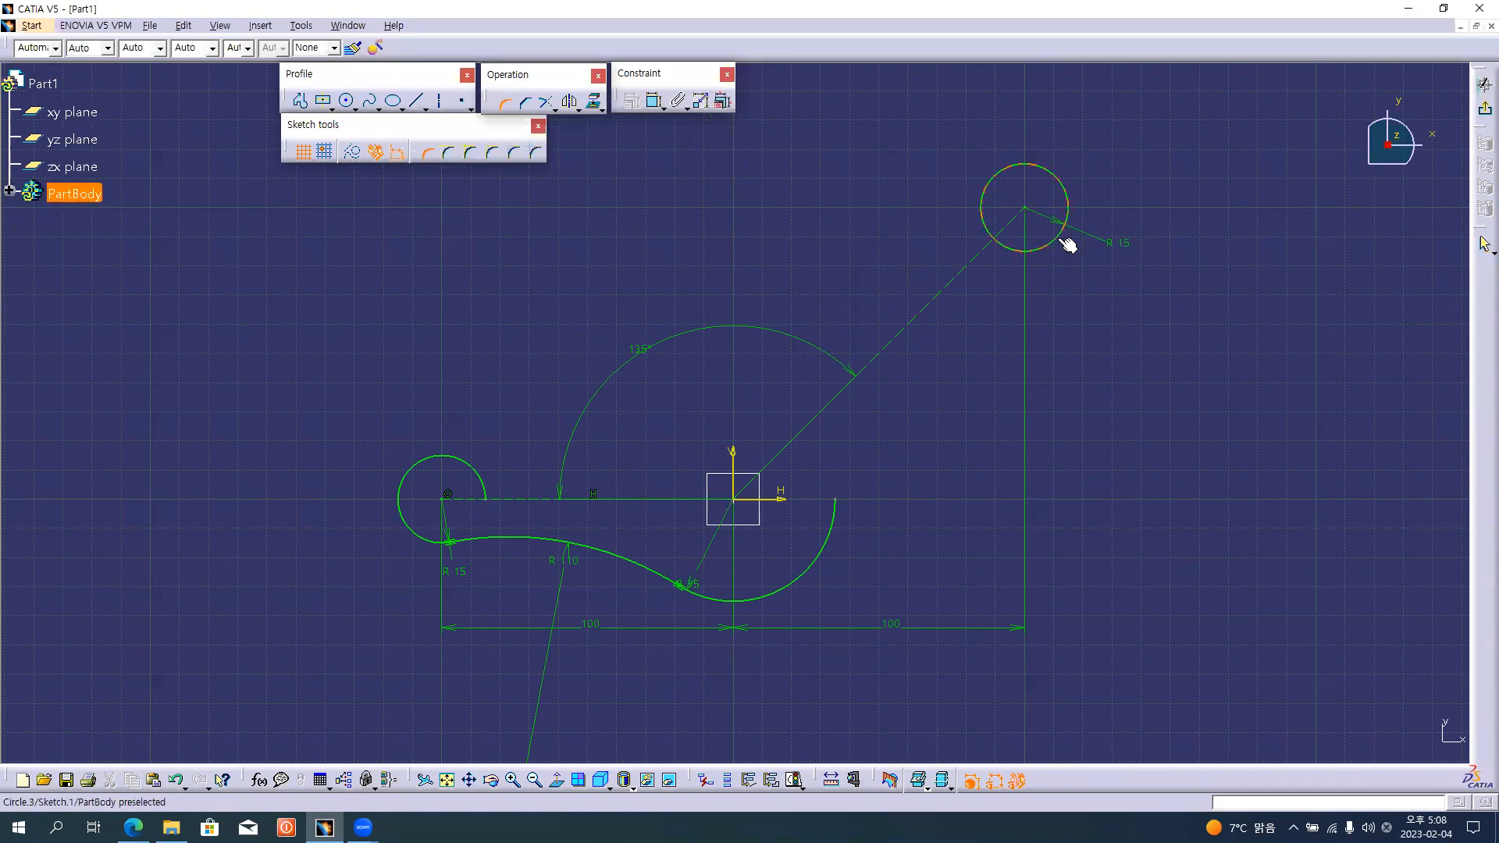
click(831, 525)
click(904, 377)
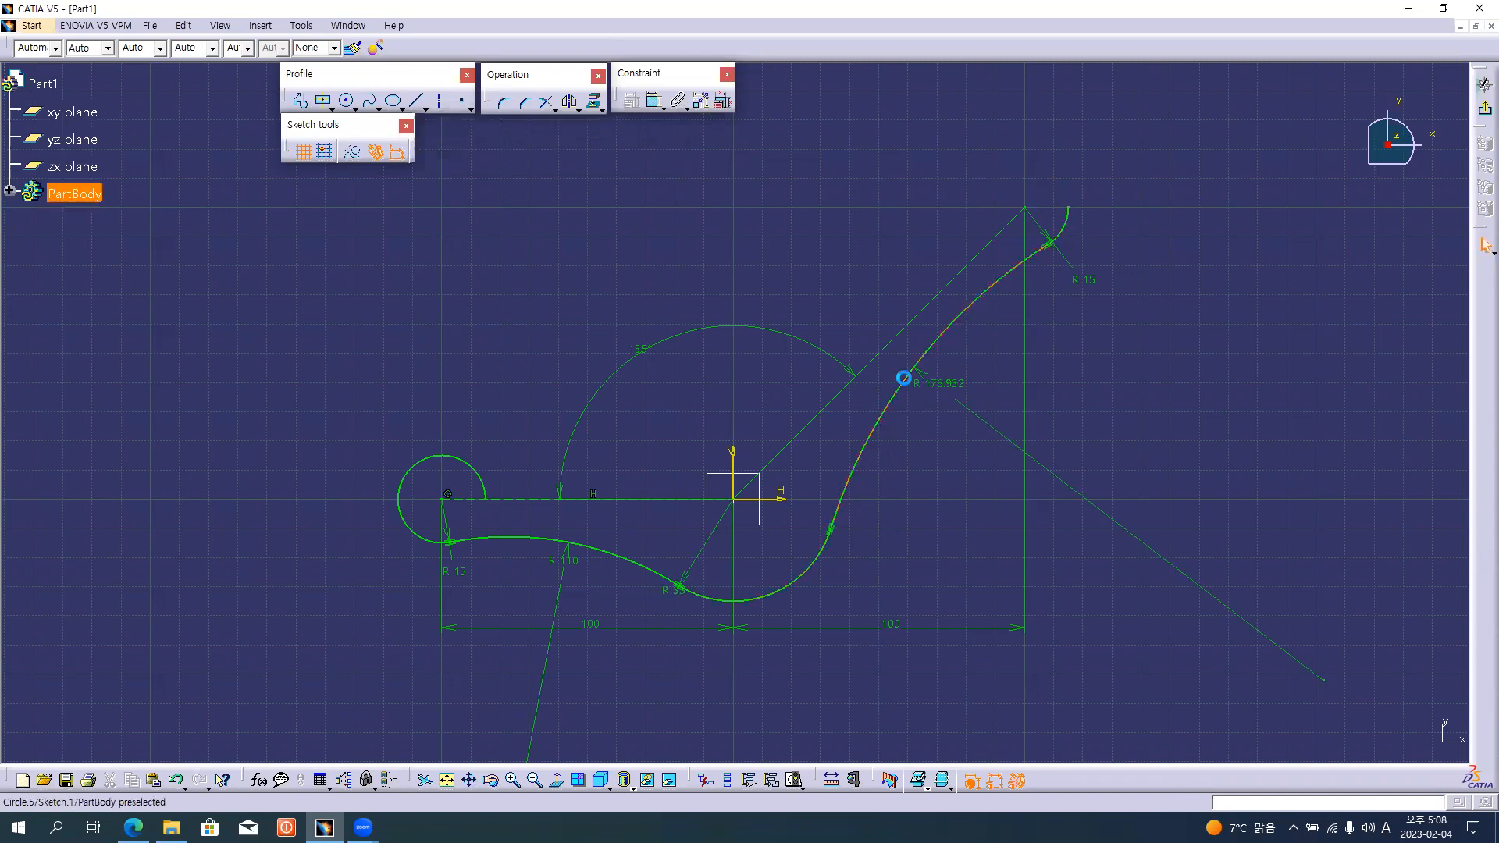
double_click(958, 386)
text(150)
key(Return)
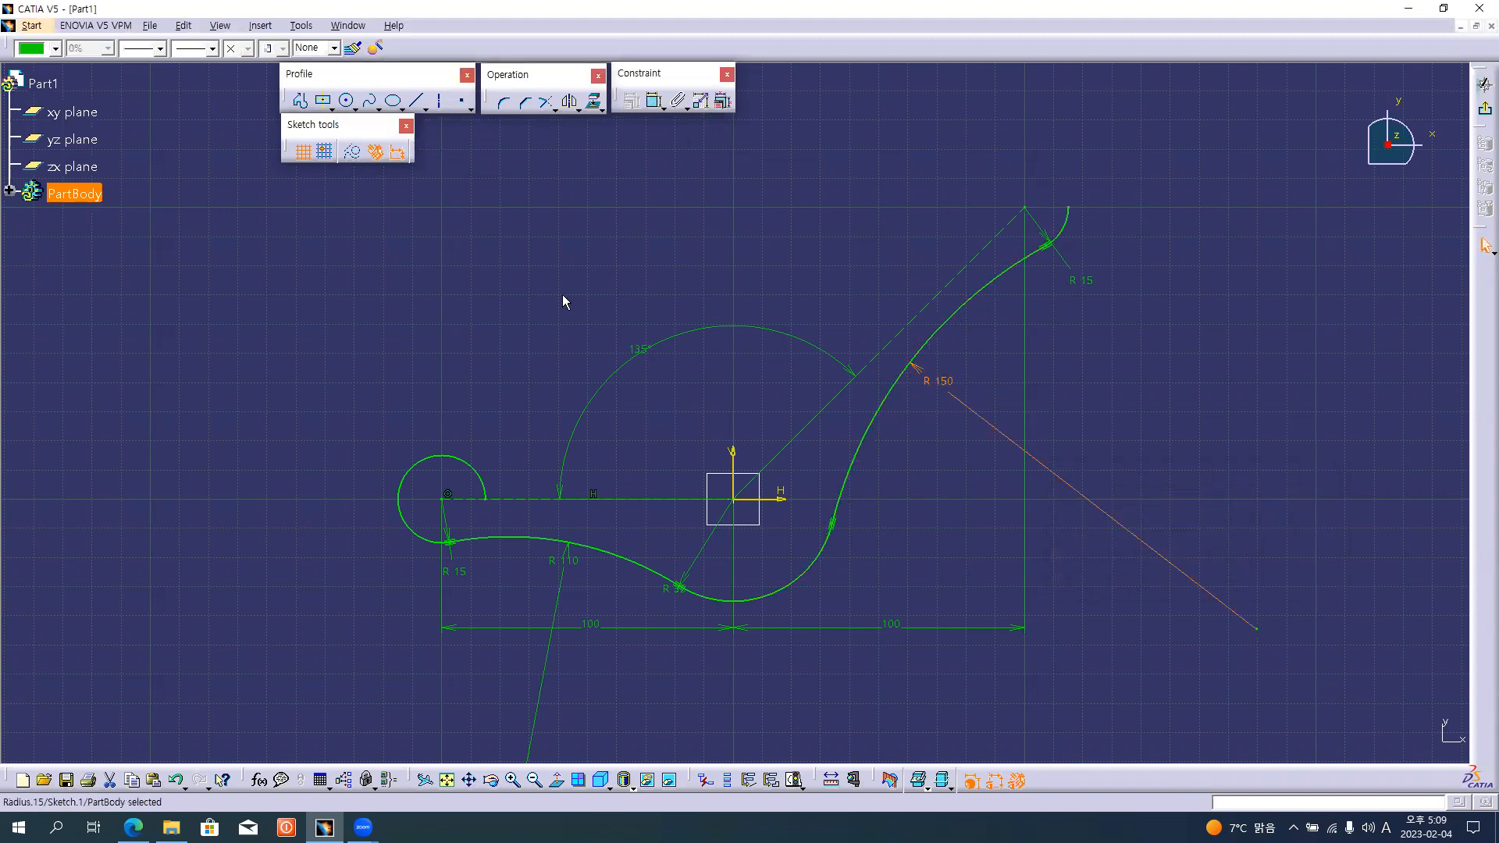
Reposition the R35 dimension beside the origin arc's lower right, and extend the inclined line's end arc over its top to the upper left.
drag(713, 562, 863, 526)
key(alt+Tab)
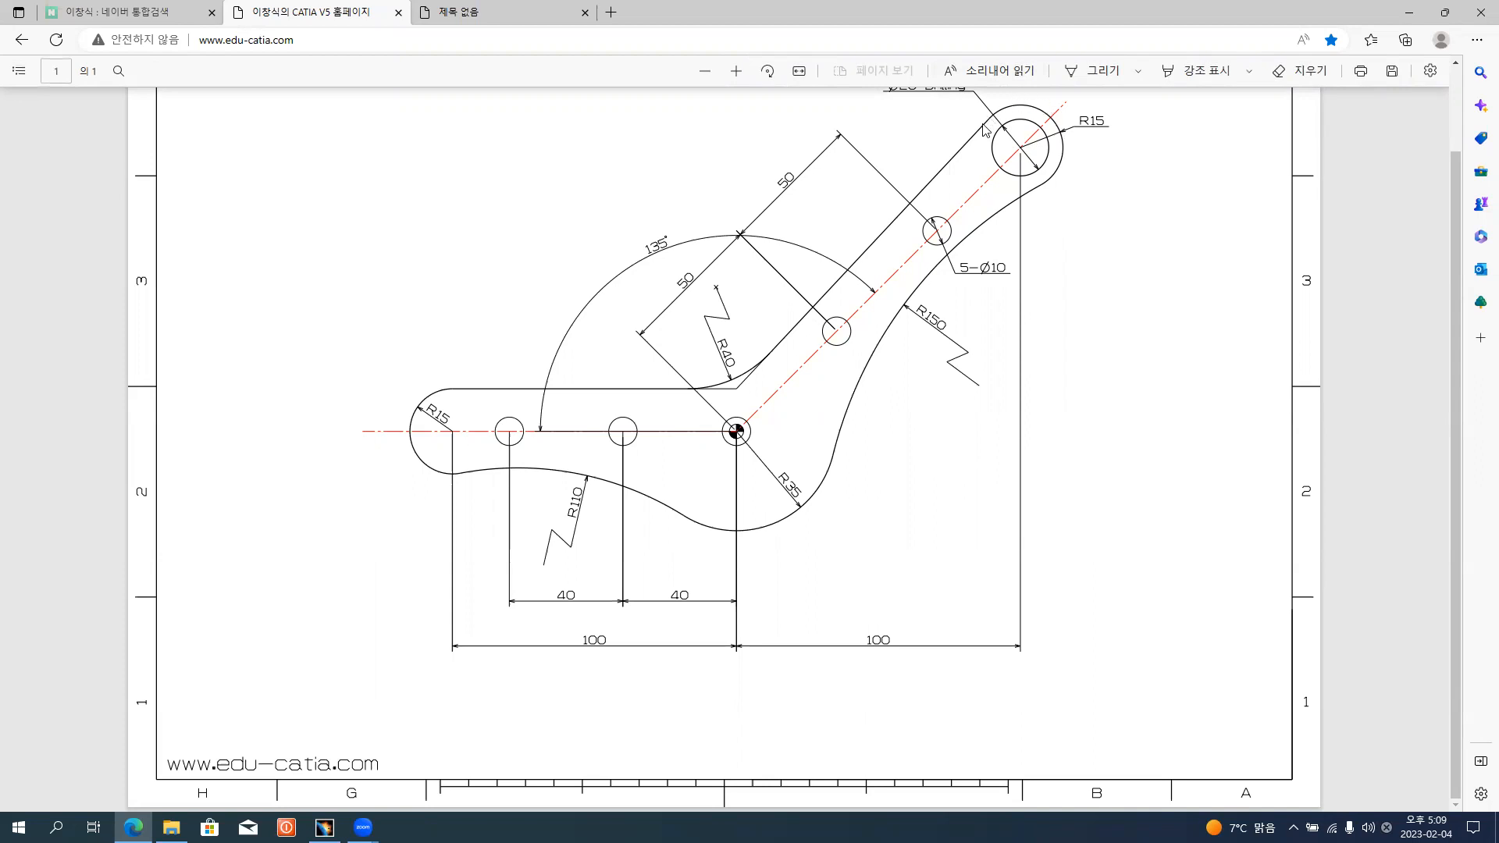
key(alt+Tab)
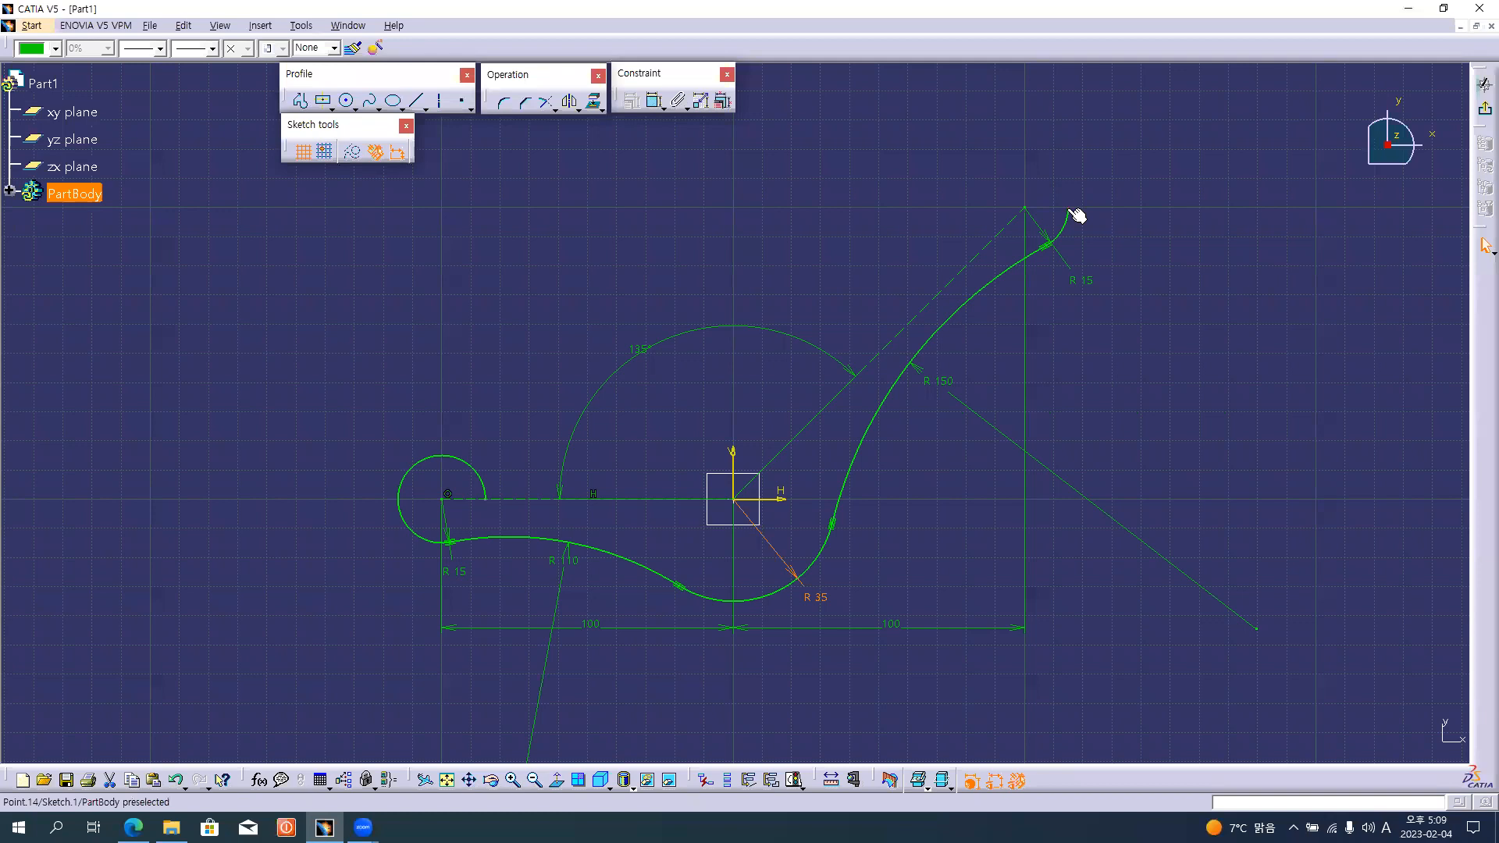
mouse_move(1057, 180)
mouse_down()
mouse_move(991, 172)
mouse_move(1031, 166)
mouse_move(1069, 192)
mouse_move(991, 169)
mouse_move(1066, 188)
mouse_up()
click(995, 174)
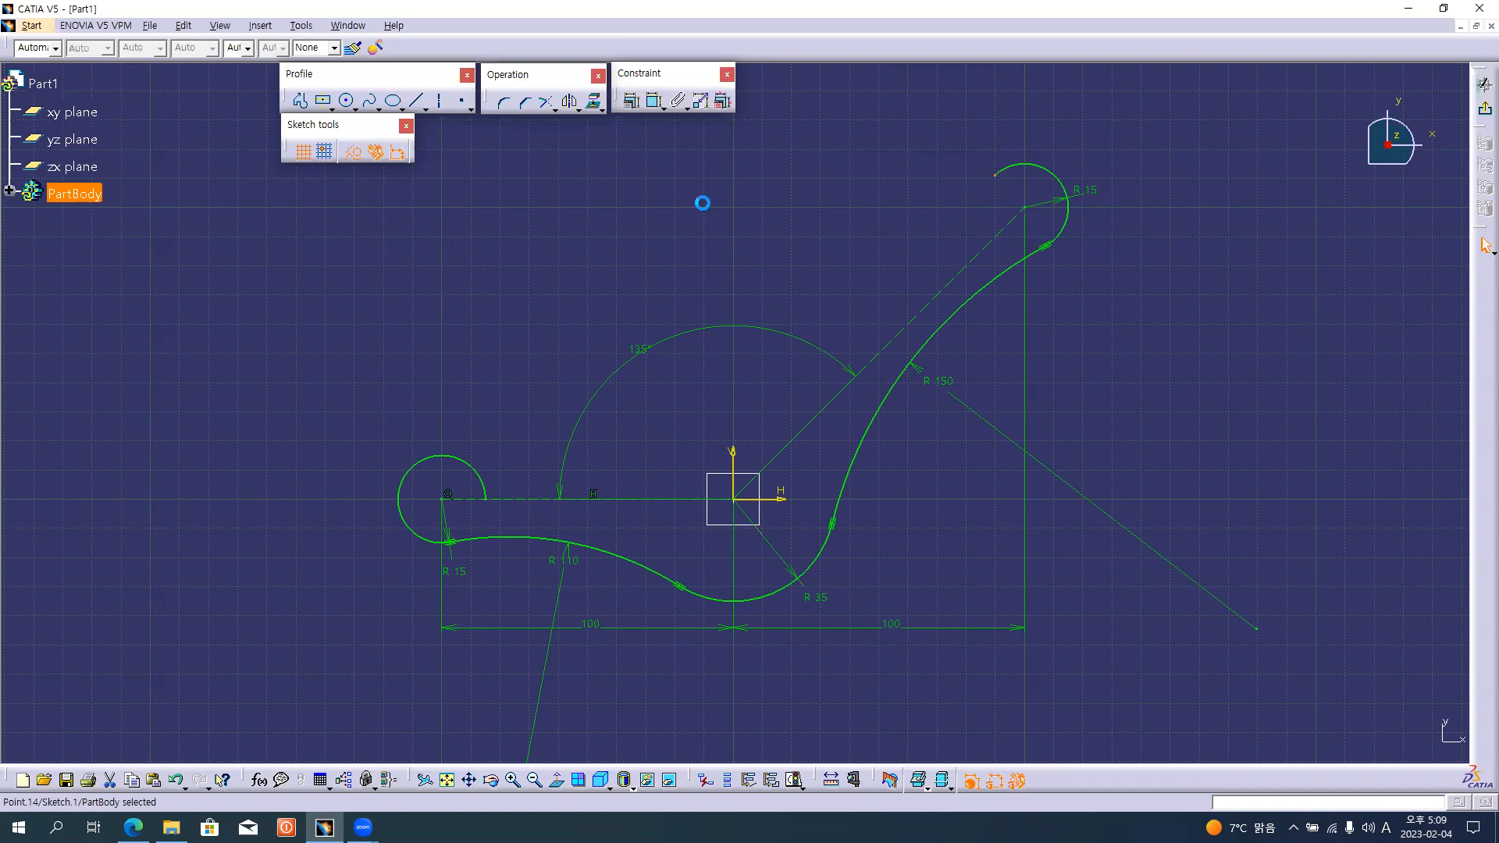
Draw a two-segment profile from the horizontal arm's end circle at (-100, 15) mm through (0, 15) mm to the upper end arc's open end.
click(300, 100)
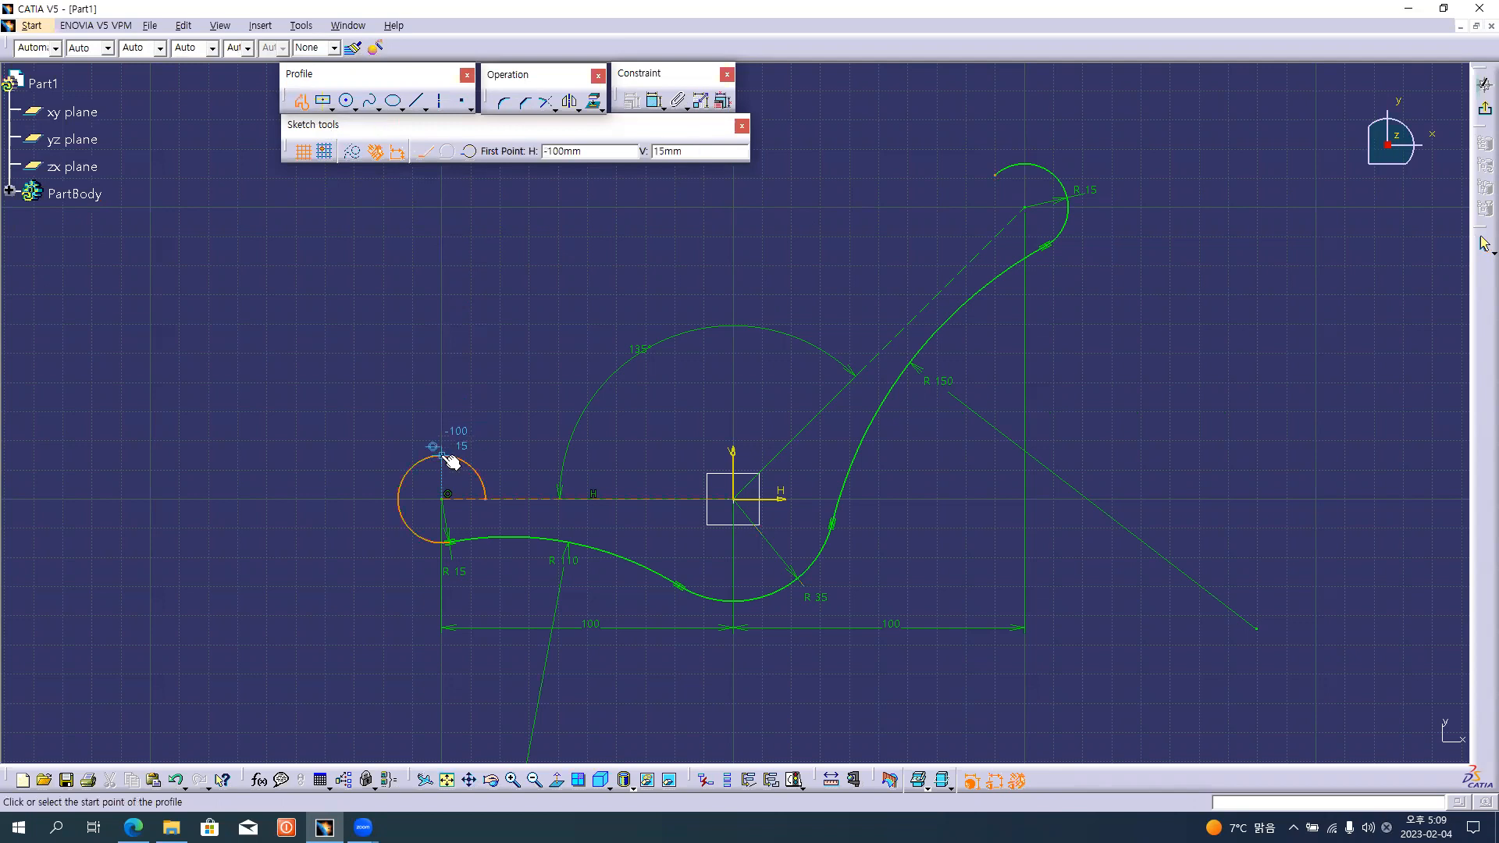
click(443, 456)
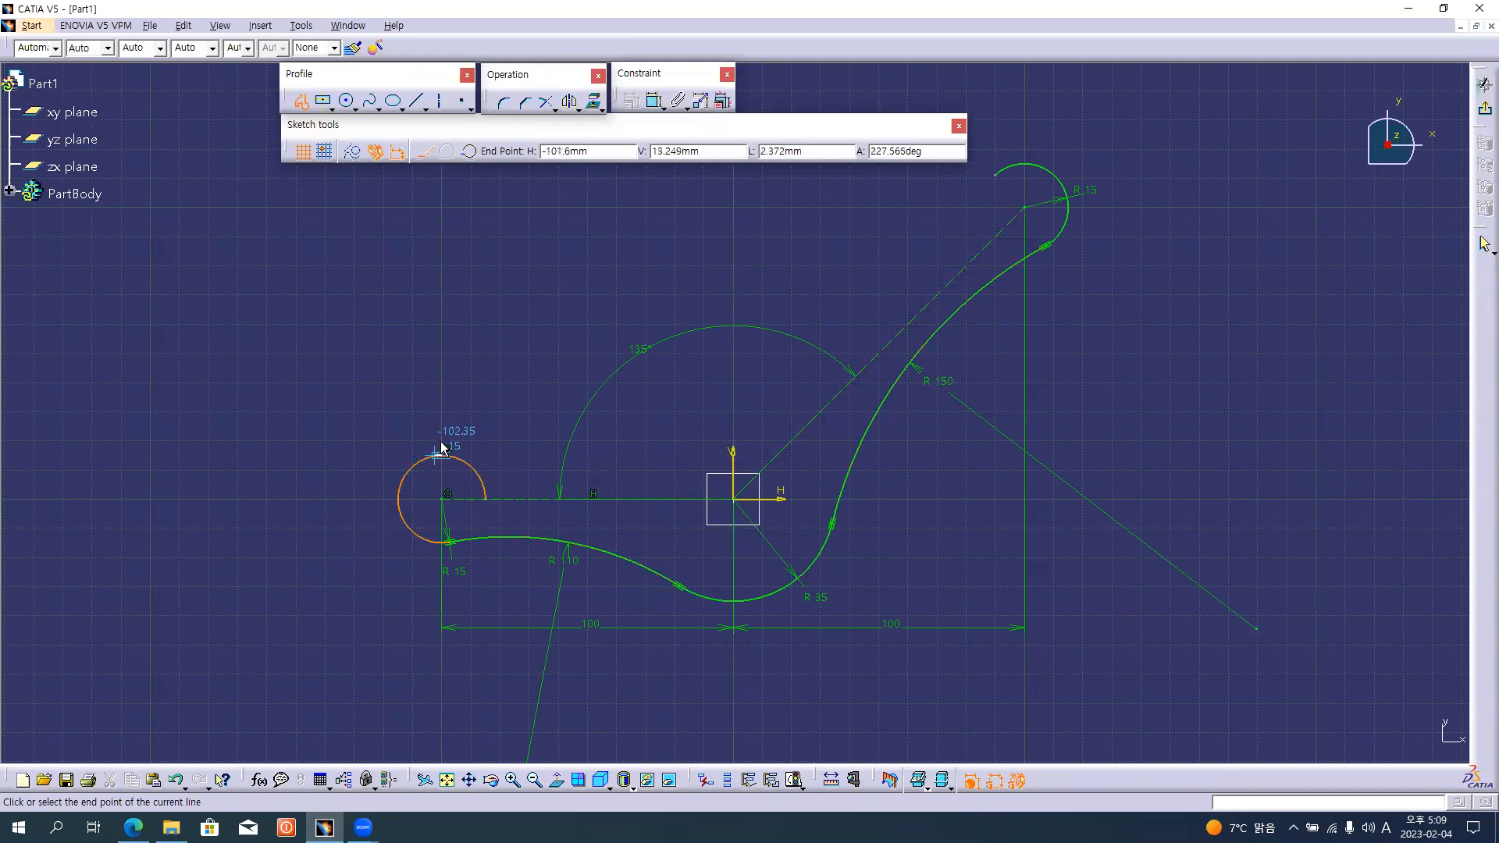
click(734, 454)
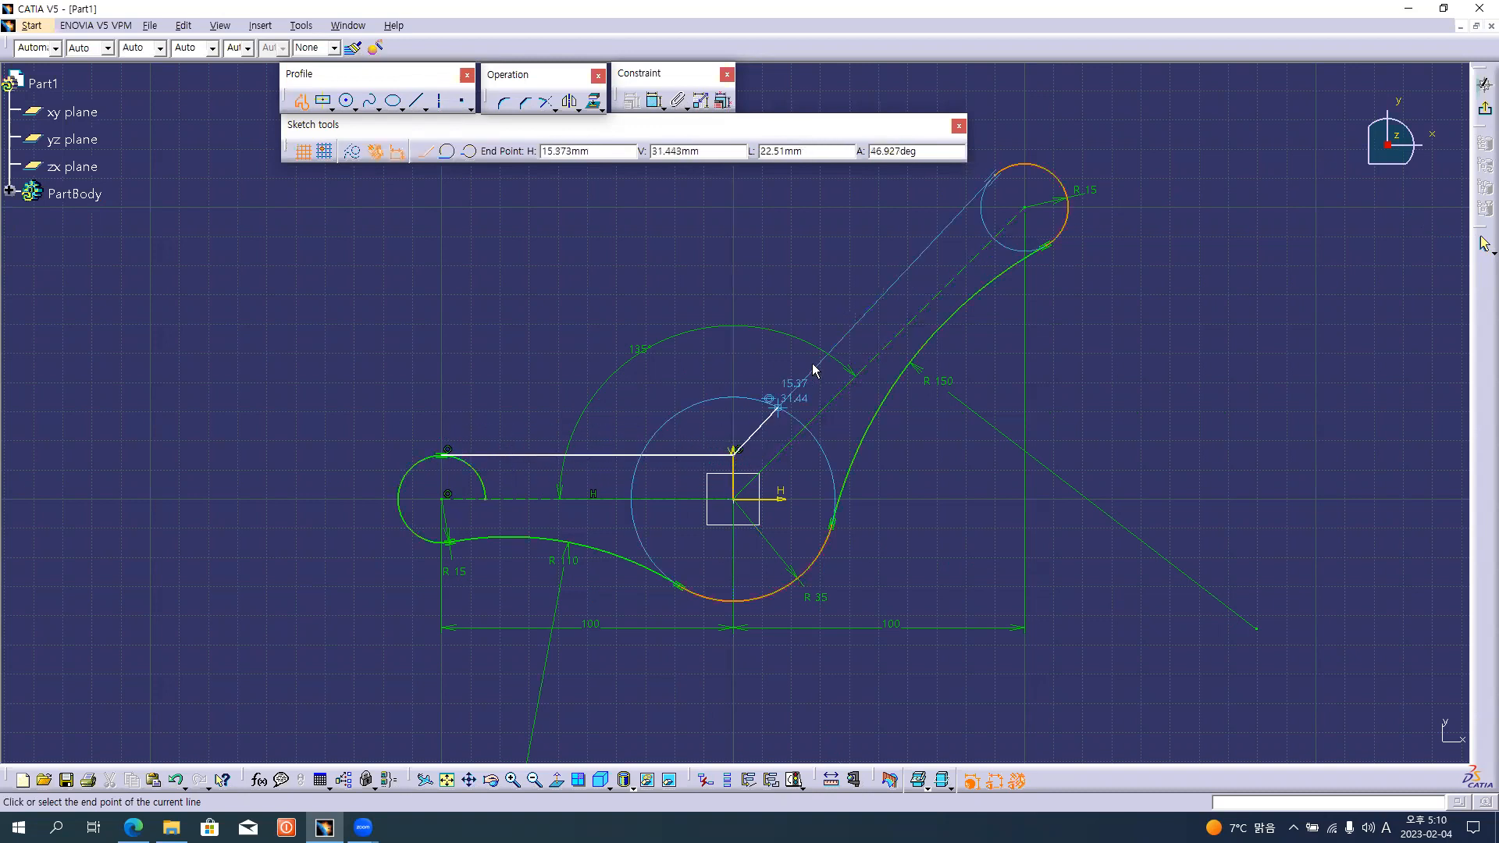
double_click(997, 174)
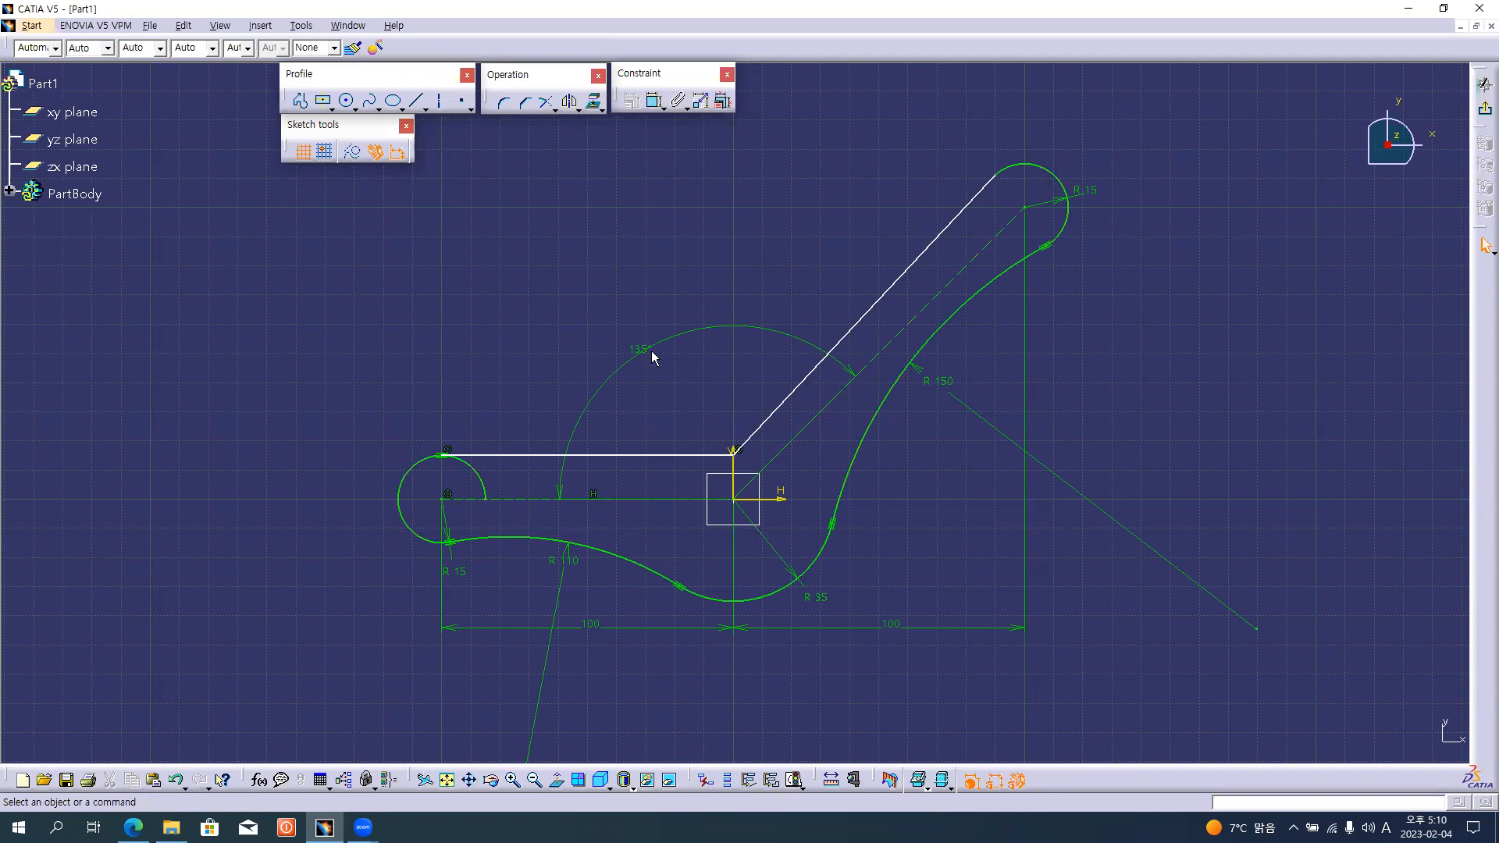
Compare the upper edges with the reference drawing, and test the lines' shared corner by moving it slightly and back near the vertical axis.
key(alt+Tab)
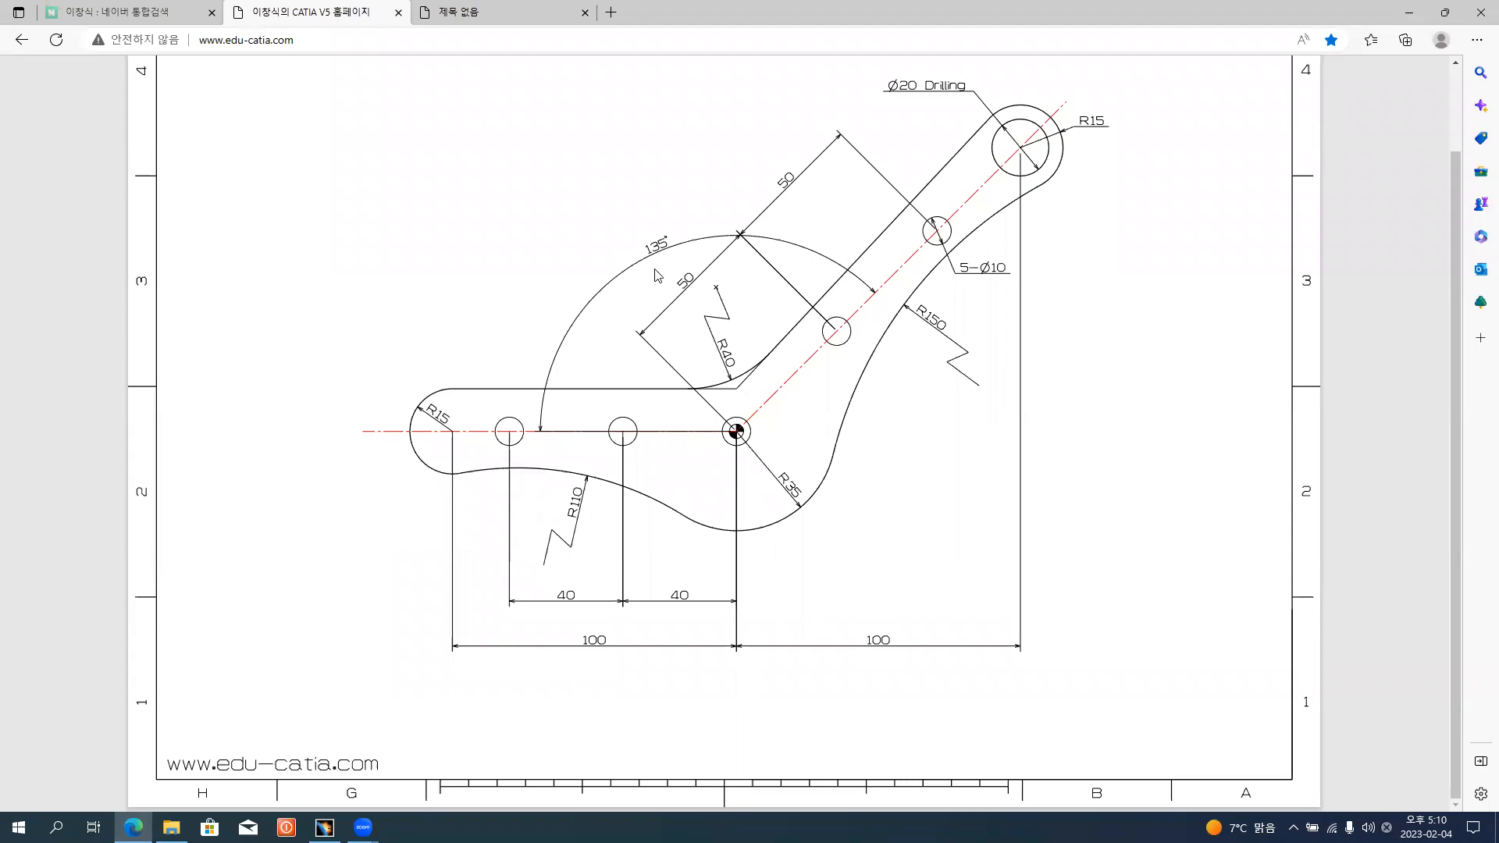
key(alt+Tab)
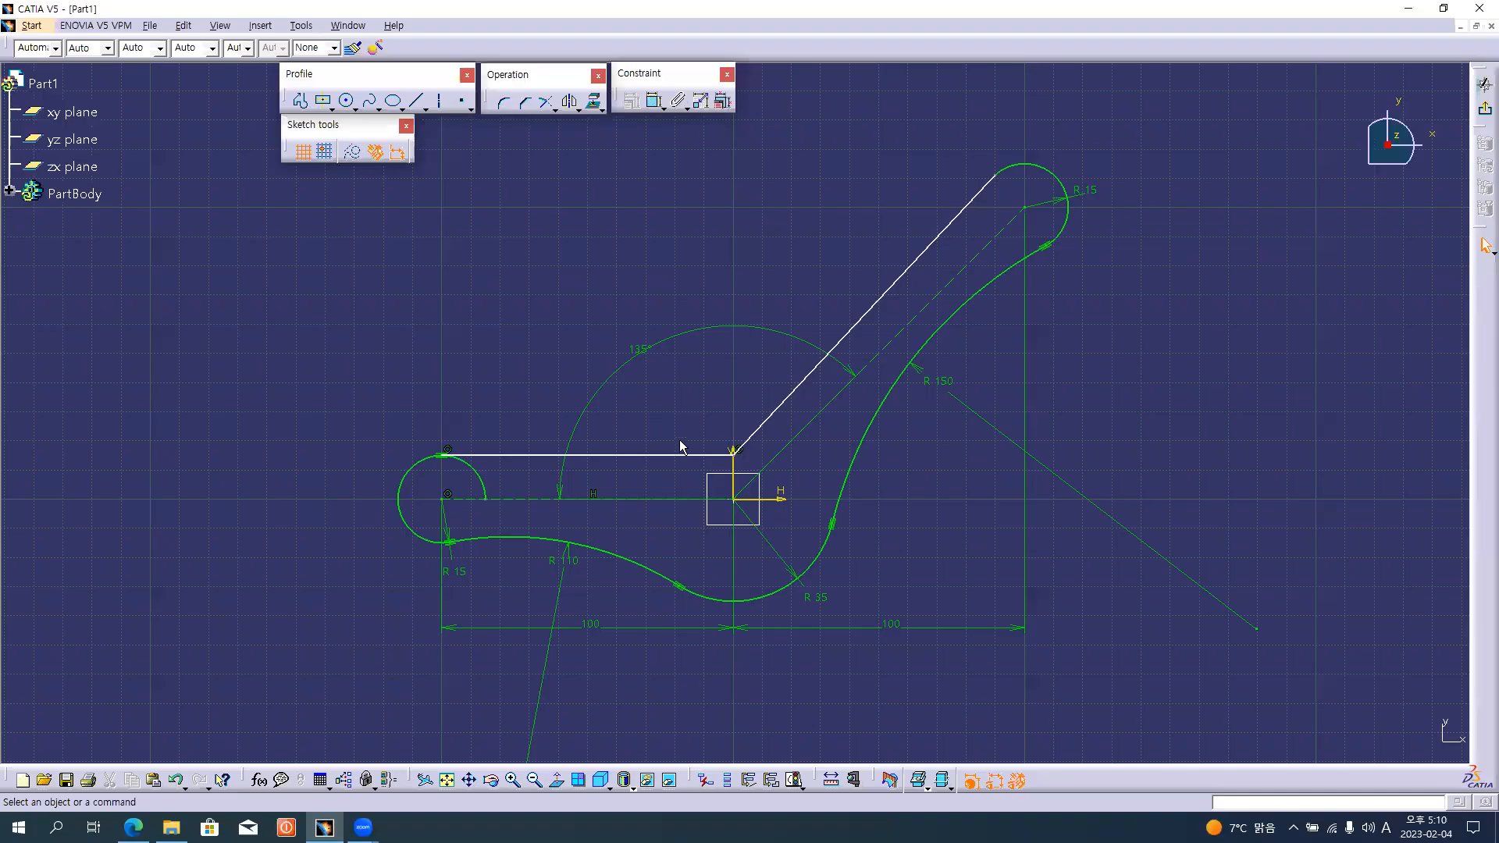
mouse_move(734, 451)
mouse_down()
mouse_move(731, 405)
mouse_move(731, 488)
mouse_move(738, 435)
mouse_move(740, 463)
mouse_up()
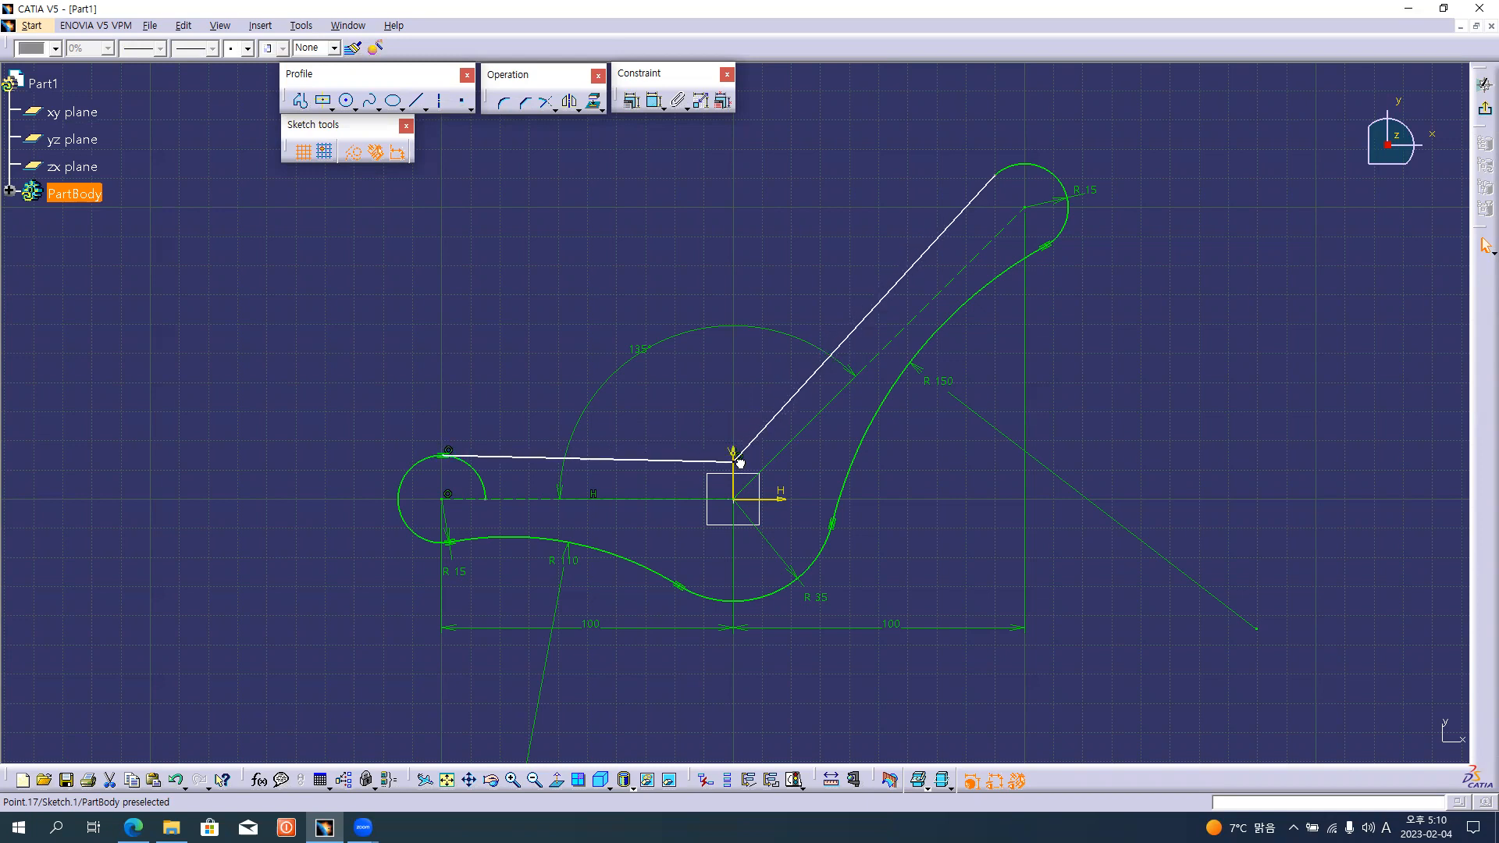
mouse_move(740, 463)
mouse_down()
mouse_move(740, 421)
mouse_move(734, 452)
mouse_up()
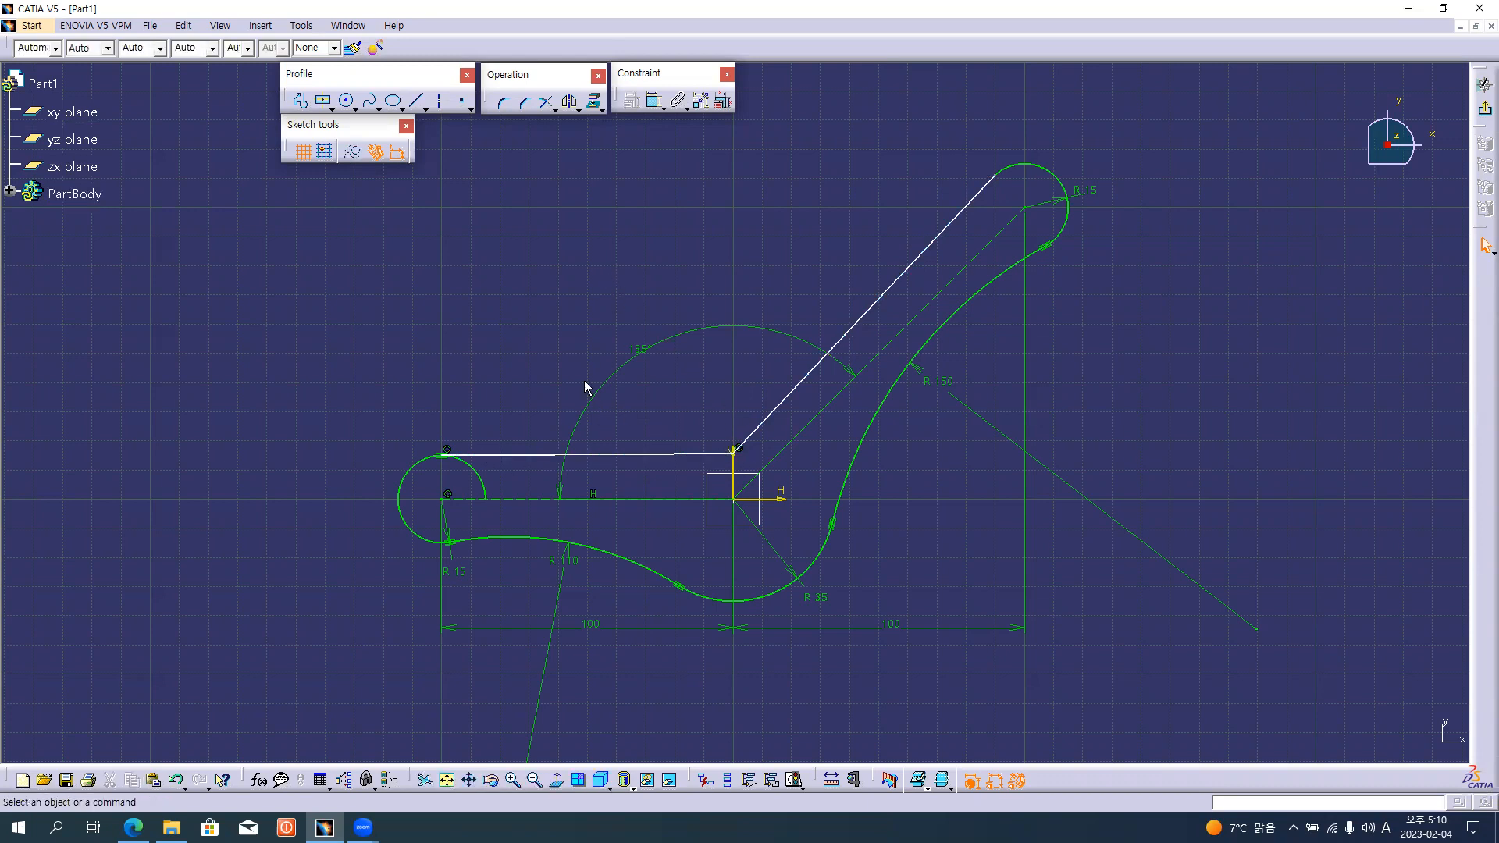
Constrain the upper edge line of the horizontal arm to be horizontal.
key(alt+Tab)
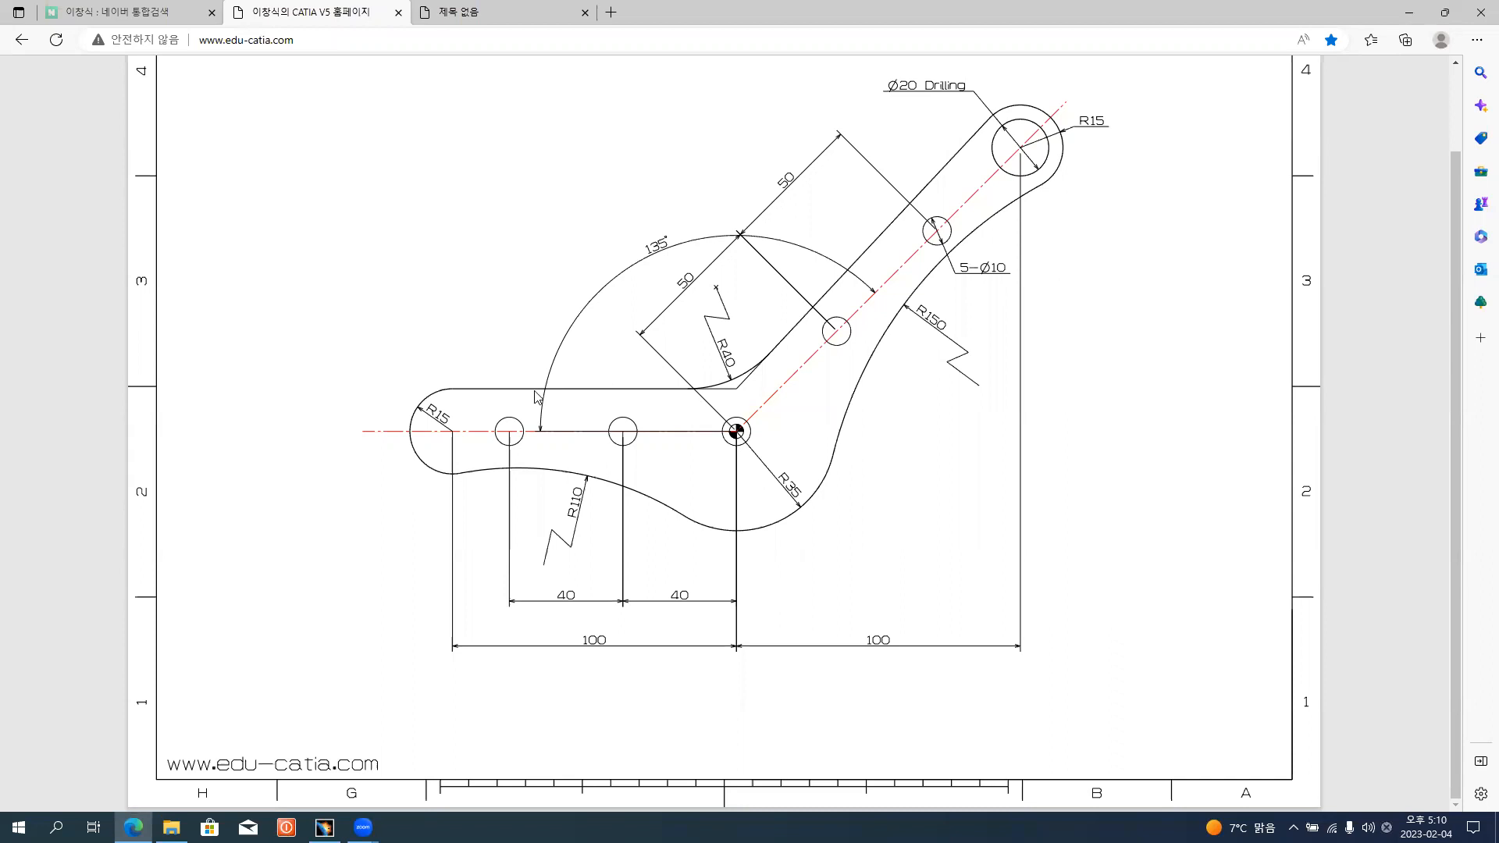
key(alt+Tab)
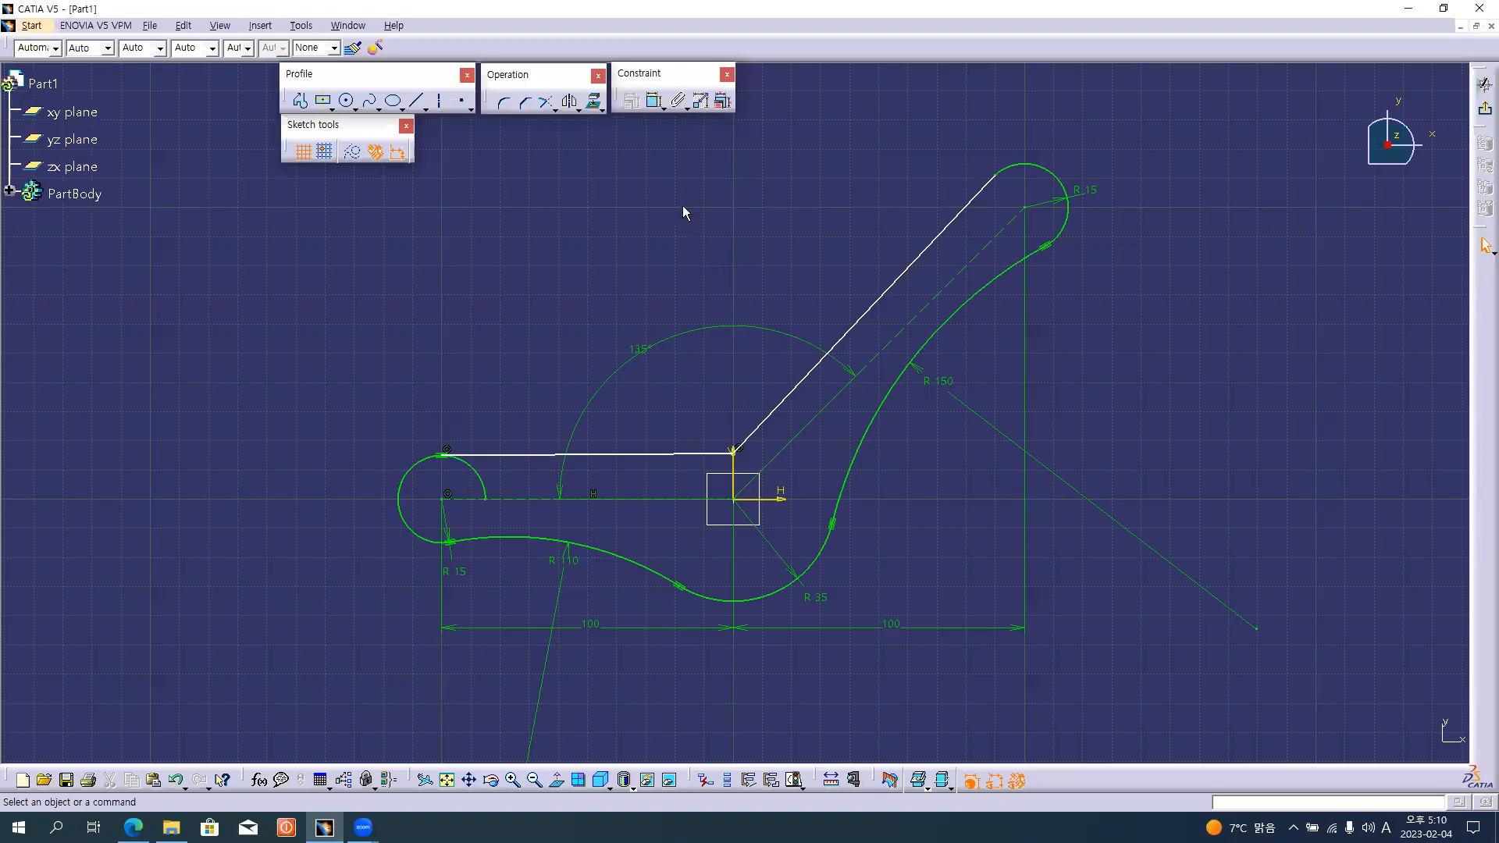
click(651, 102)
click(582, 455)
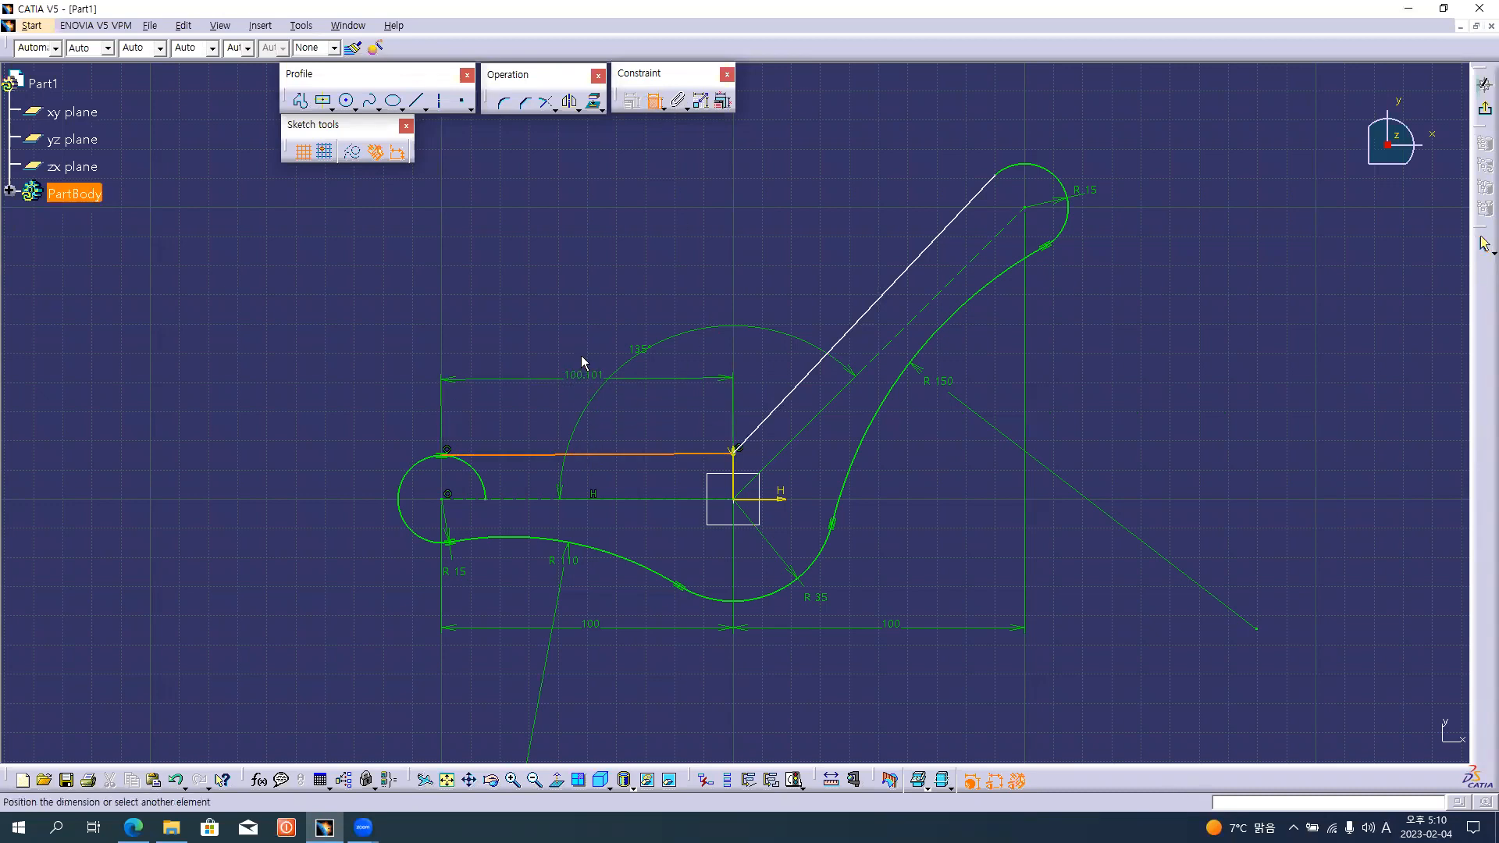
right_click(578, 285)
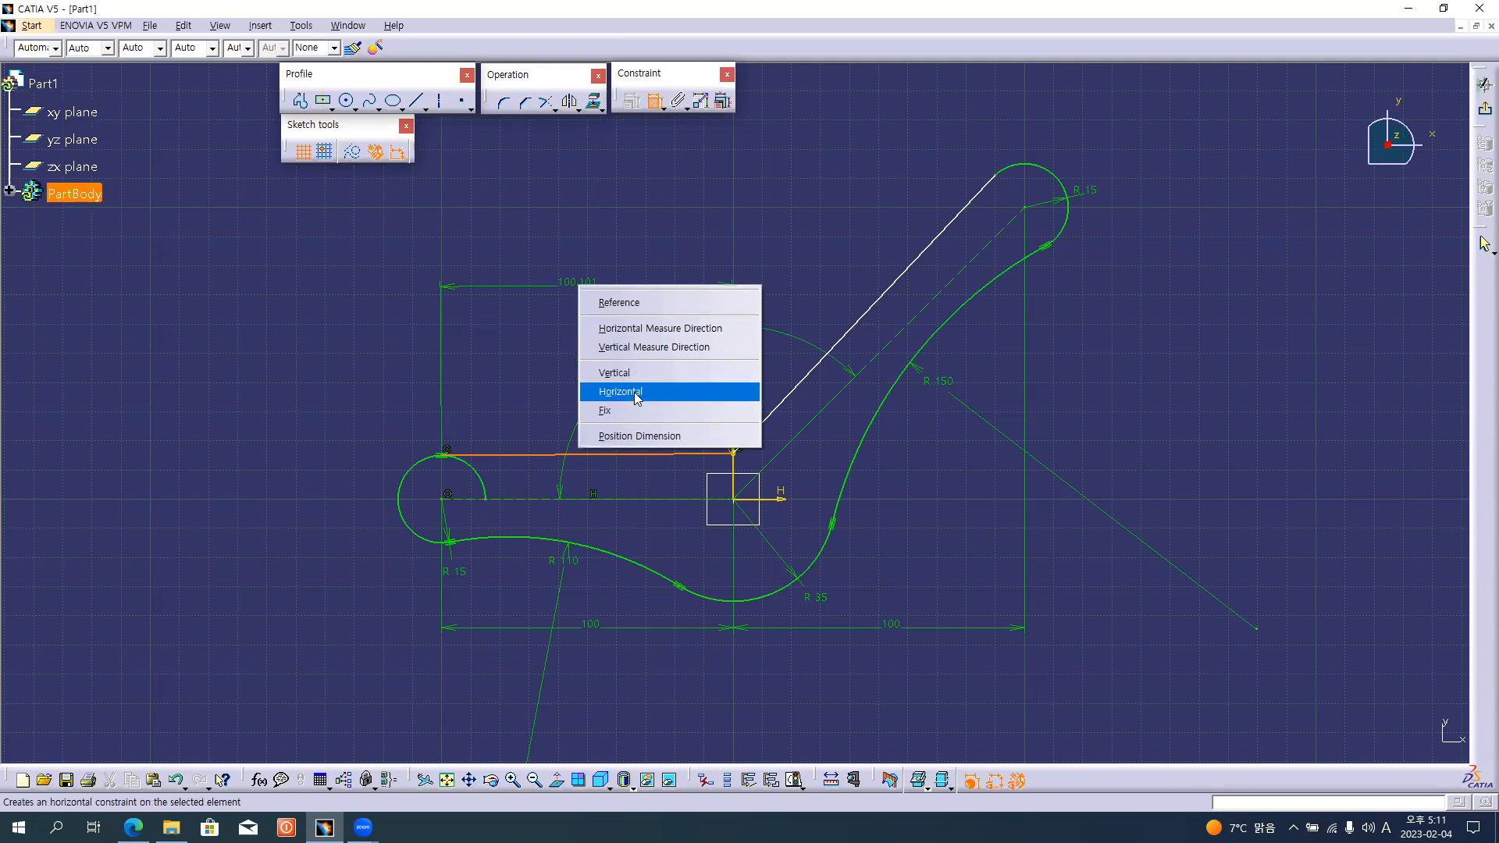
click(637, 399)
Test the freedom of the inclined edge by moving its endpoint back and forth along the upper end arc.
middle_drag(973, 244, 946, 309)
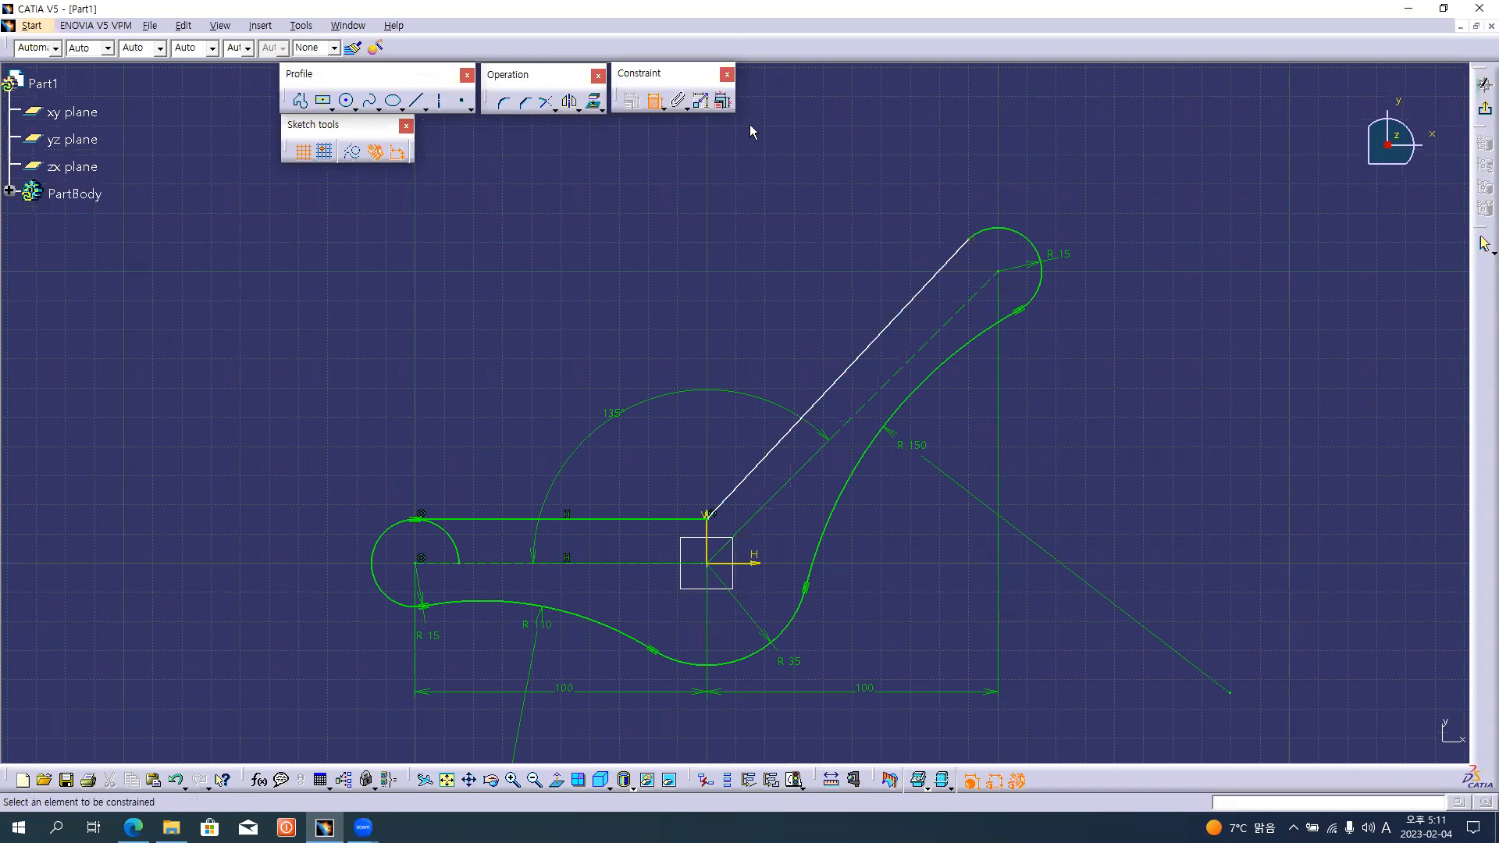
click(654, 100)
mouse_move(981, 247)
mouse_down()
mouse_move(968, 279)
mouse_move(995, 247)
mouse_move(1064, 265)
mouse_move(1047, 245)
mouse_move(981, 246)
mouse_move(972, 289)
mouse_move(1010, 224)
mouse_move(1038, 245)
mouse_move(994, 234)
mouse_move(964, 258)
mouse_move(965, 246)
mouse_up()
click(963, 290)
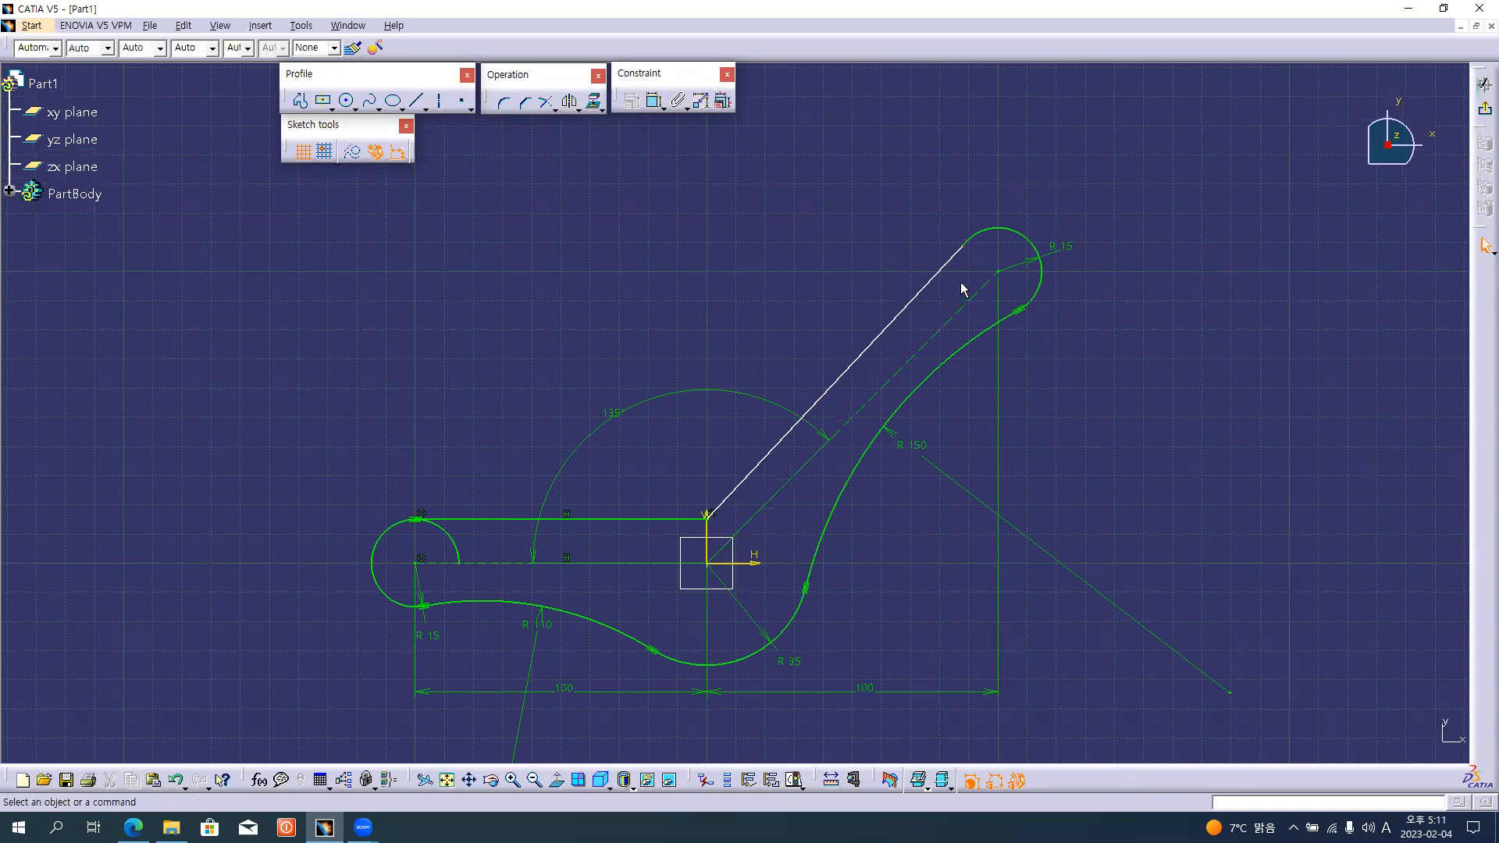
mouse_move(971, 251)
mouse_down()
mouse_move(1027, 226)
mouse_move(968, 245)
mouse_move(962, 261)
mouse_move(1014, 248)
mouse_move(962, 276)
mouse_move(971, 252)
mouse_move(954, 259)
mouse_up()
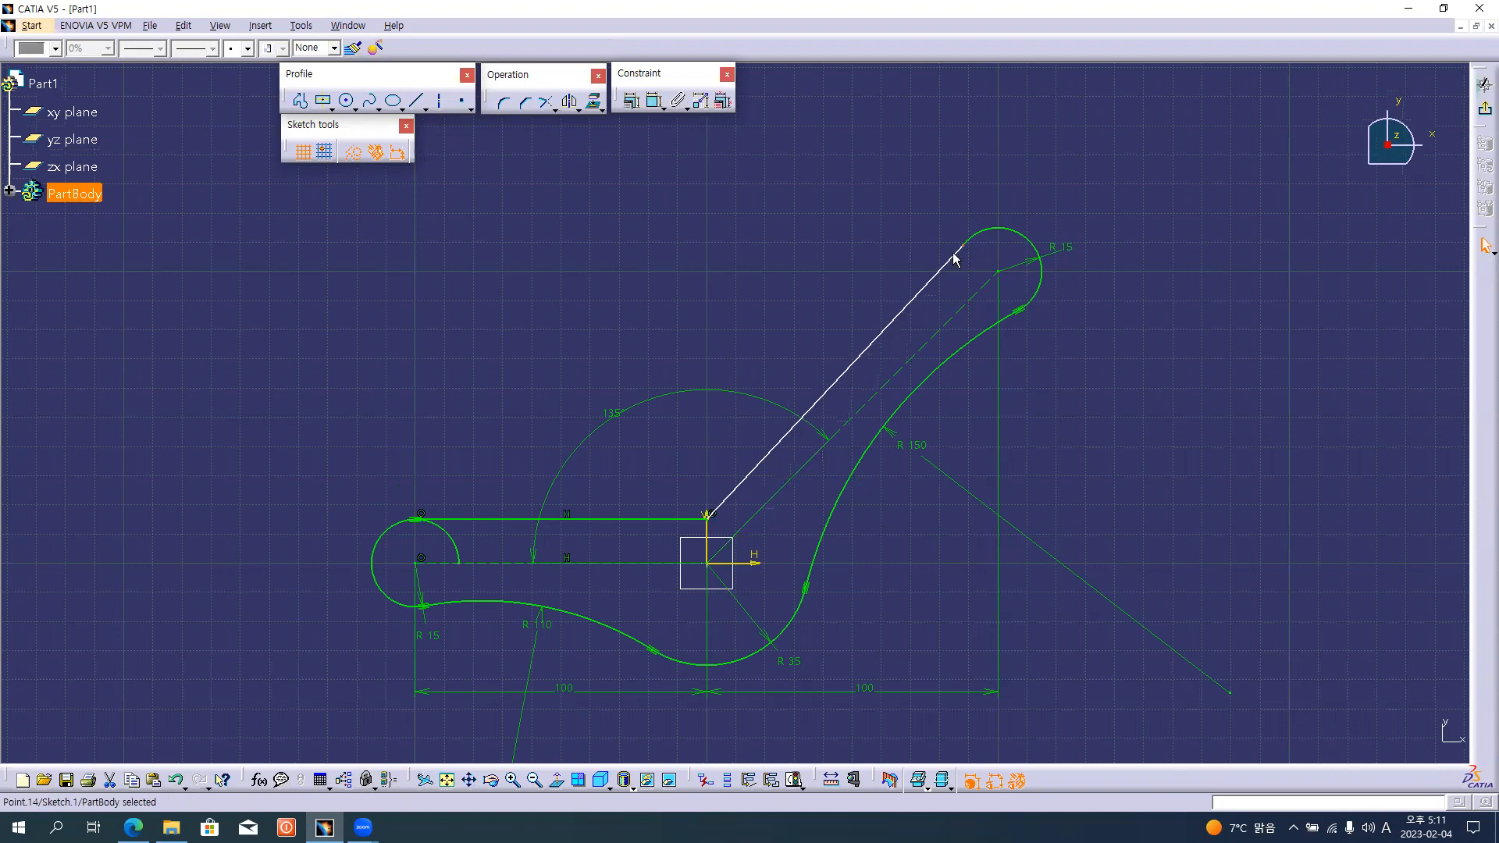
click(923, 213)
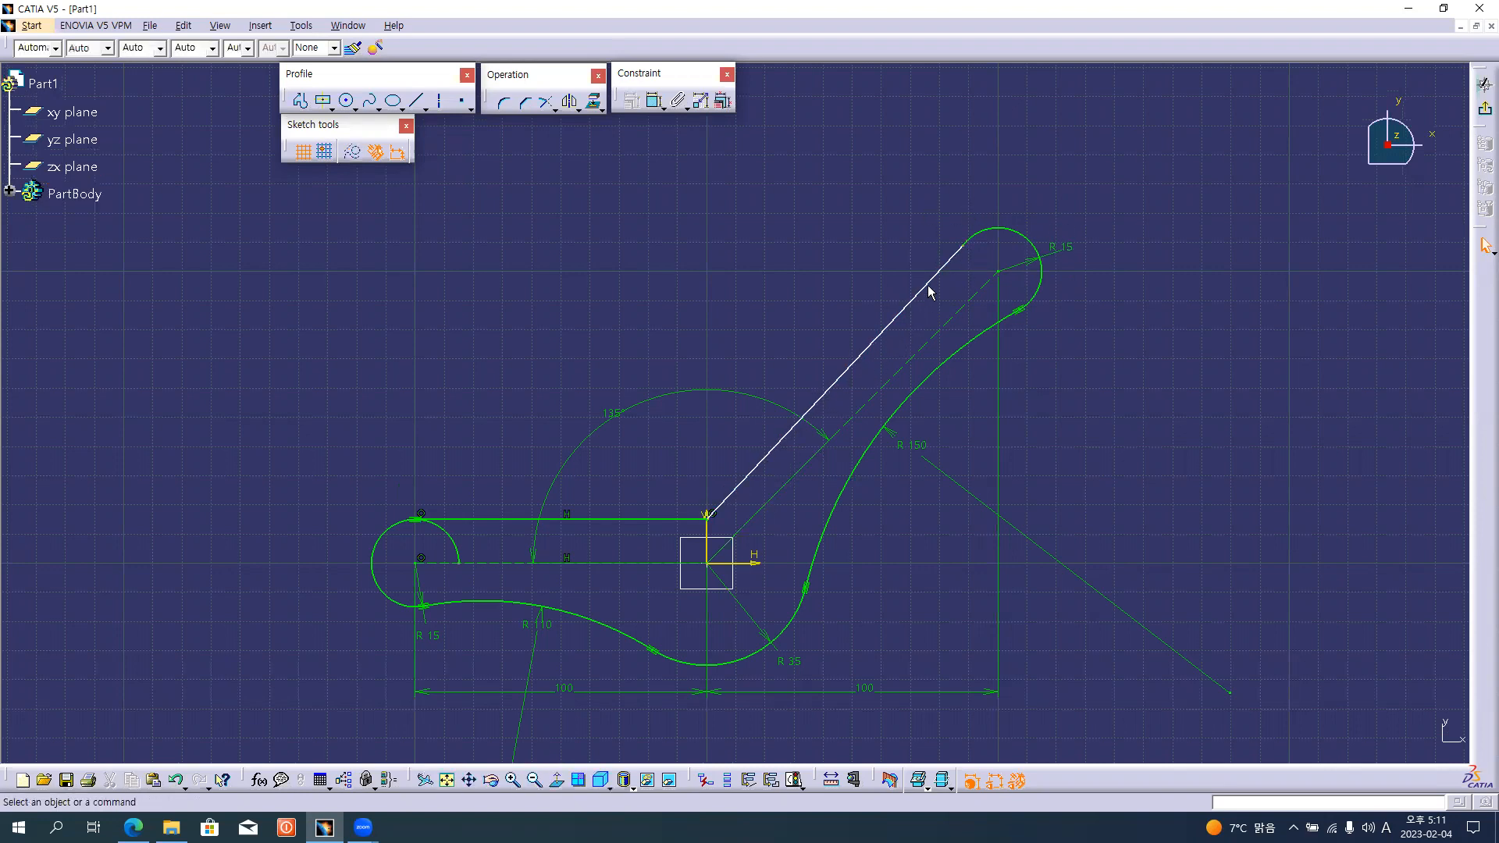
click(960, 253)
click(961, 280)
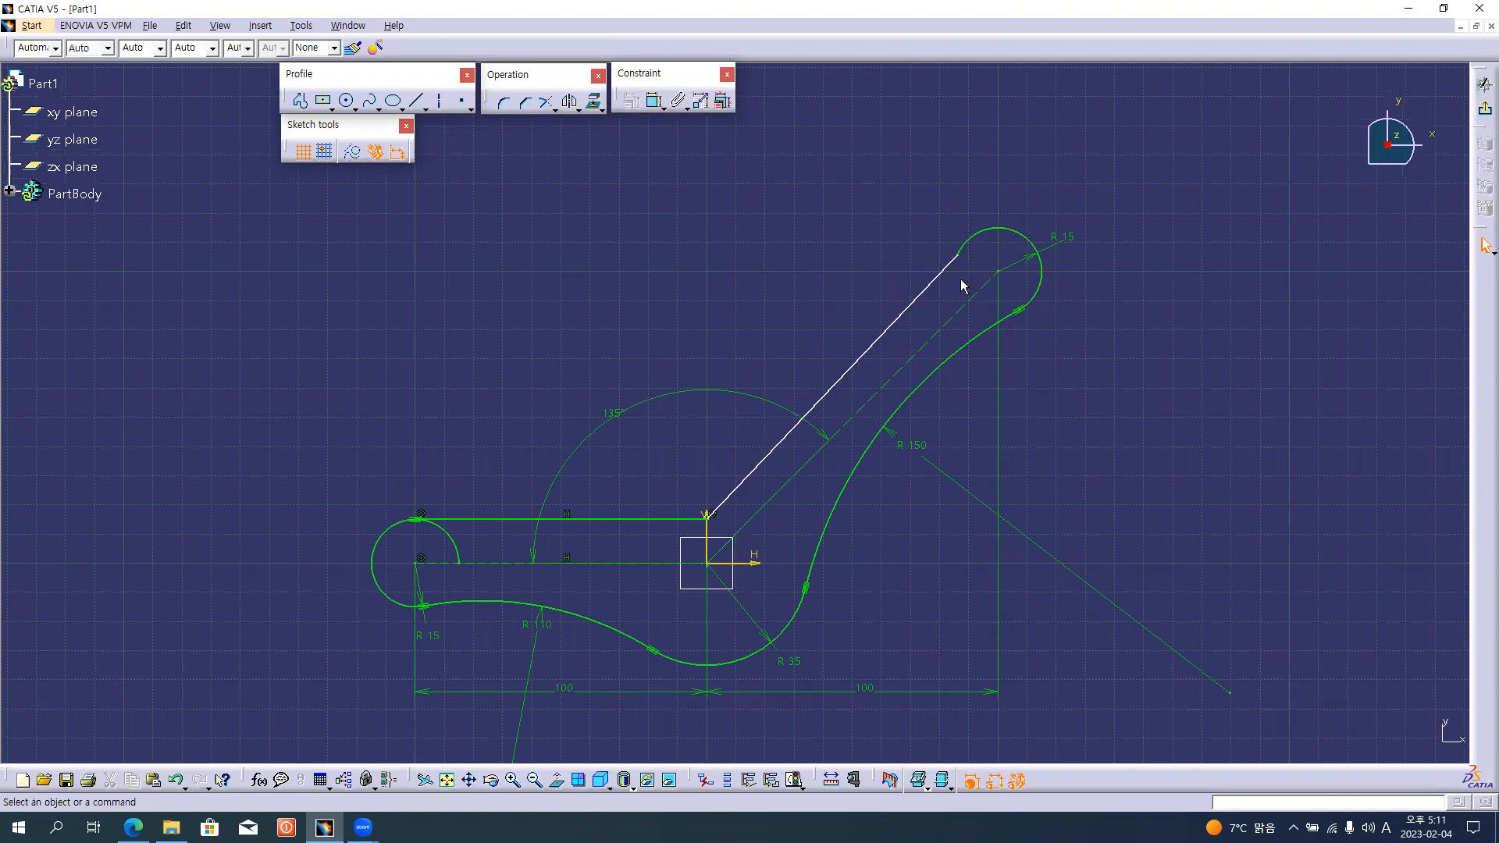
Add a tangency constraint between the inclined upper edge line and the upper end arc.
key(alt+Tab)
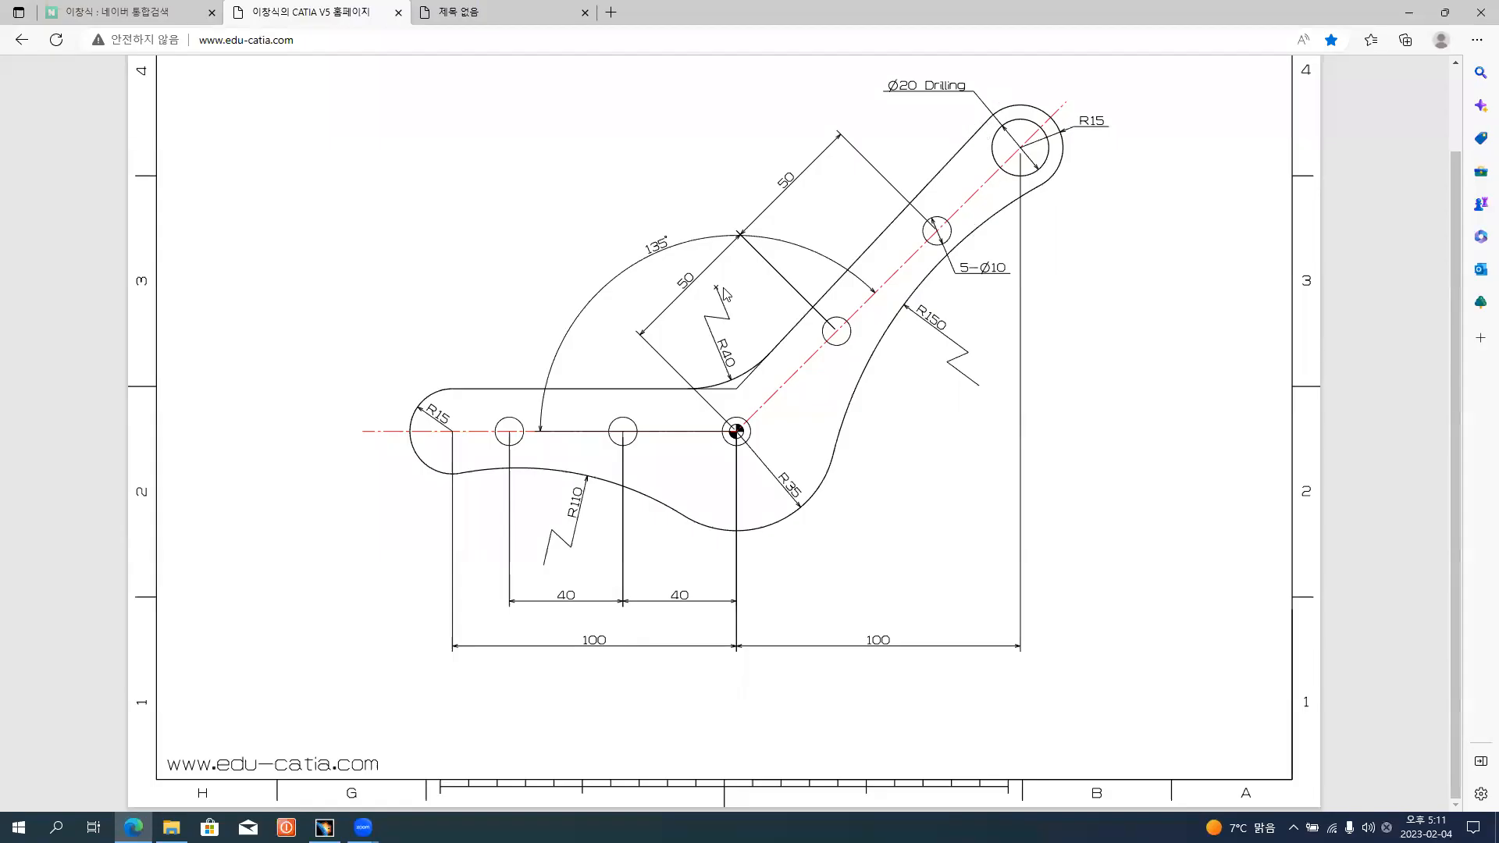
key(alt+Tab)
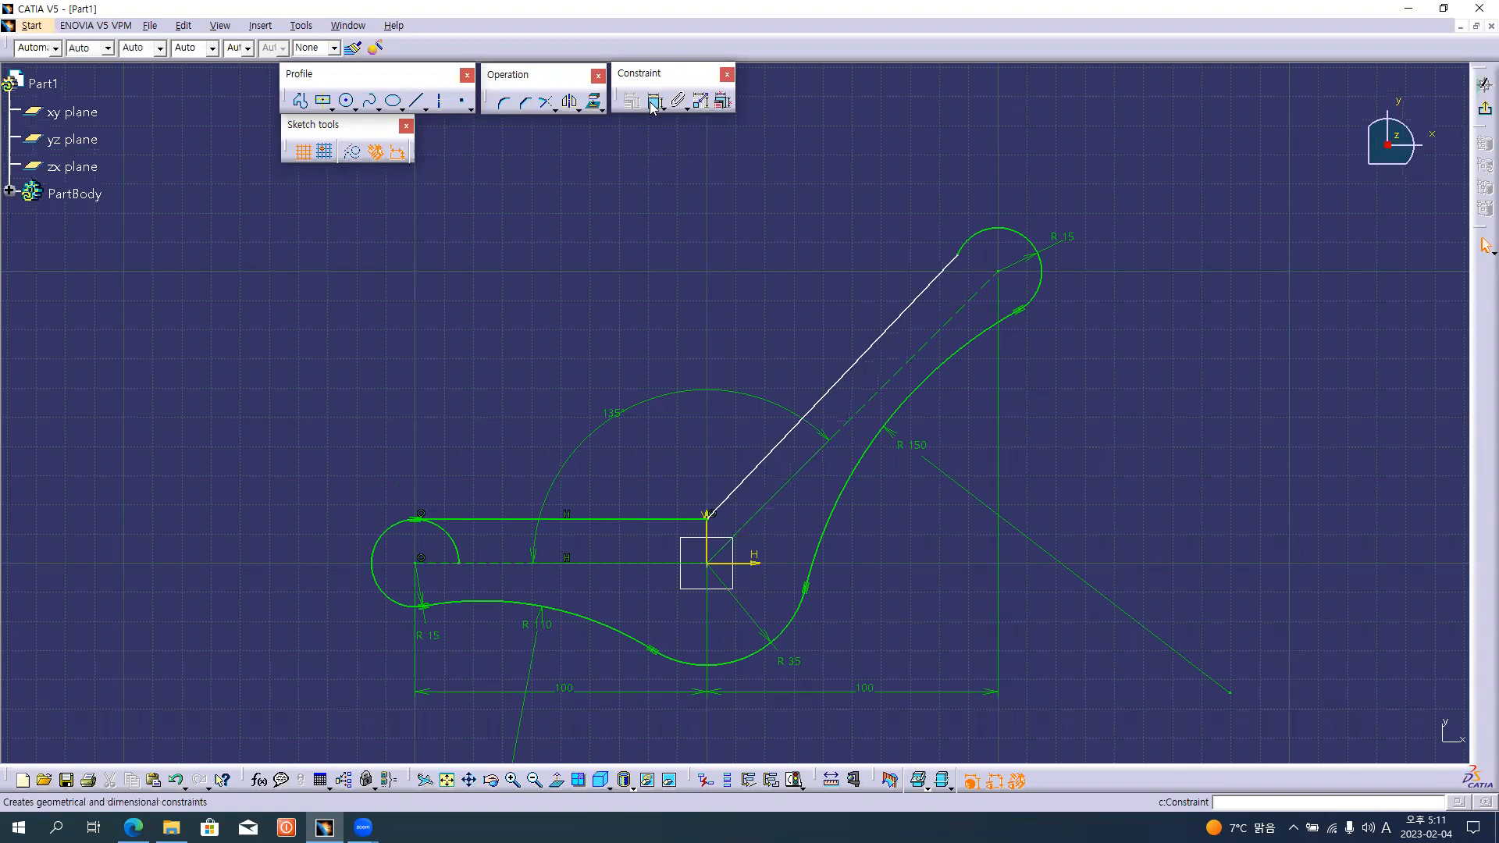
click(652, 103)
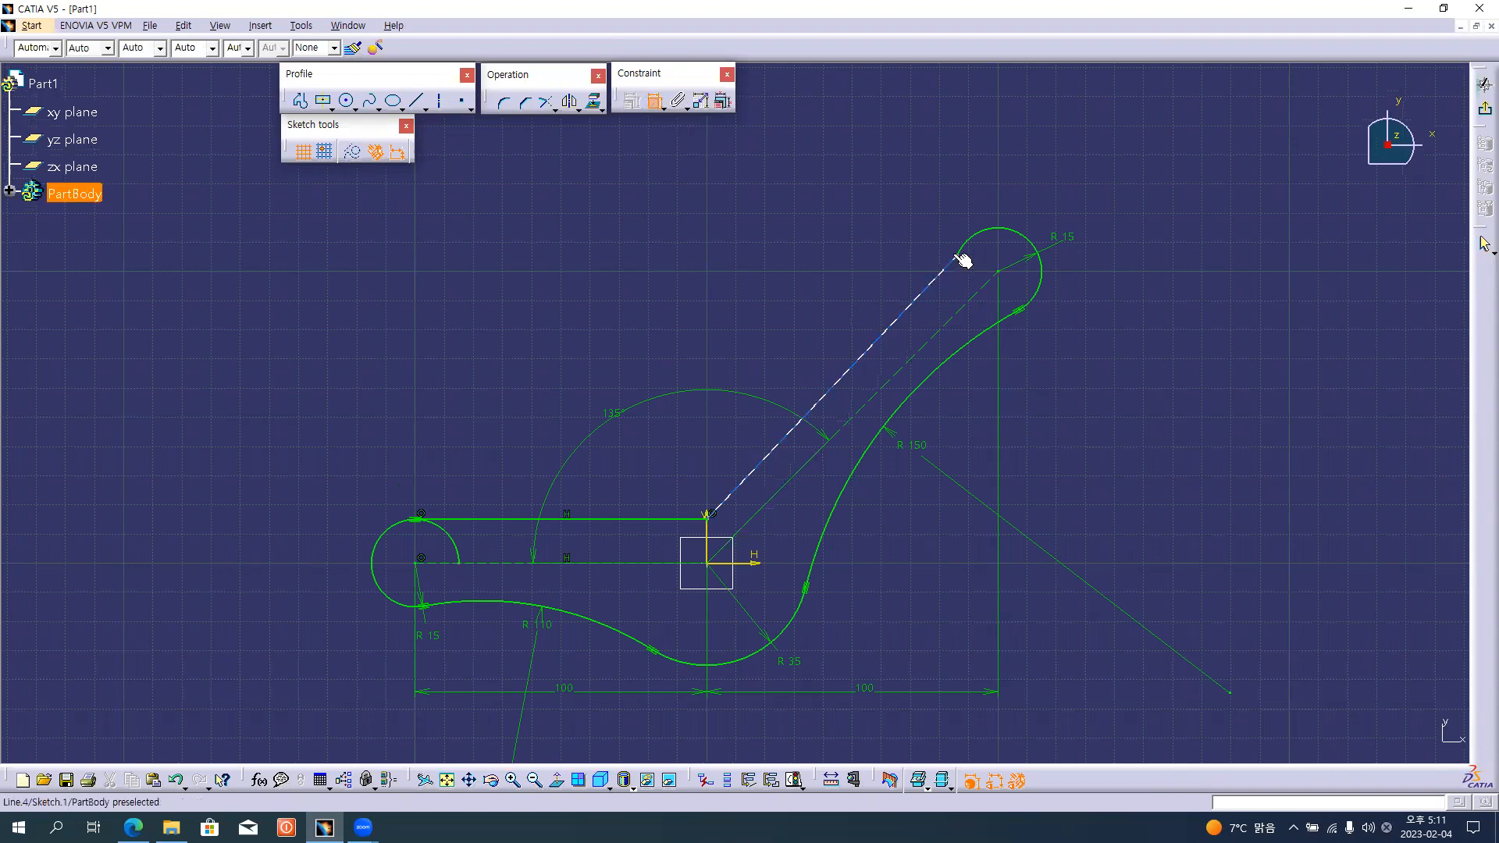
click(923, 294)
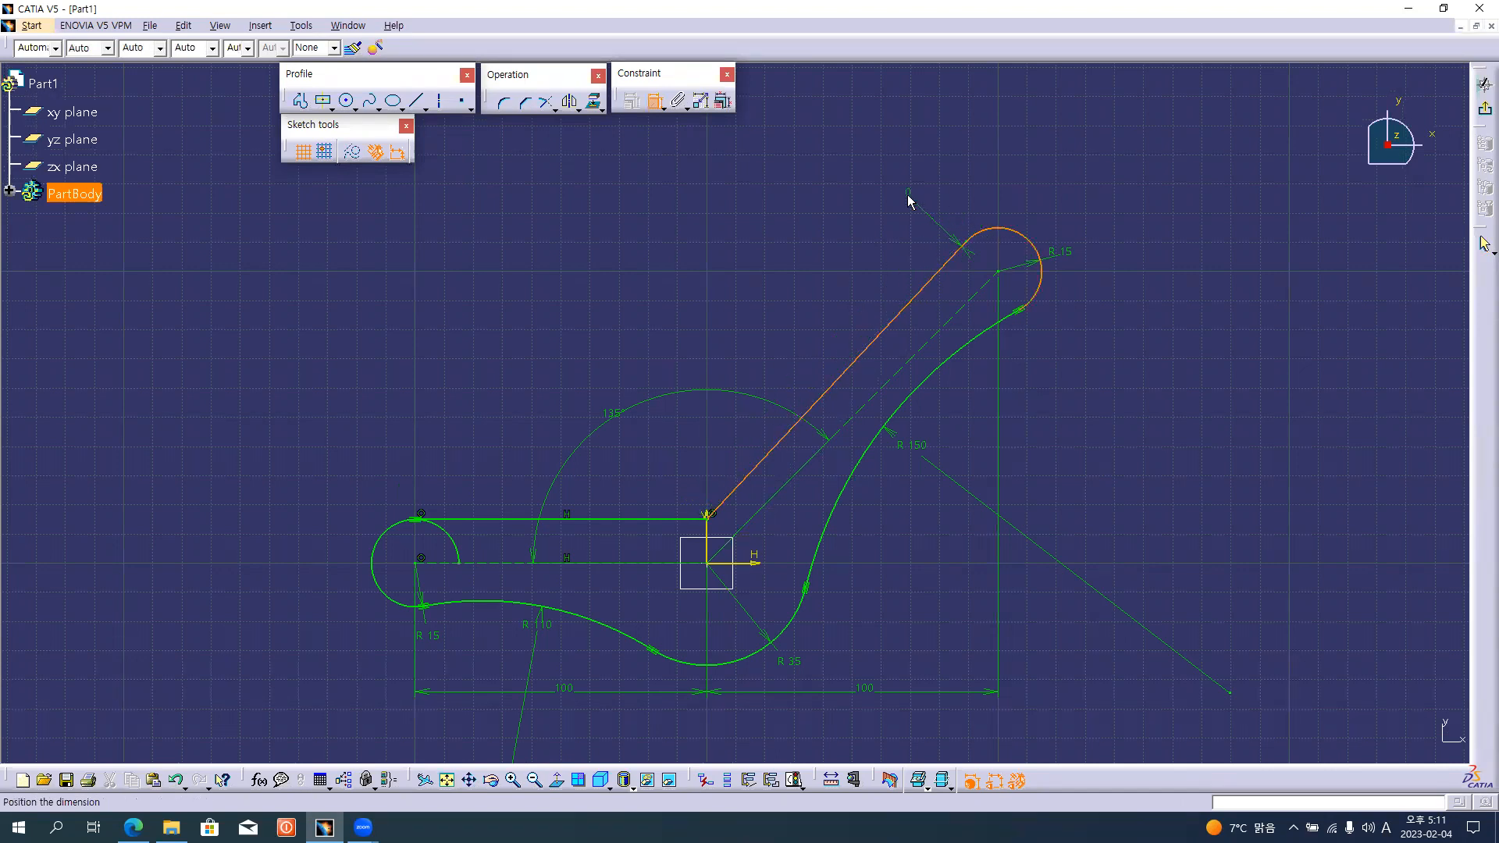
right_click(836, 210)
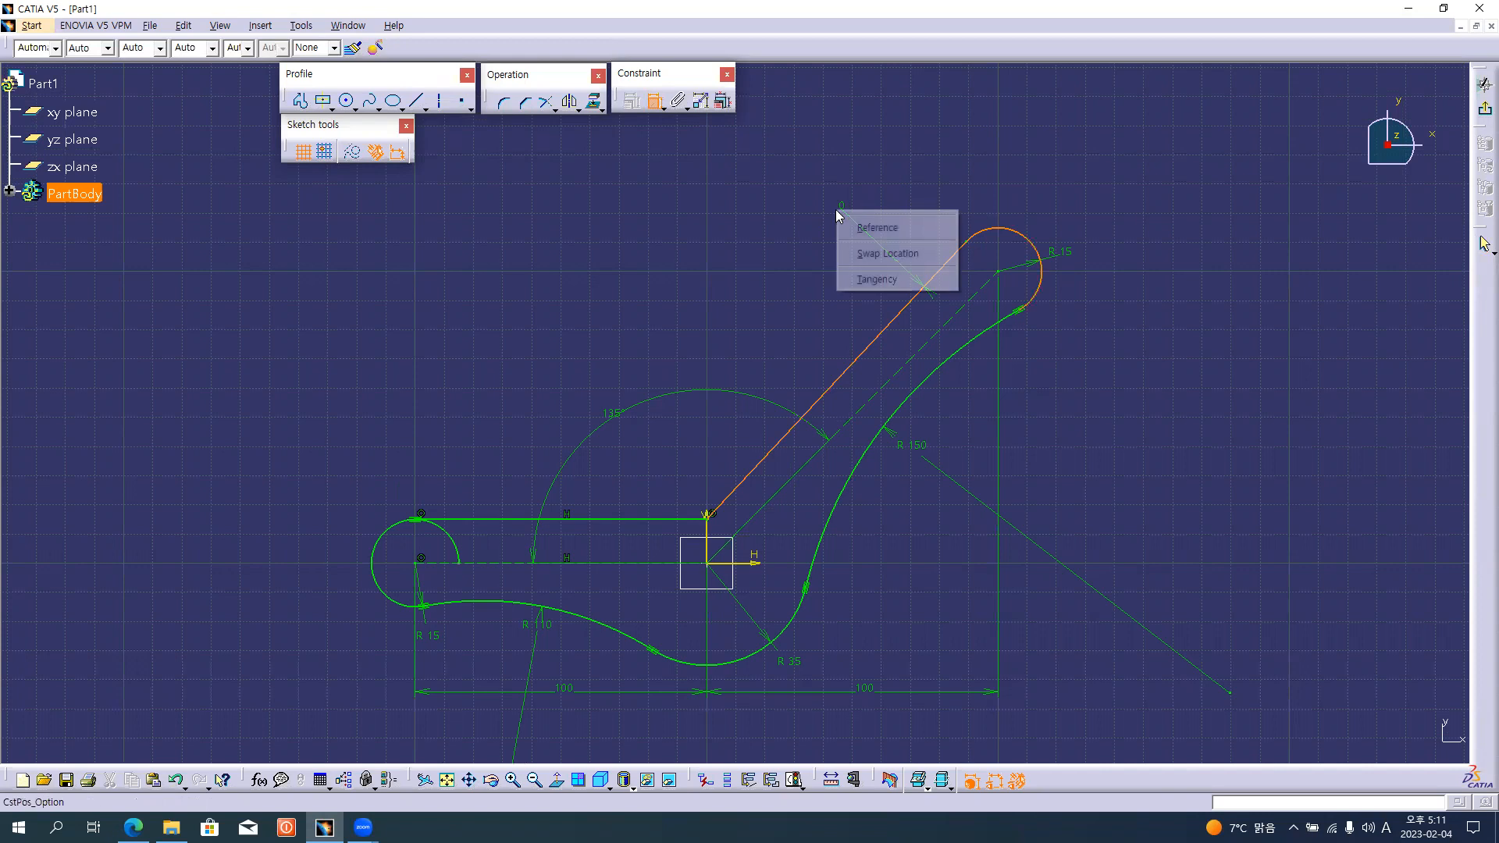
click(881, 280)
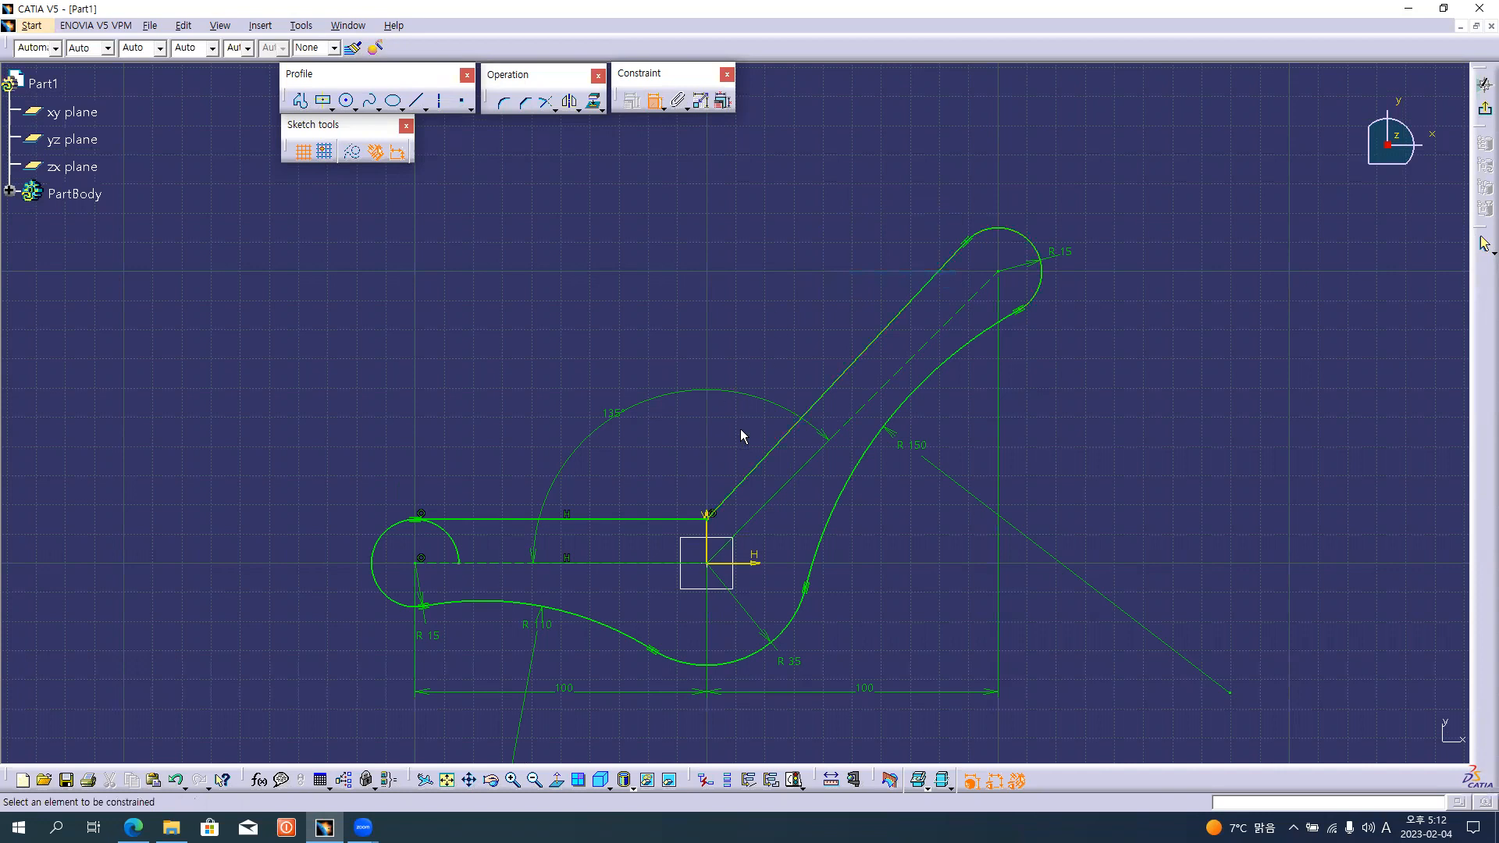
Trim away the excess arc inside the horizontal arm's rounded end and move its radius dimension outside the profile.
middle_drag(762, 406, 768, 269)
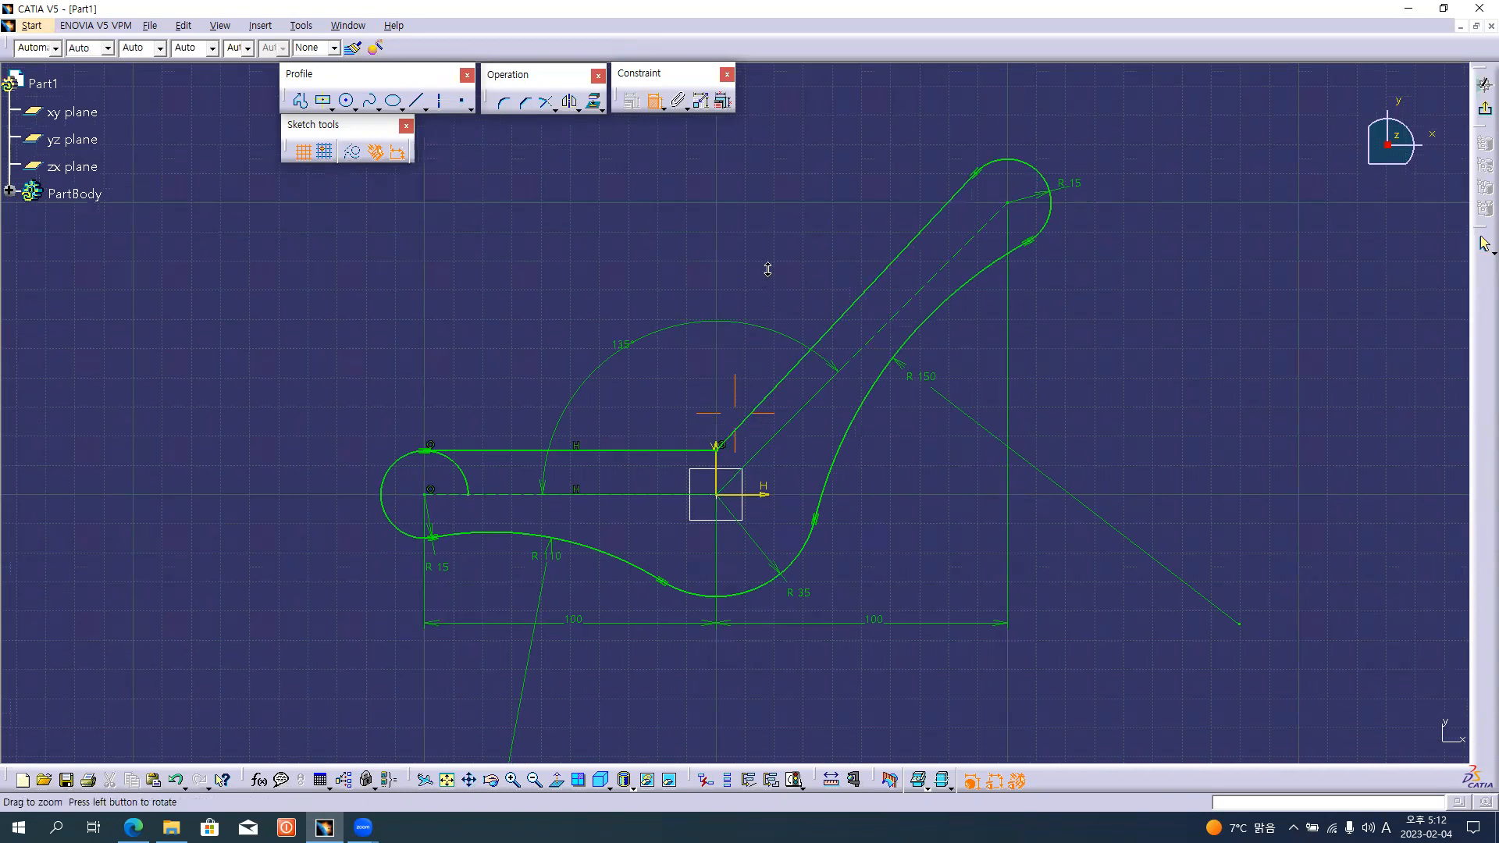
middle_drag(538, 225, 537, 223)
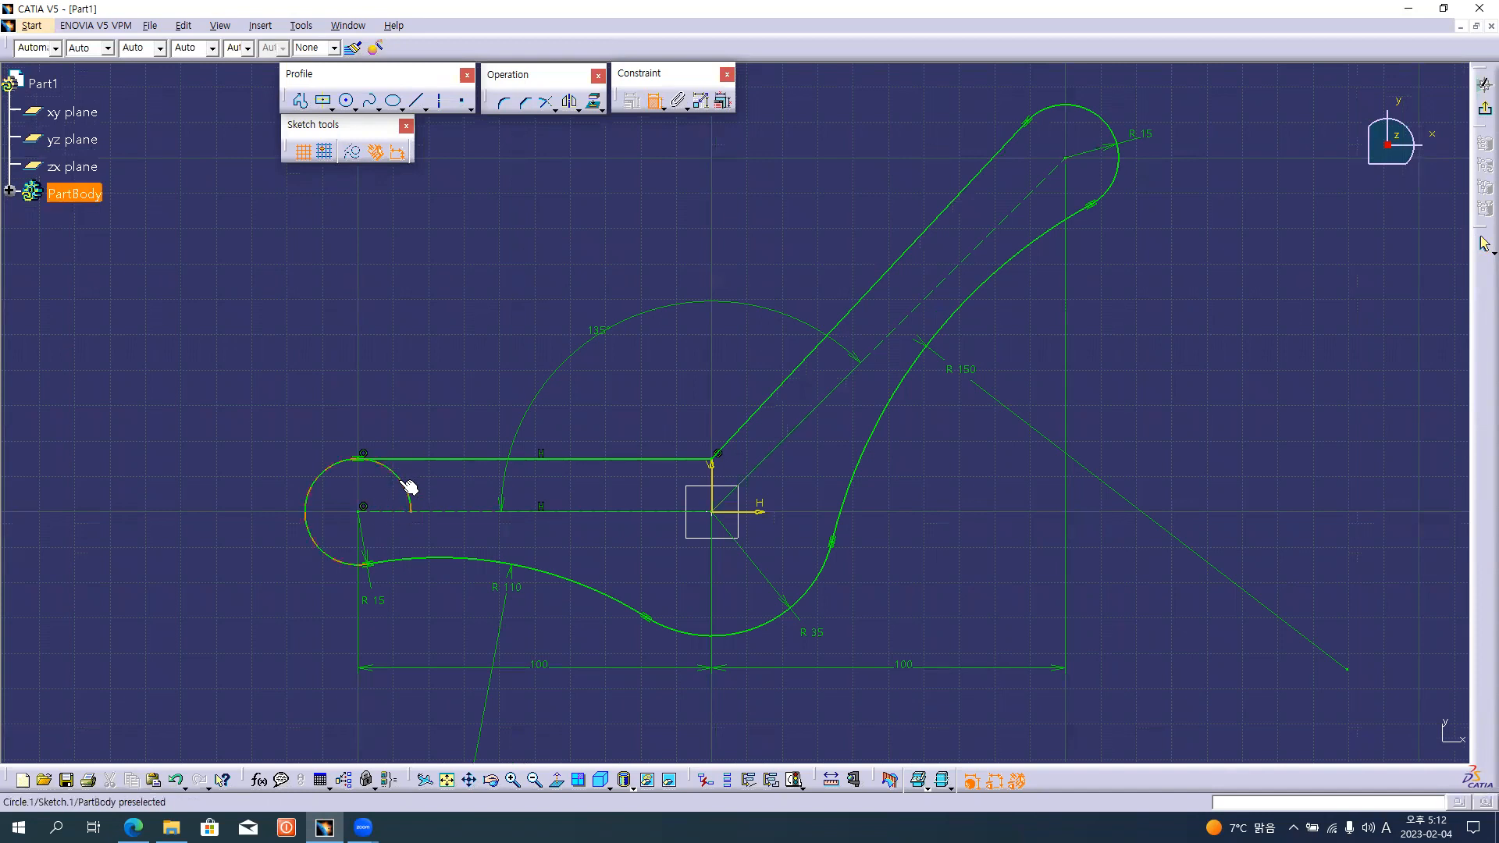
key(alt+Tab)
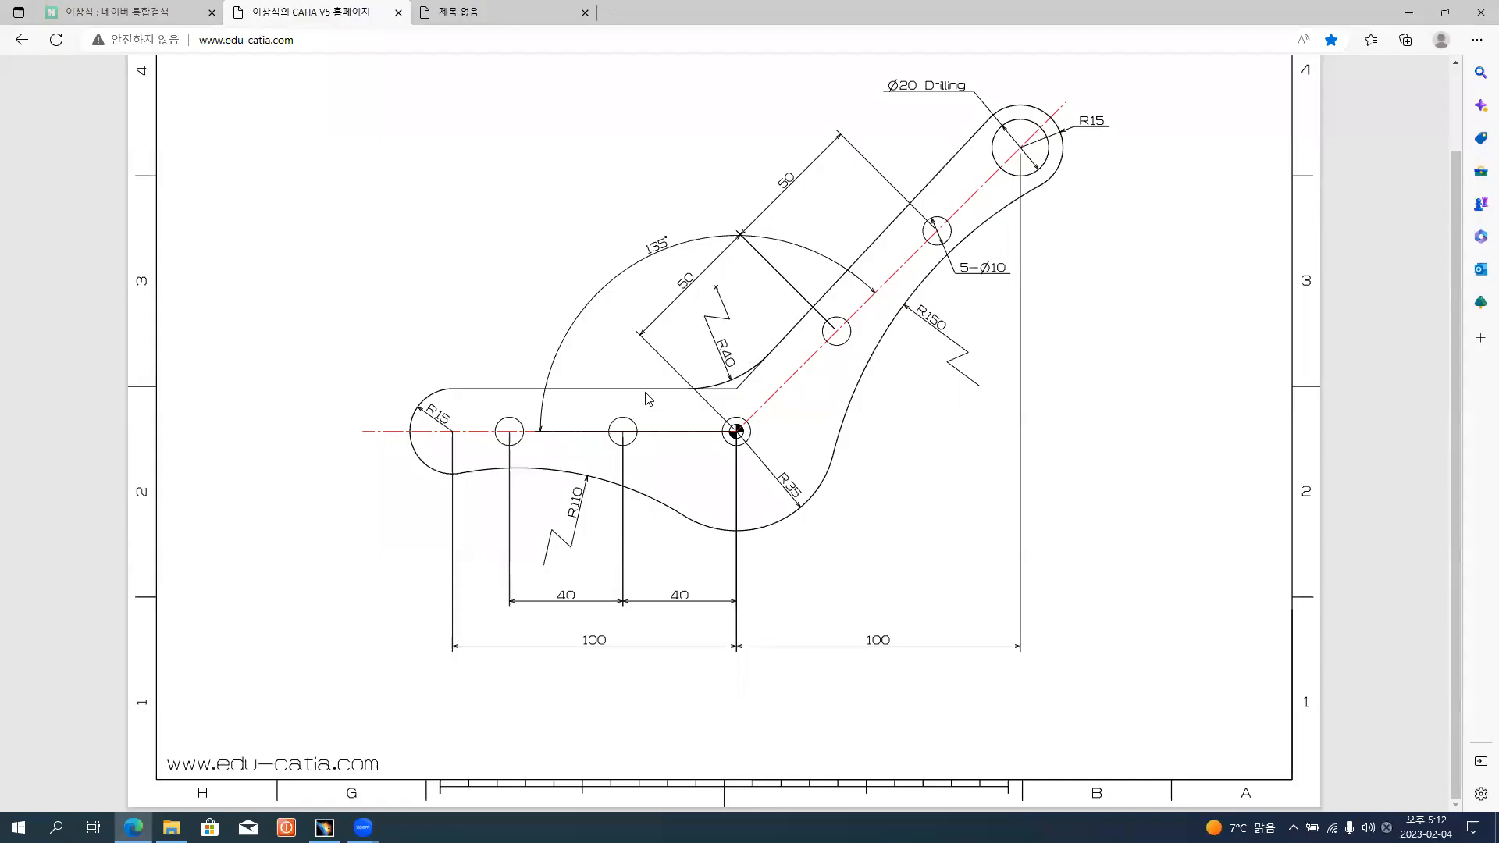
ctrl+scroll(702, 354, up, 3)
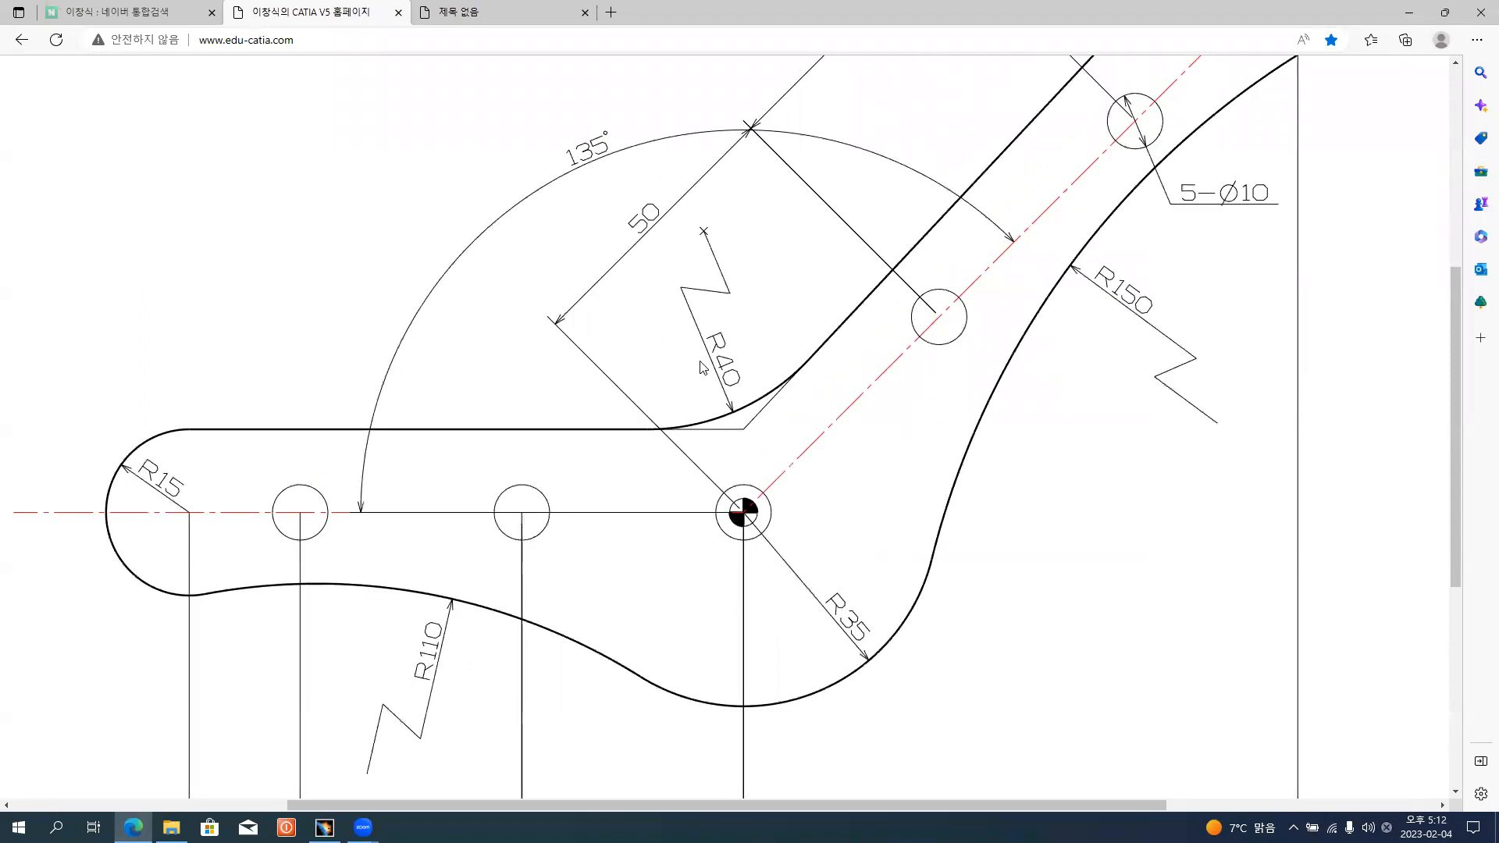
key(alt+Tab)
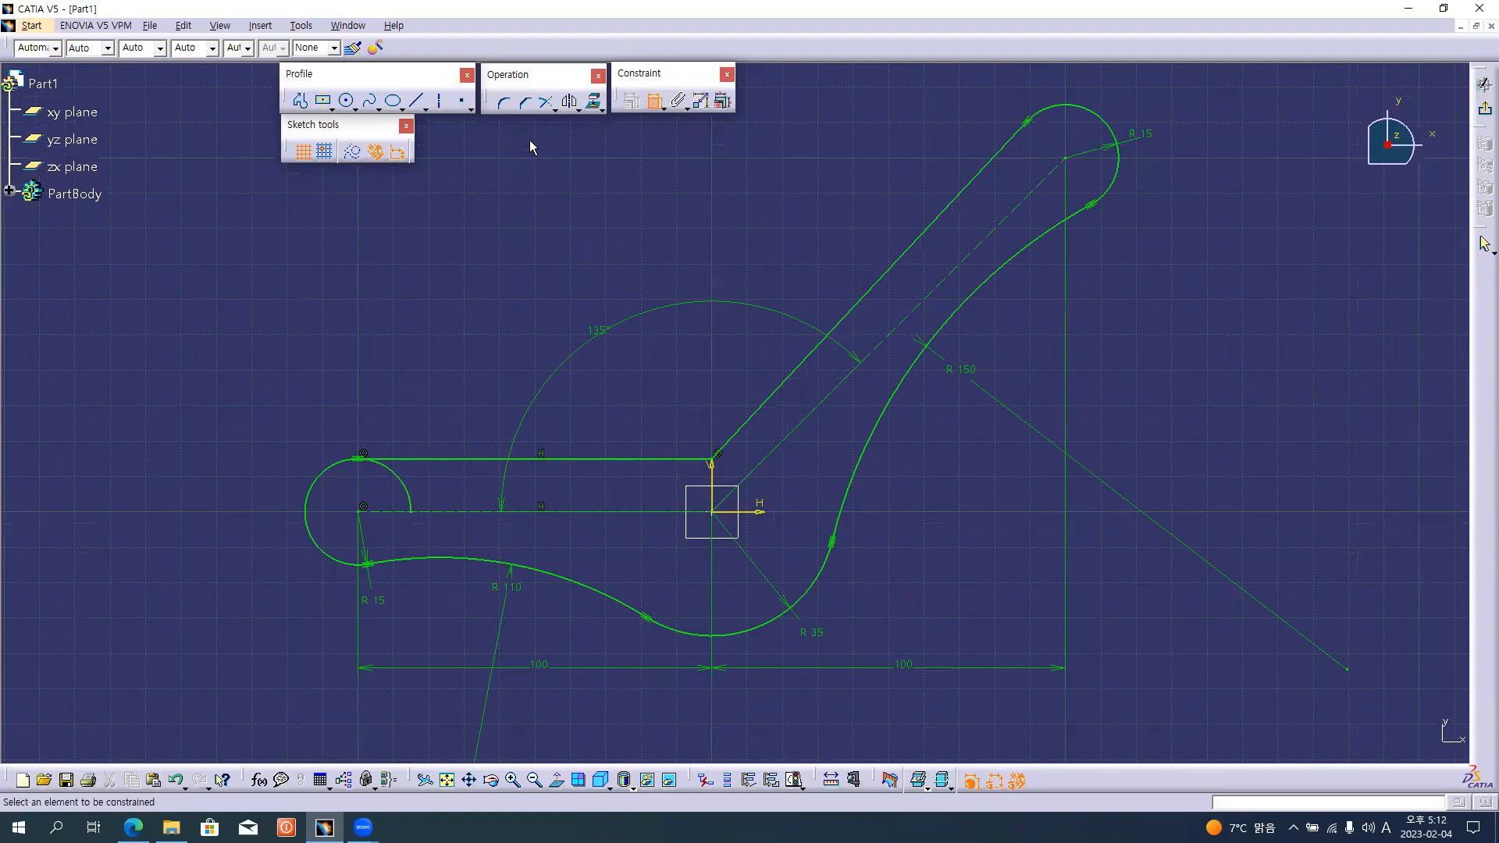
click(504, 103)
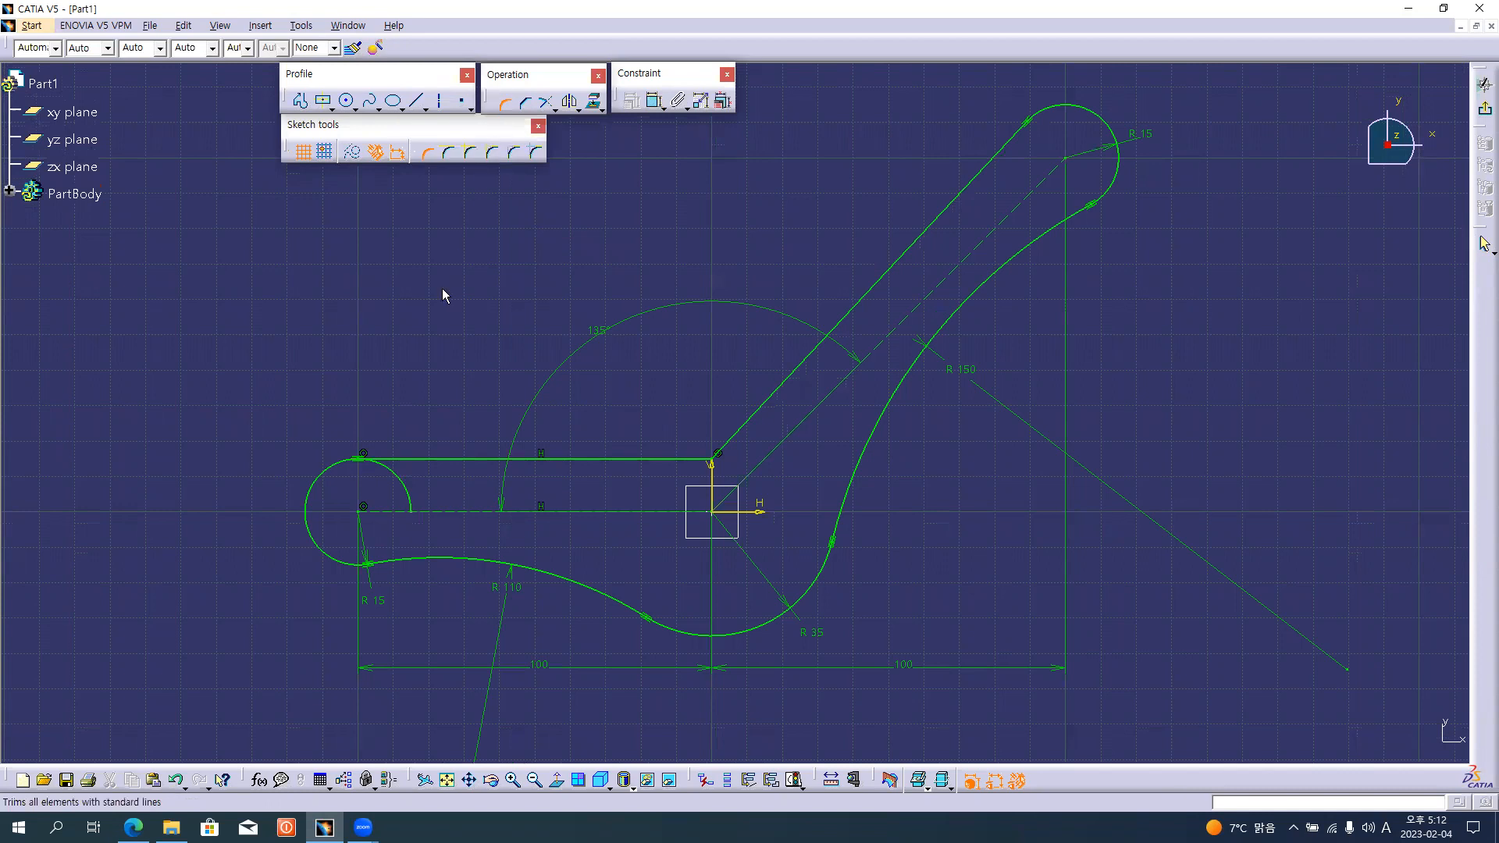
click(431, 456)
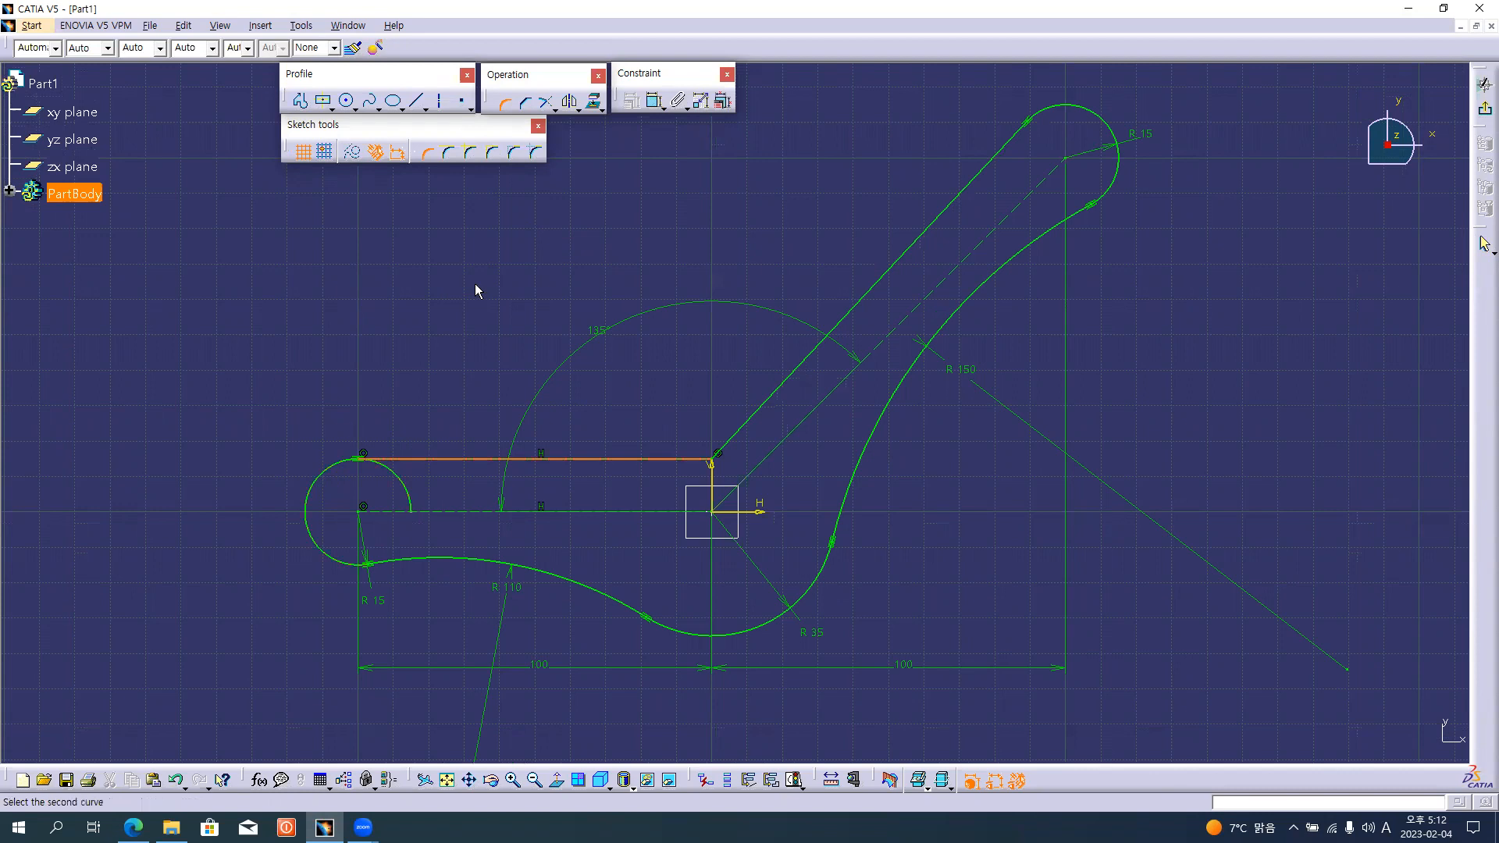
click(546, 102)
click(431, 461)
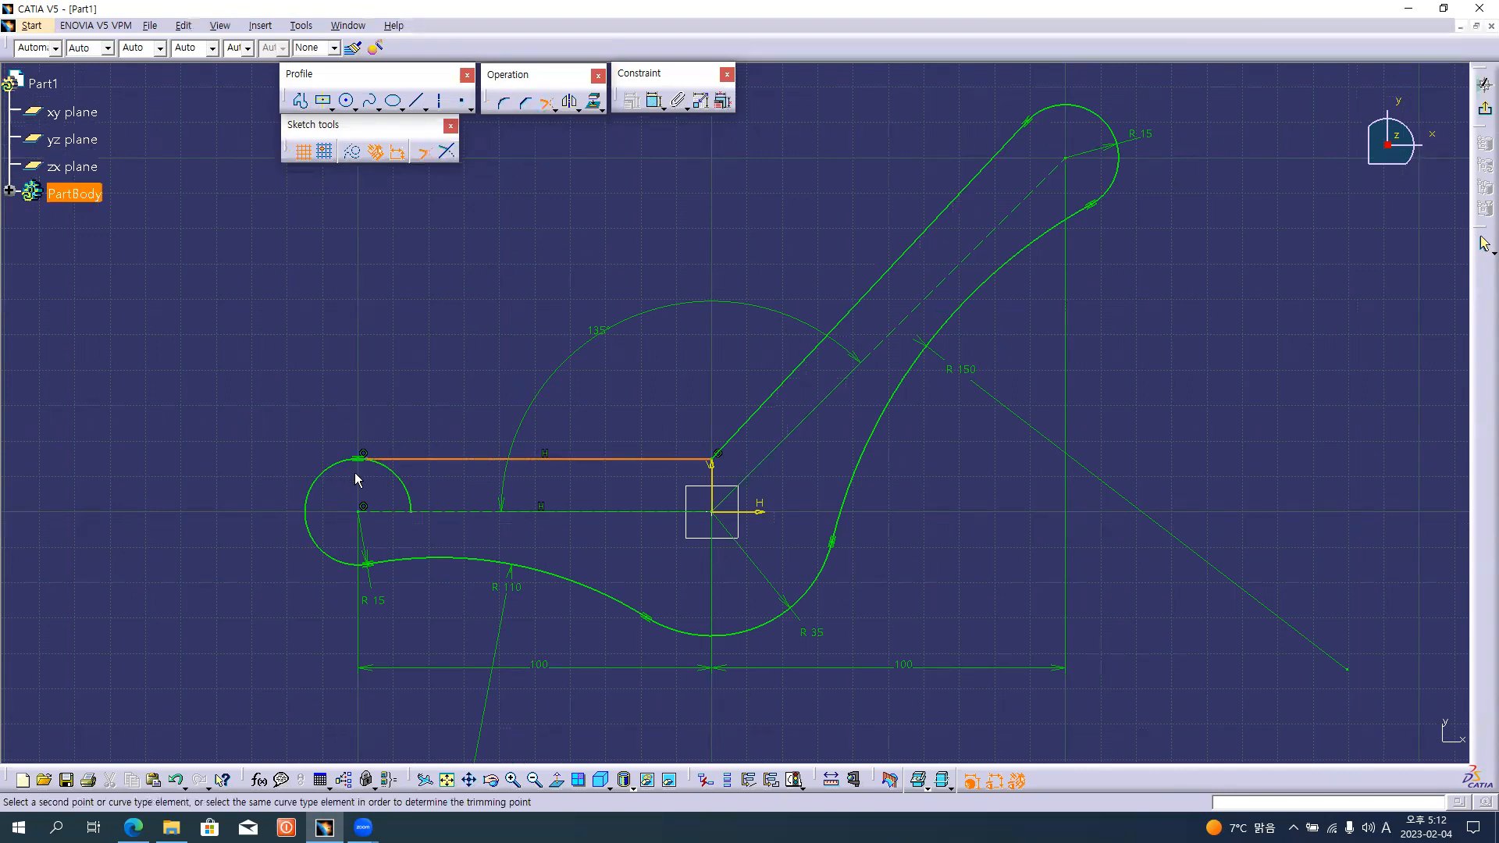
click(315, 500)
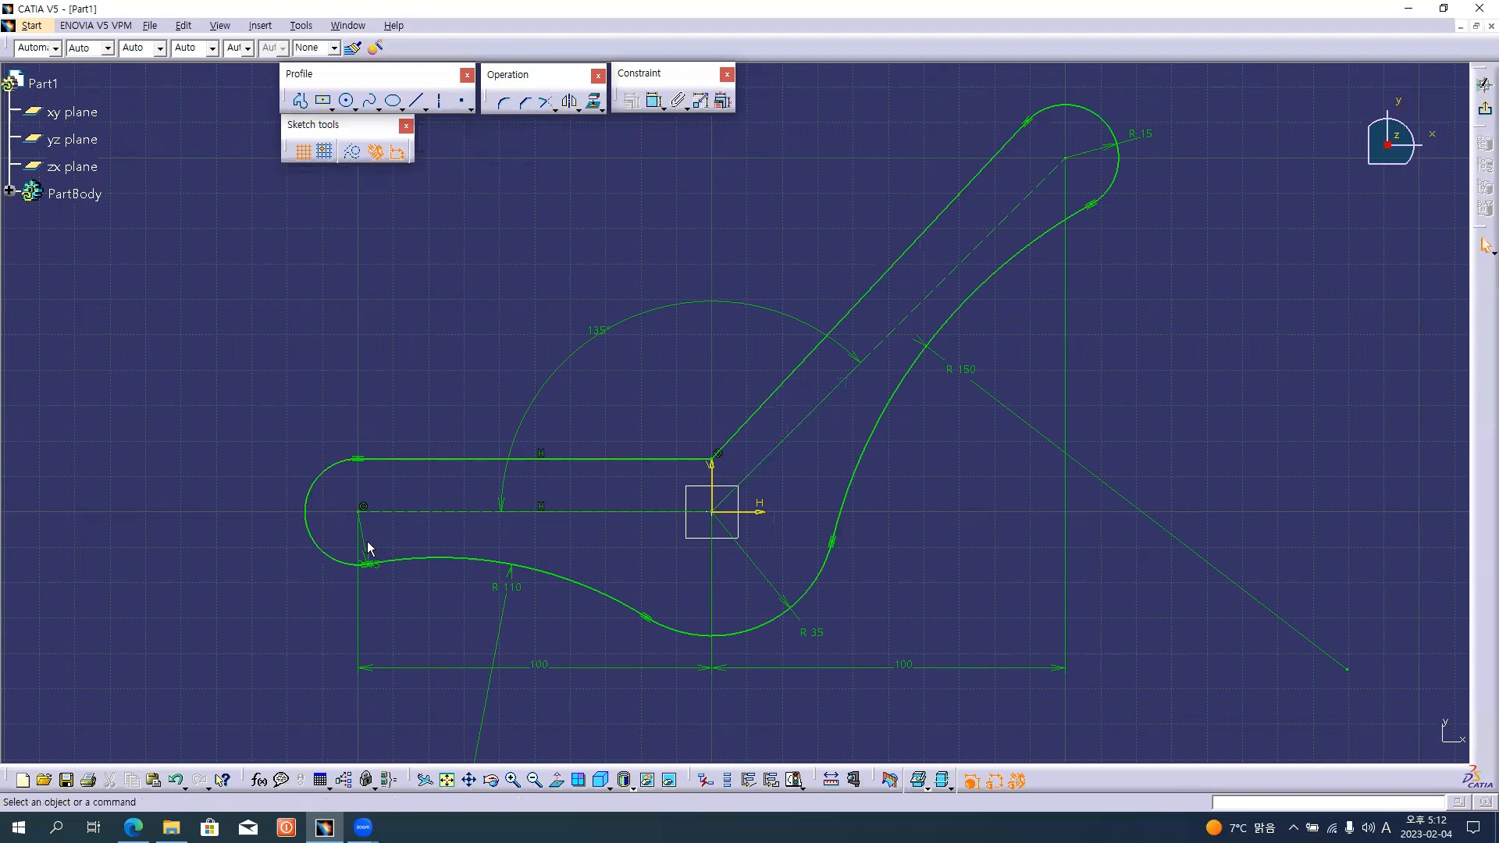
drag(369, 556, 315, 372)
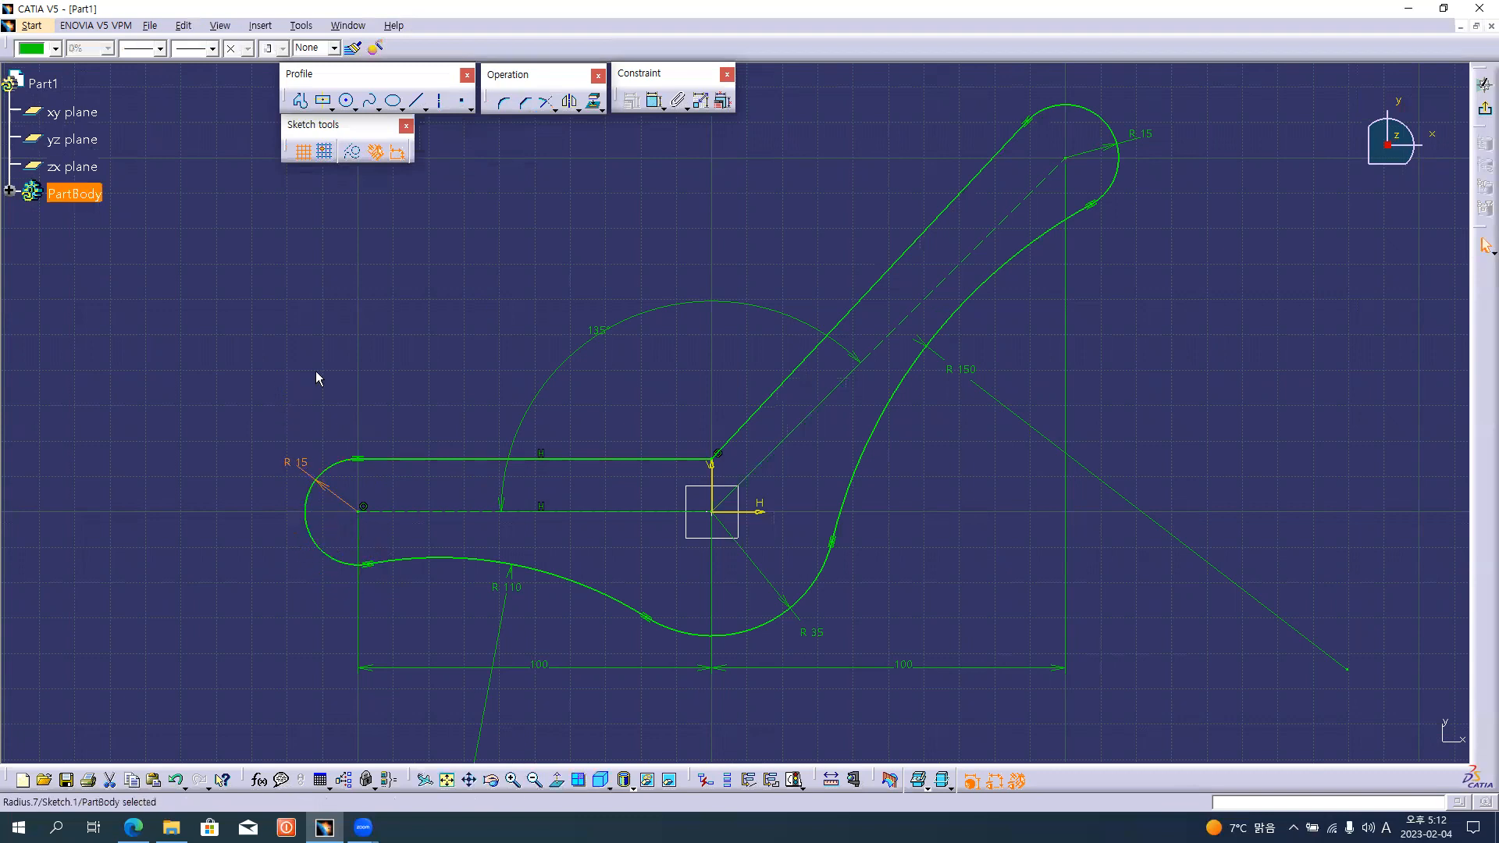
click(481, 346)
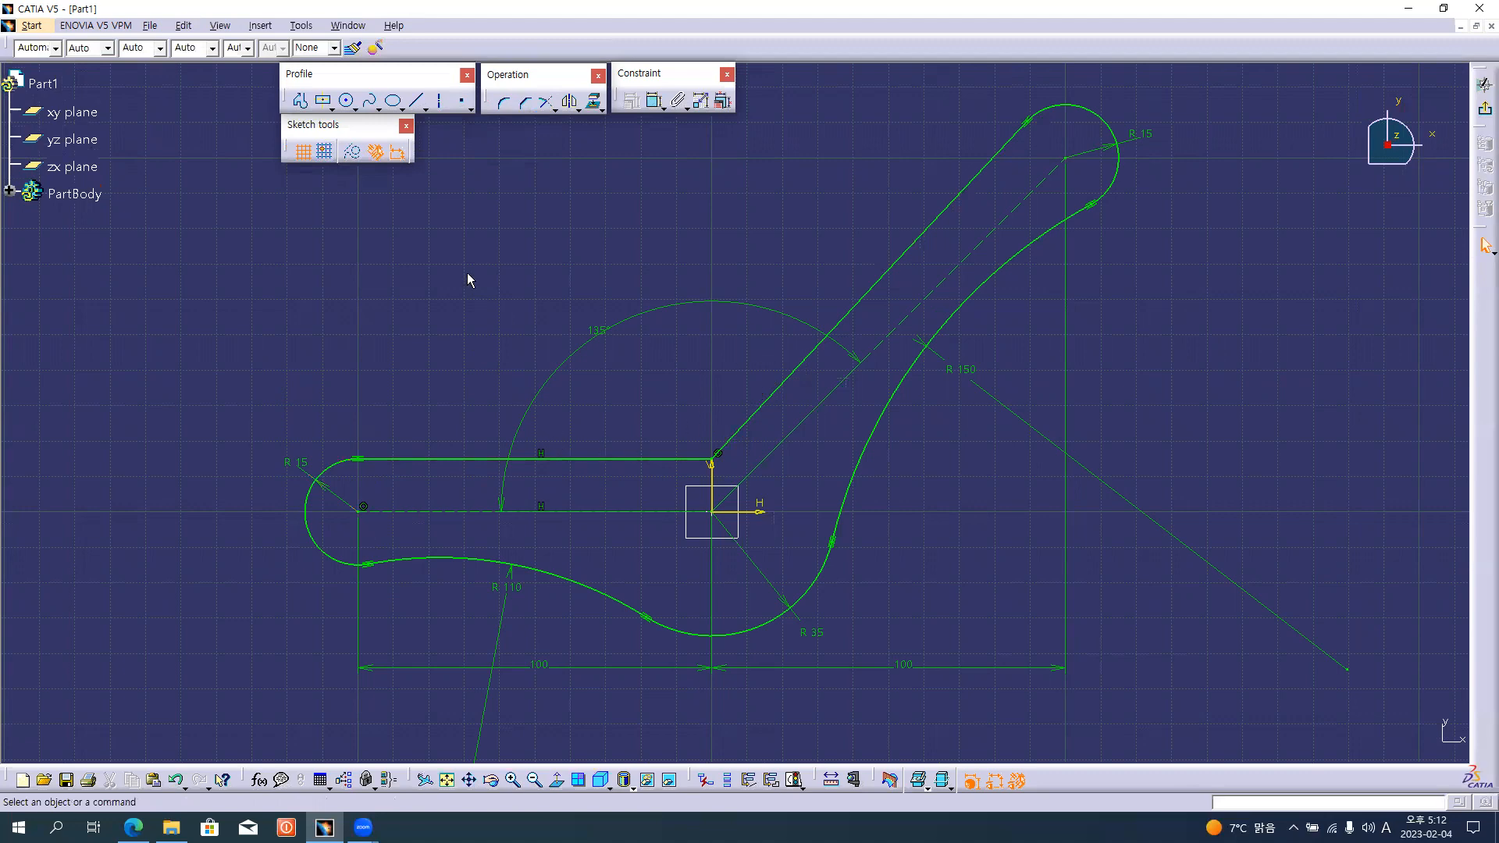
Round the corner between the horizontal and inclined upper edge lines with a 40 mm radius, trimming with construction lines.
key(alt+Tab)
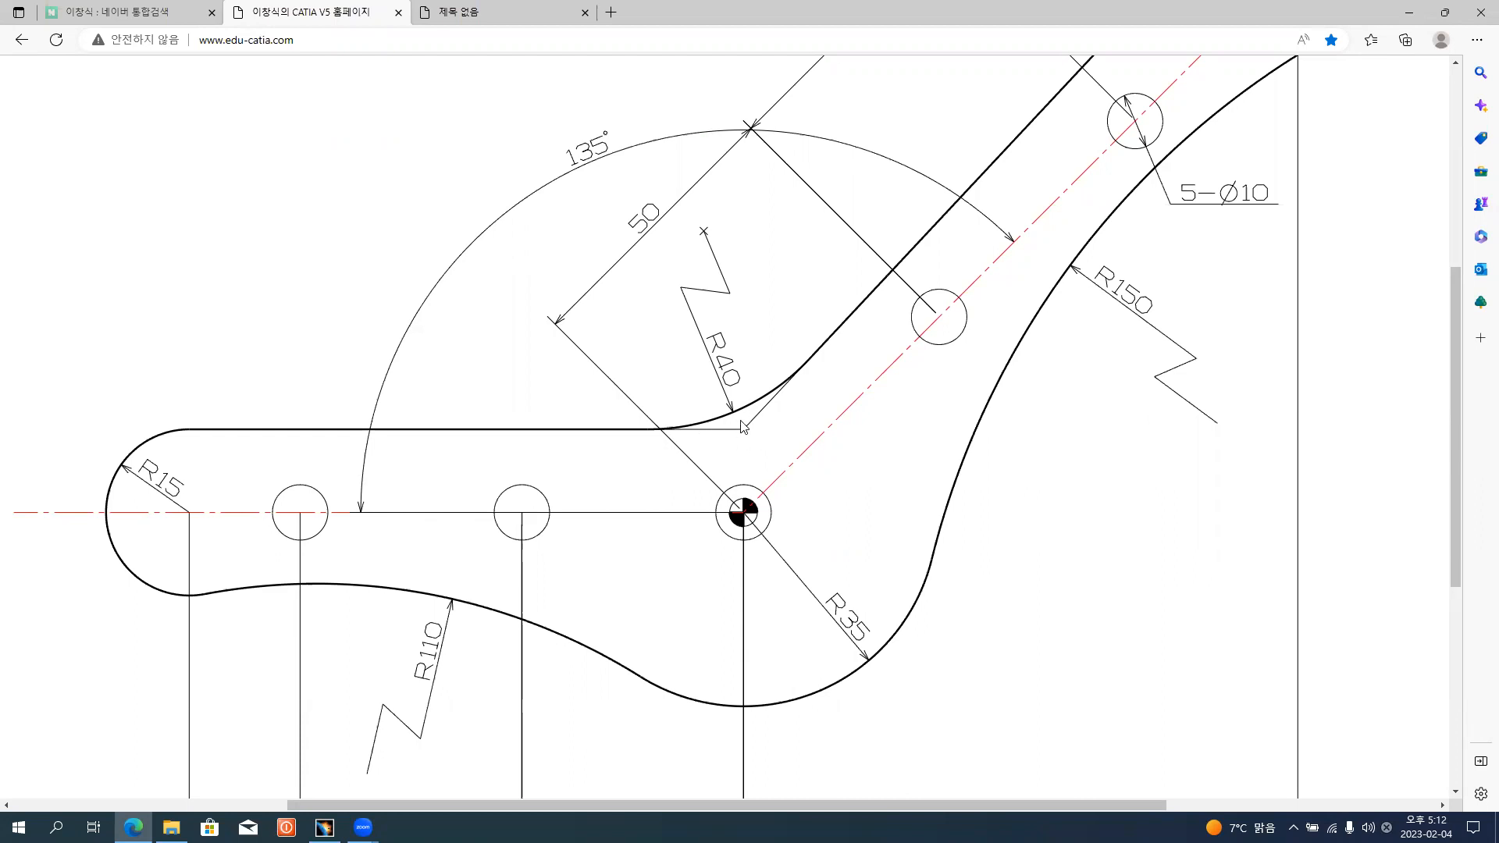
ctrl+scroll(812, 360, up, 2)
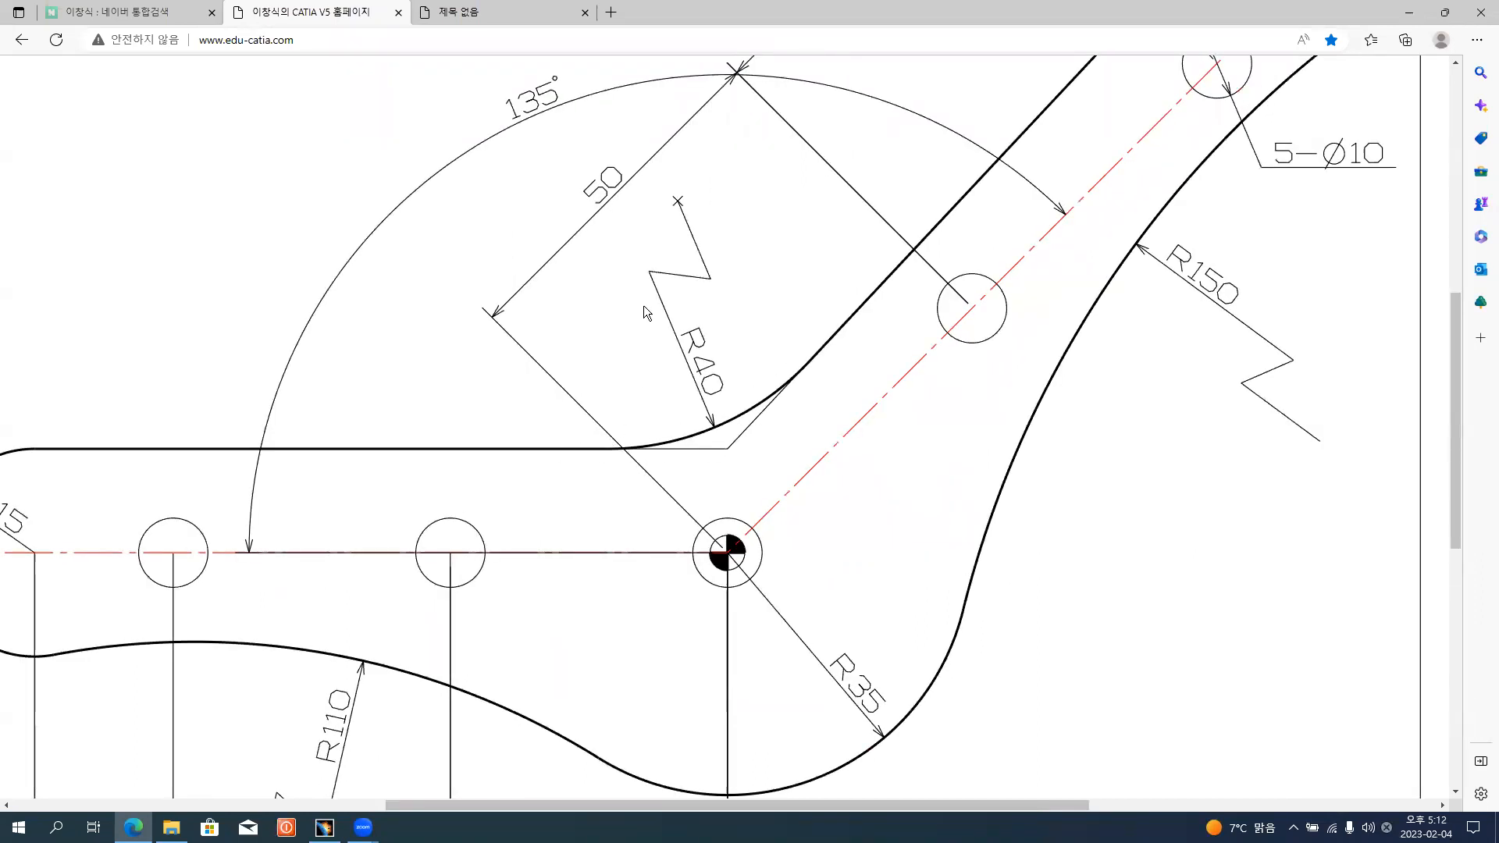
key(alt+Tab)
click(505, 103)
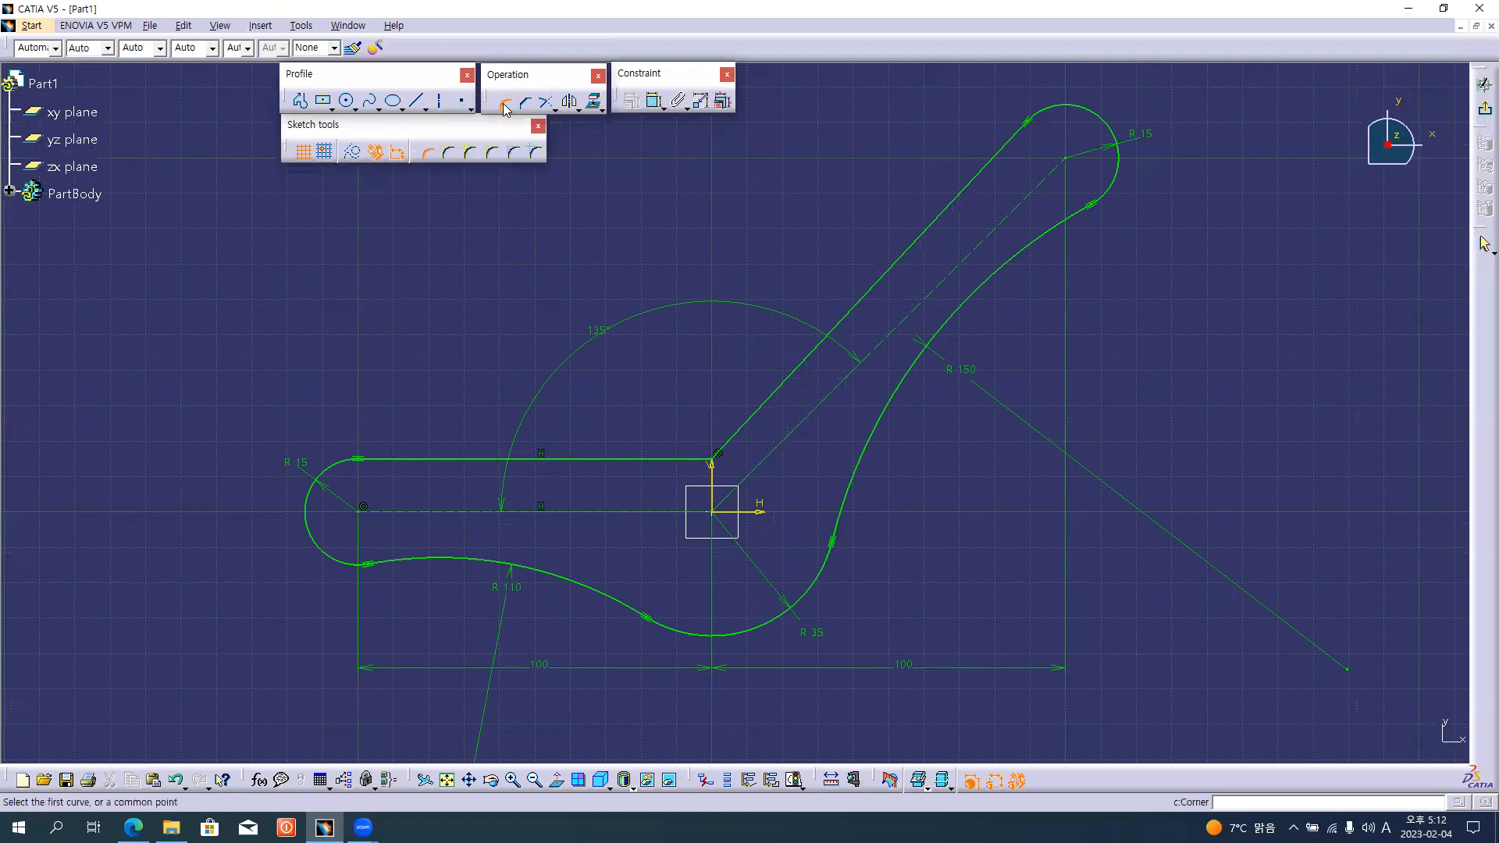
click(515, 155)
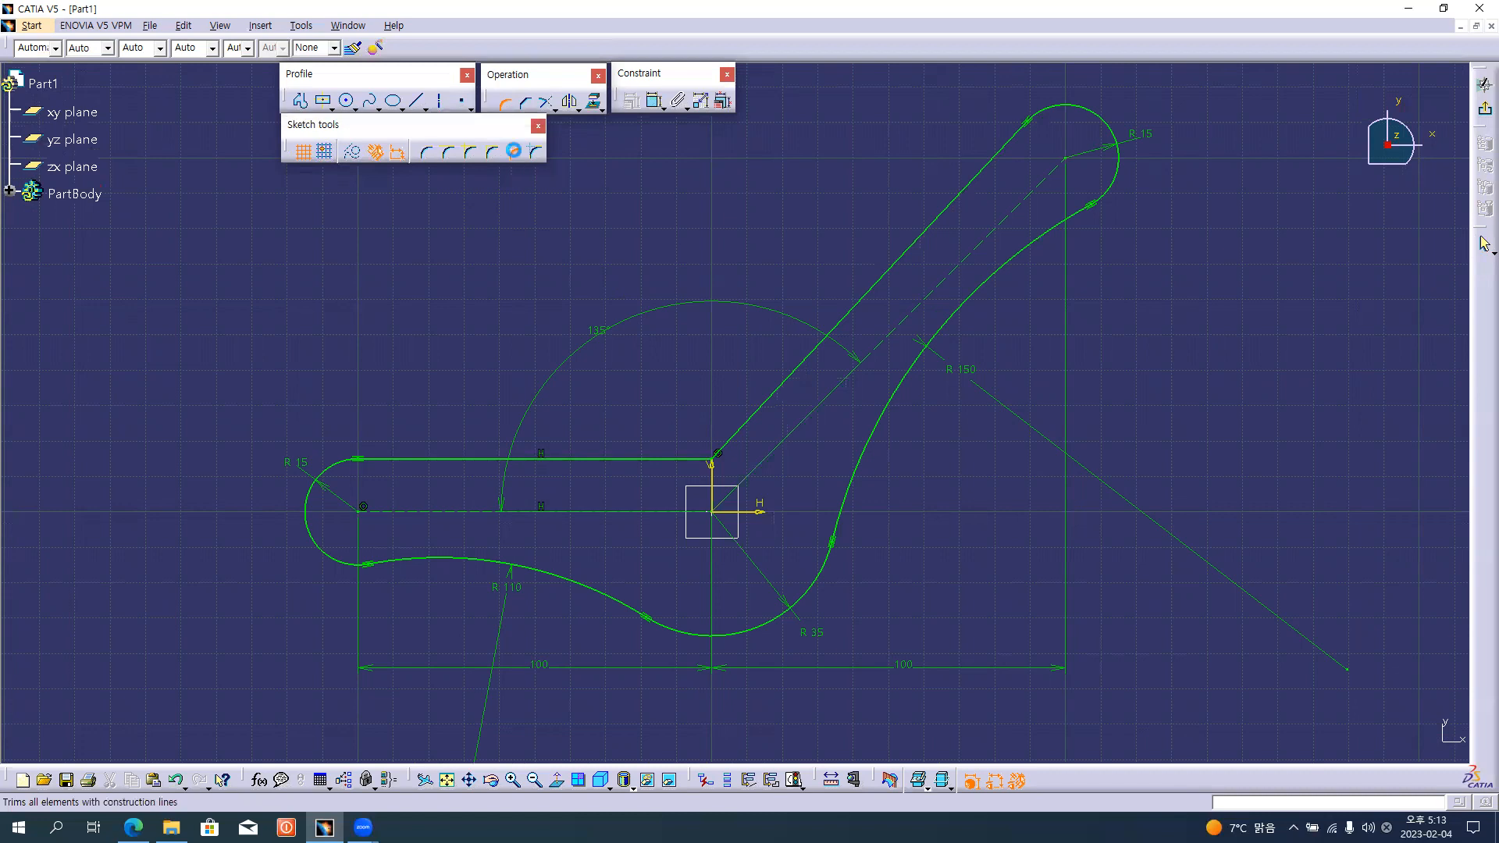
click(759, 422)
click(669, 458)
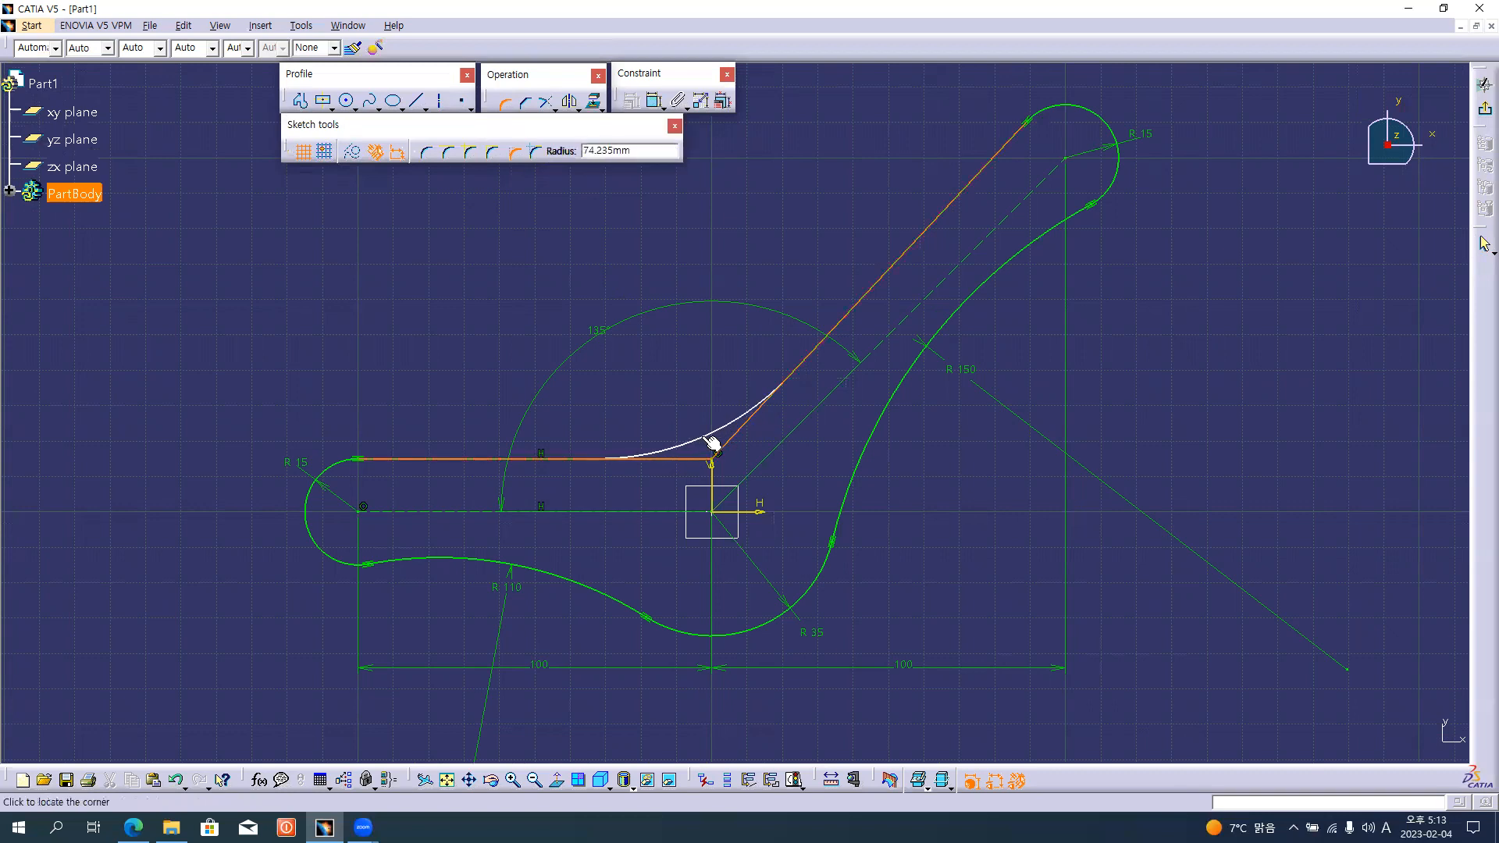
text(40)
key(Return)
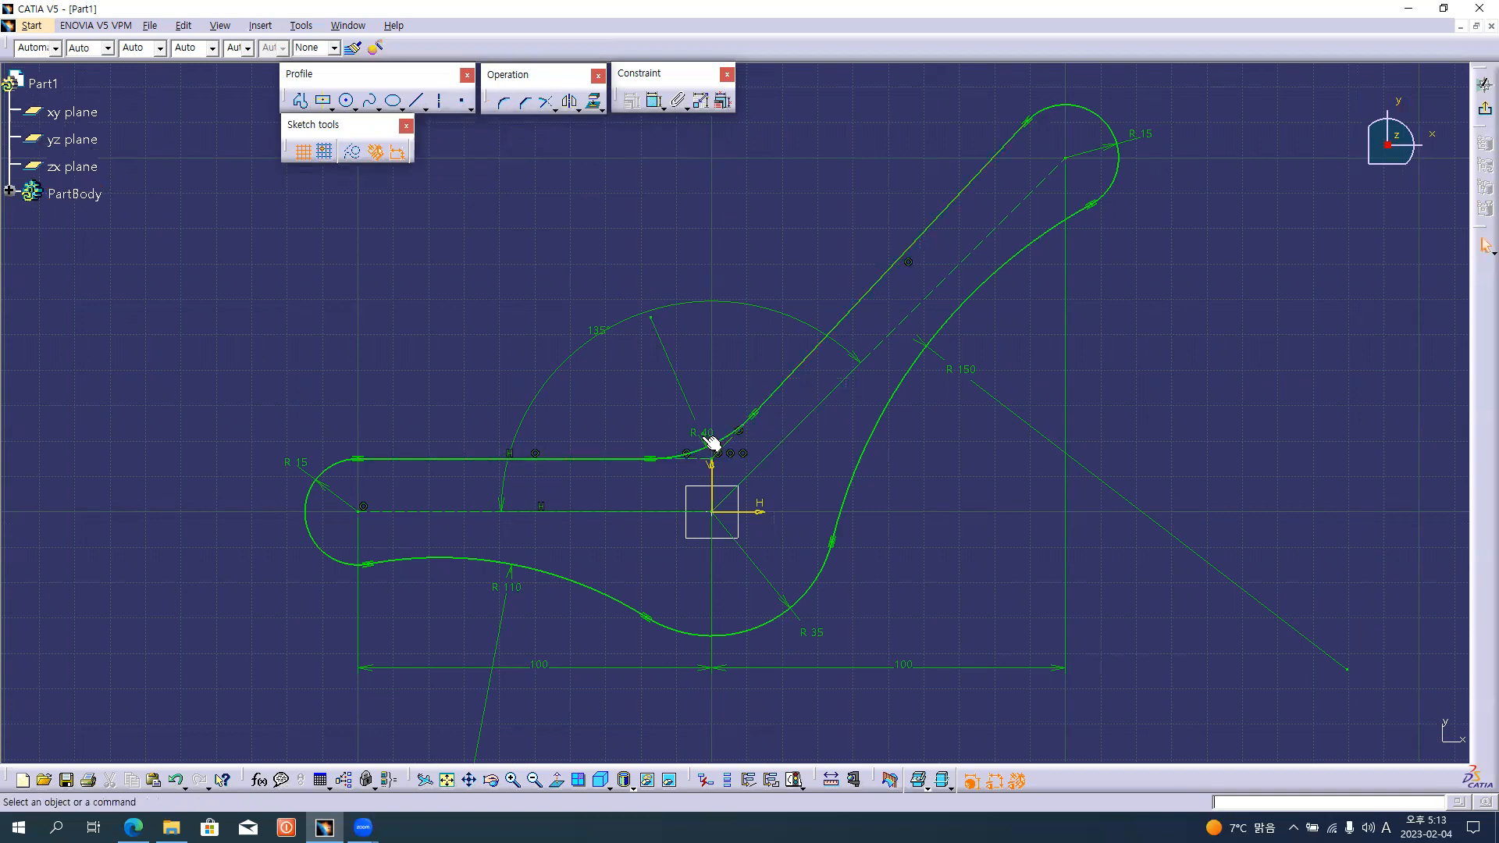
Compare the rounded inner corner with the reference drawing and examine the holes along both arms.
key(alt+Tab)
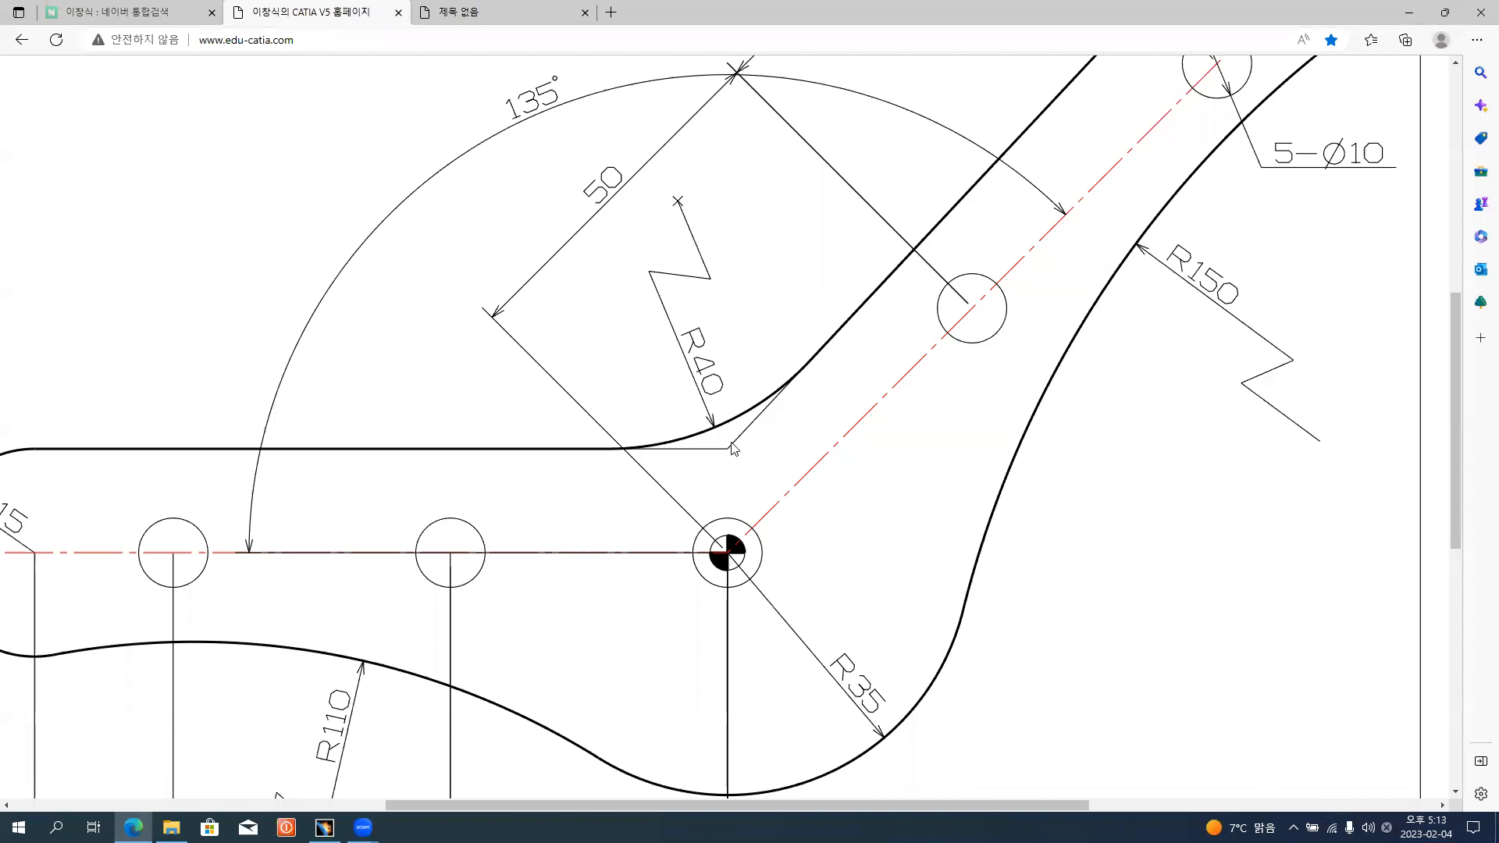
key(alt+Tab)
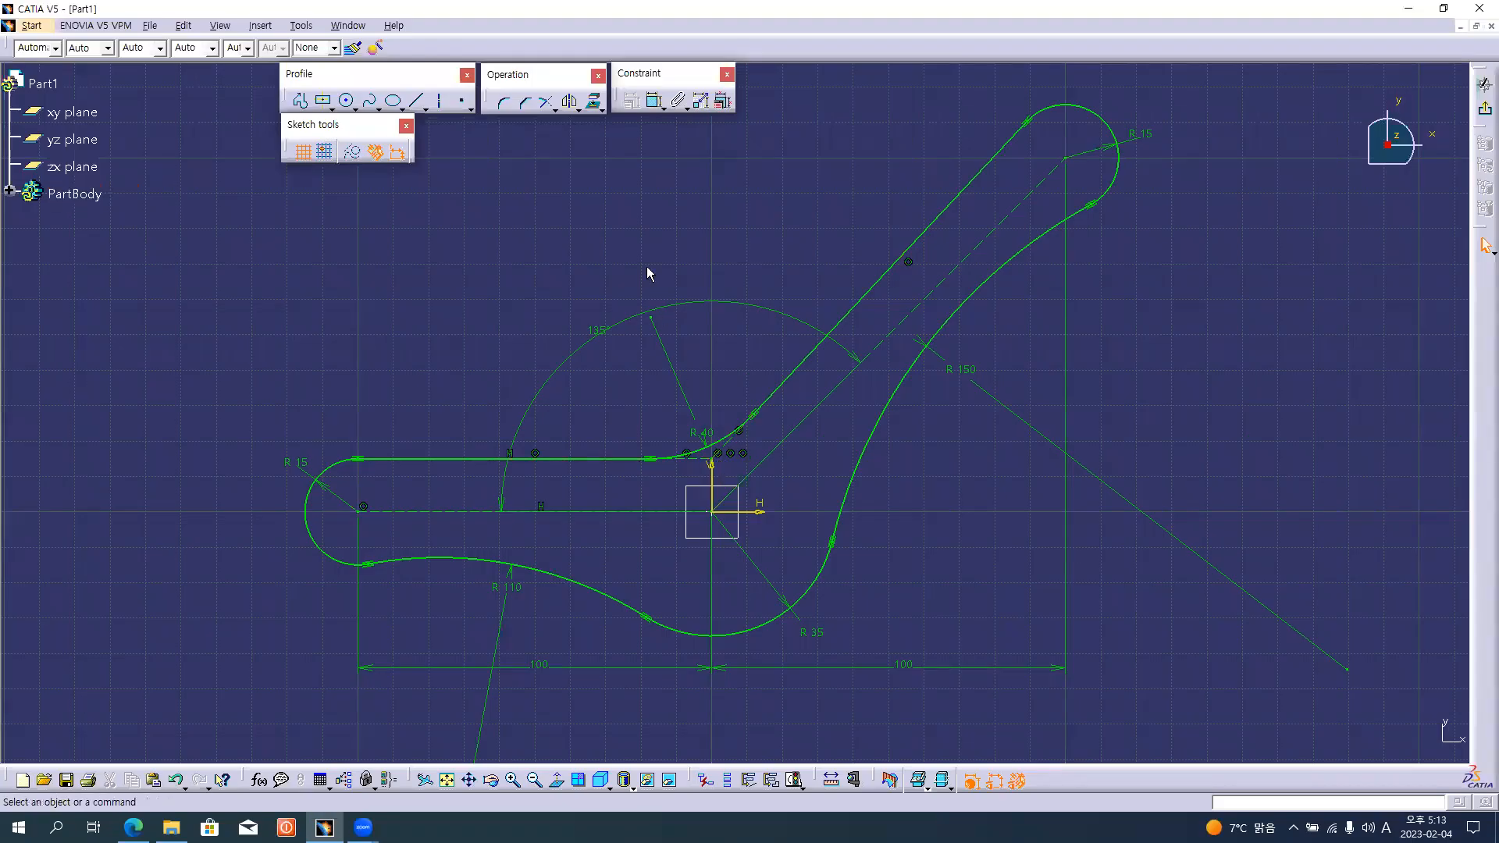
key(alt+Tab)
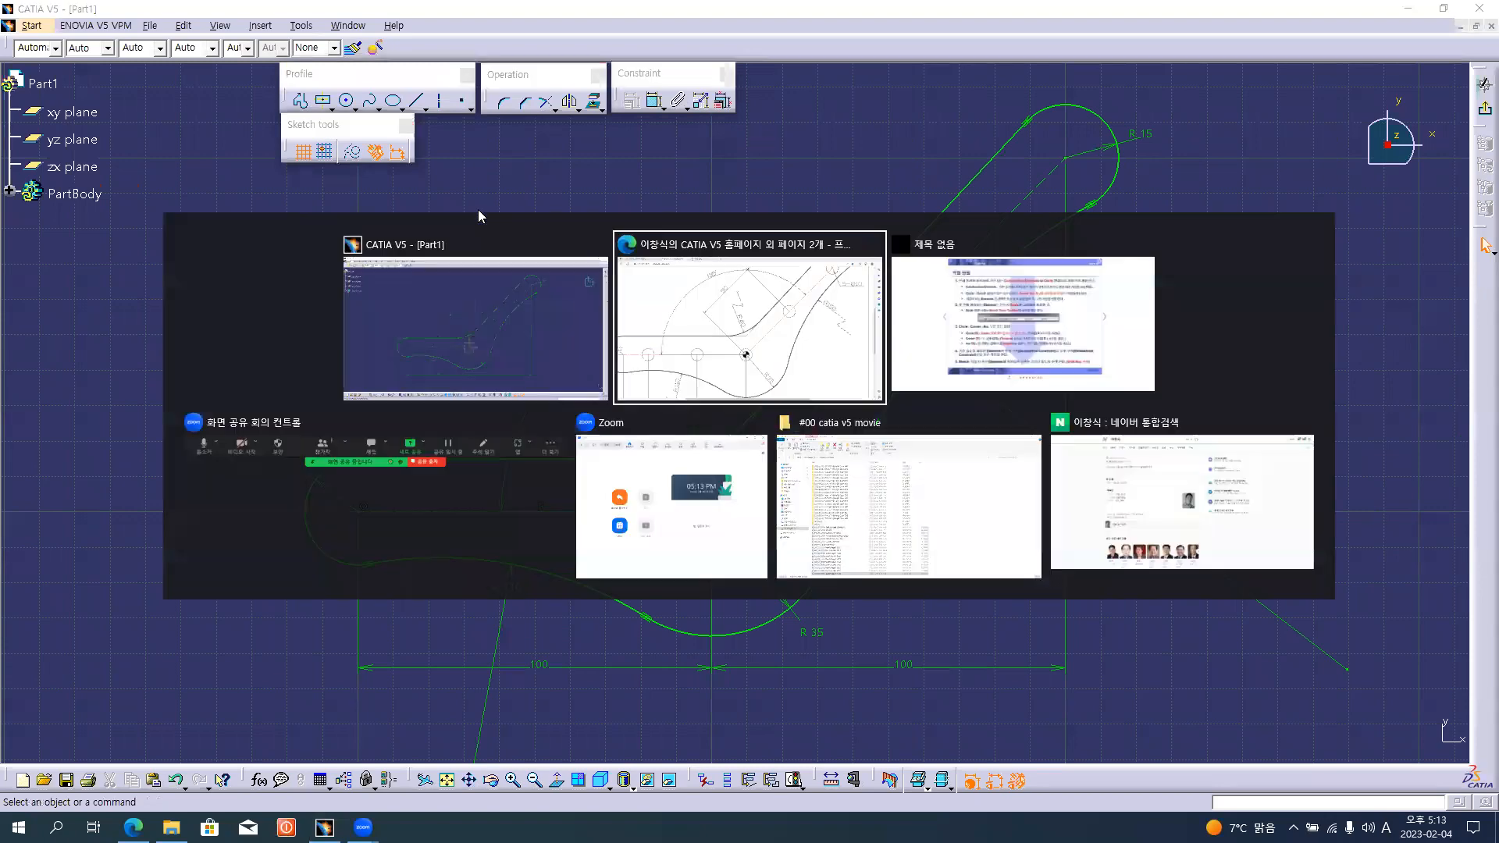
scroll(795, 323, down, 2)
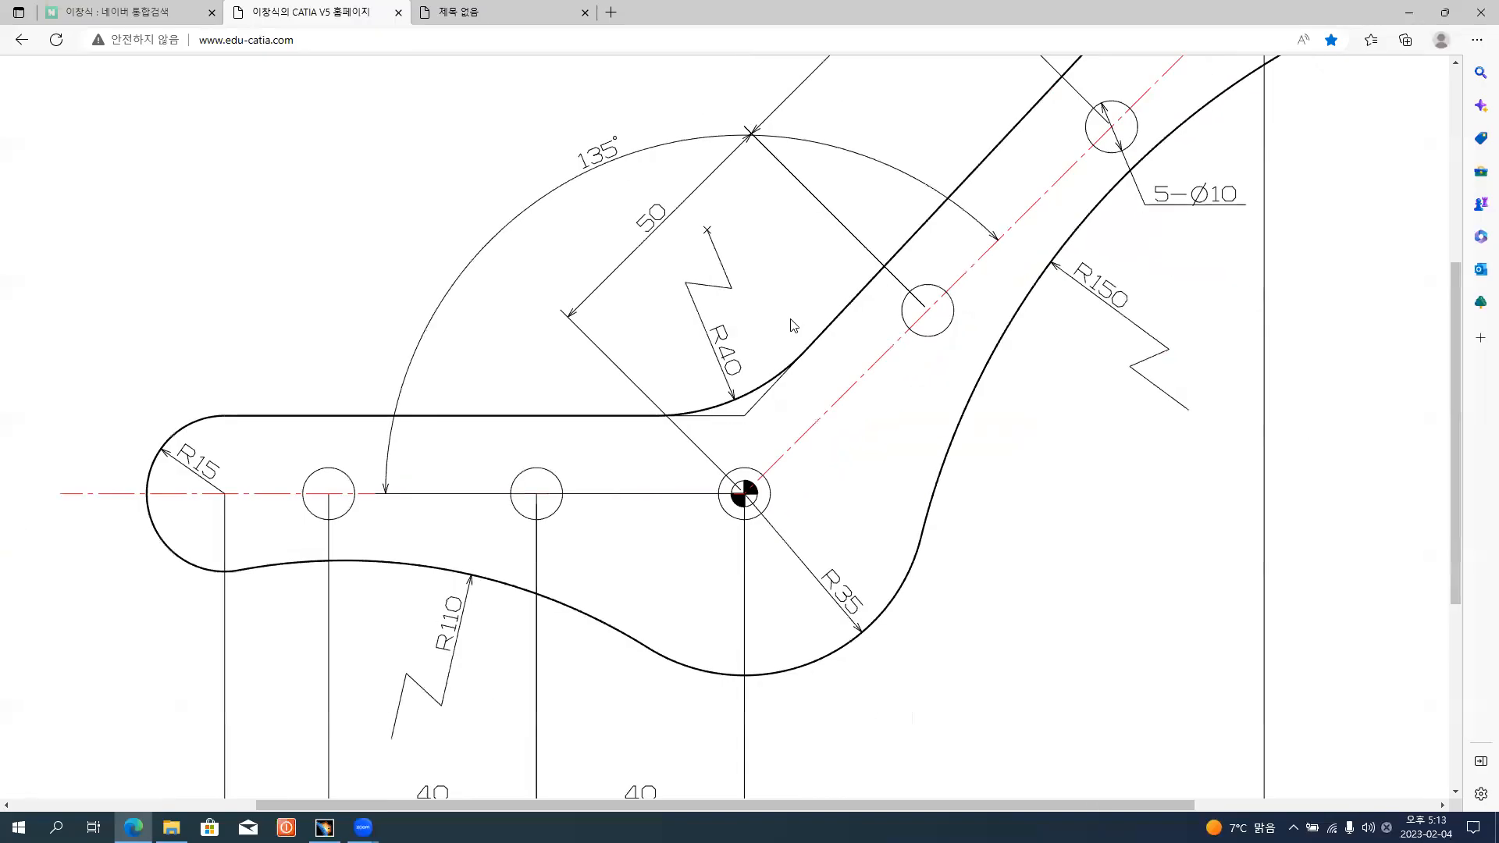
ctrl+scroll(793, 325, down, 2)
scroll(839, 595, up, 3)
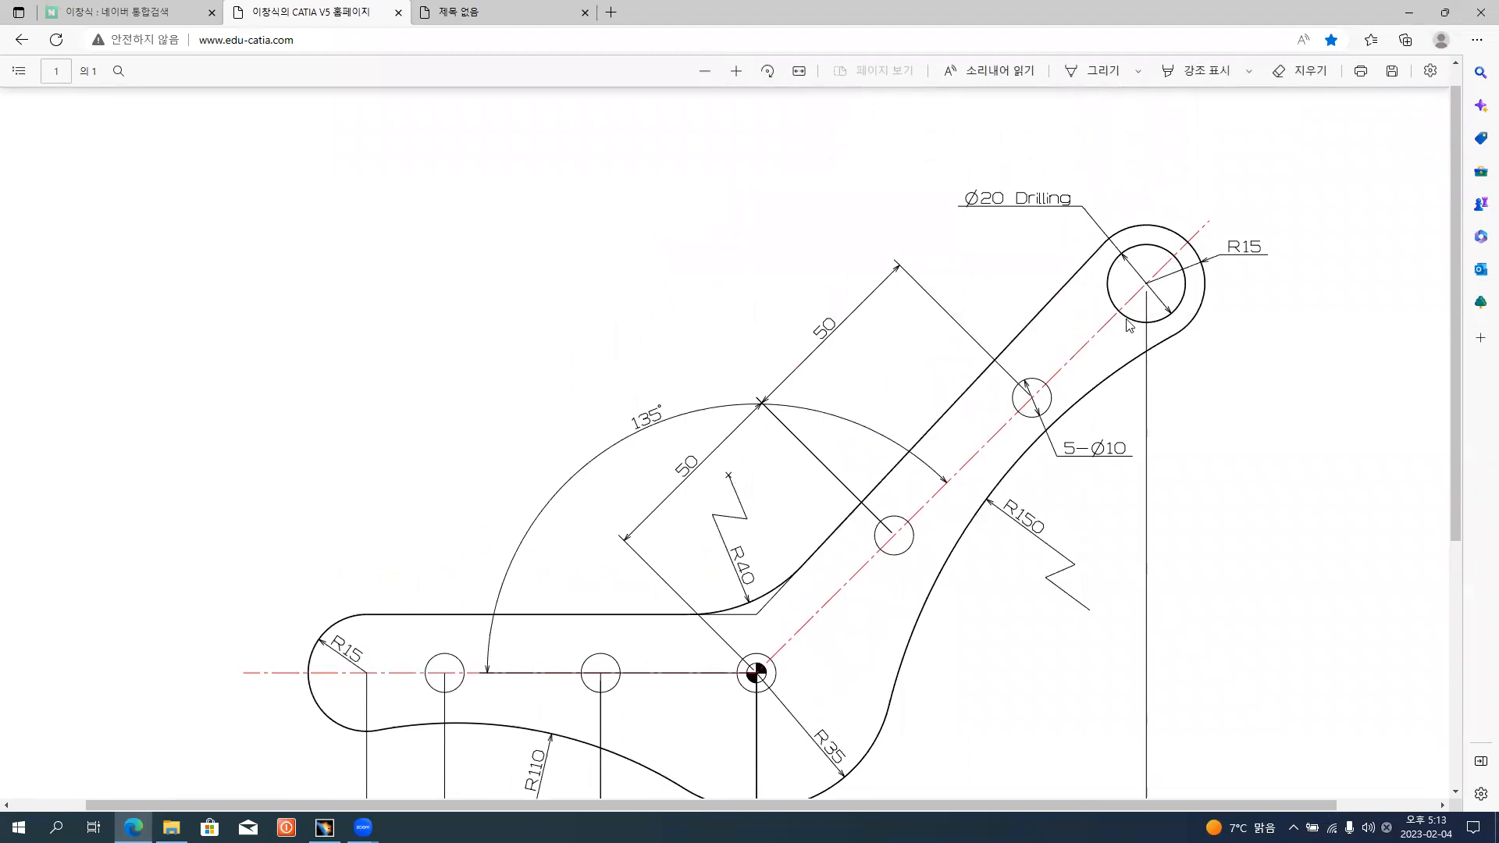
key(alt+Tab)
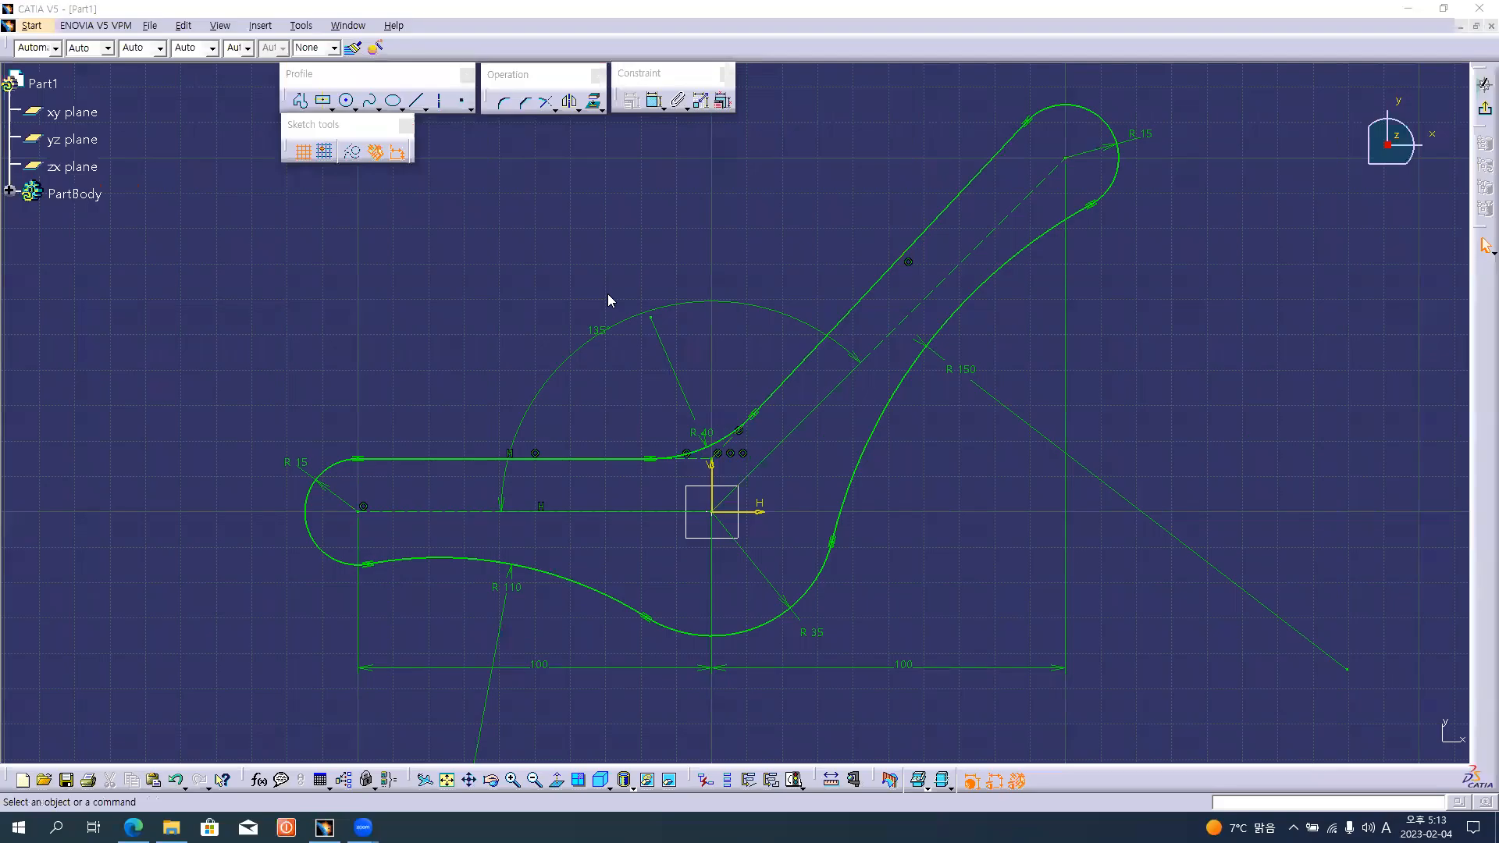
Draw a circle of about 10 mm radius centred on the upper end arc and a smaller circle centred on the origin.
click(347, 101)
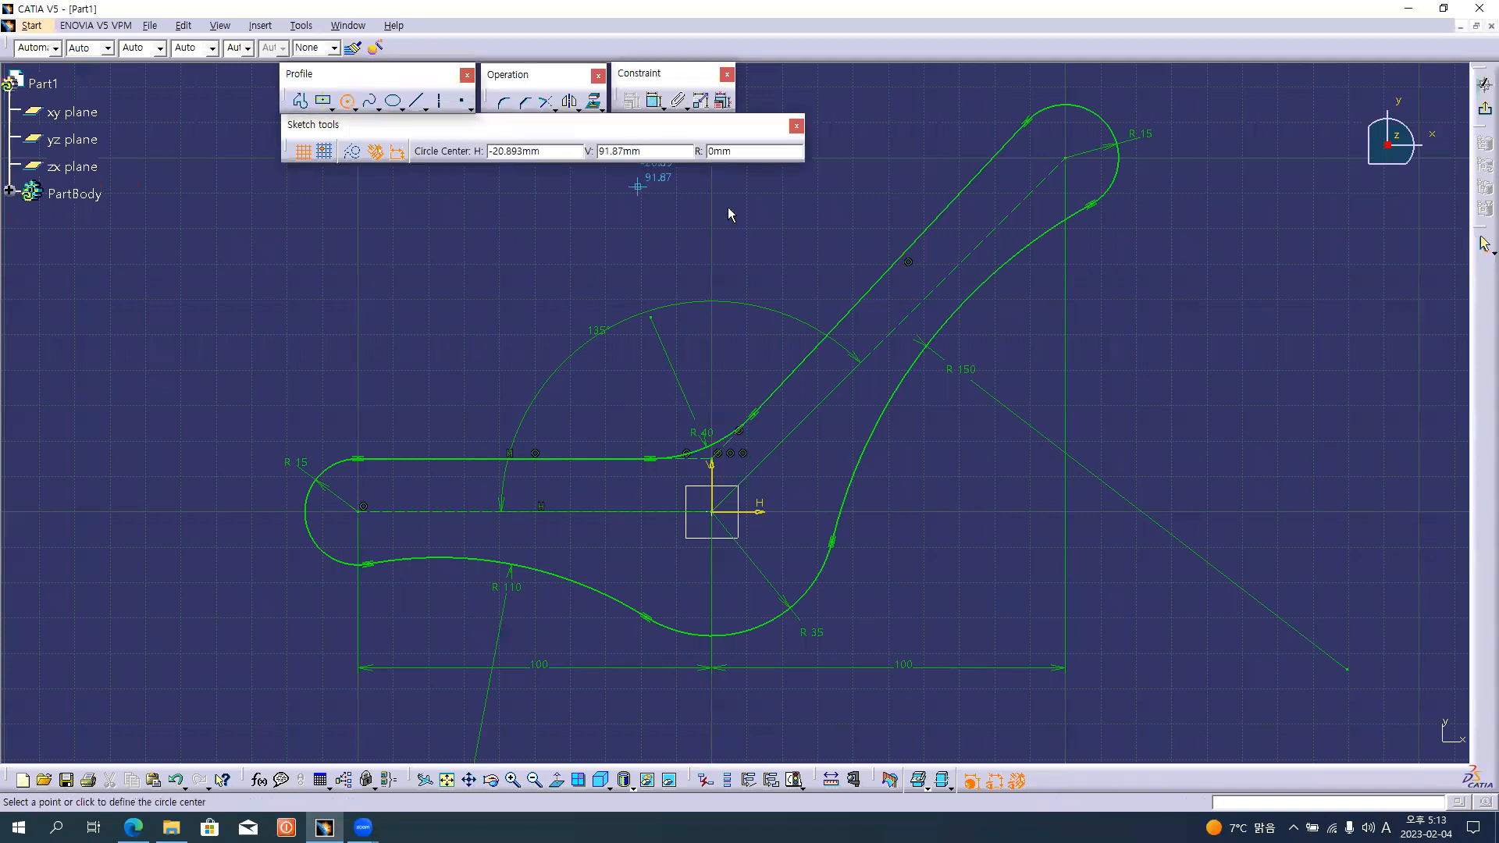
click(1066, 158)
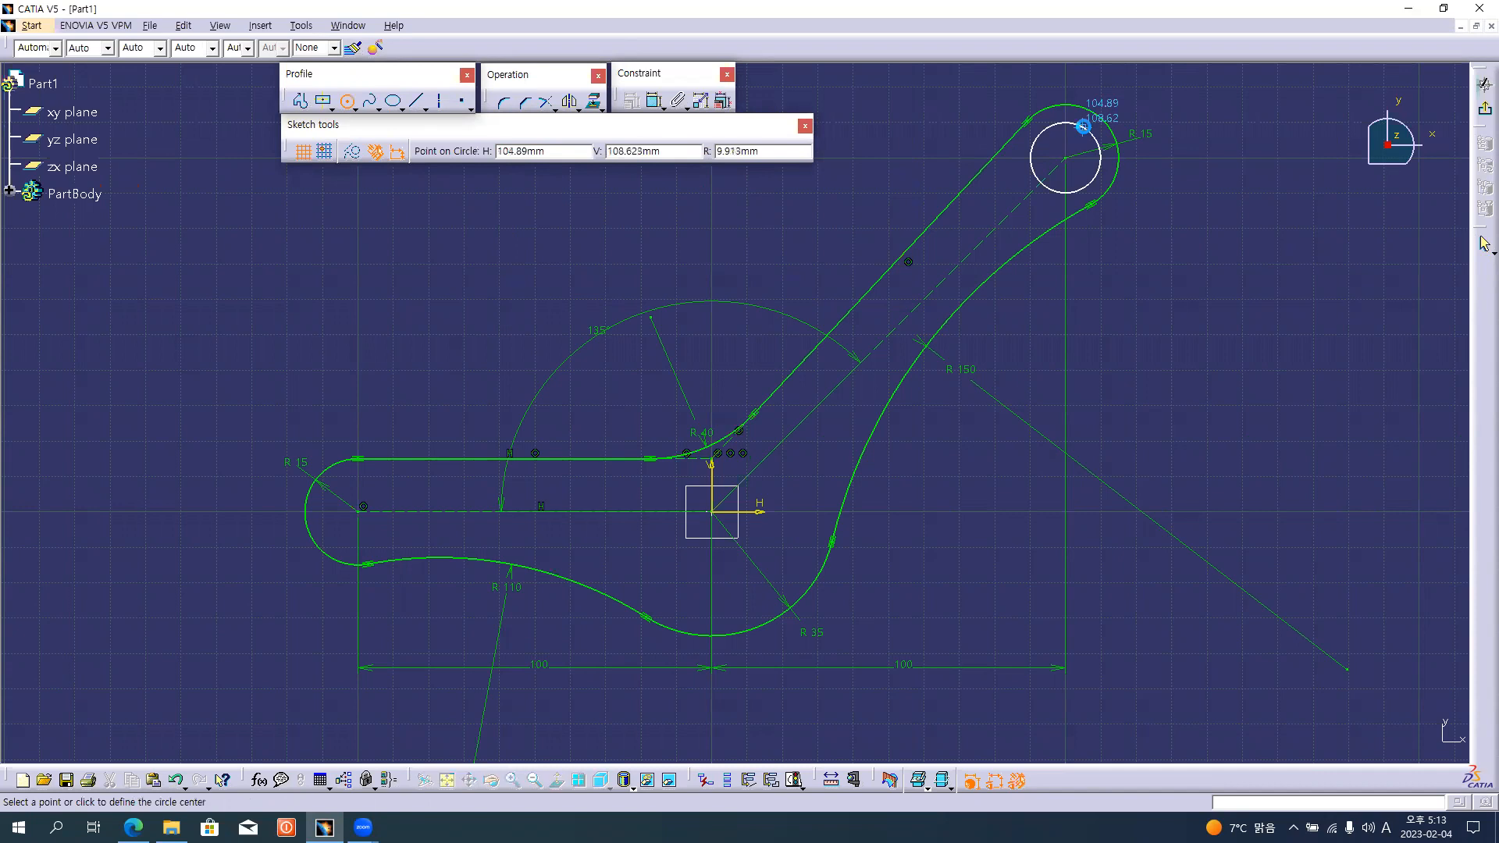
click(1083, 127)
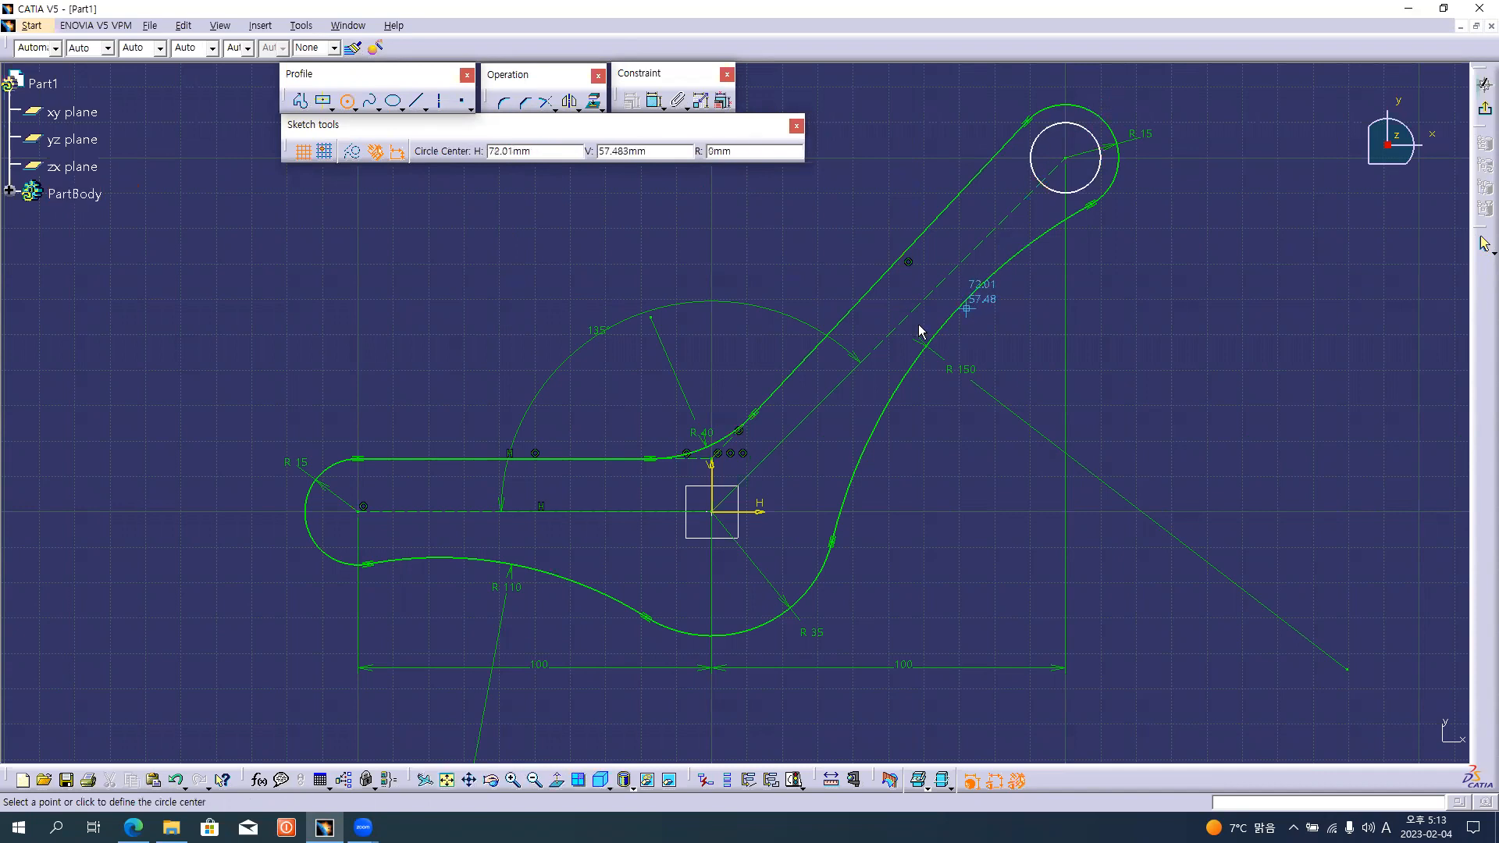
click(720, 515)
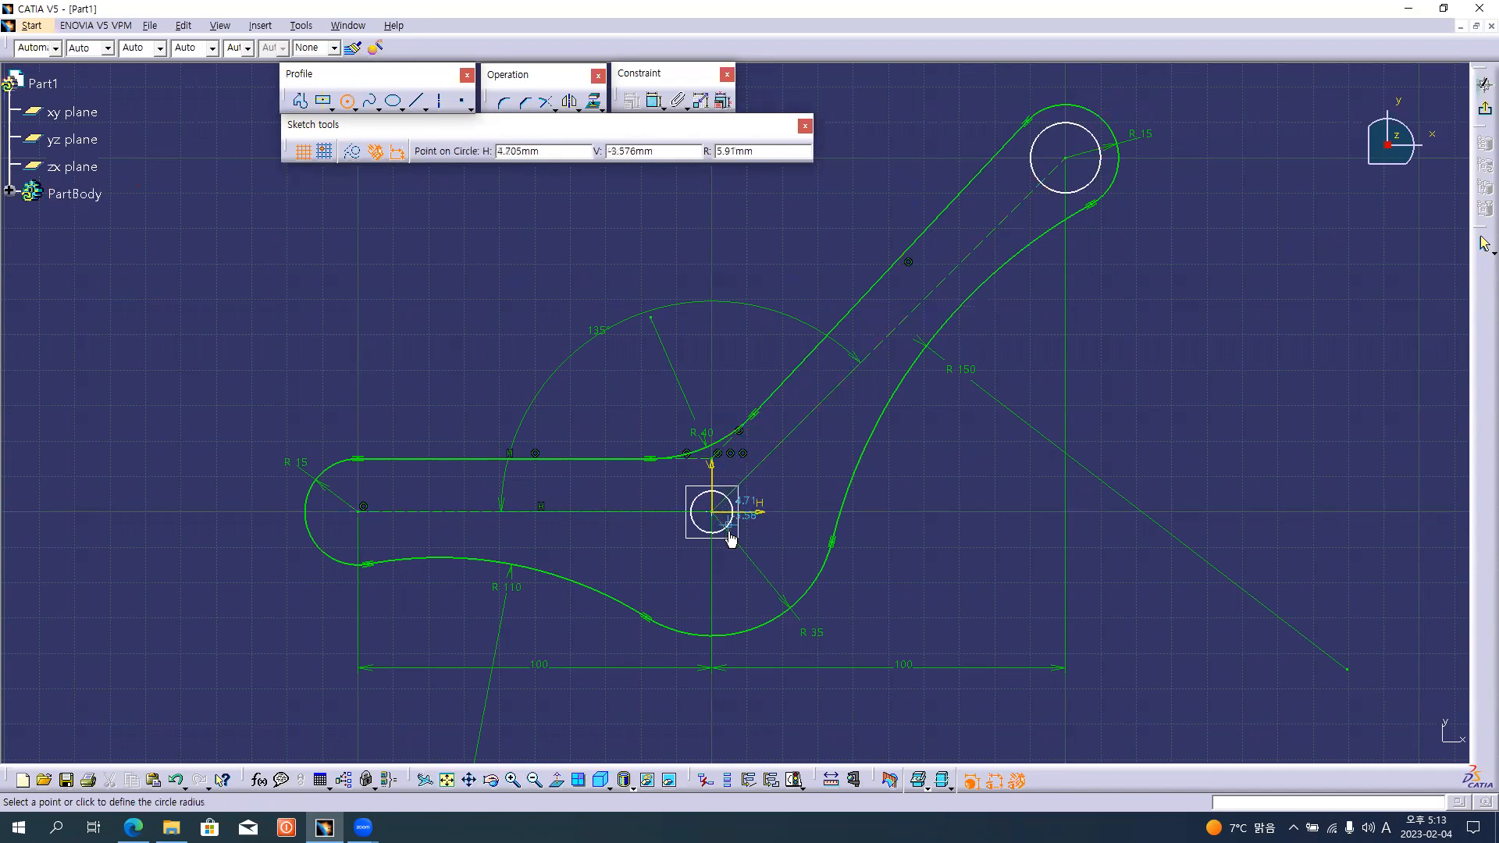
click(730, 534)
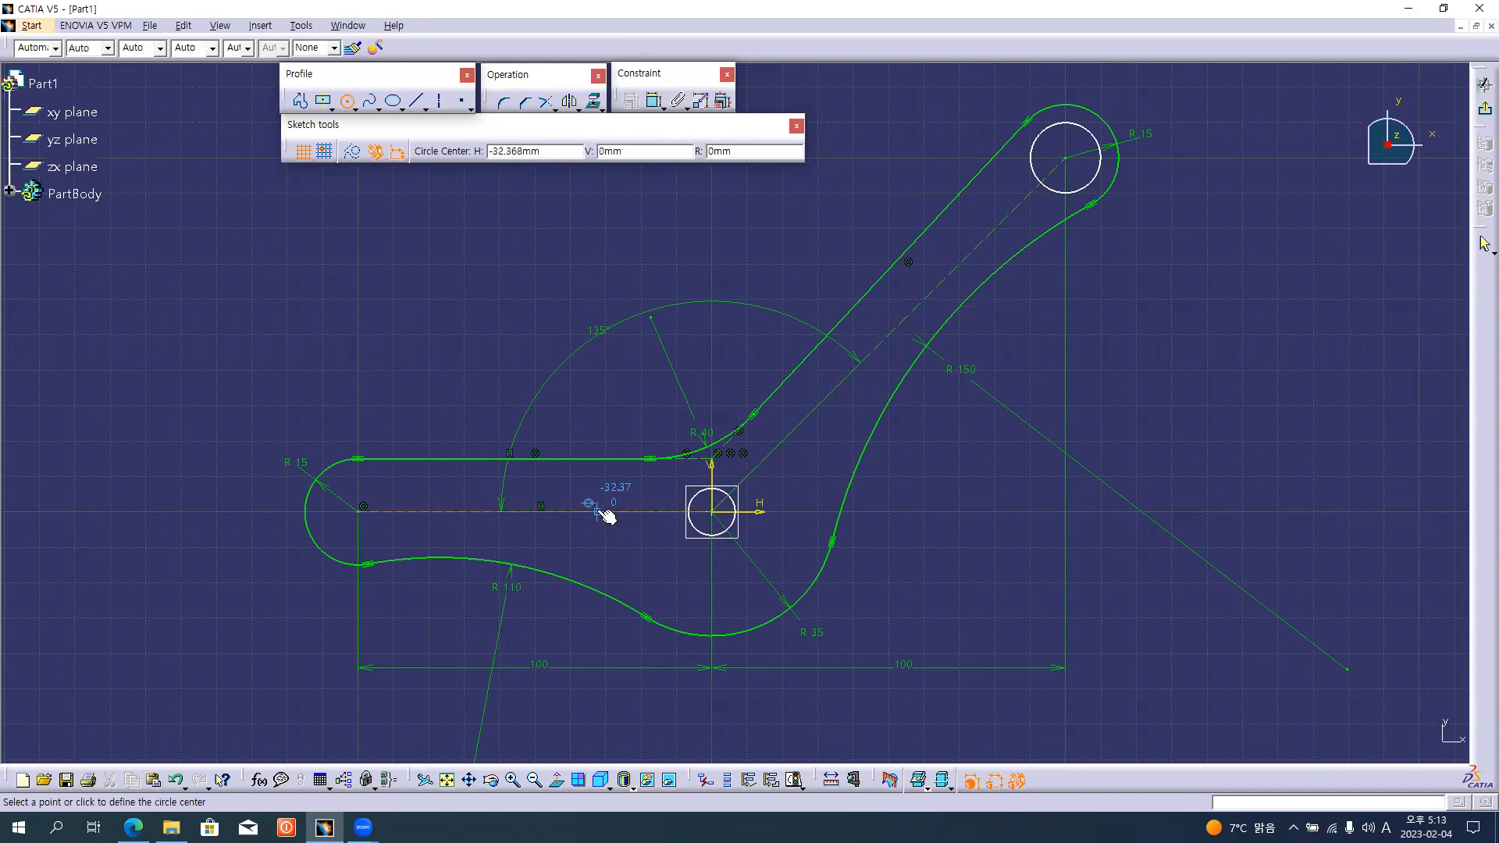
Check the hole layout in the reference drawing and draw two small circles spaced along the horizontal arm's centreline.
key(alt+Tab)
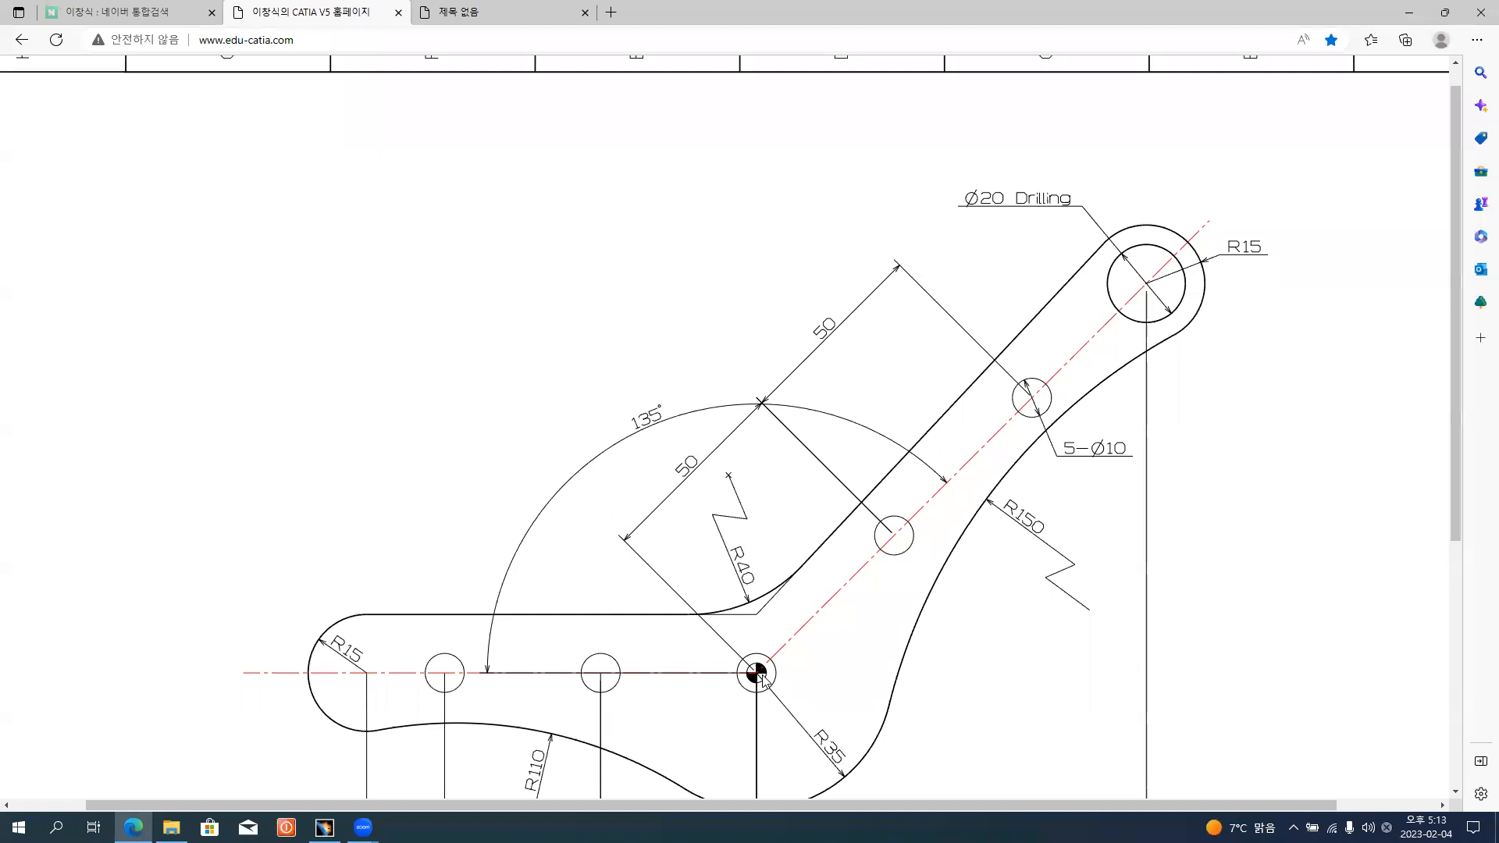
scroll(769, 672, down, 1)
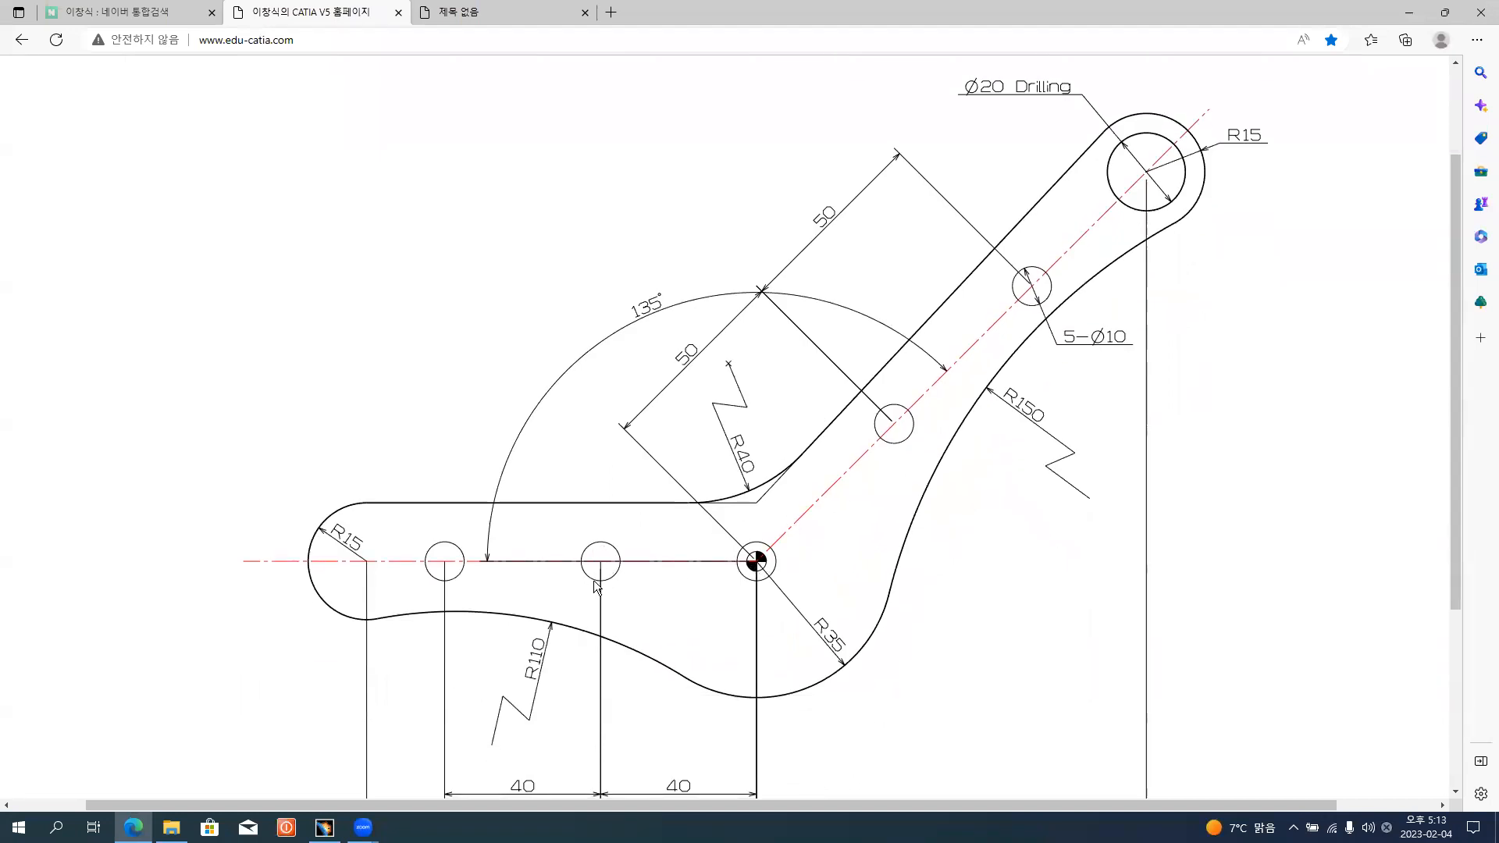
key(alt+Tab)
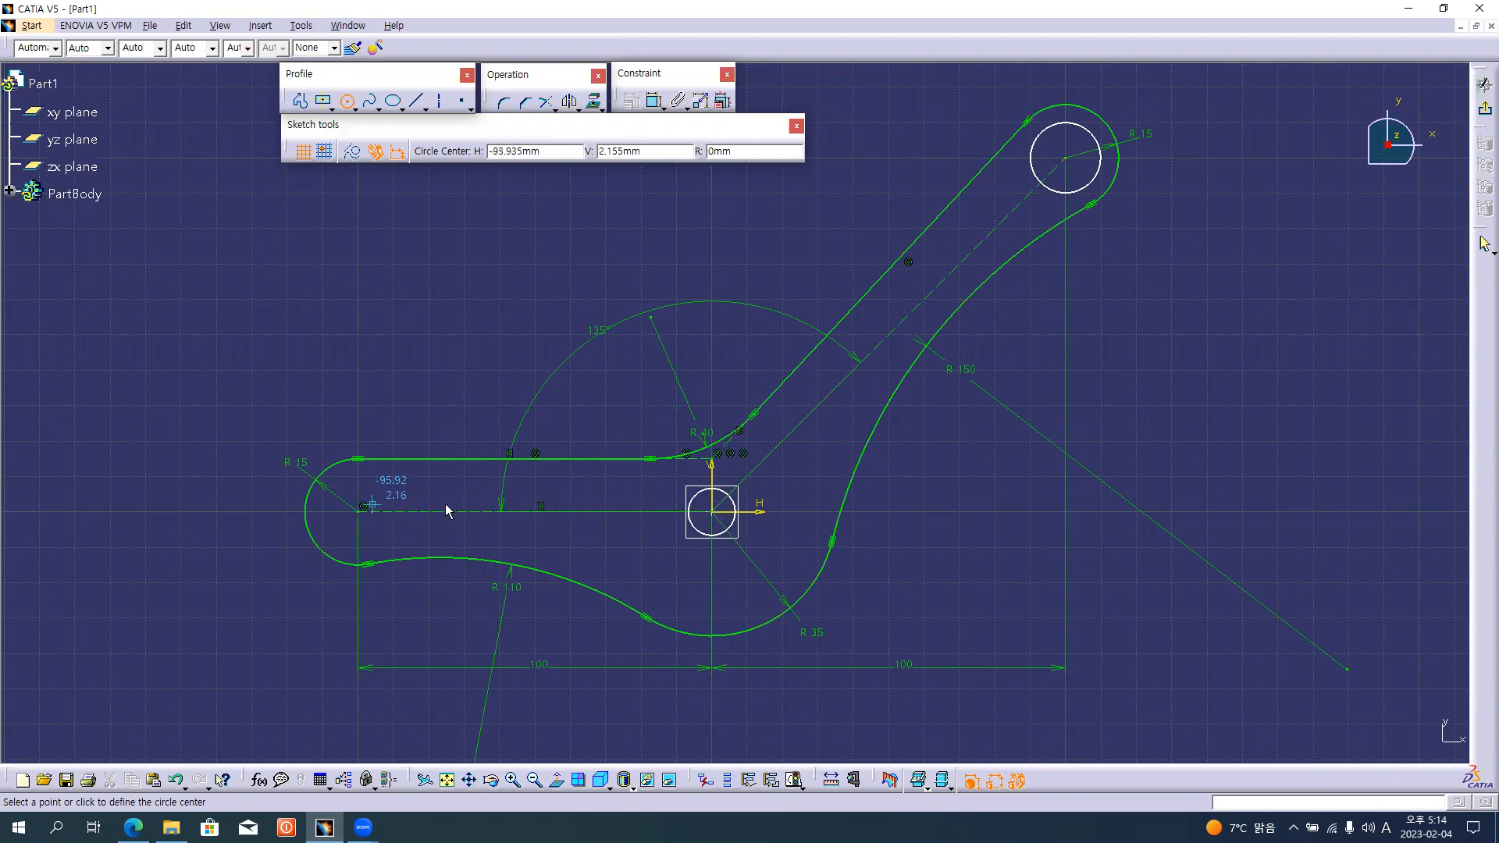
click(574, 512)
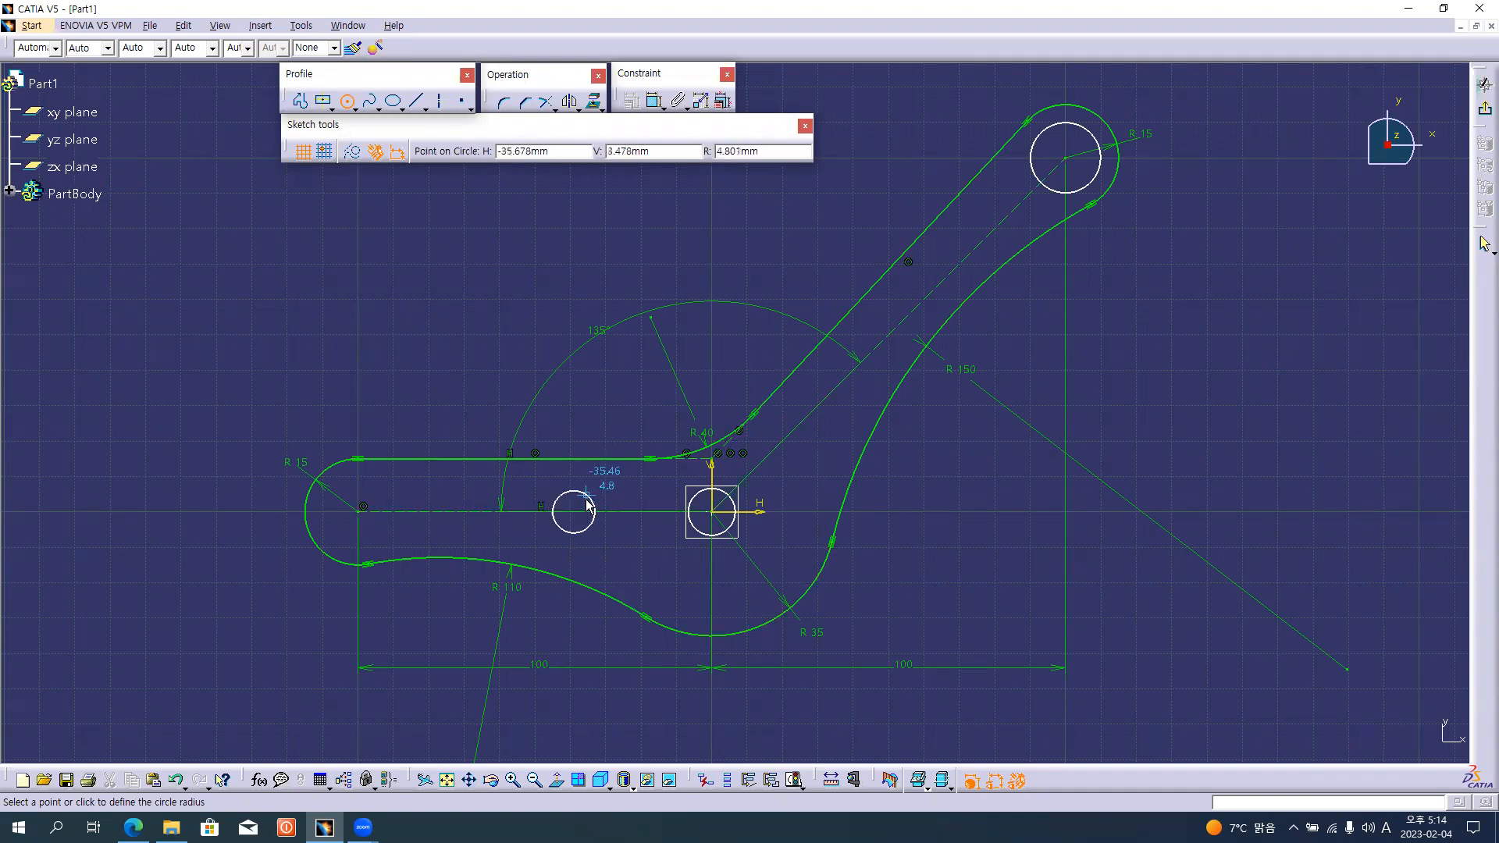
click(586, 500)
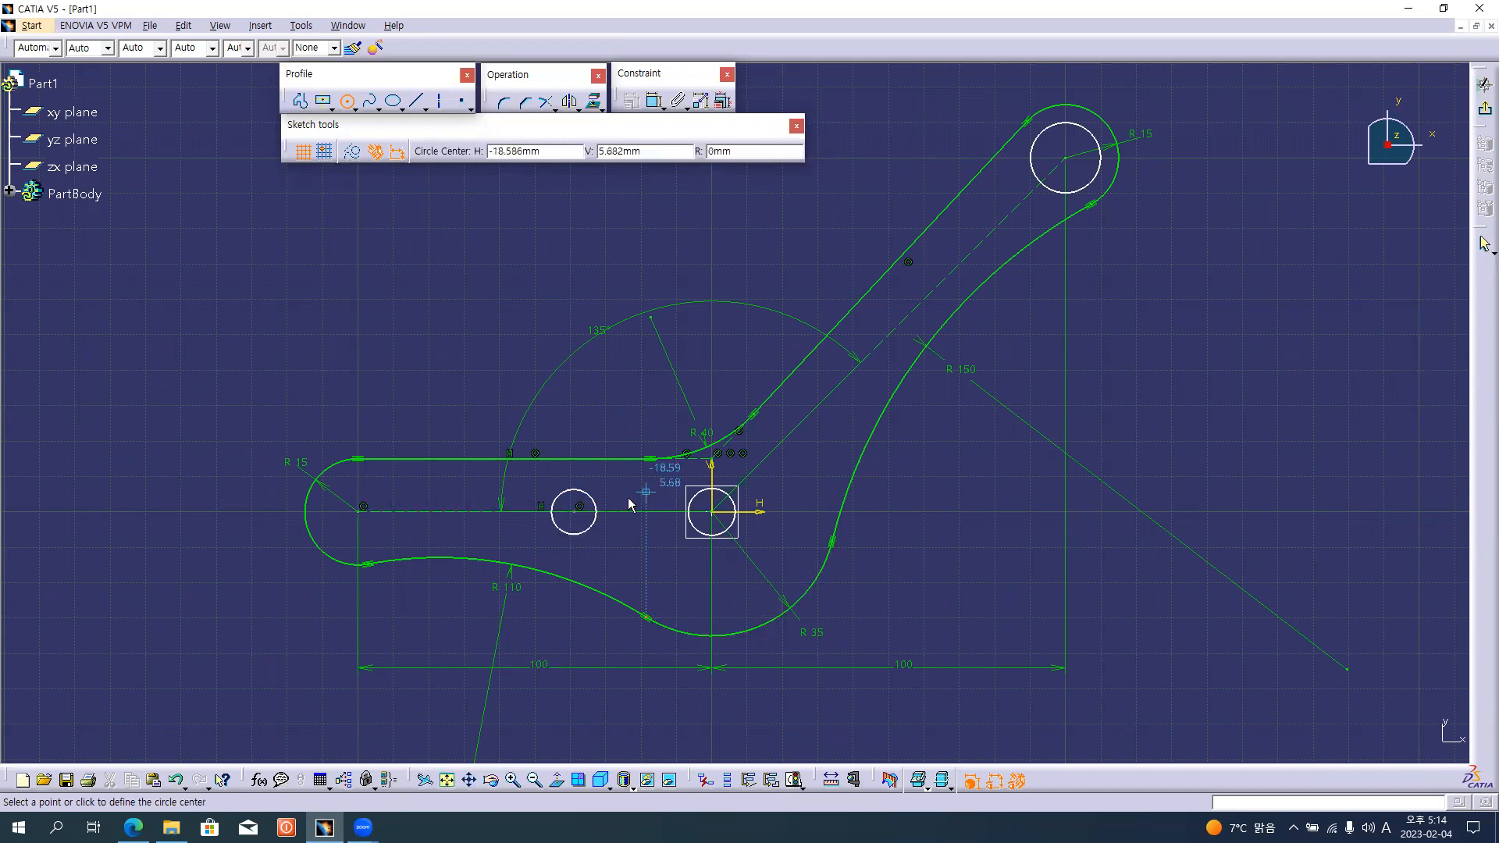
click(452, 511)
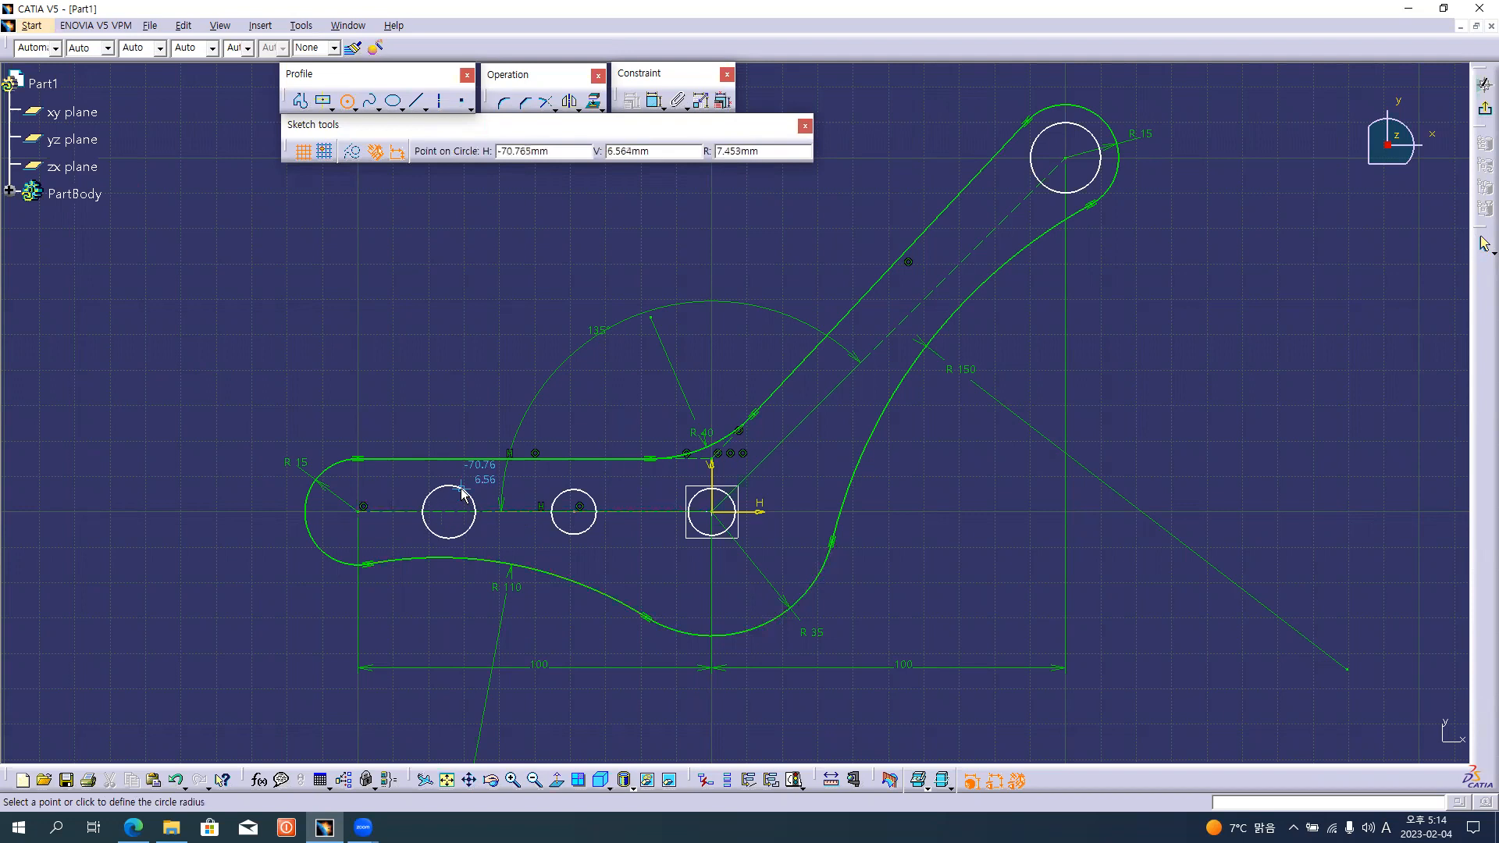
click(460, 493)
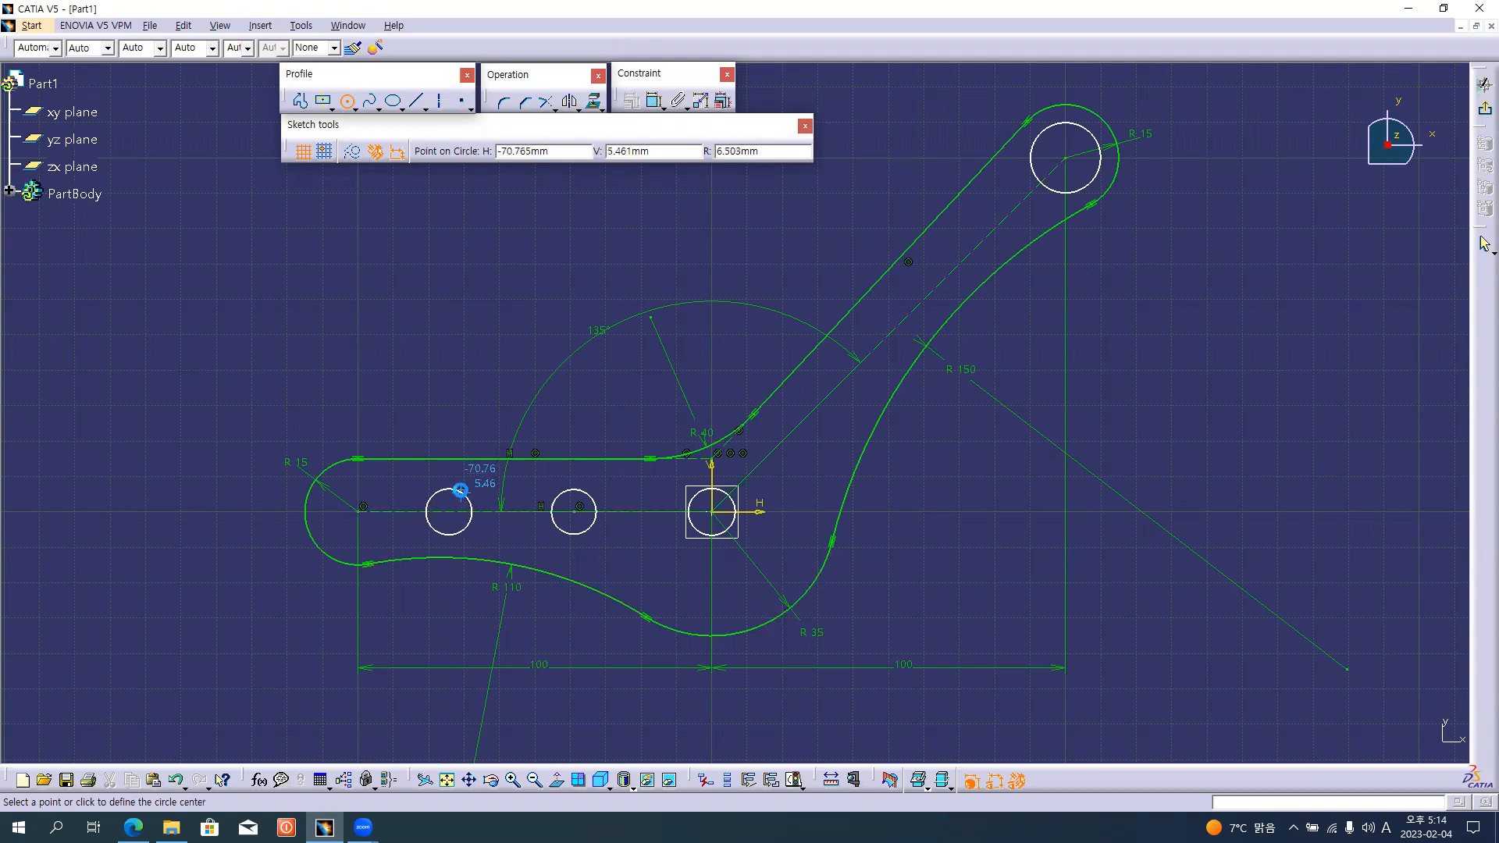
Draw two circles of about 7 mm radius spaced along the inclined arm's centreline.
click(844, 380)
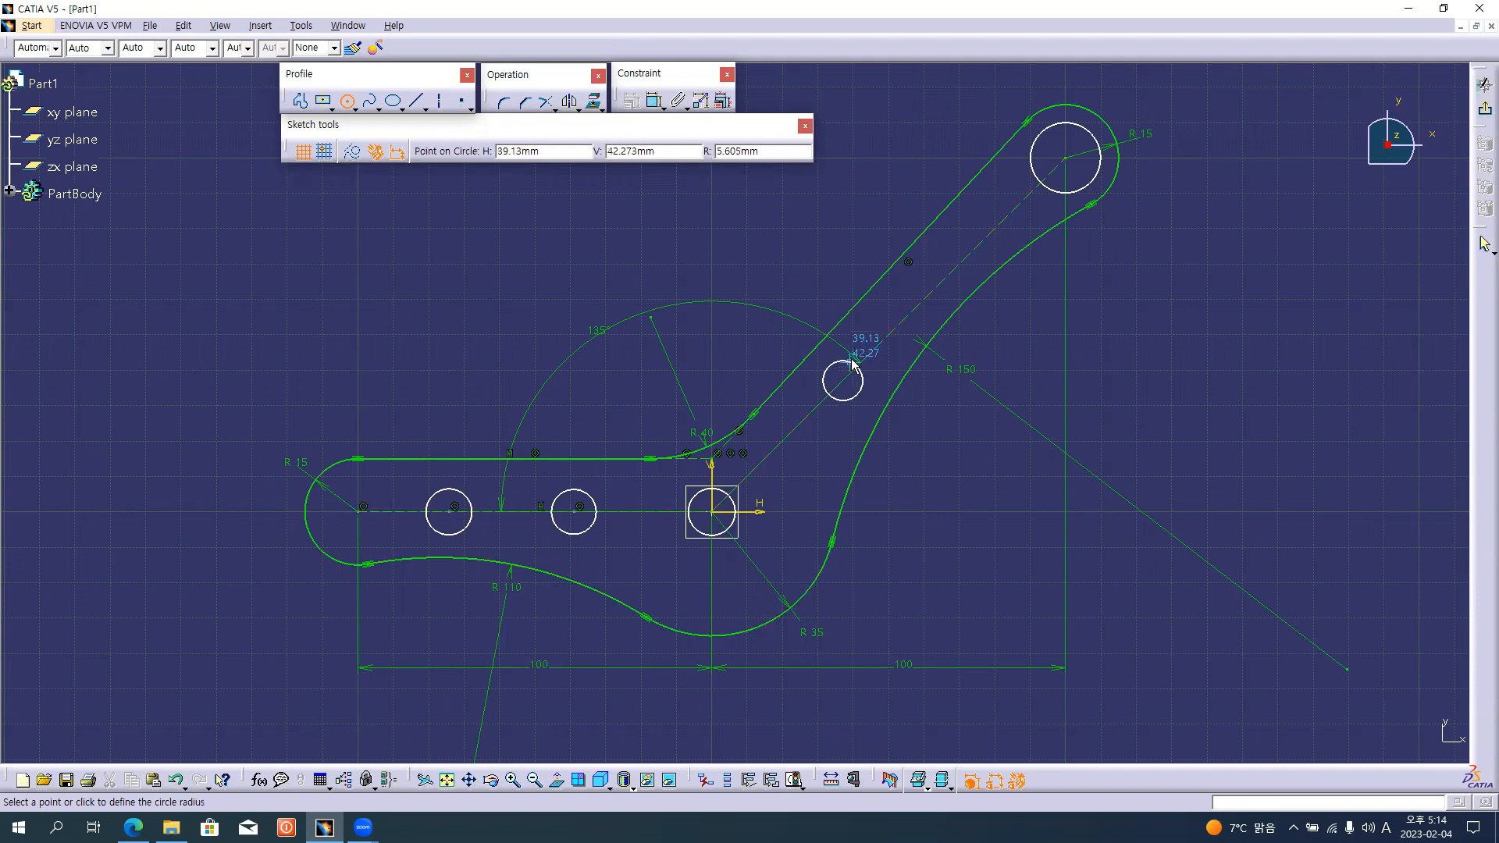
click(853, 354)
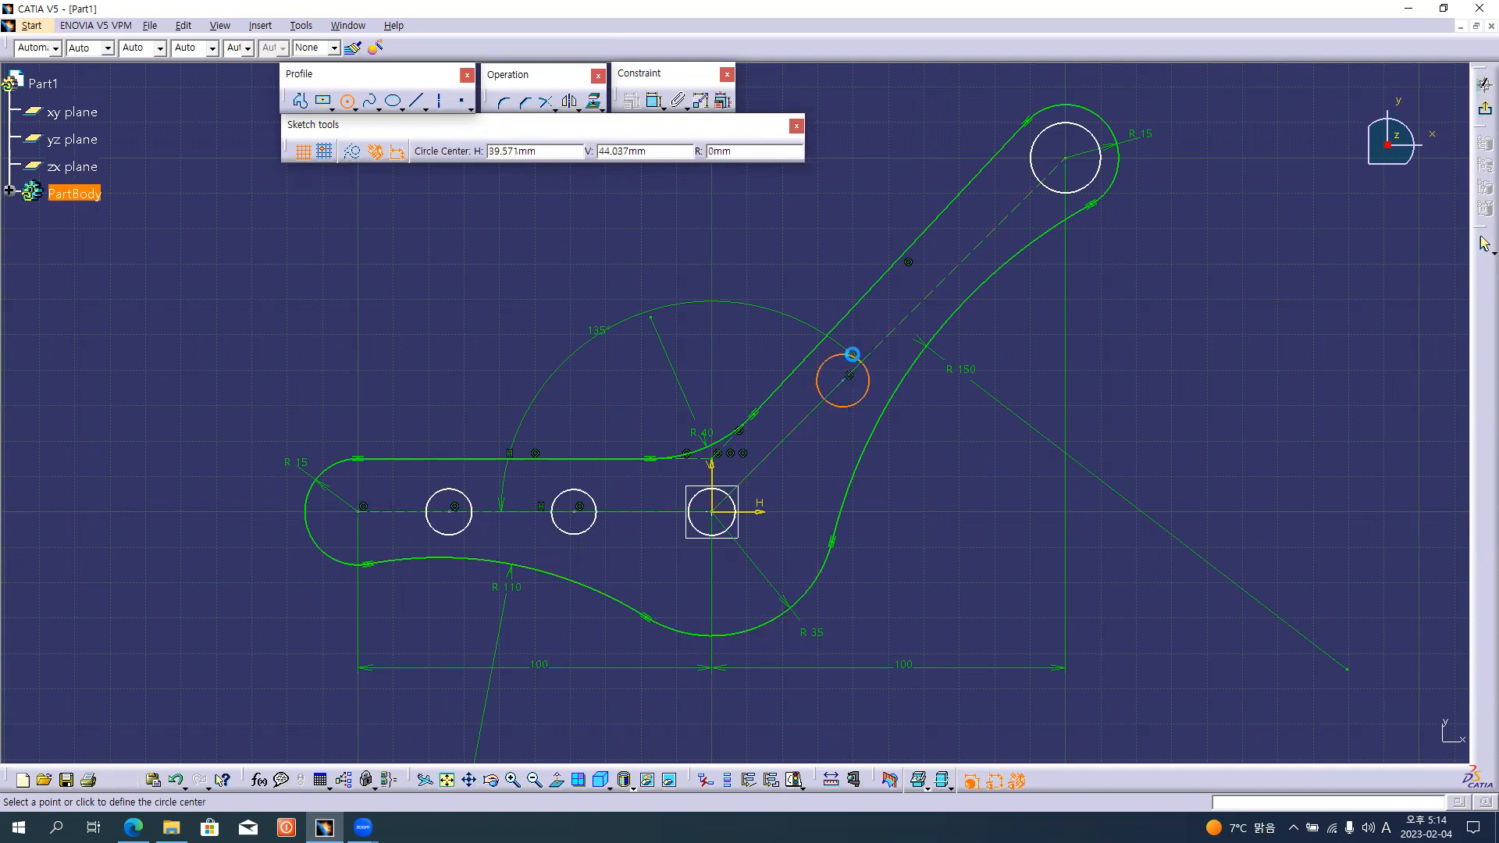
click(968, 253)
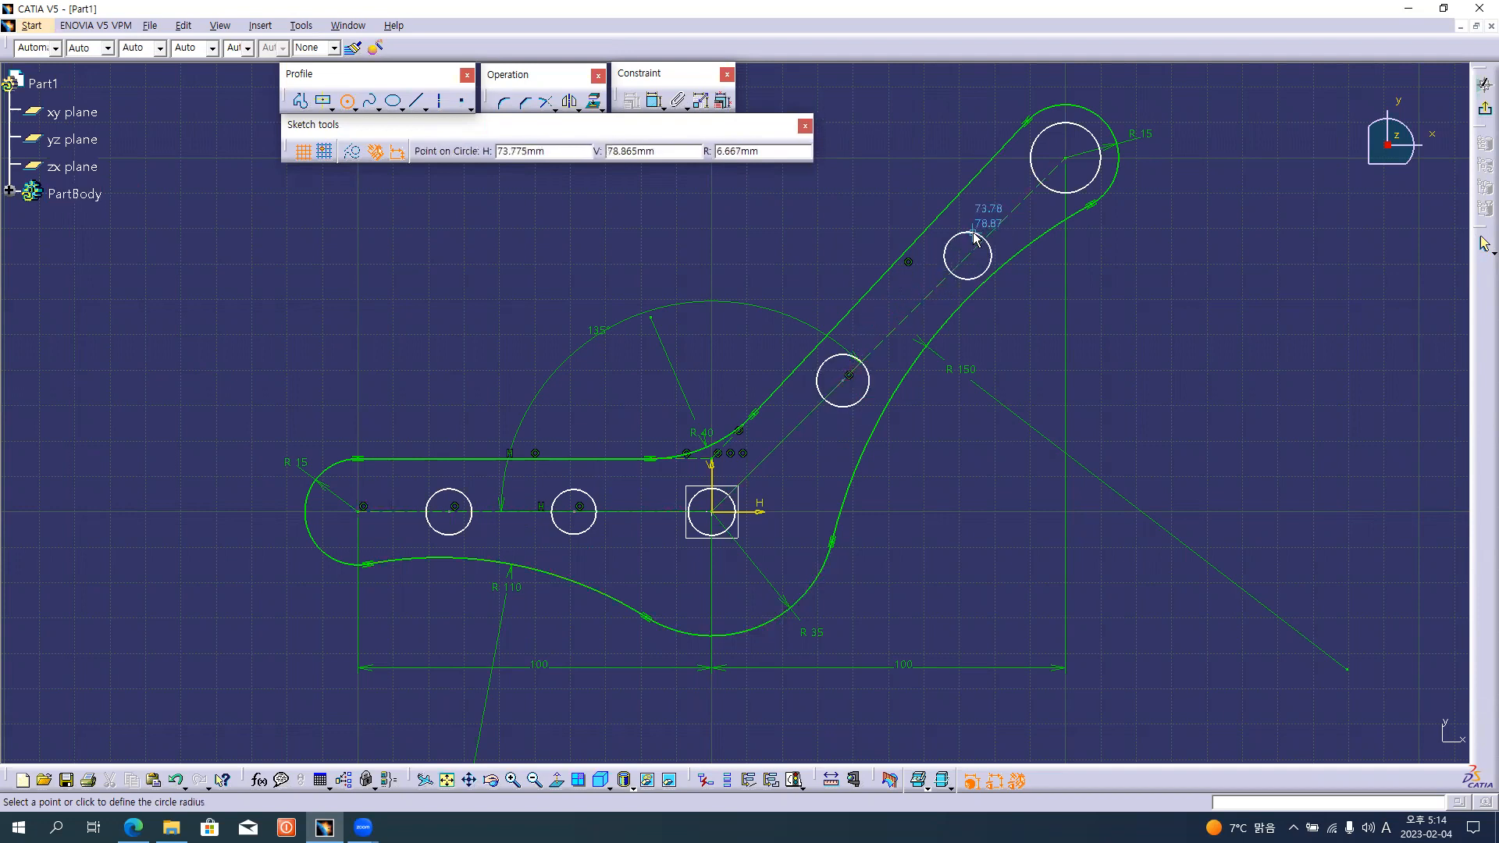
click(991, 255)
Add diameter dimensions to the two small circles on the inclined arm.
click(654, 100)
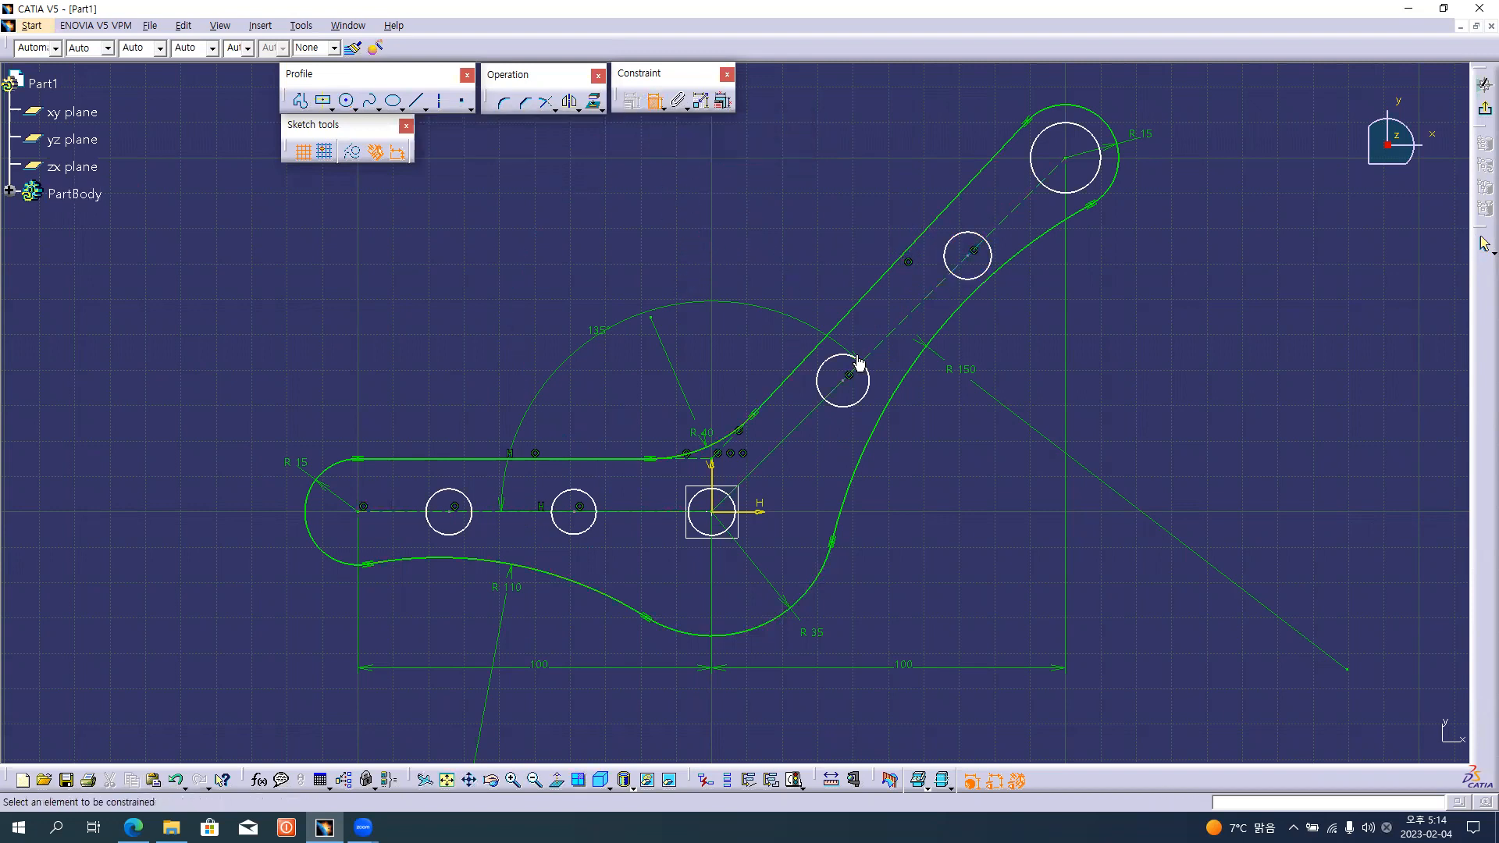
click(994, 266)
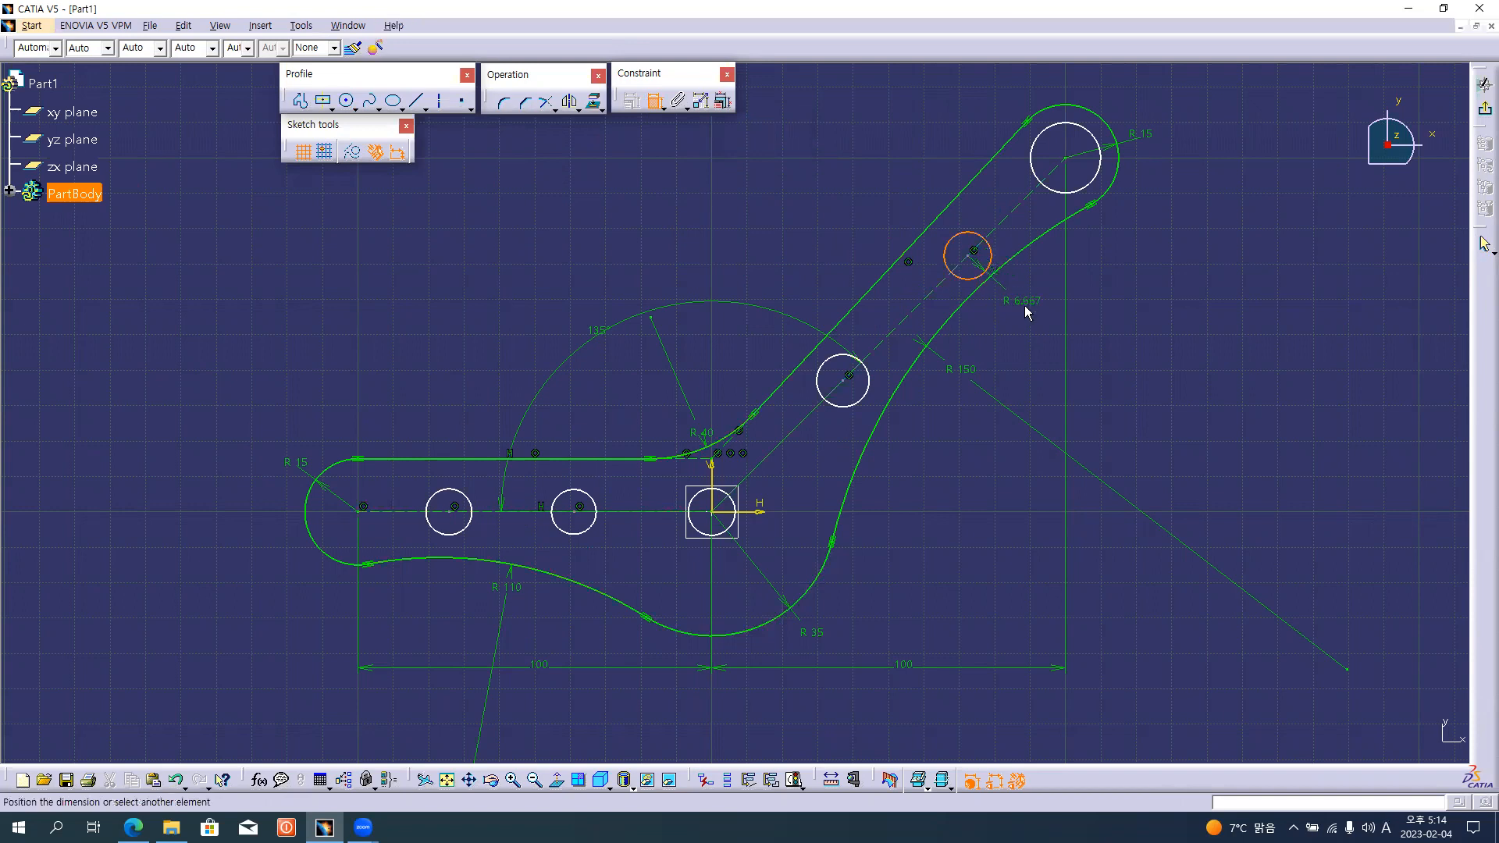
right_click(1024, 306)
click(1074, 351)
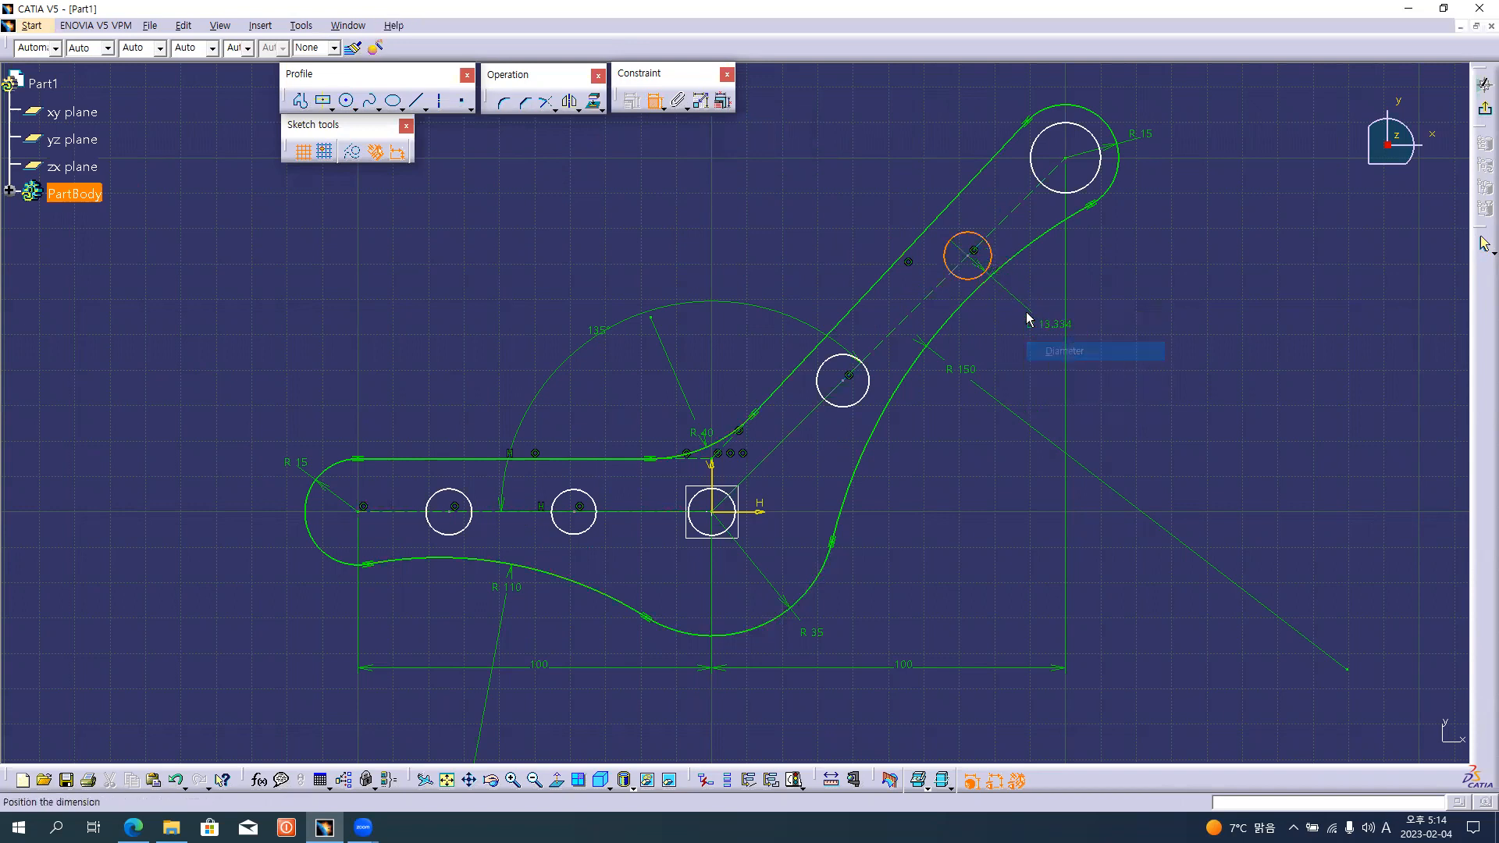
click(1001, 277)
click(864, 402)
click(922, 431)
Dimension the diameters of the origin circle, the two horizontal-arm circles and the large circle at the inclined arm's end.
click(563, 532)
click(568, 609)
click(722, 535)
click(684, 573)
click(436, 531)
click(428, 582)
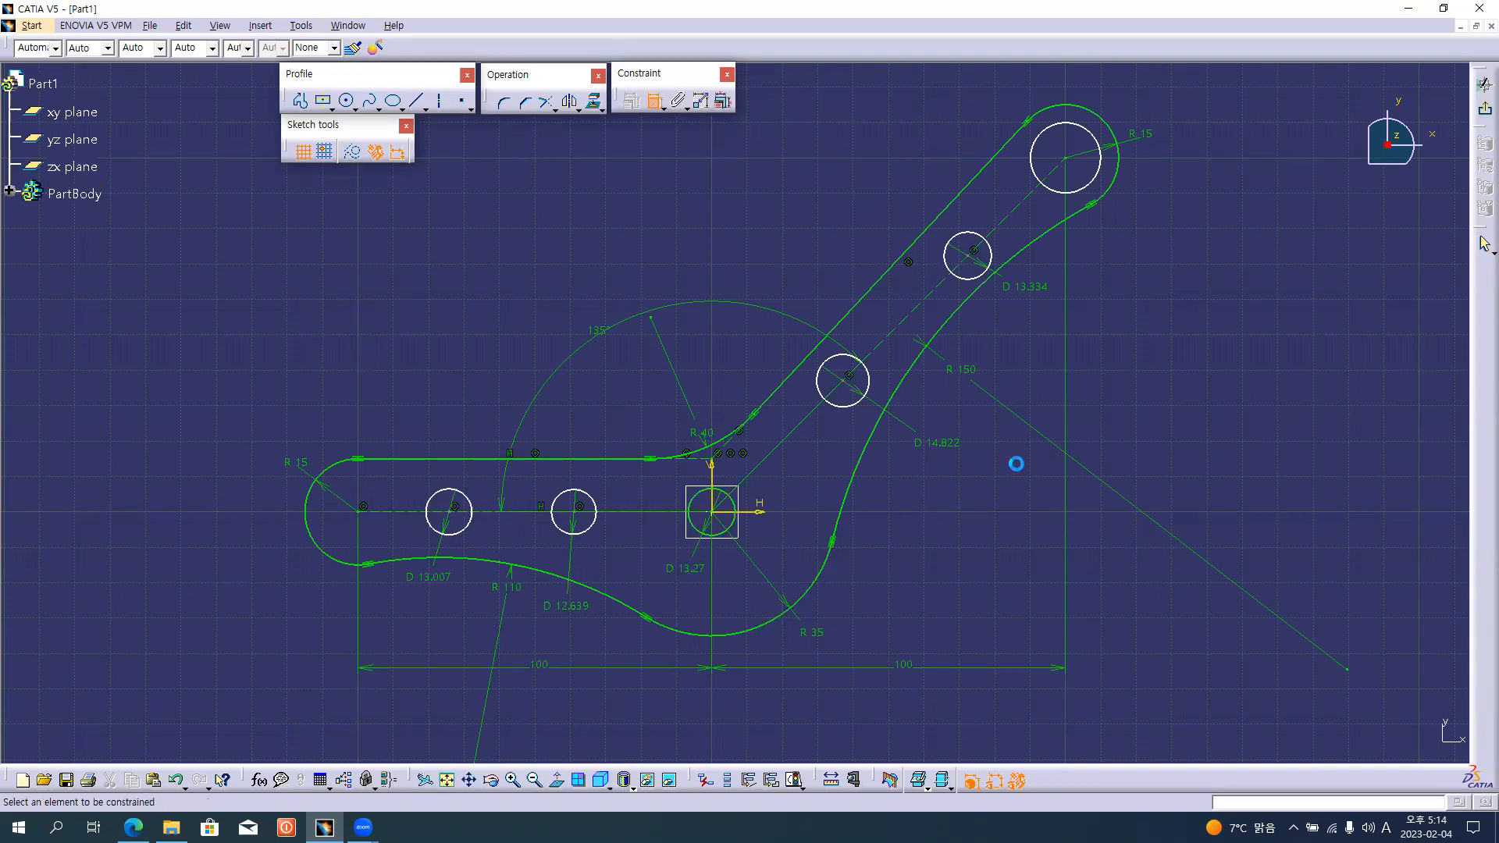
click(1097, 176)
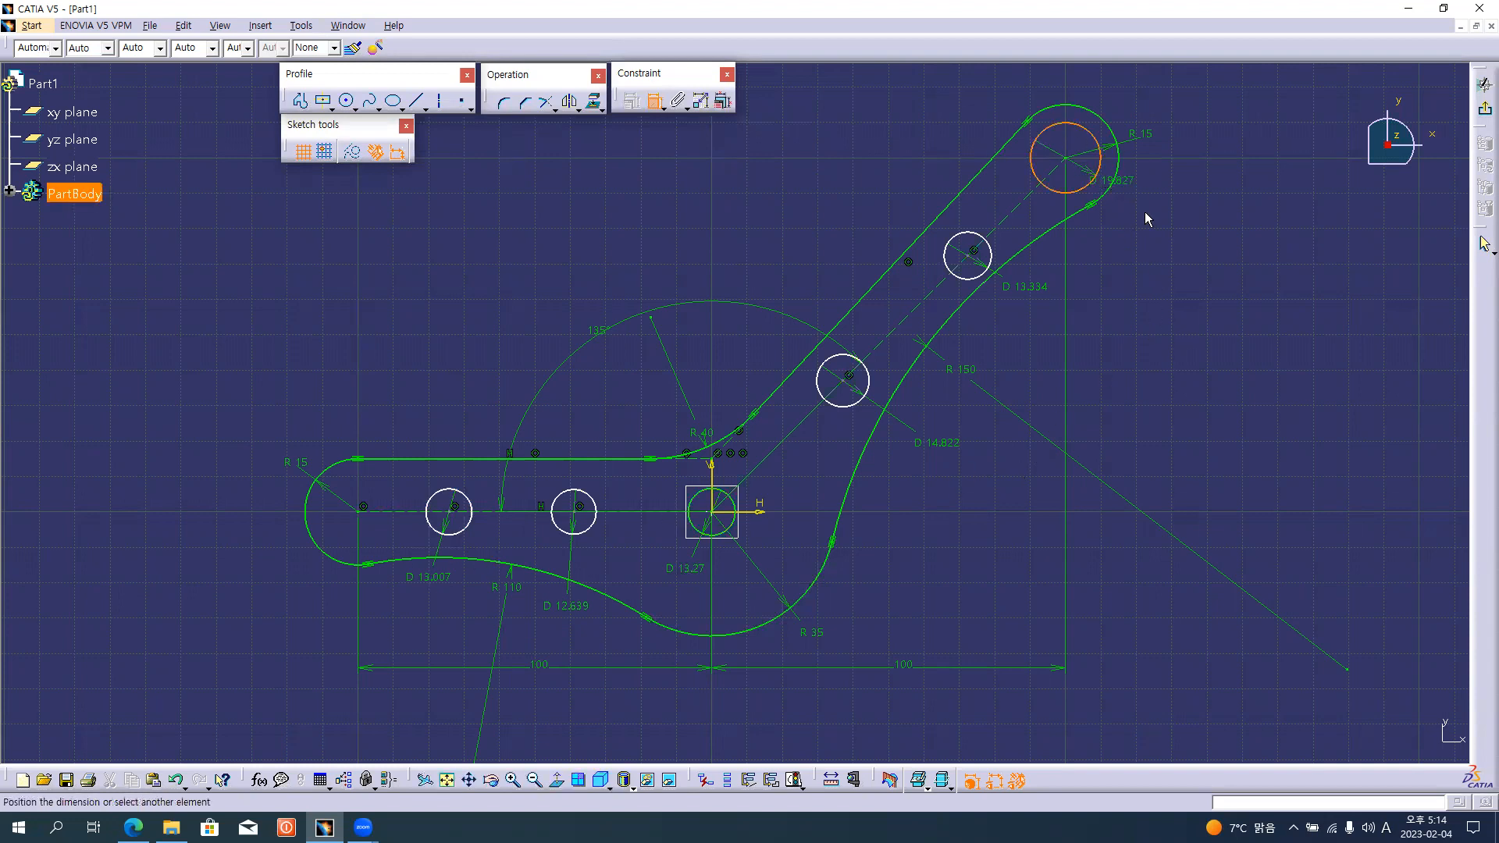
click(1157, 209)
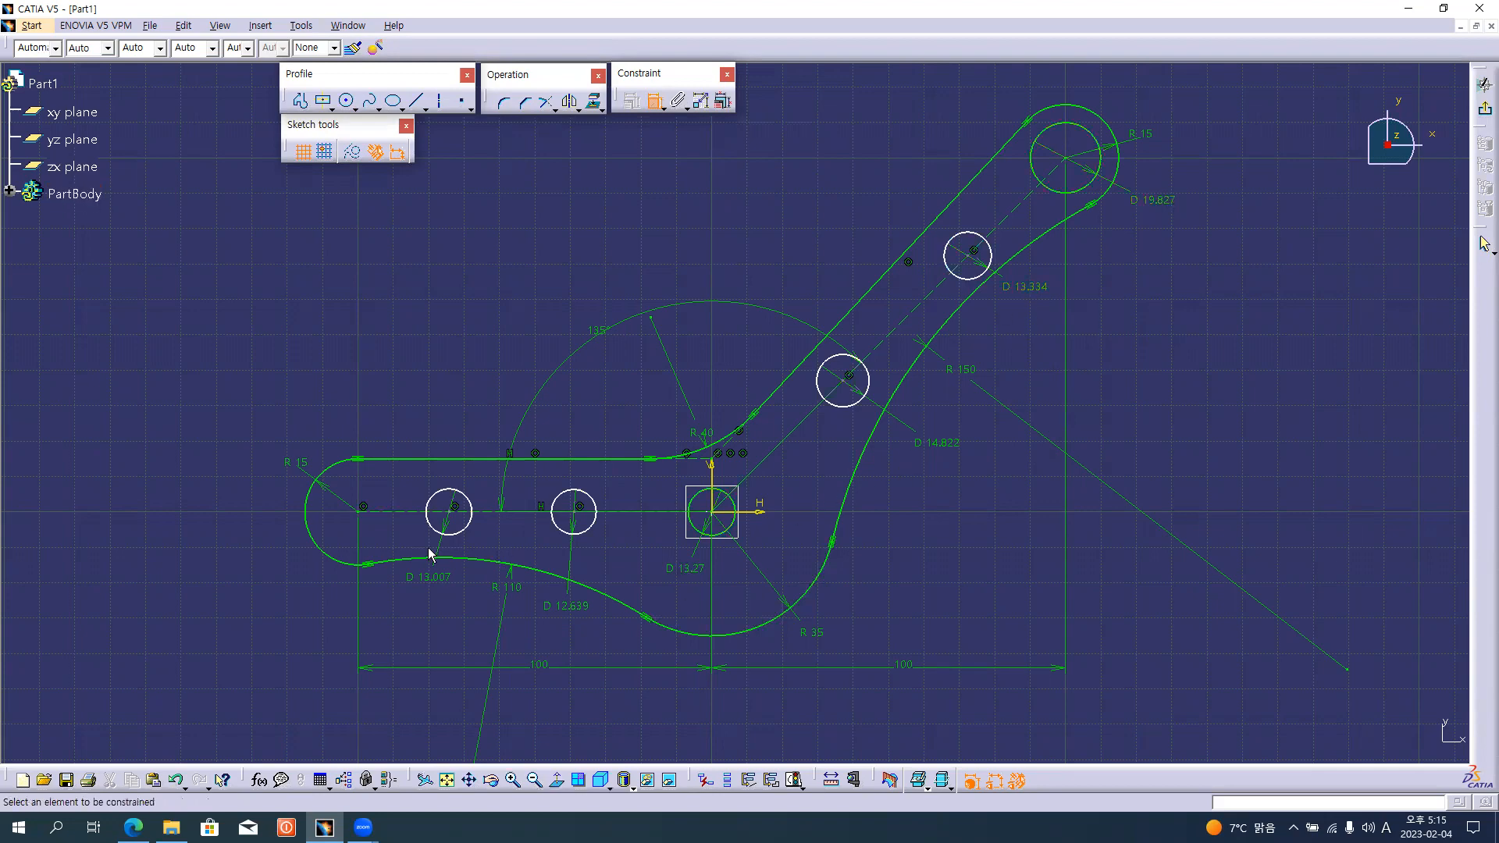
Following the reference drawing, dimension the hole spacings along the horizontal arm and move both 100 mm dimensions further below them.
key(alt+Tab)
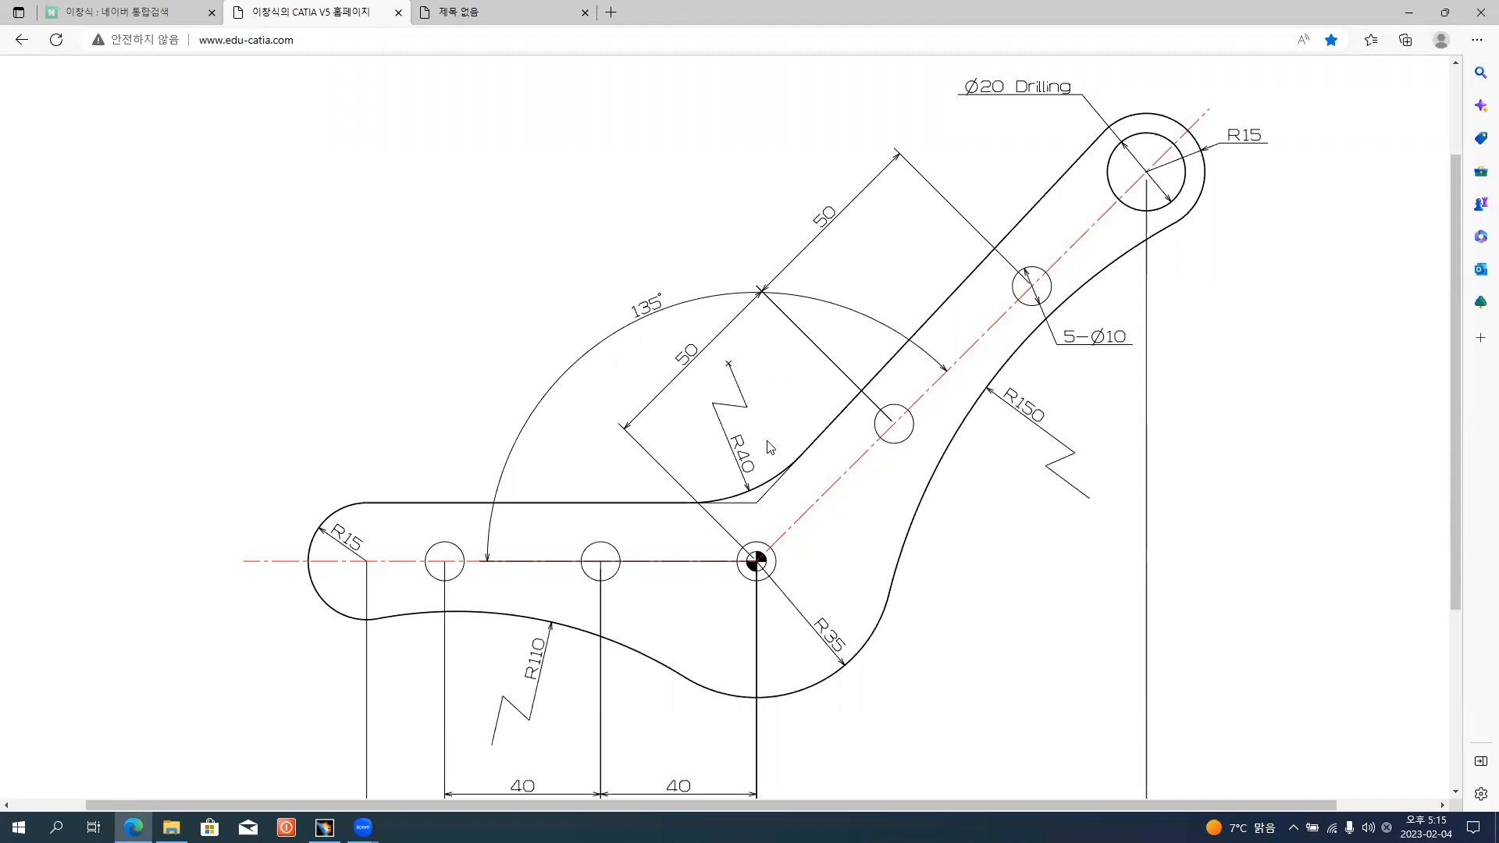
scroll(635, 666, down, 1)
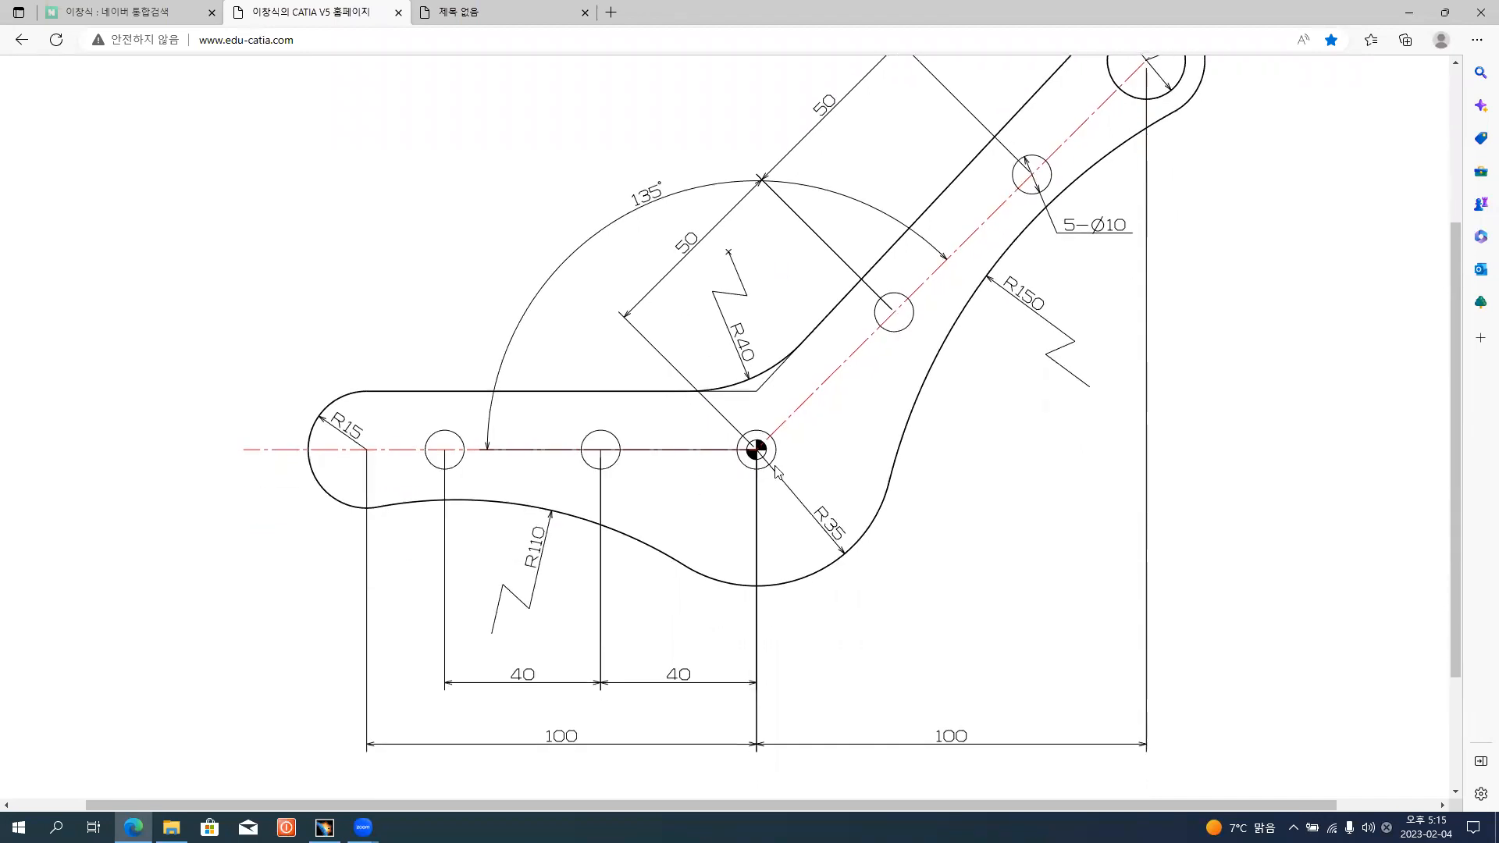
key(alt+Tab)
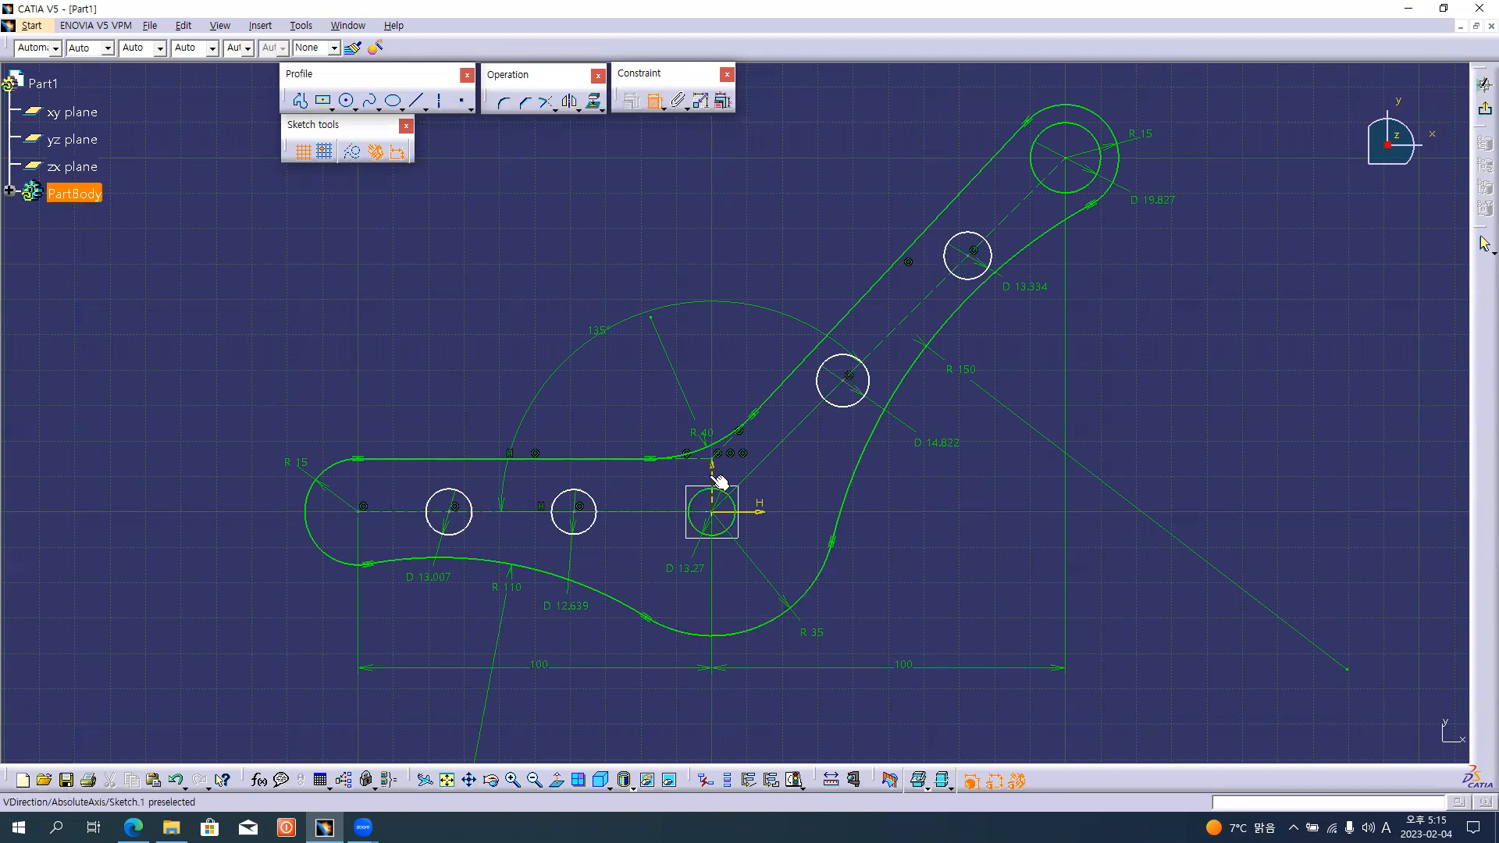
click(573, 513)
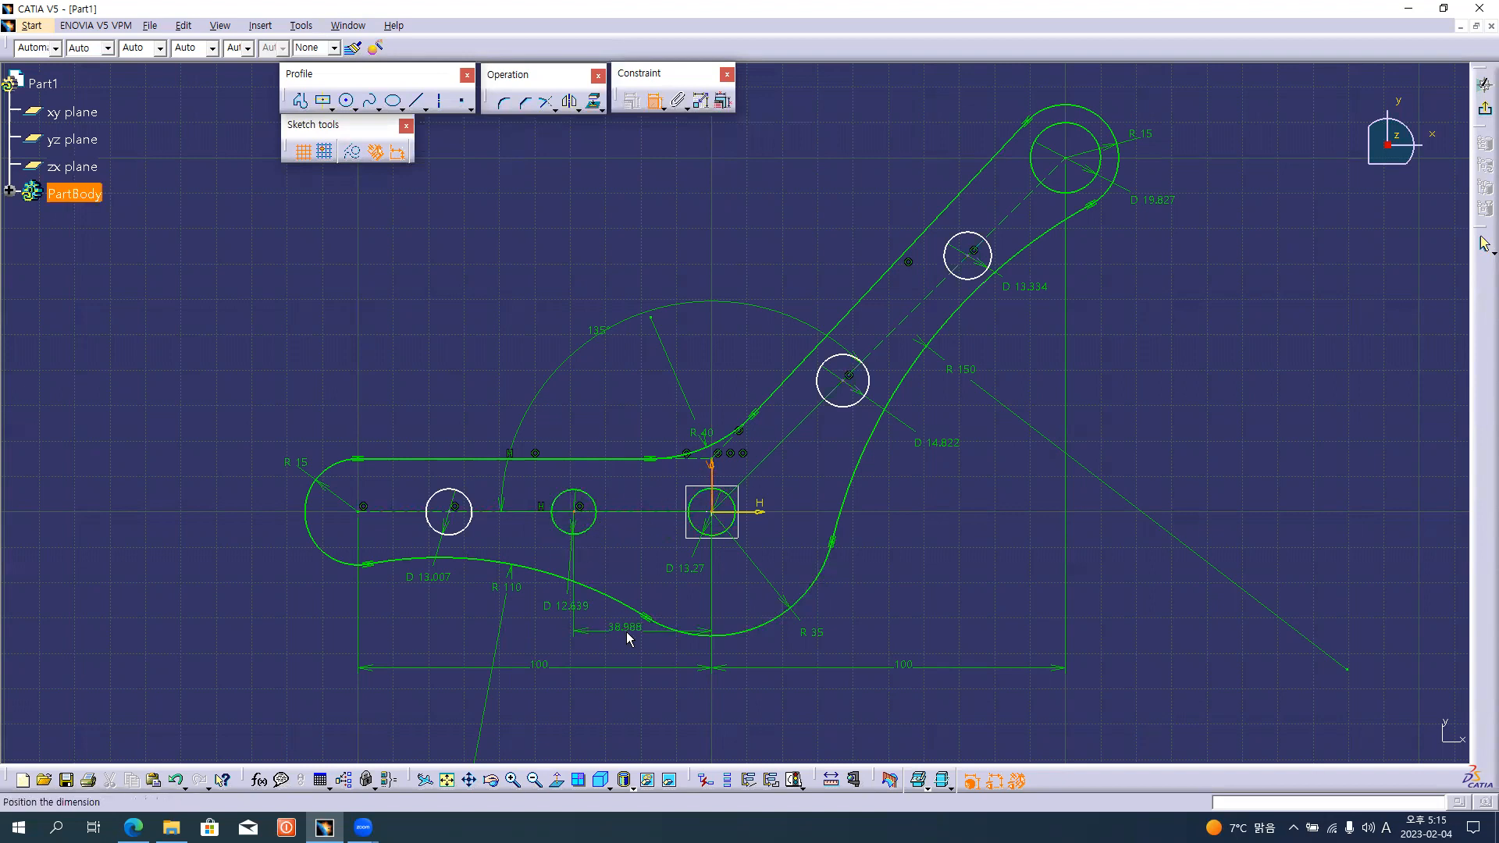
click(639, 649)
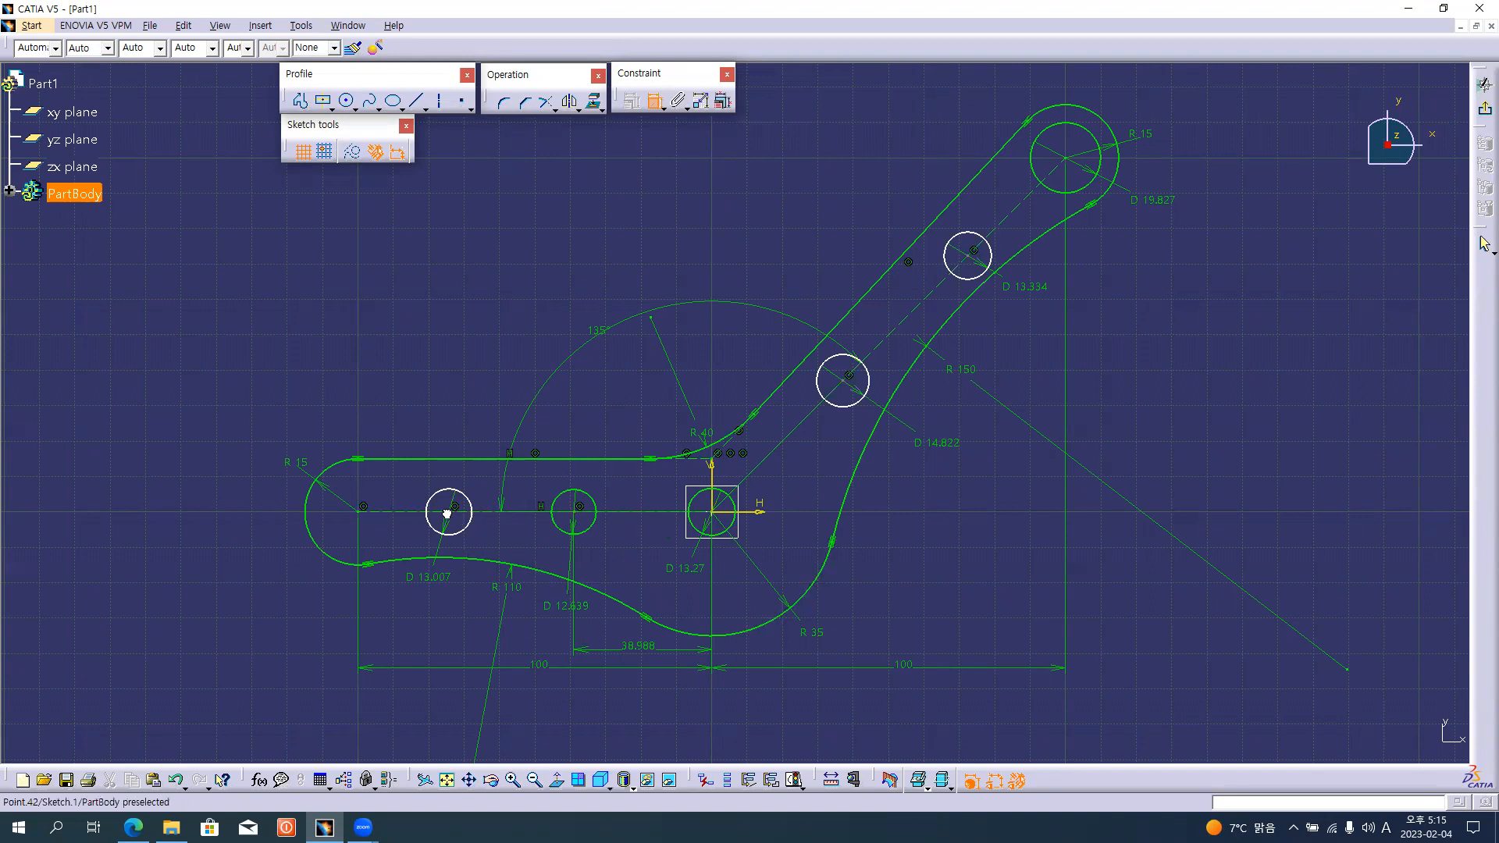
click(580, 507)
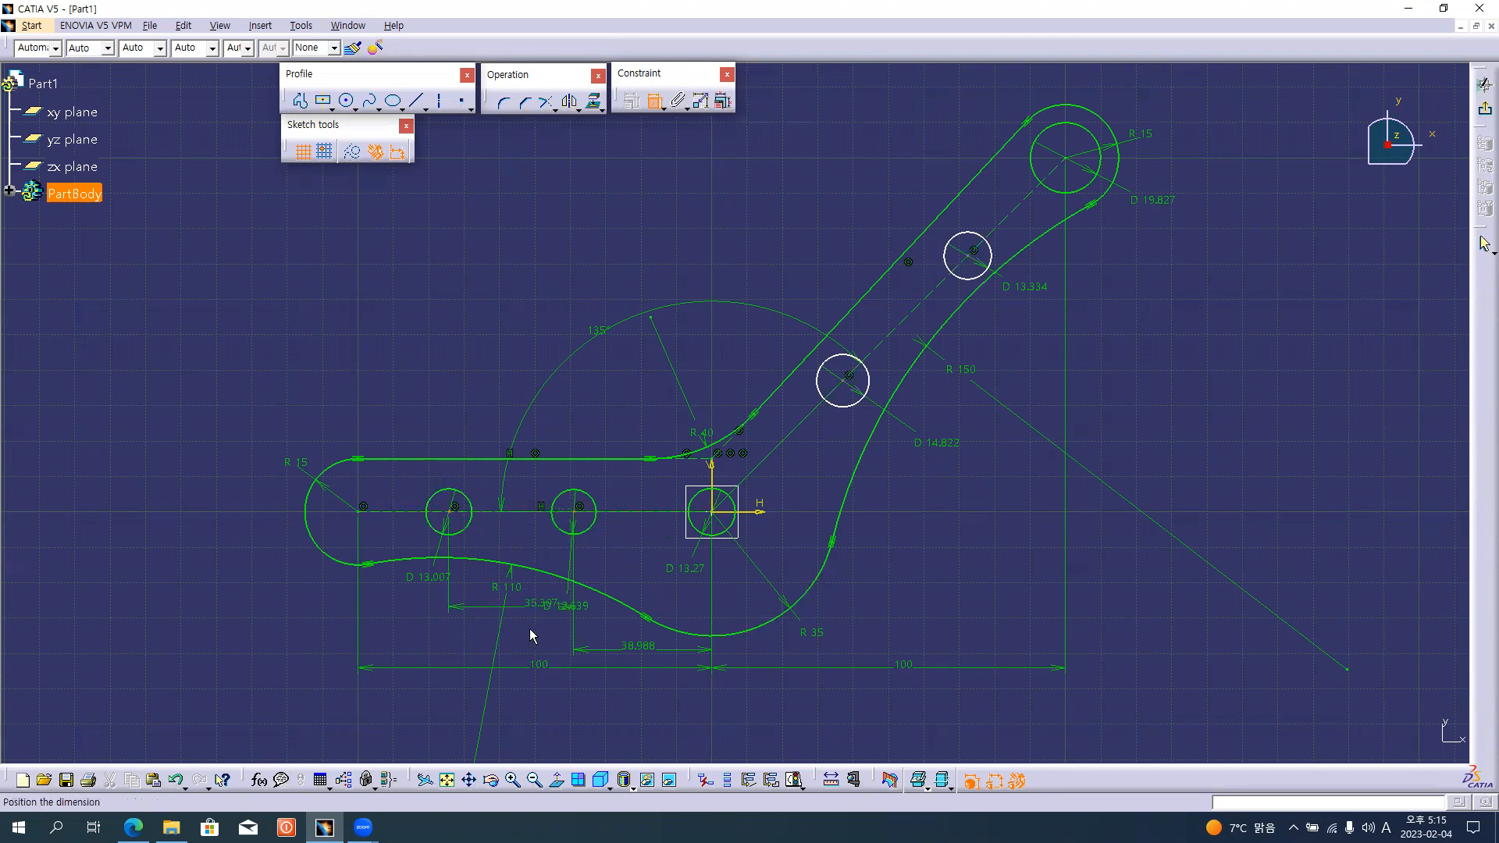
click(515, 655)
drag(591, 678, 593, 698)
drag(837, 678, 836, 698)
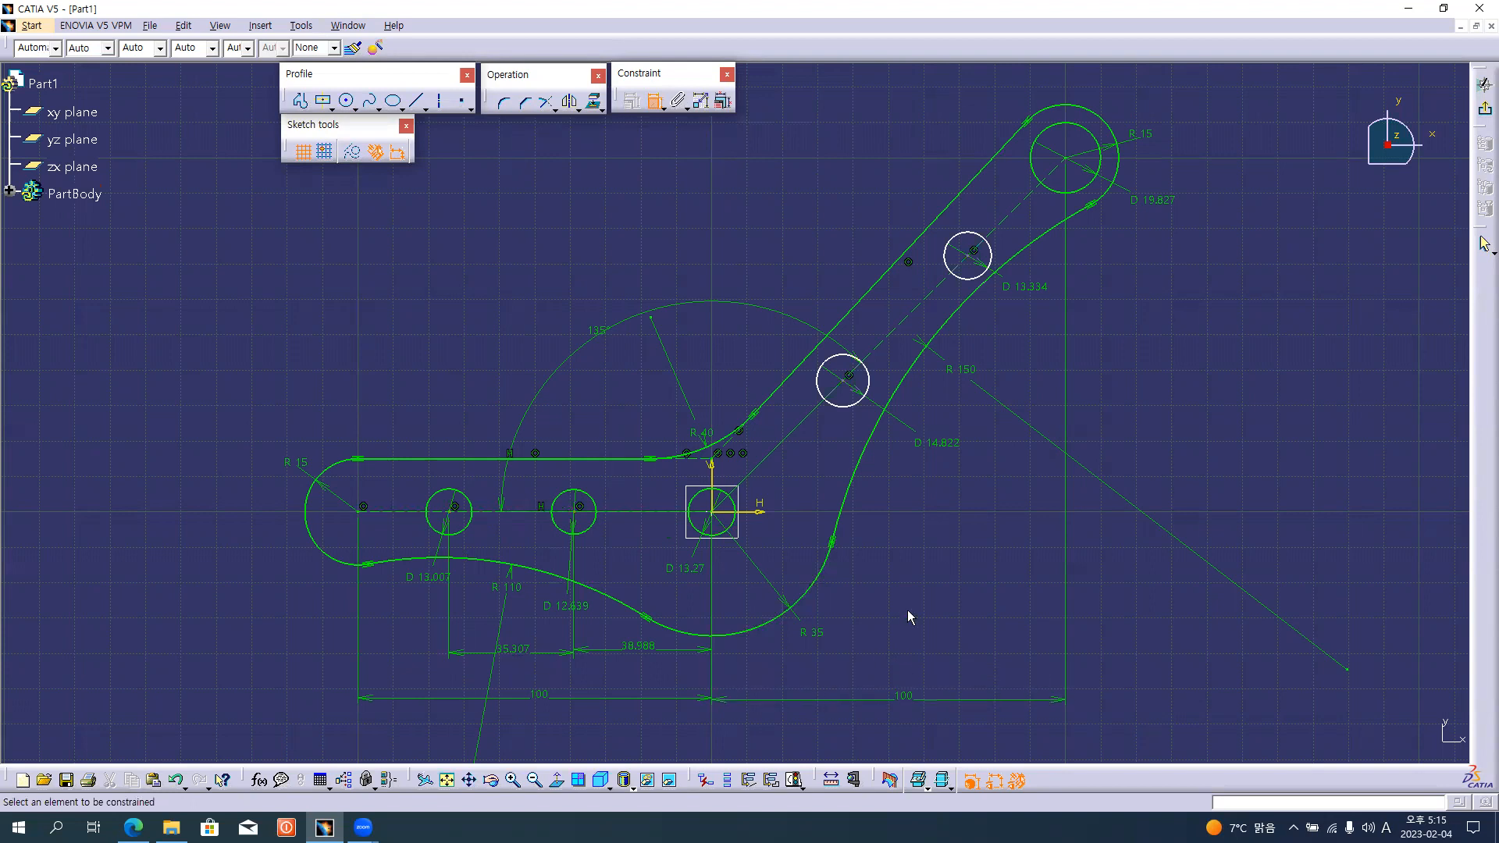
Dimension the hole spacings along the inclined arm from the origin and reposition the first one clear of the profile.
click(720, 513)
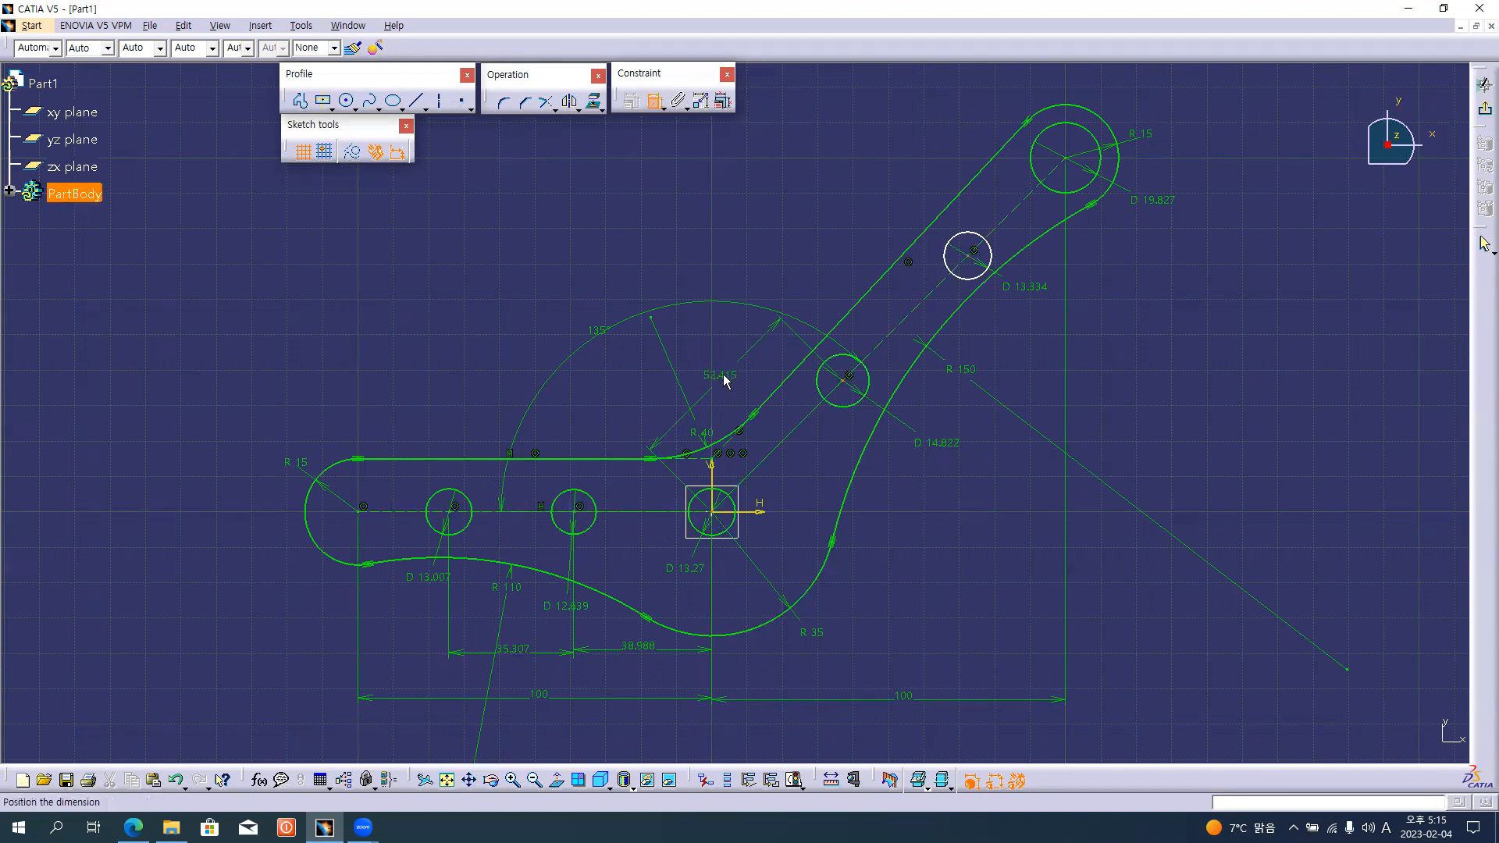
click(723, 372)
click(973, 255)
click(814, 252)
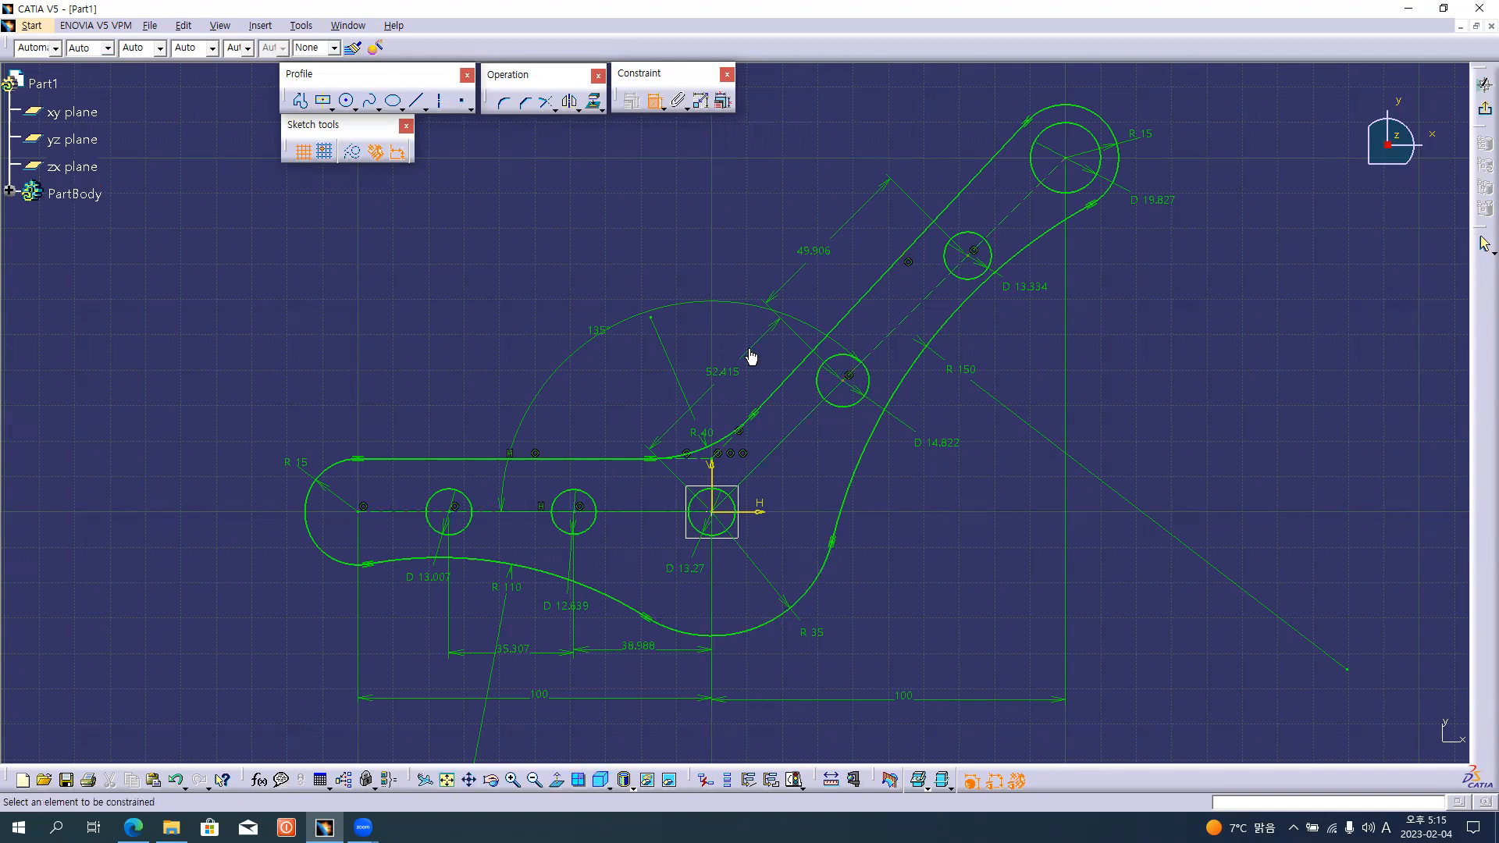
drag(742, 339, 731, 346)
In Edit Multi-Constraint, set the large end hole's radius to 10 mm and the five small holes' radii to 5 mm.
click(723, 101)
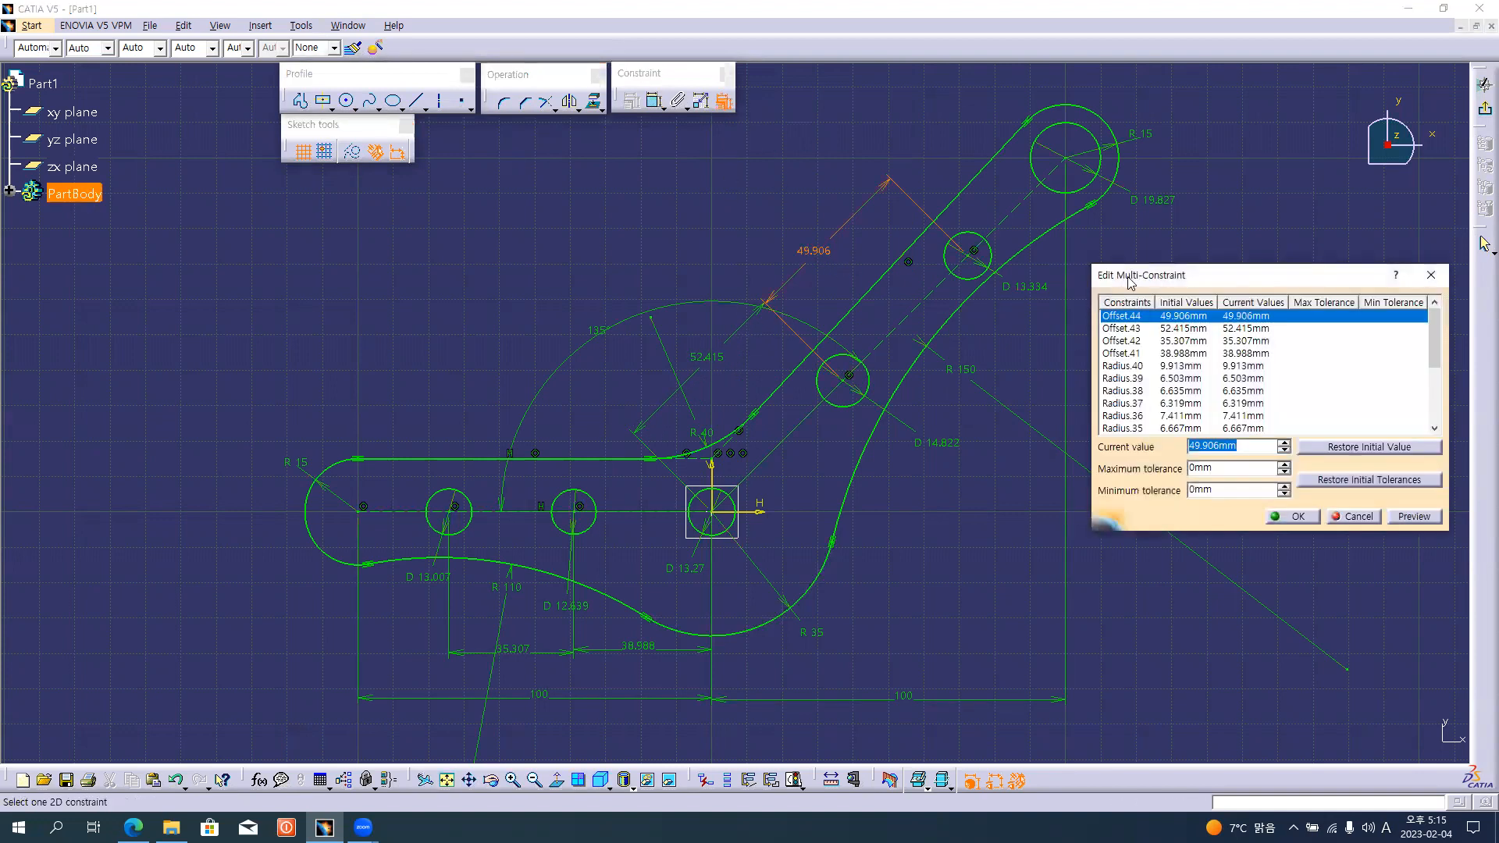
drag(1130, 283, 1189, 273)
click(1154, 208)
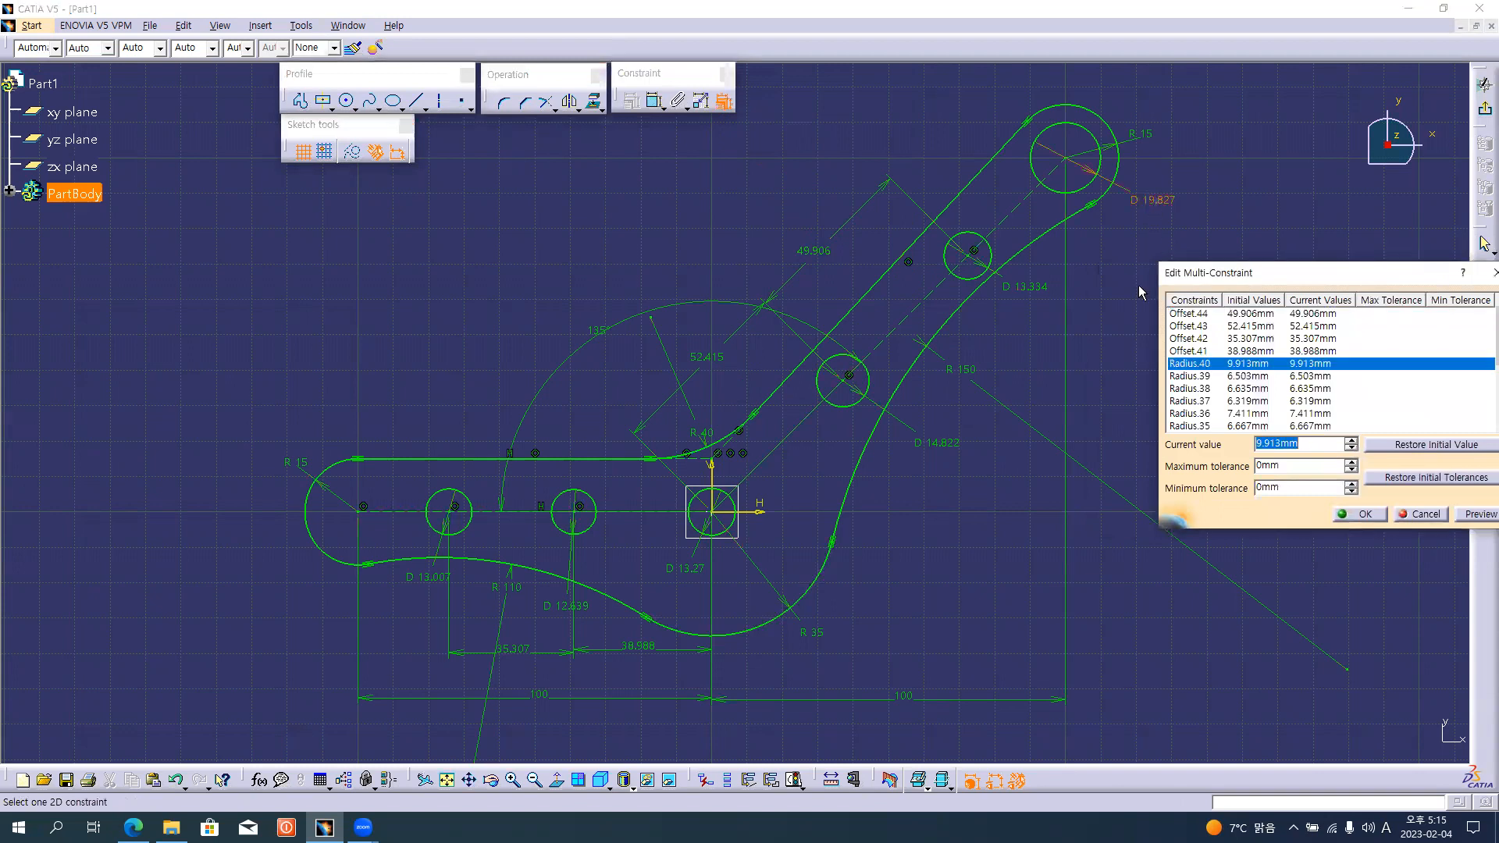
text(10)
key(Return)
click(1025, 289)
text(5)
click(939, 446)
click(669, 567)
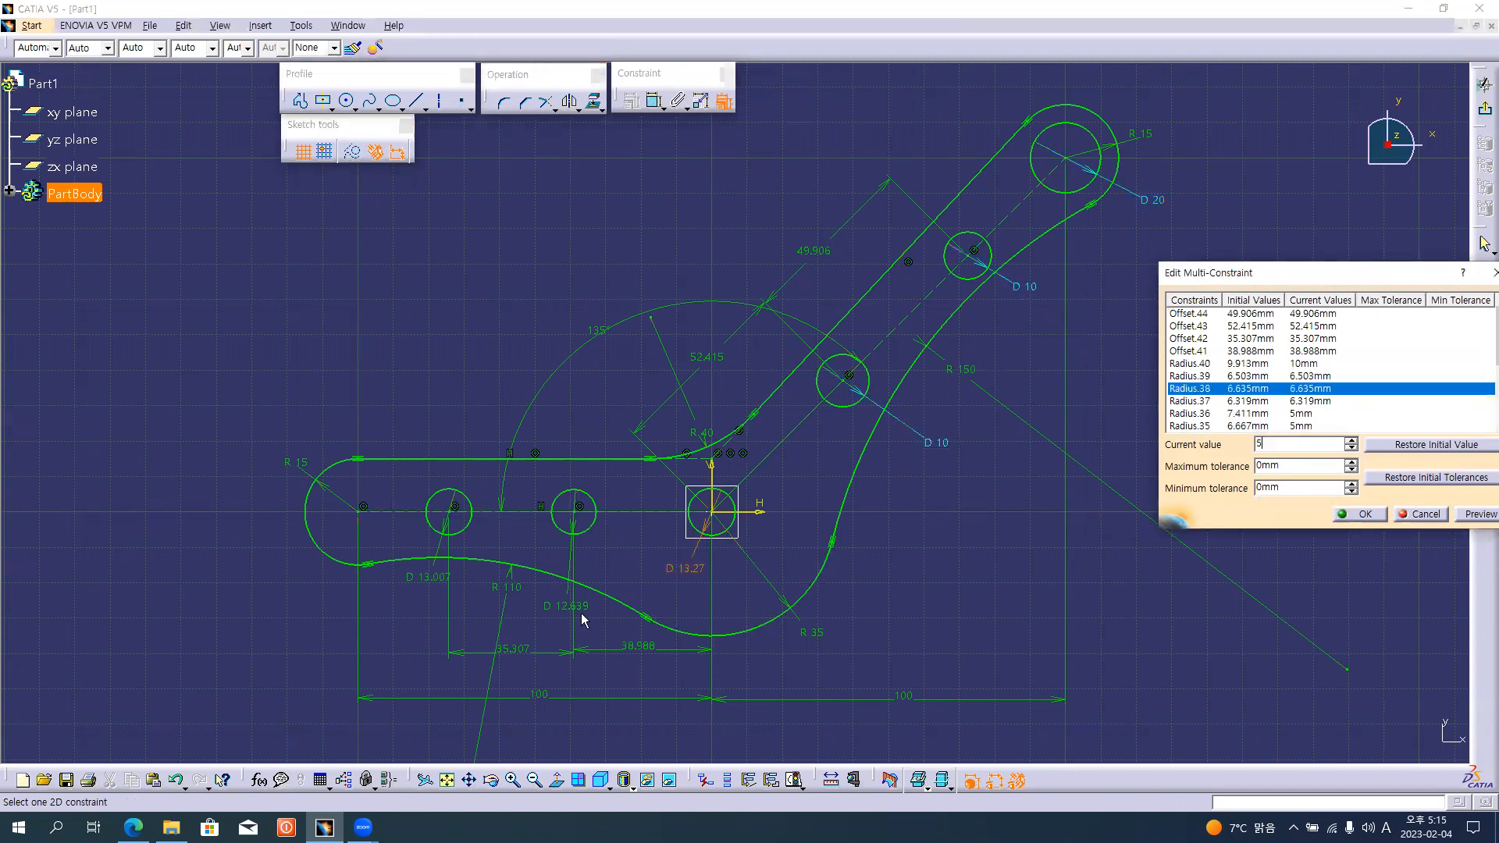
click(551, 607)
click(424, 578)
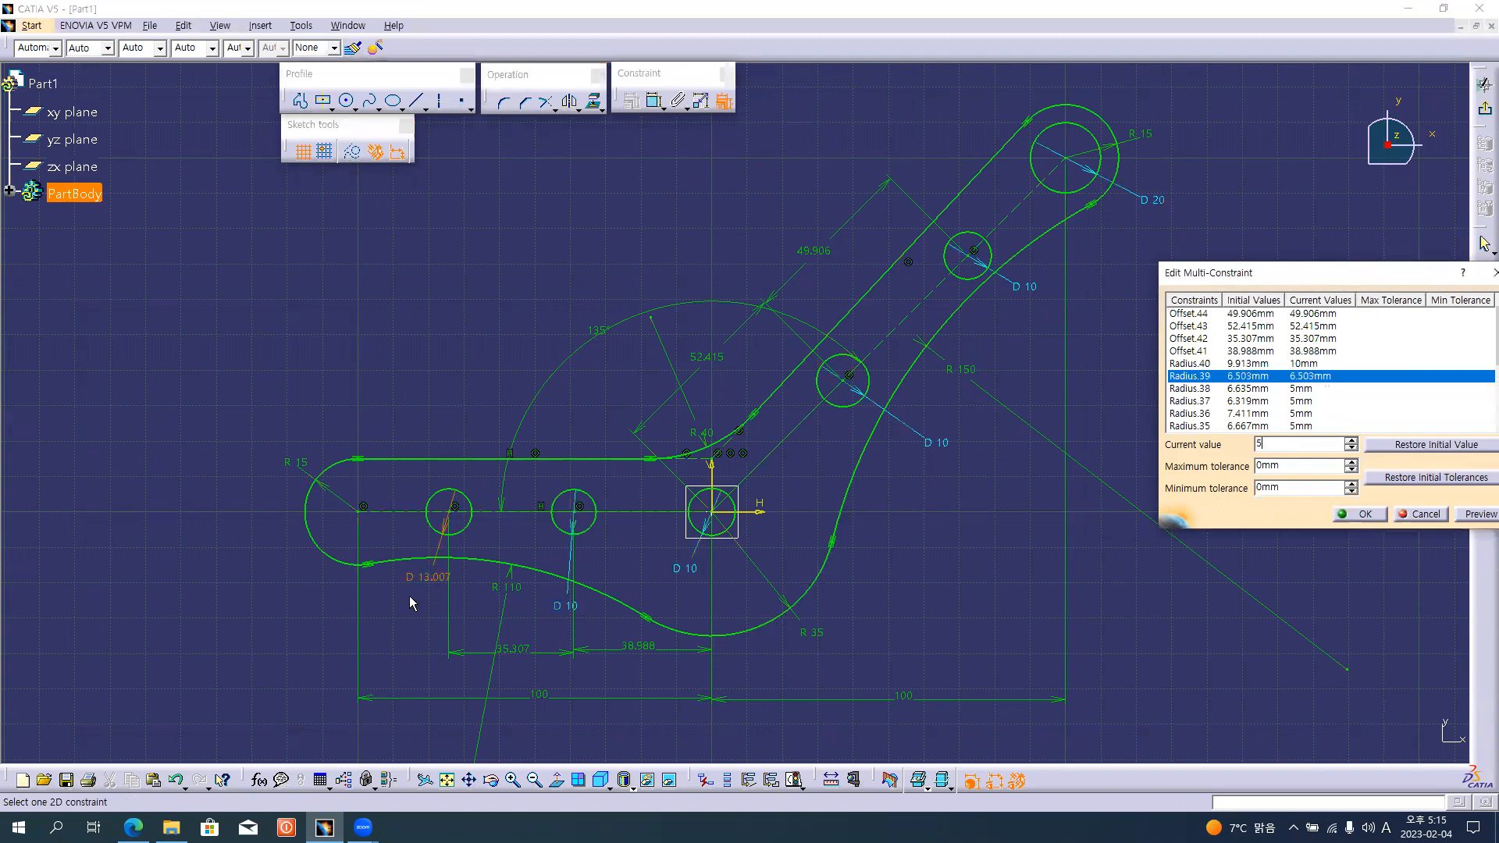
Set both hole spacings along the horizontal arm to 40 mm.
click(647, 658)
text(40)
click(511, 650)
text(4)
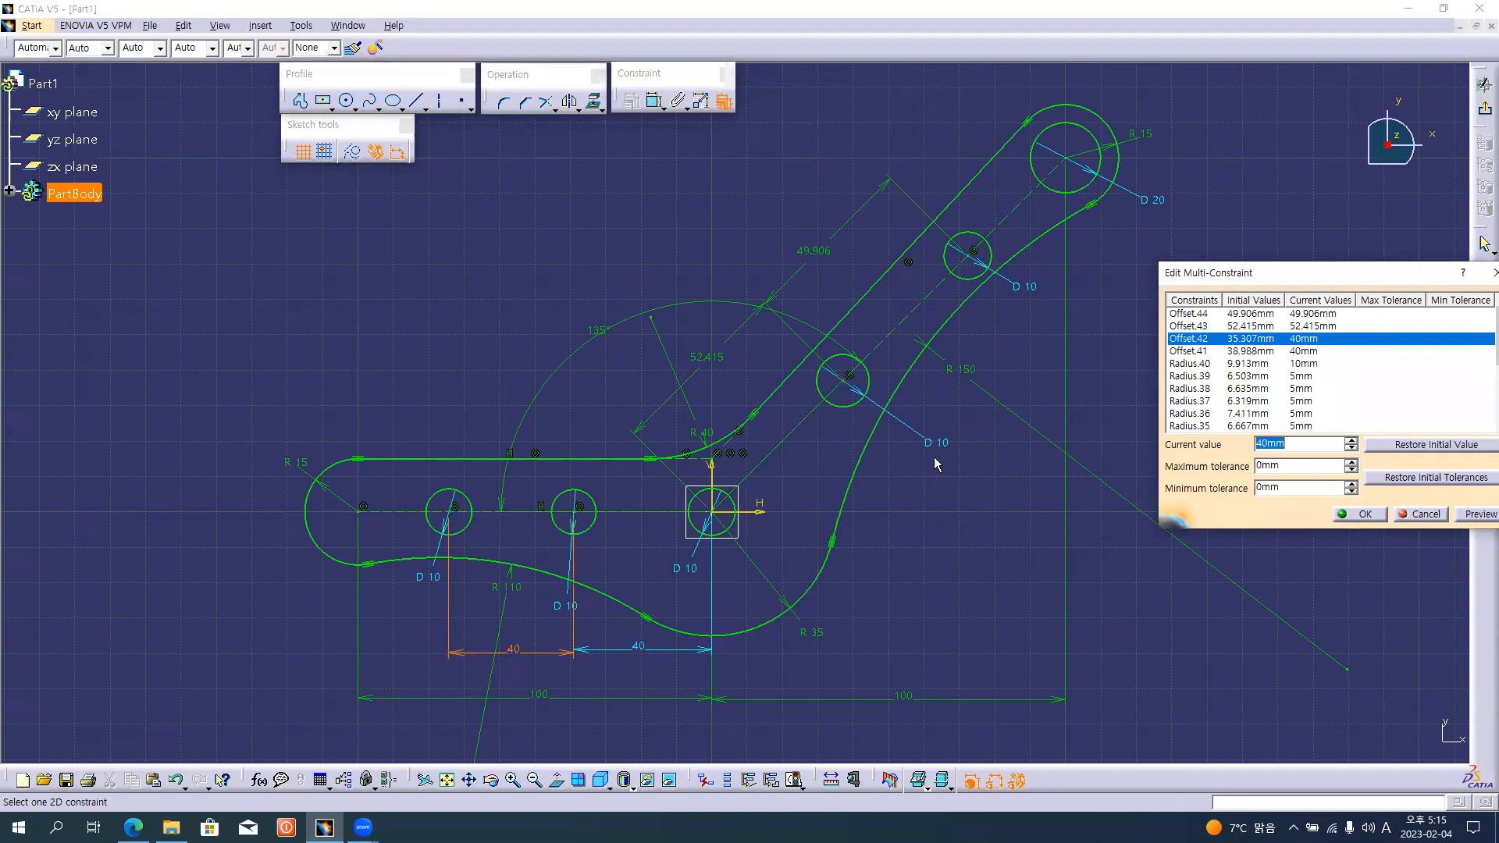
Set both hole spacings along the inclined arm to 50 mm and apply all the constraint edits.
click(717, 364)
text(5)
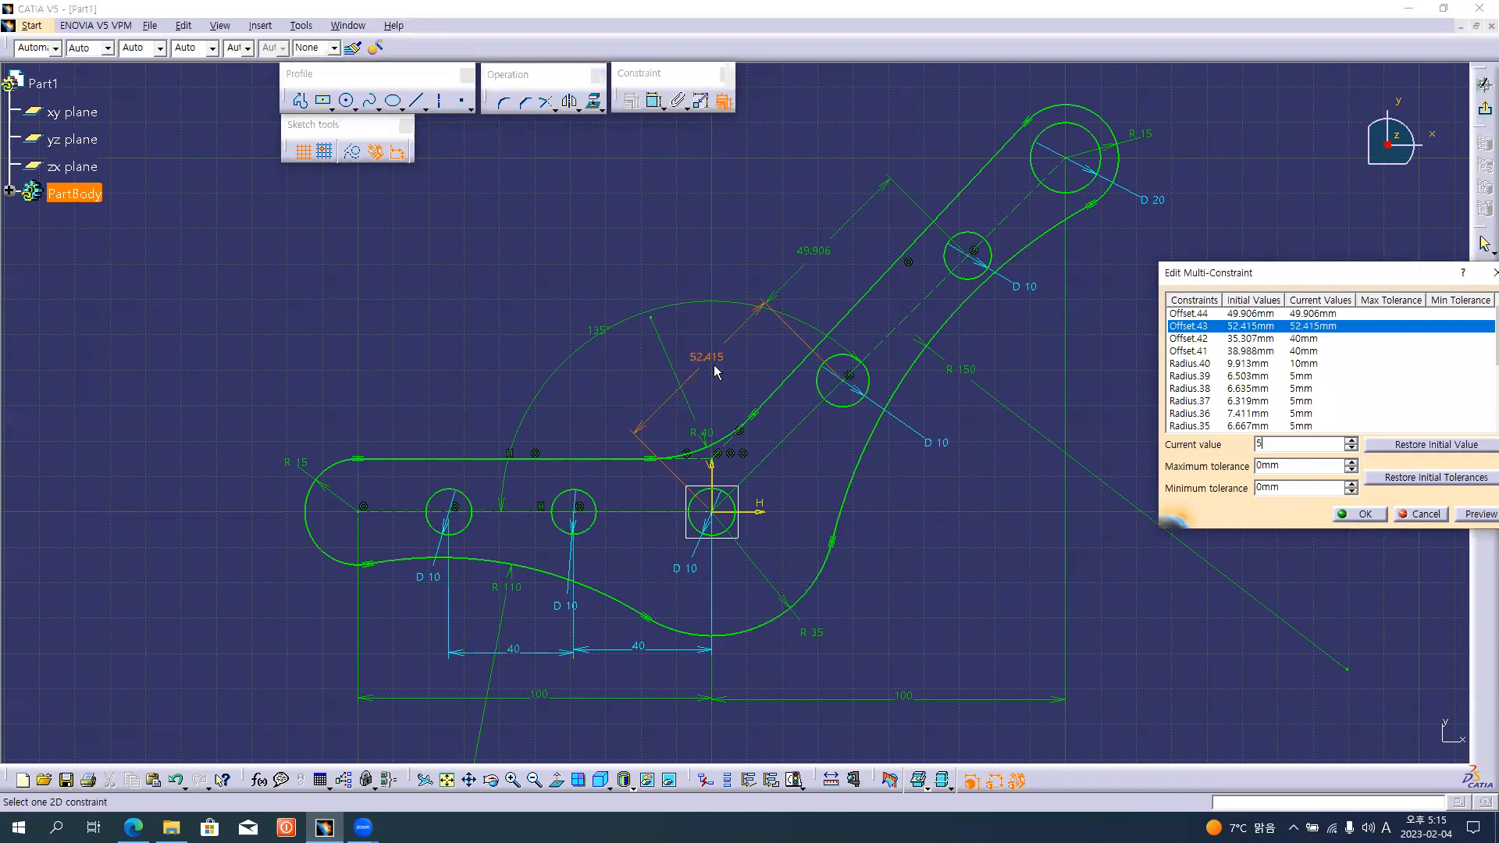
text(0)
click(818, 258)
text(50)
key(Return)
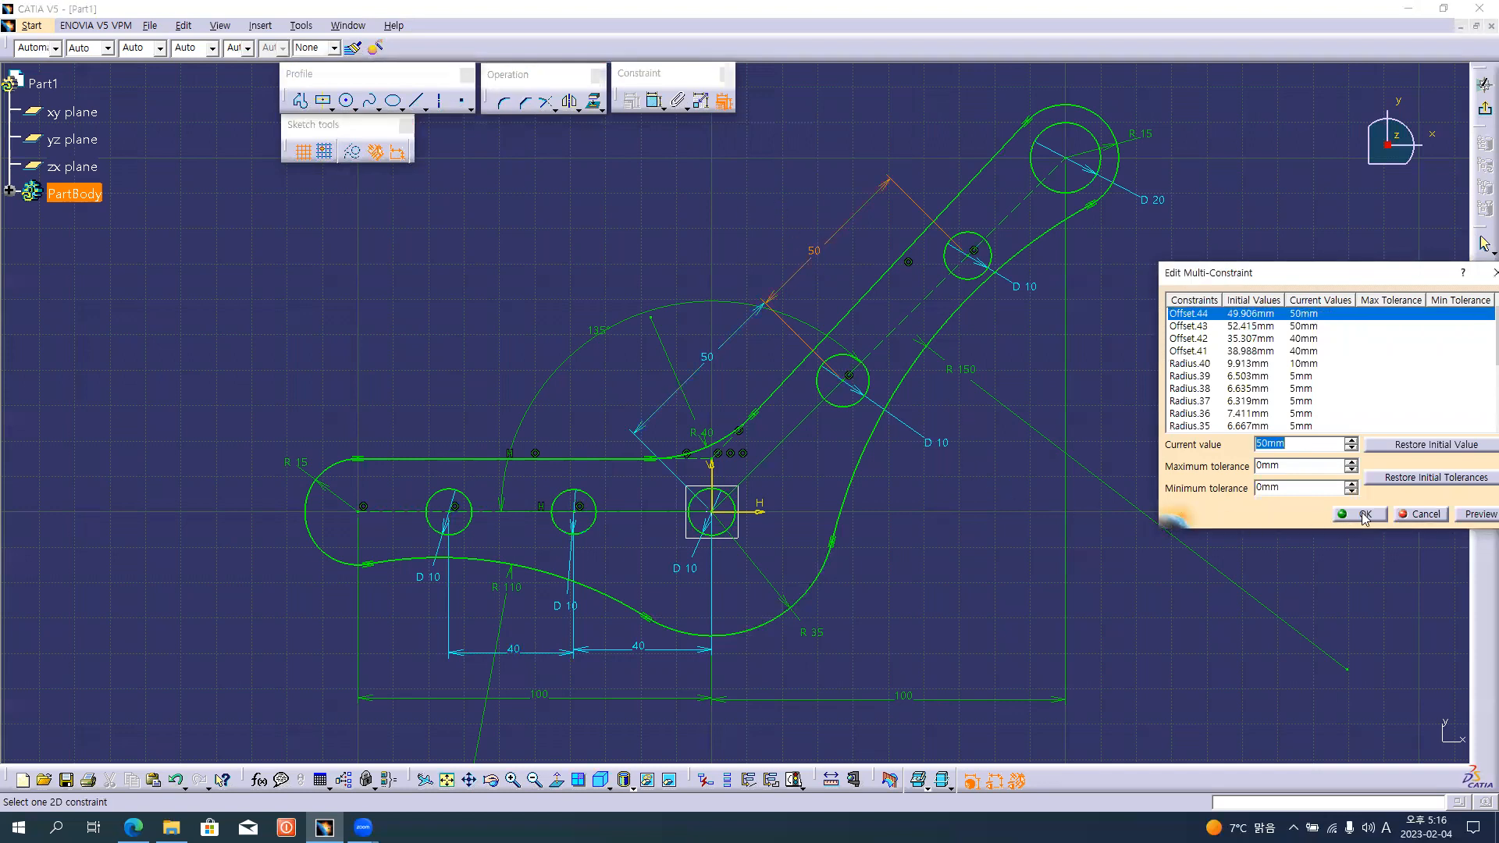
click(1362, 515)
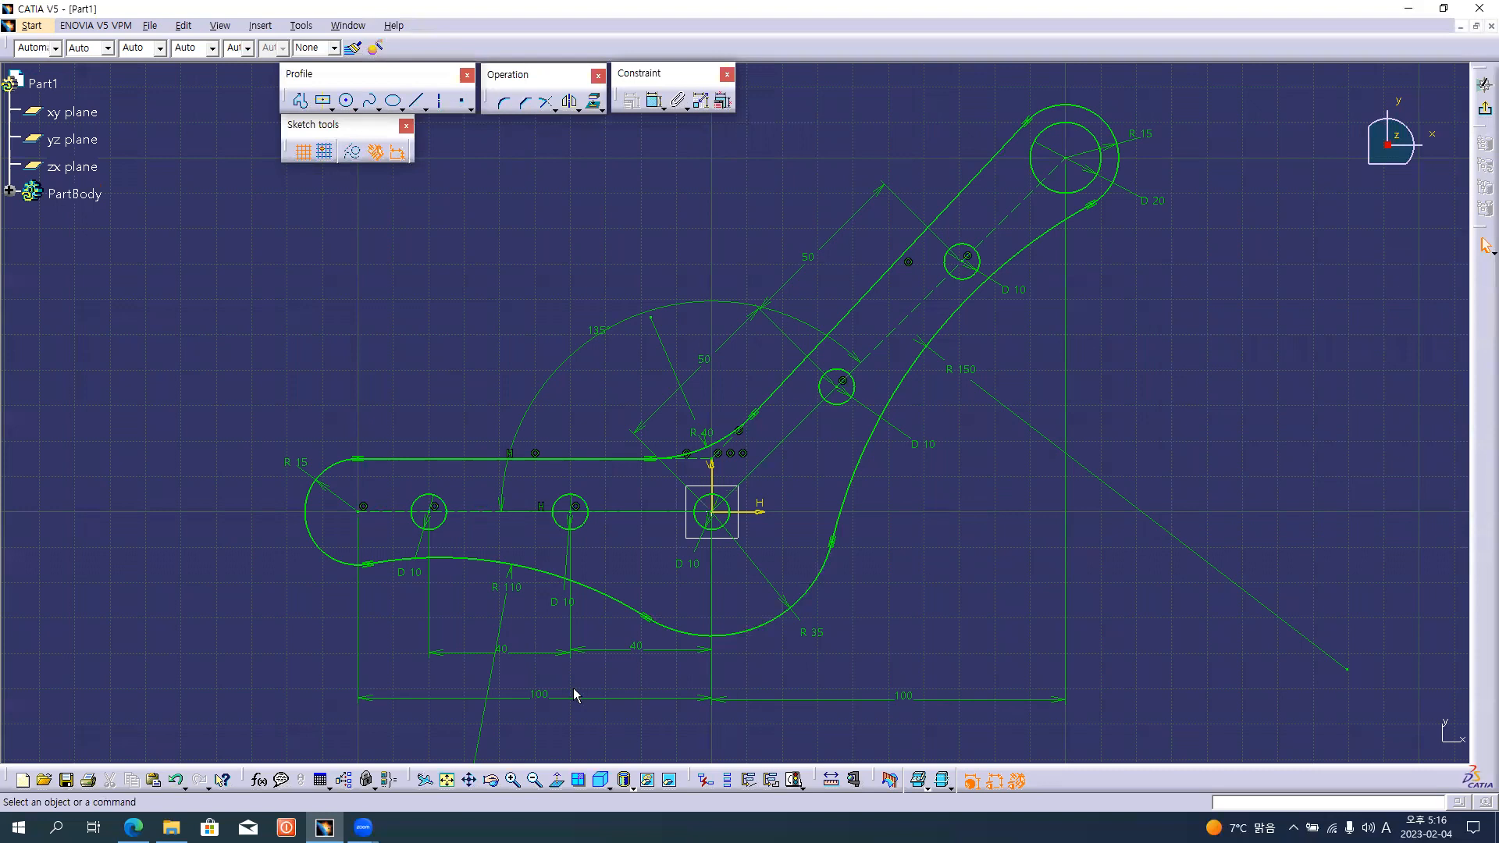
Tidy the dimension layout by aligning the two 40 mm dimensions and moving the R110 and 135° dimensions to clearer spots.
click(607, 654)
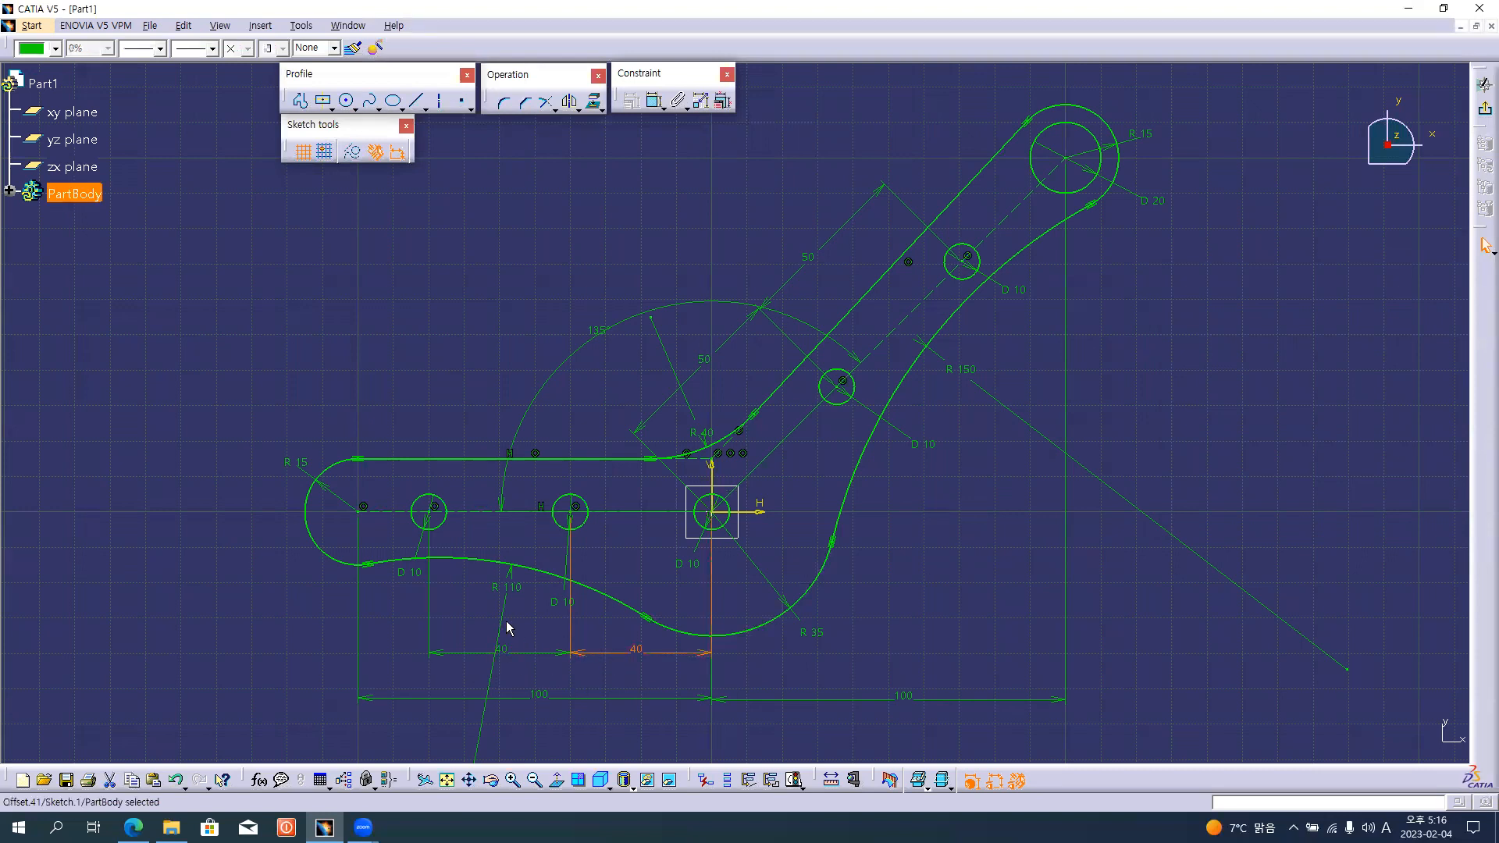
drag(506, 616, 476, 610)
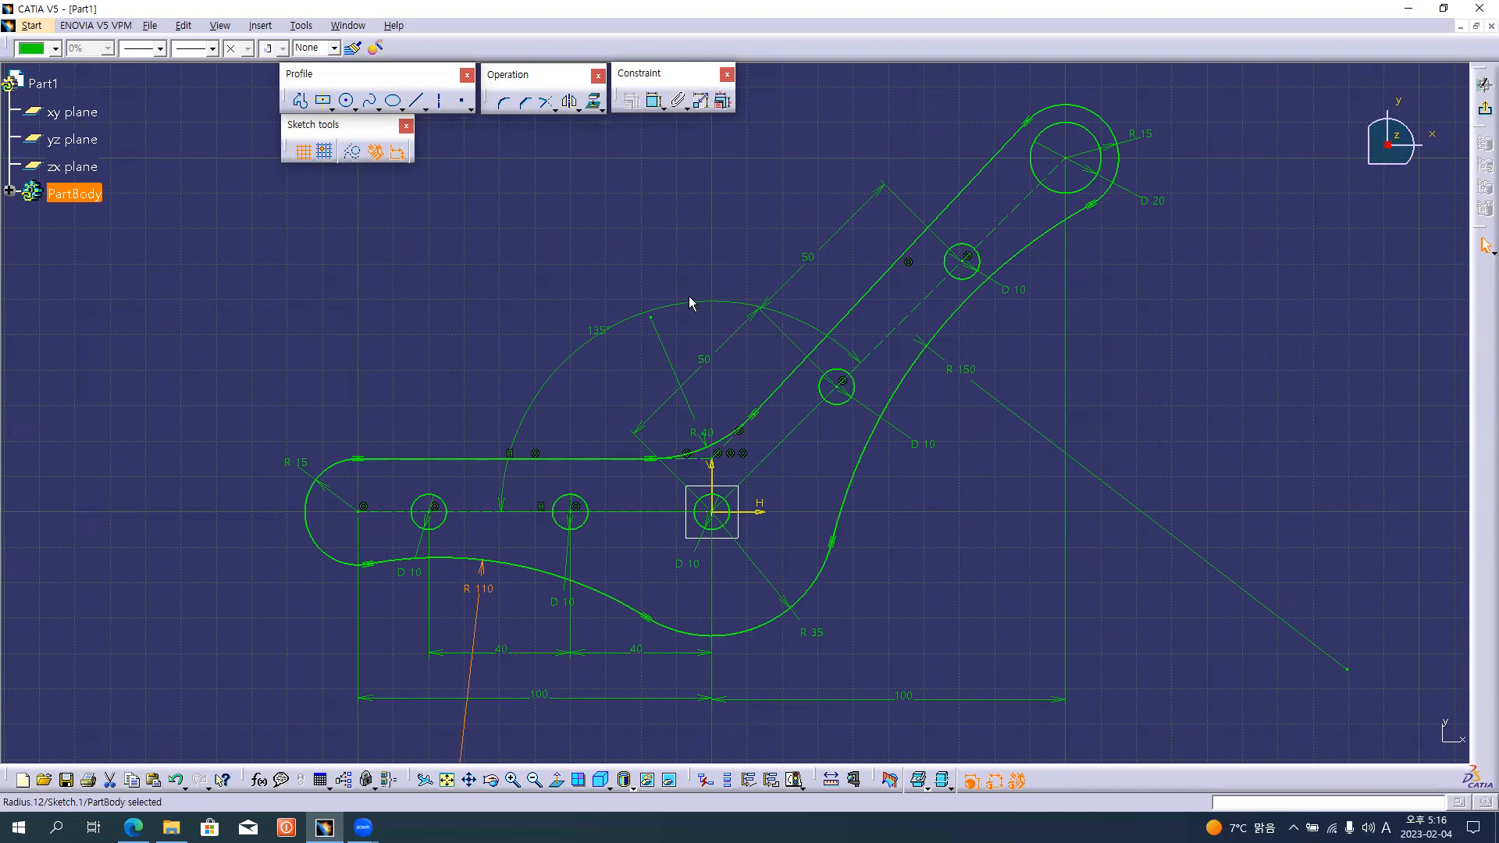
drag(688, 300, 675, 287)
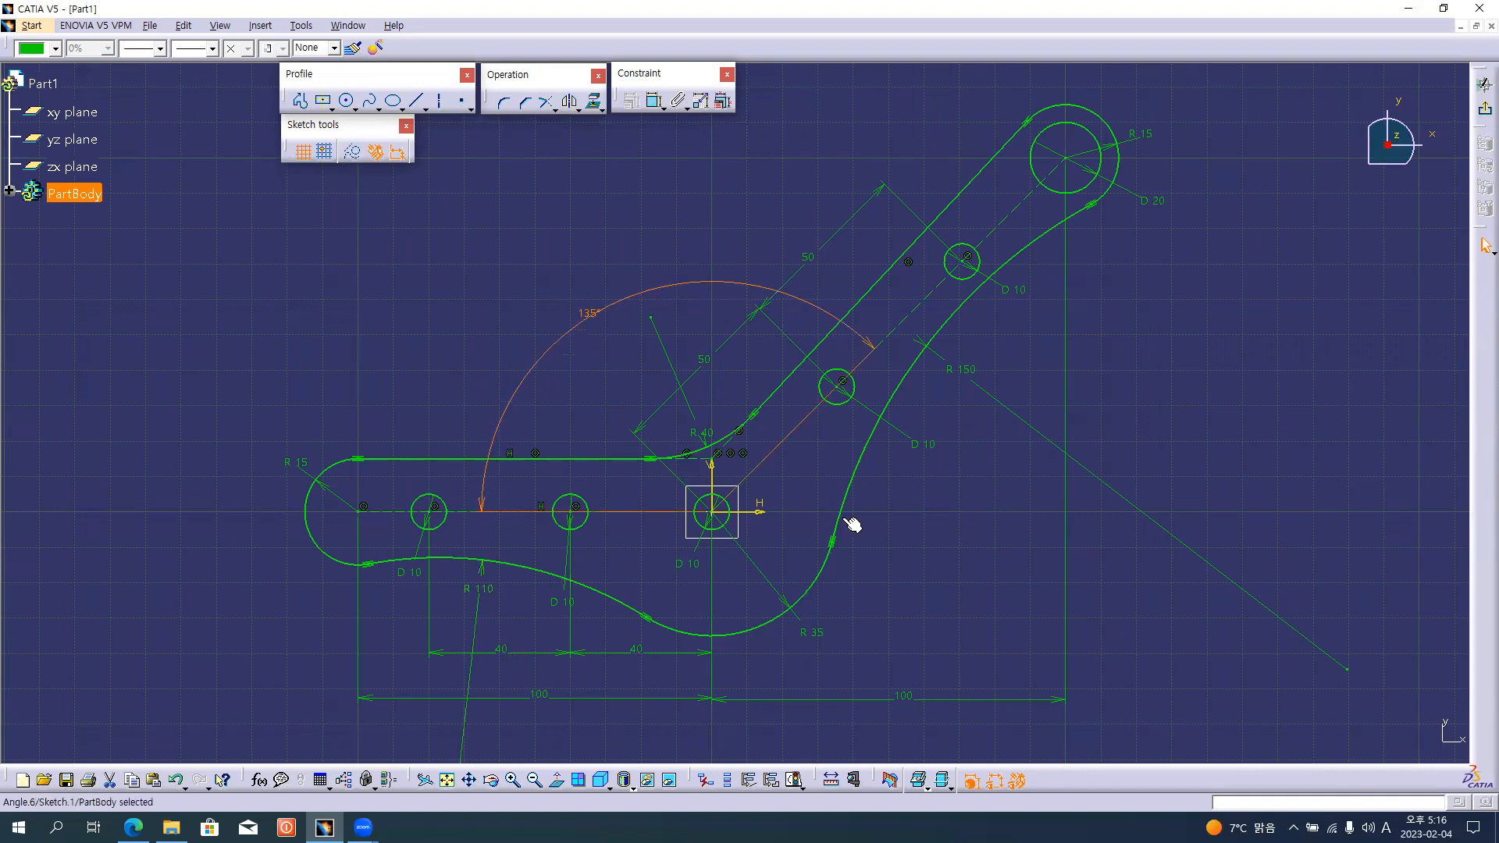
click(976, 525)
middle_drag(1003, 509, 998, 536)
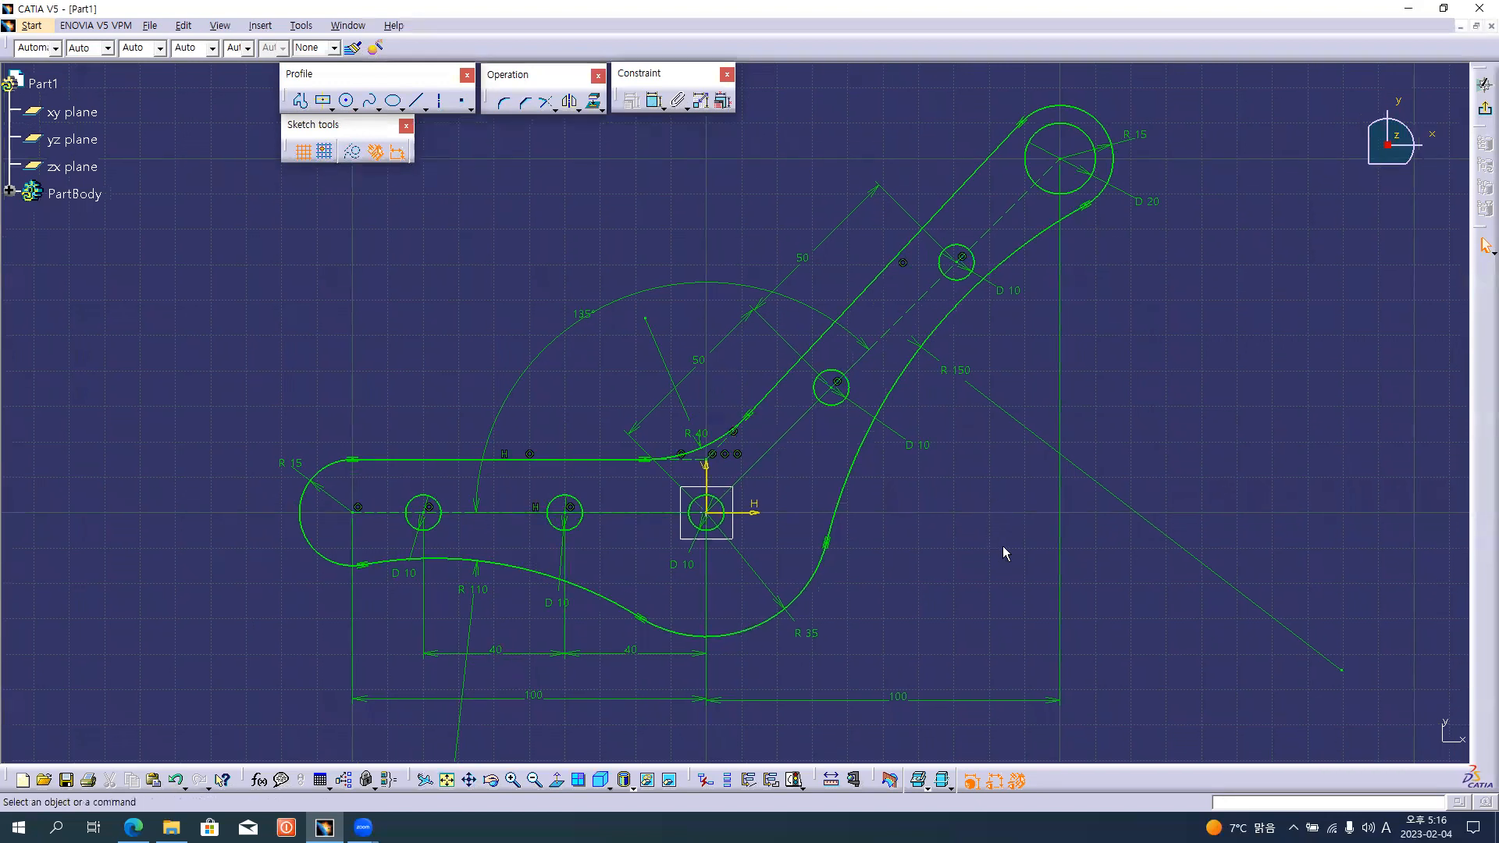